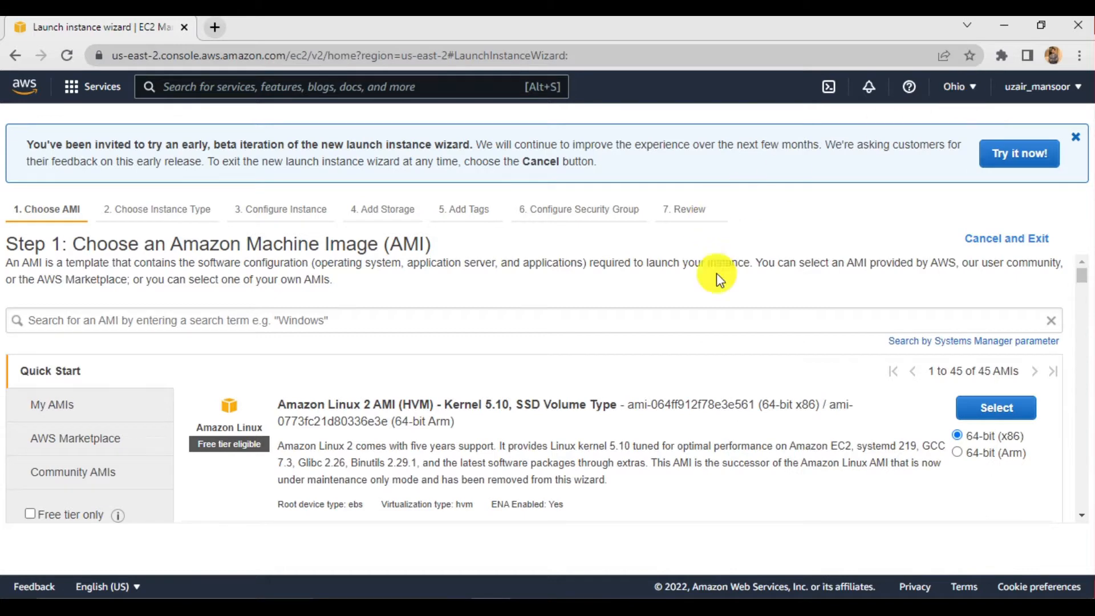
Choose the Microsoft Windows Server 2019 Base AMI and continue with the t2.micro type to the instance details.
scroll(727, 365, down, 7)
scroll(727, 365, down, 4)
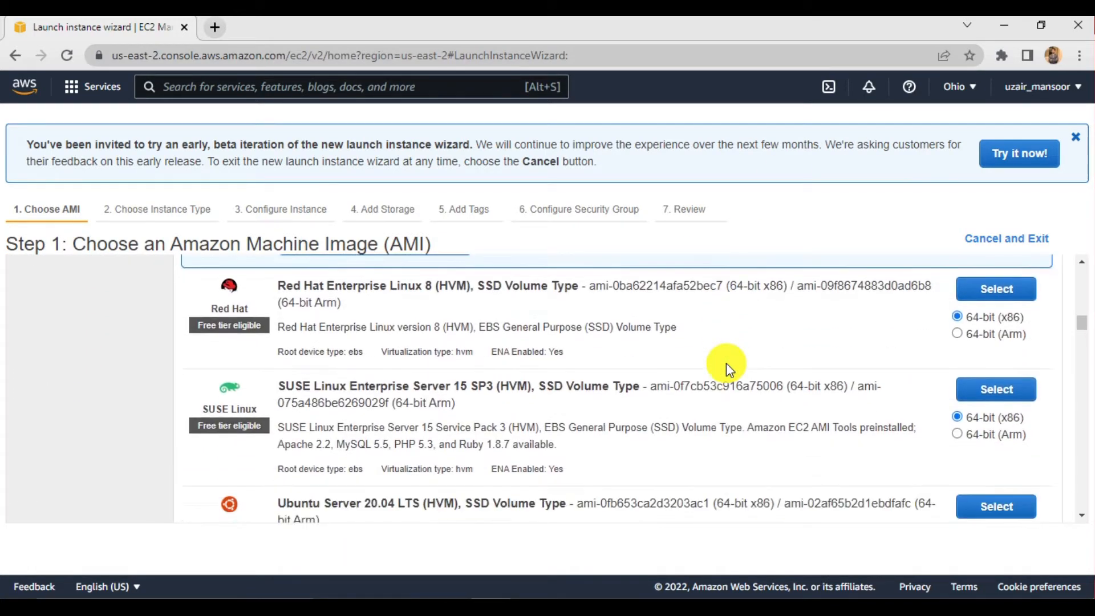
scroll(727, 363, down, 1)
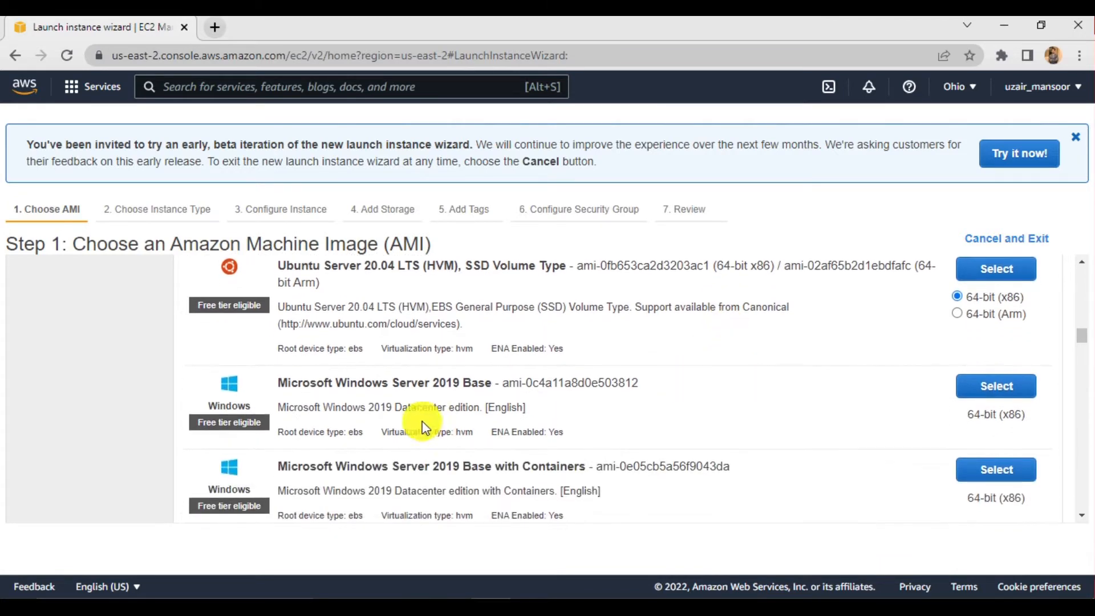
click(962, 392)
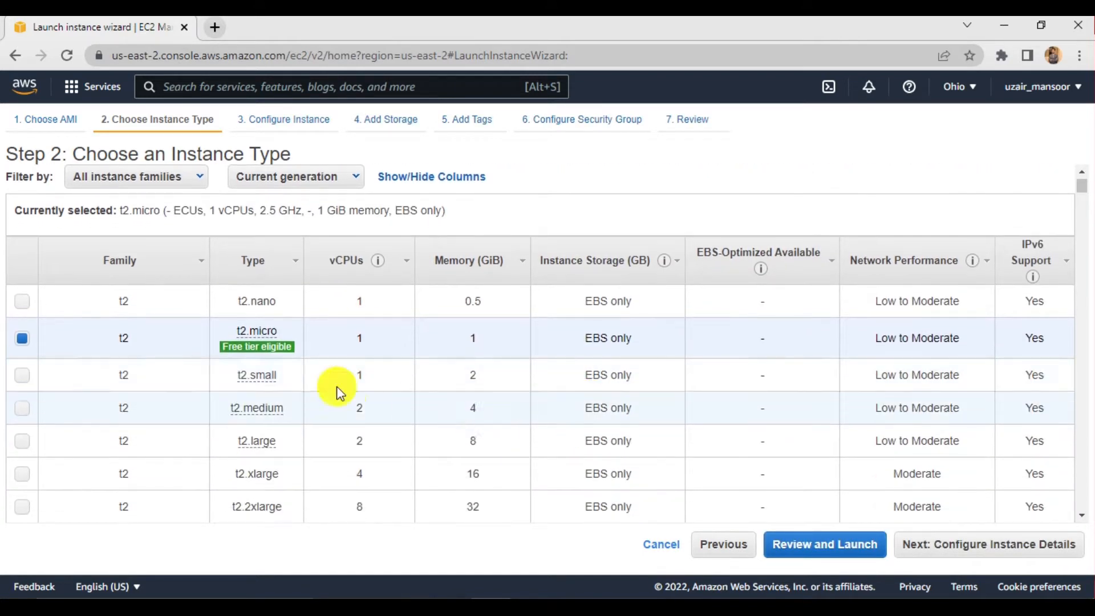
click(929, 550)
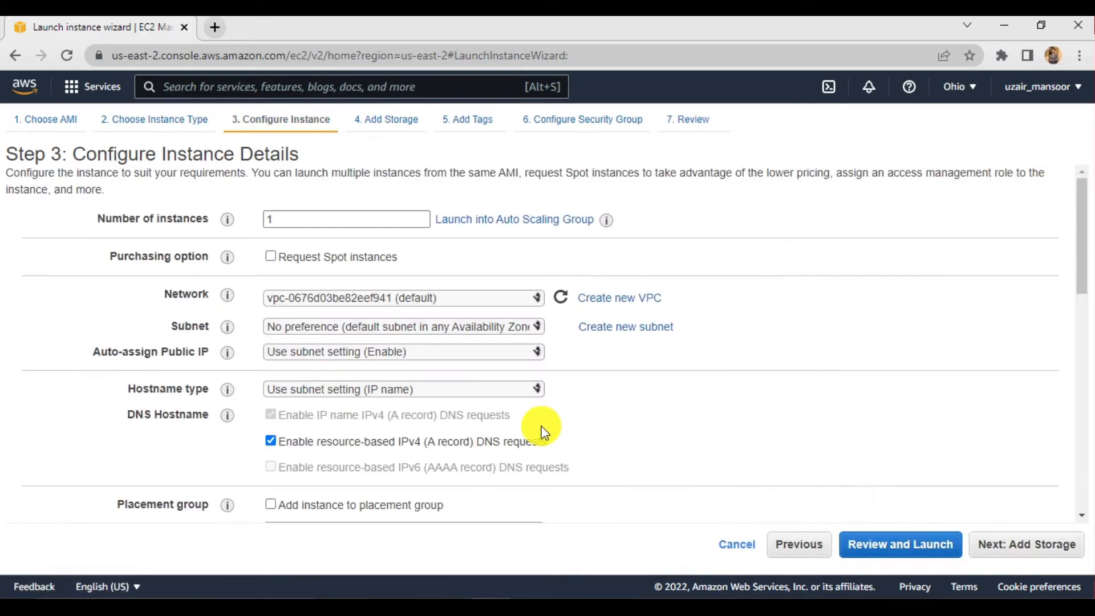
Assign the instance to the default us-east-2a subnet in the default VPC and continue to the storage settings.
click(337, 298)
click(347, 313)
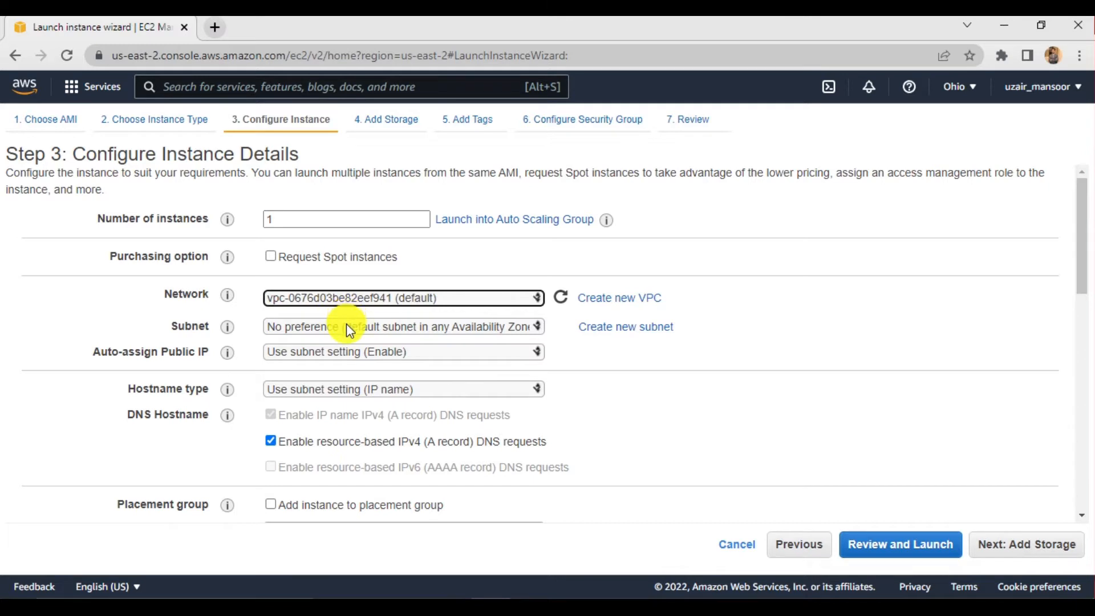
click(347, 324)
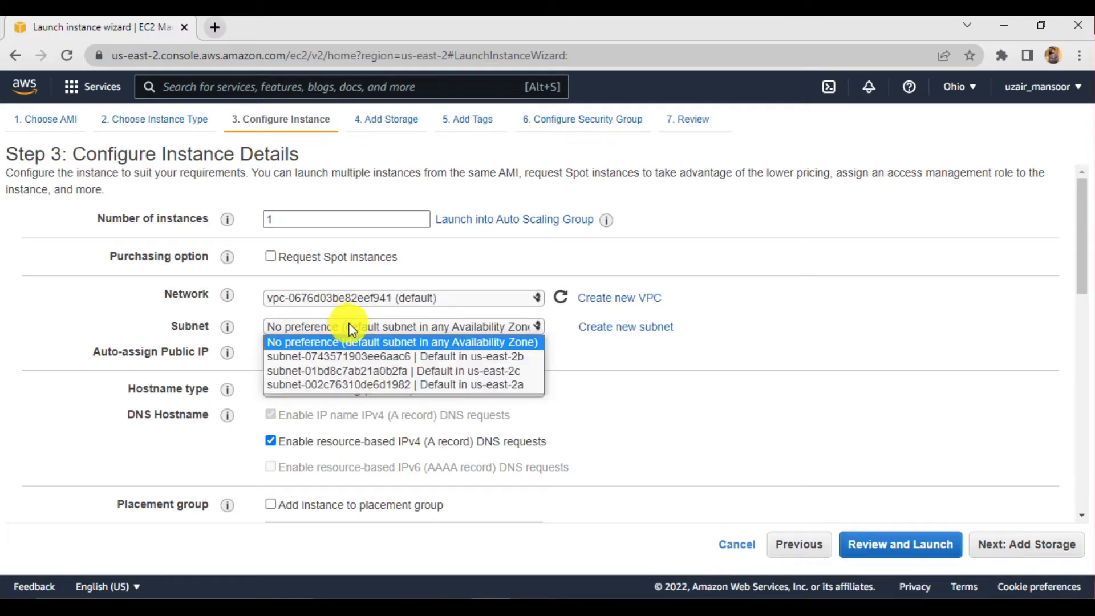
click(437, 381)
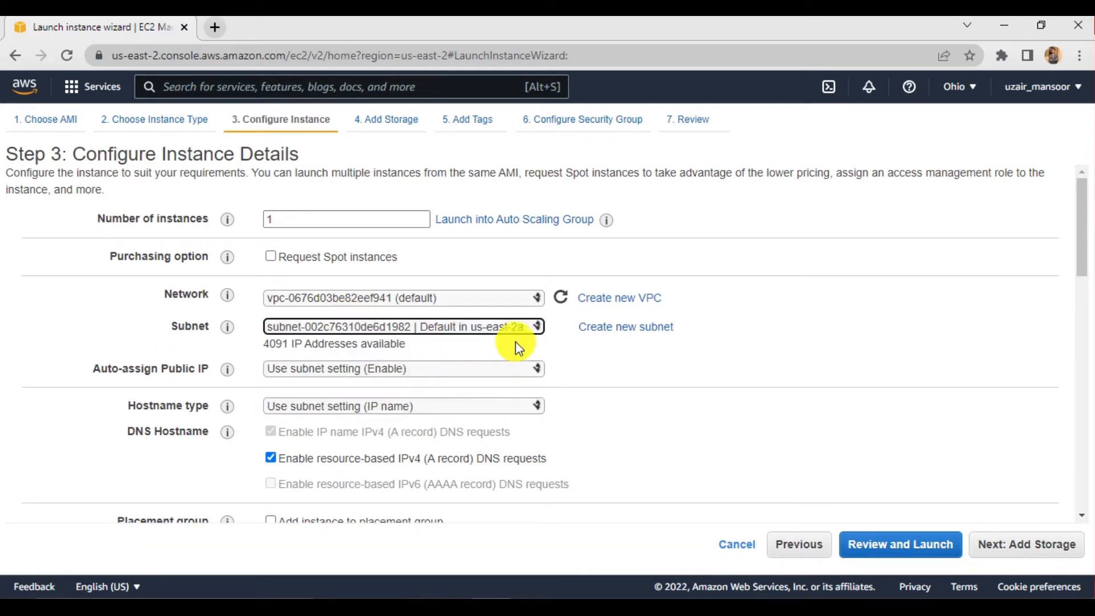
click(610, 373)
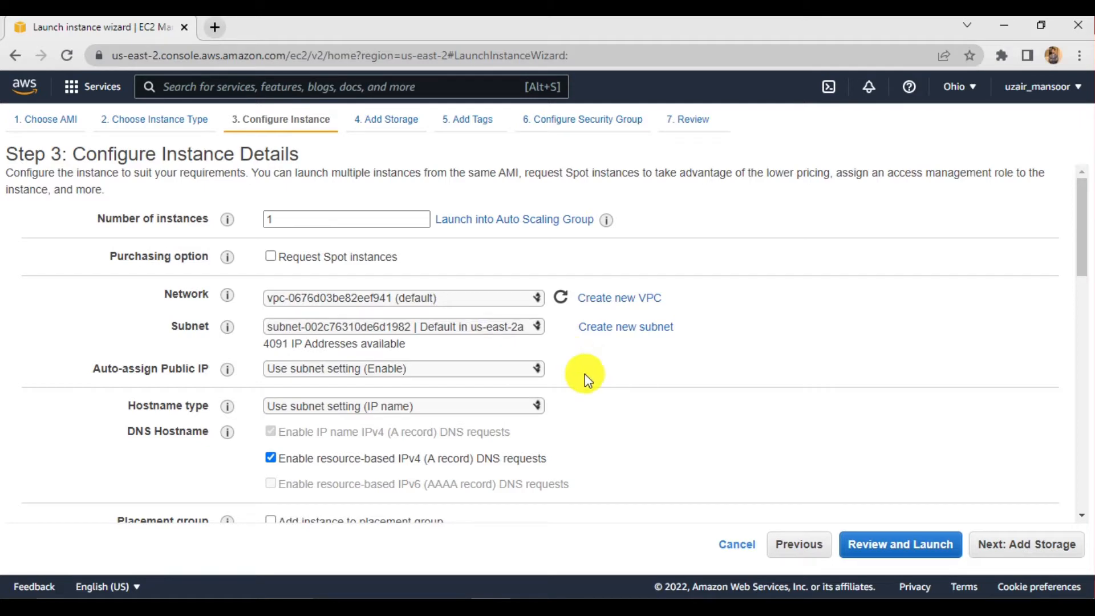
scroll(426, 396, down, 4)
scroll(489, 416, up, 4)
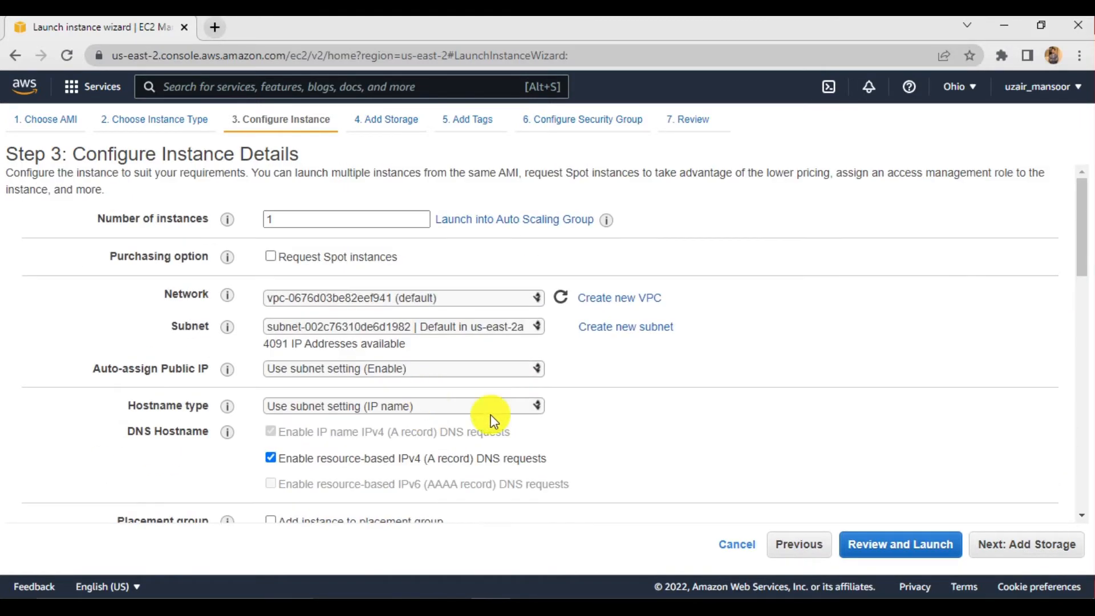
click(1007, 551)
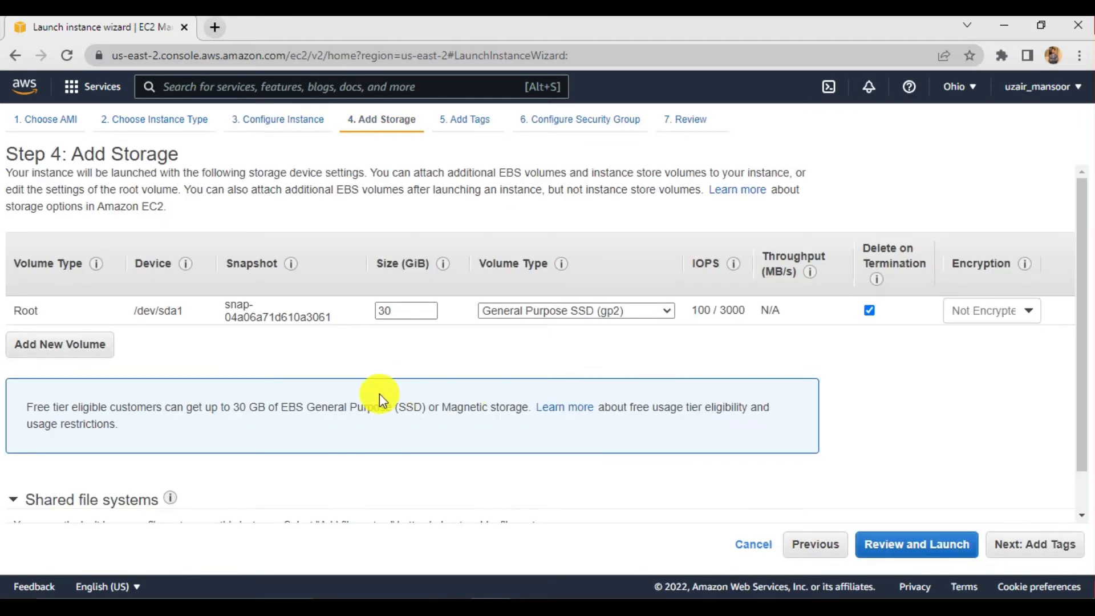
Keep the default storage, add a tag with key Name and value WS_2019, and proceed to the security group configuration.
click(1026, 550)
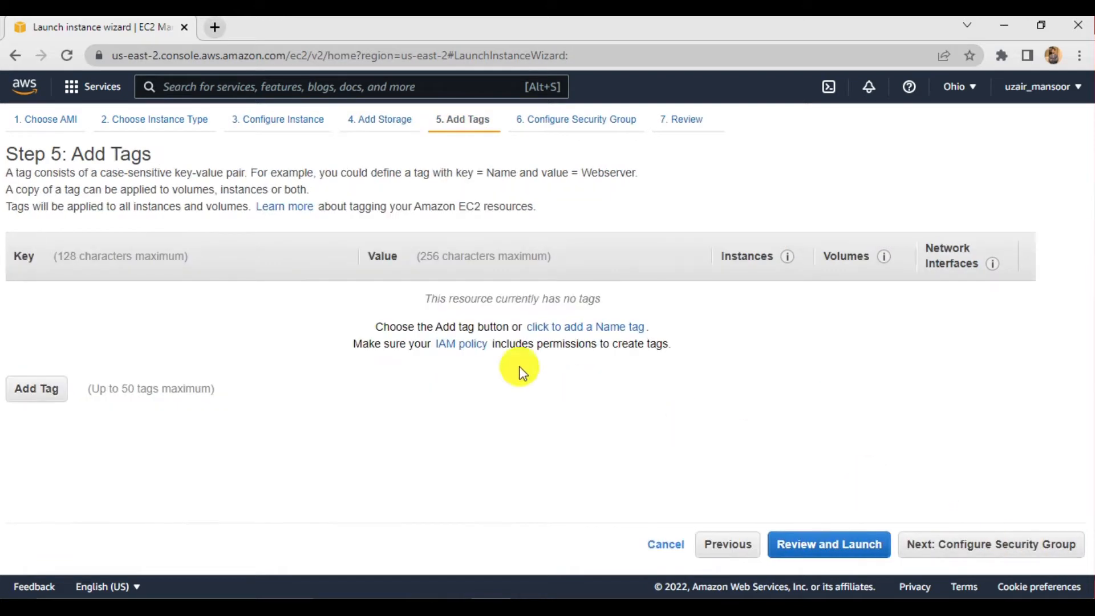
click(35, 383)
text(Name)
click(87, 334)
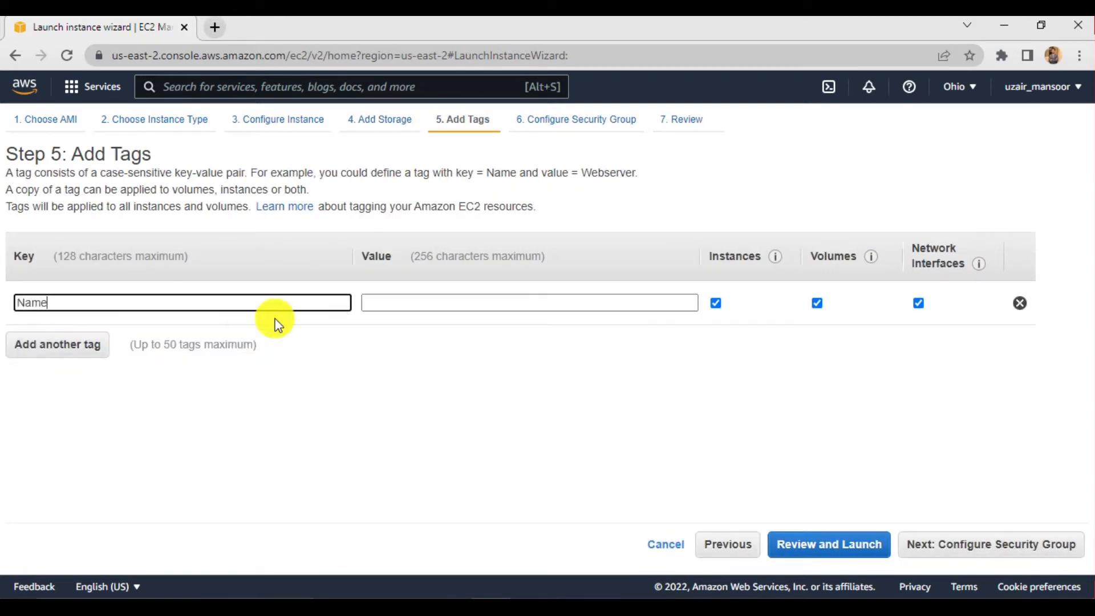
click(416, 299)
text(WS_2019)
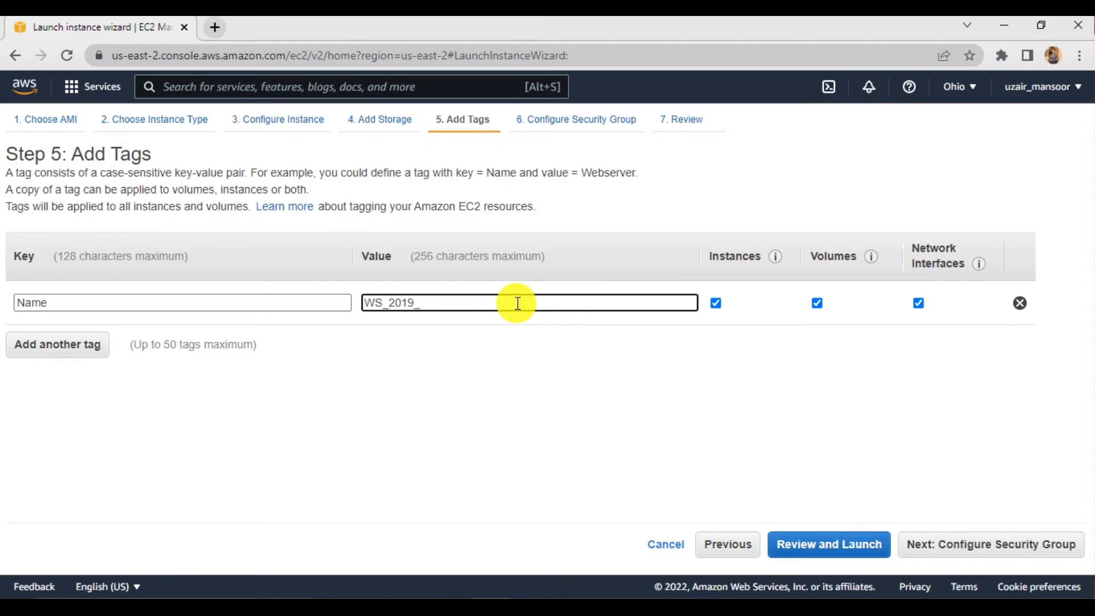
click(959, 544)
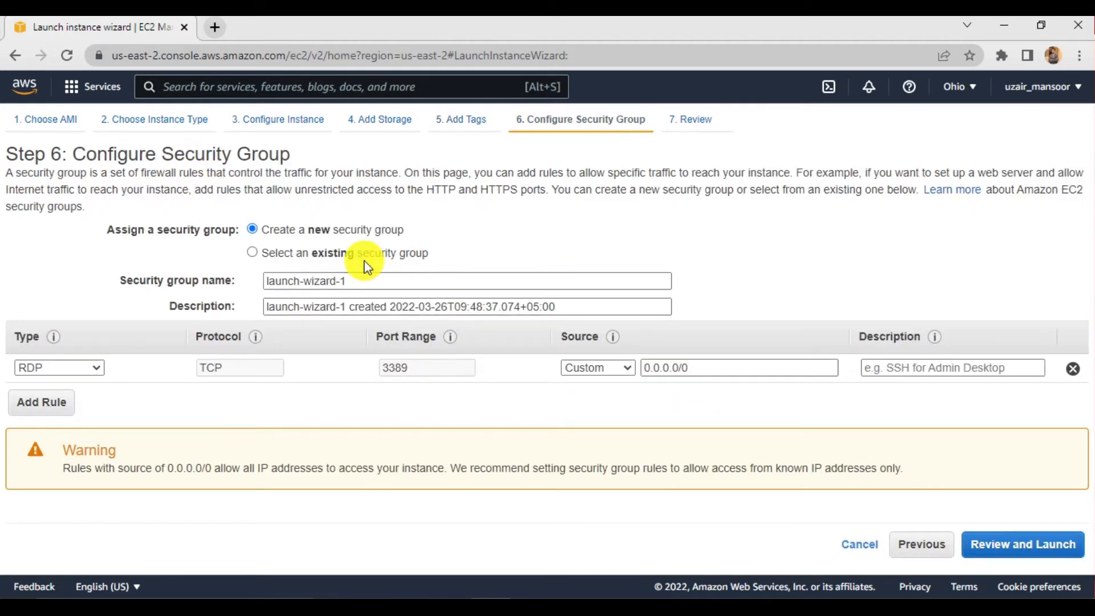
Set both the name and the description of the new security group to SG_Windows.
drag(350, 278, 244, 267)
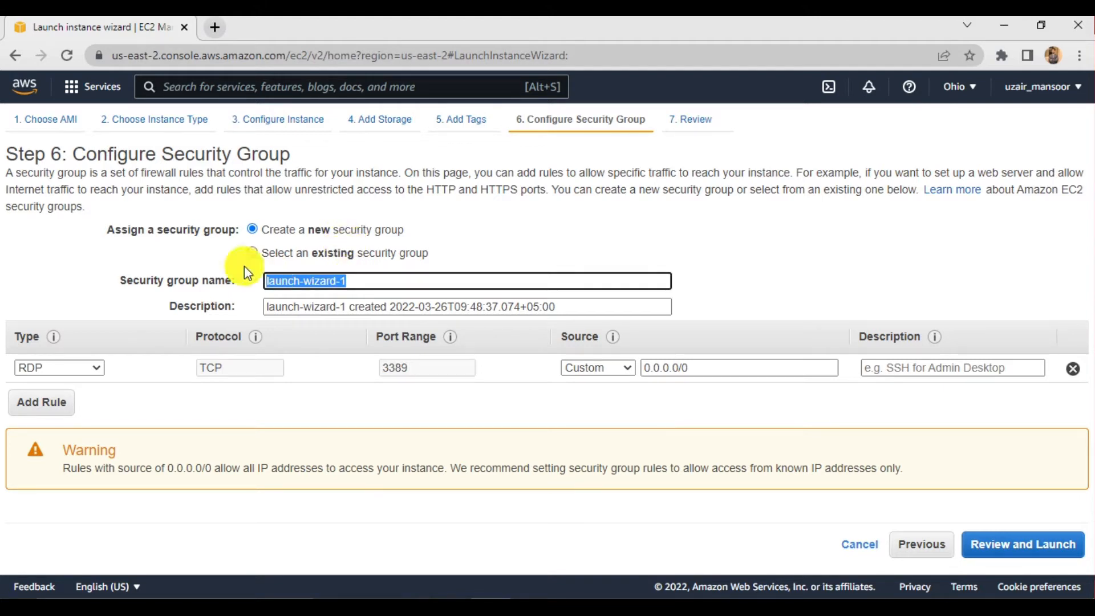
text(SG_Win)
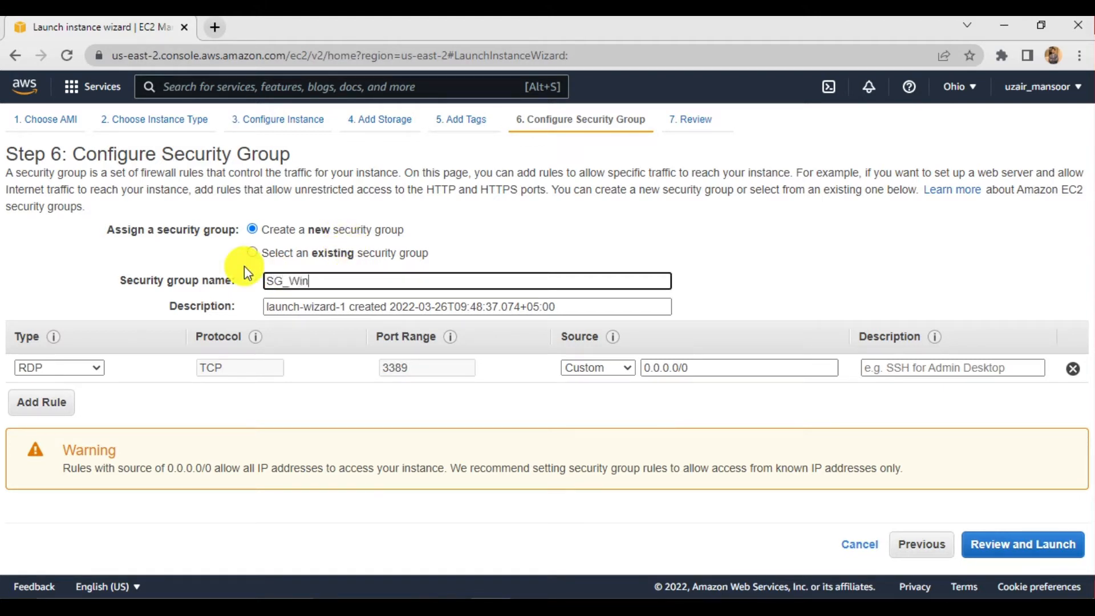
text(dows)
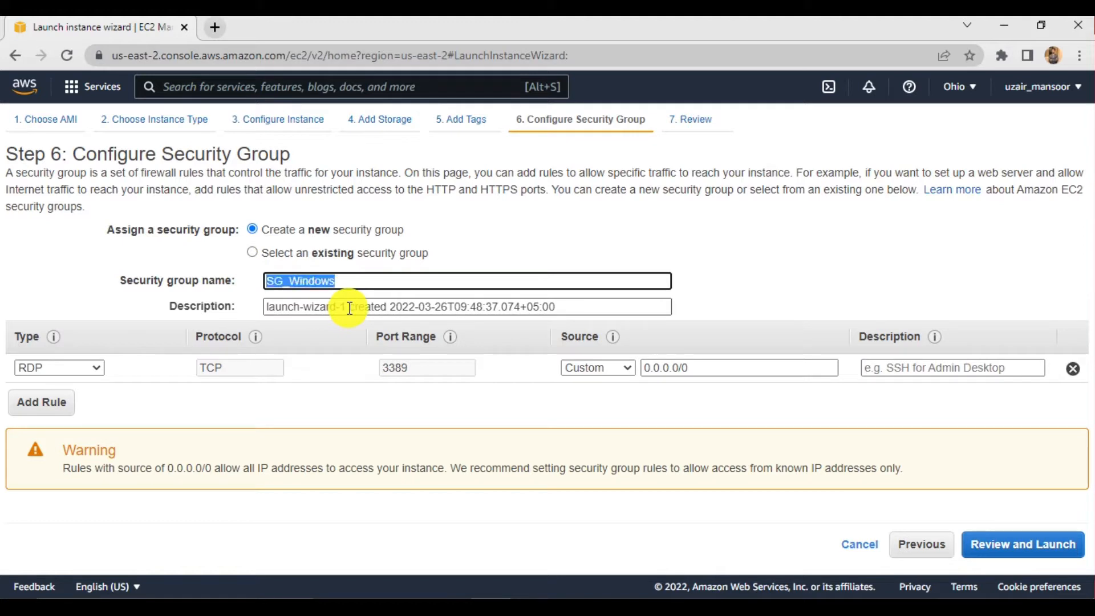
click(349, 308)
key(ctrl+a)
text(SG_Windows)
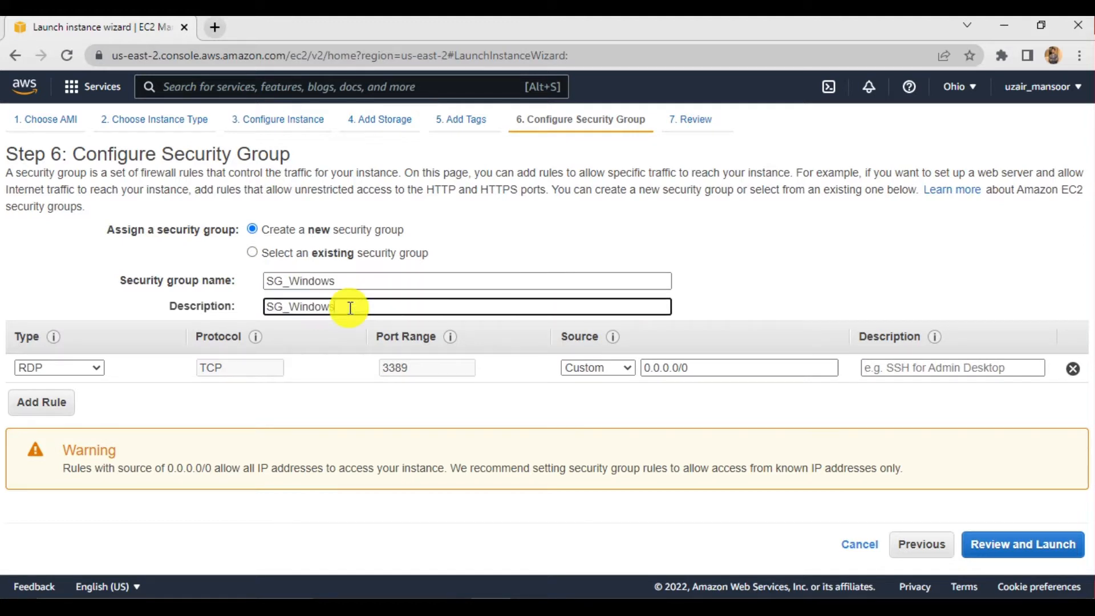
Add HTTP and HTTPS inbound rules alongside the RDP rule and proceed to the launch review.
click(61, 399)
click(63, 397)
scroll(67, 231, down, 1)
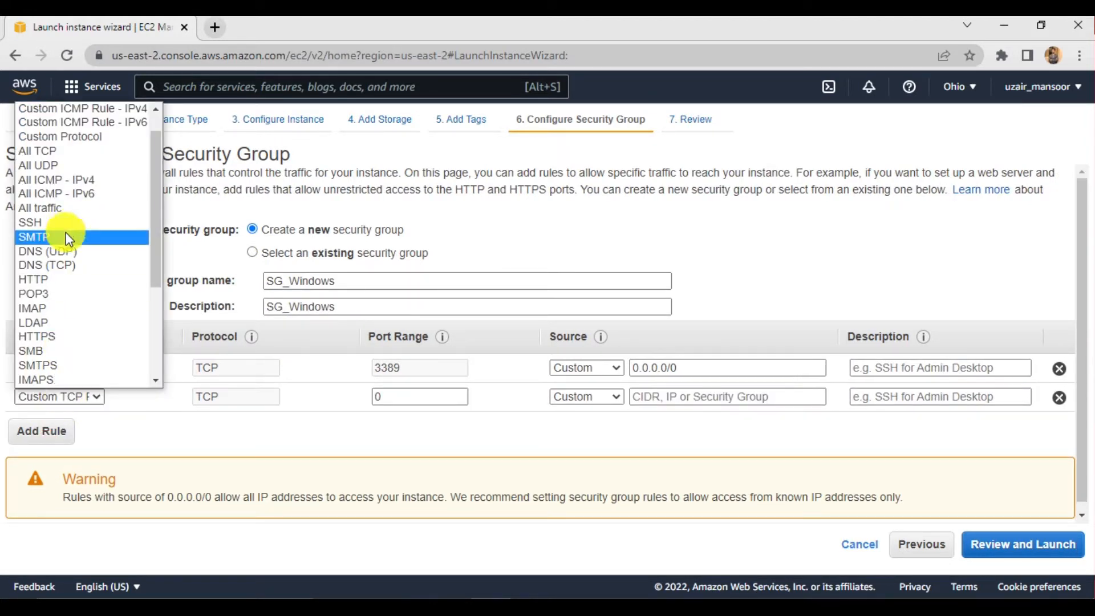
click(55, 282)
click(39, 431)
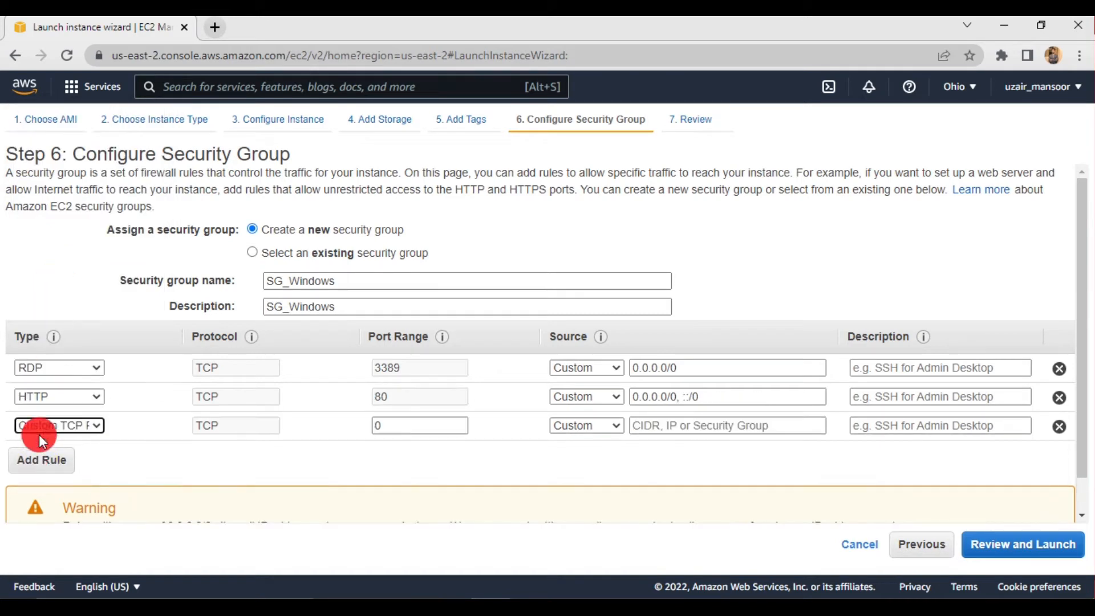
click(45, 433)
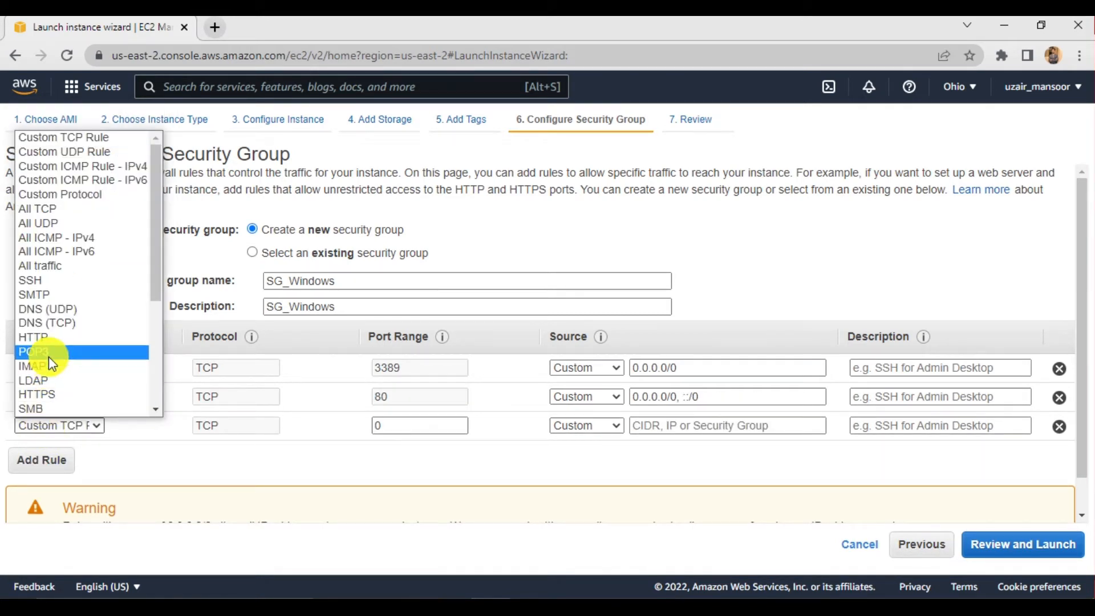
scroll(49, 357, down, 3)
click(64, 215)
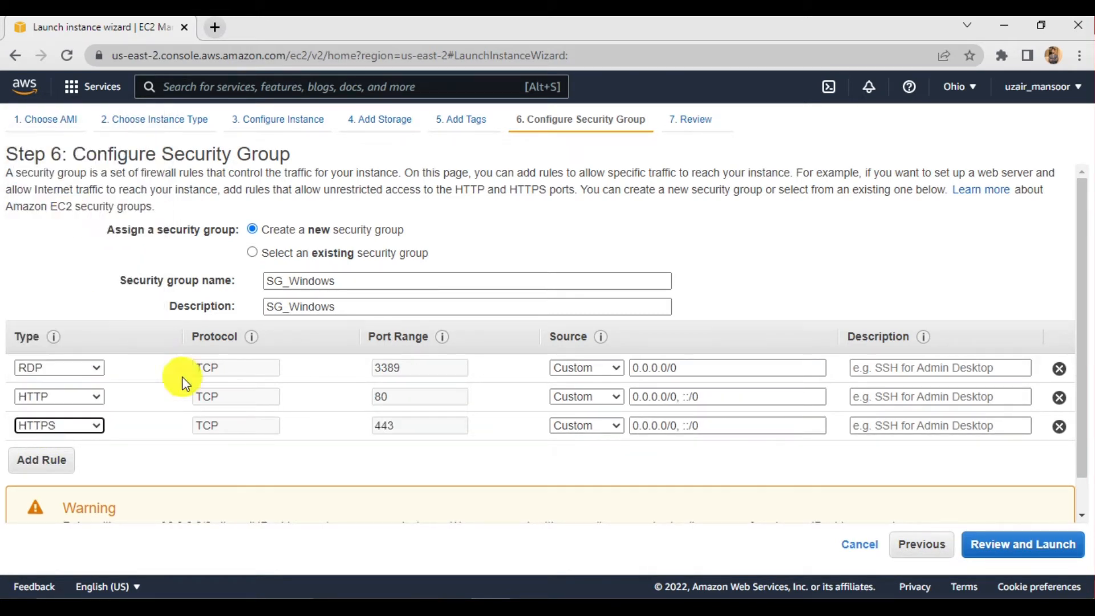
click(997, 548)
Start the launch and create and download a new RSA key pair named WS_2019_LB.
scroll(789, 405, down, 5)
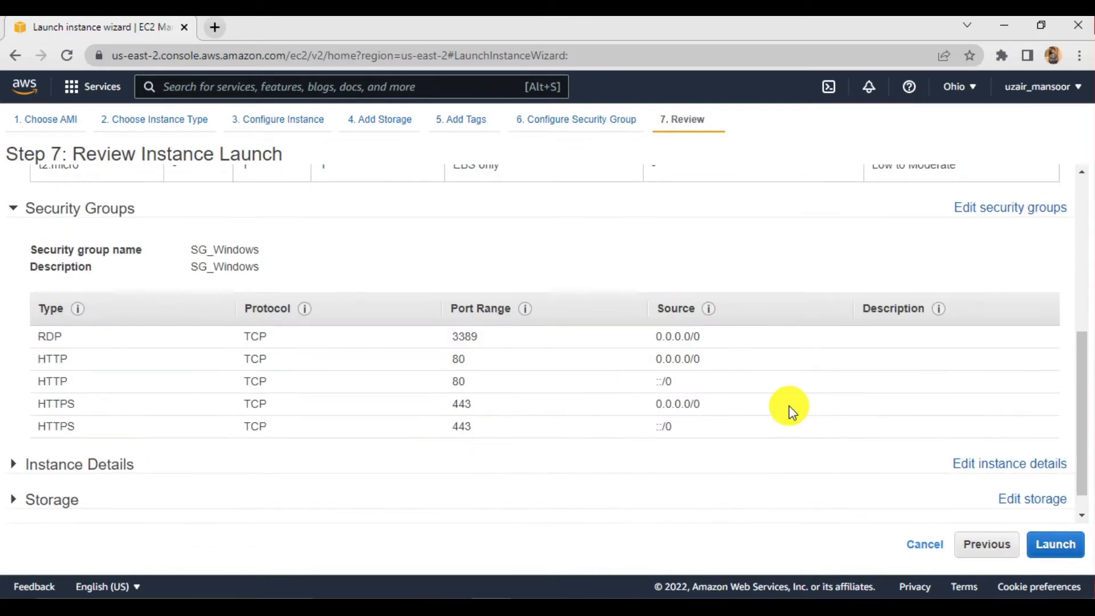
click(1033, 546)
click(465, 360)
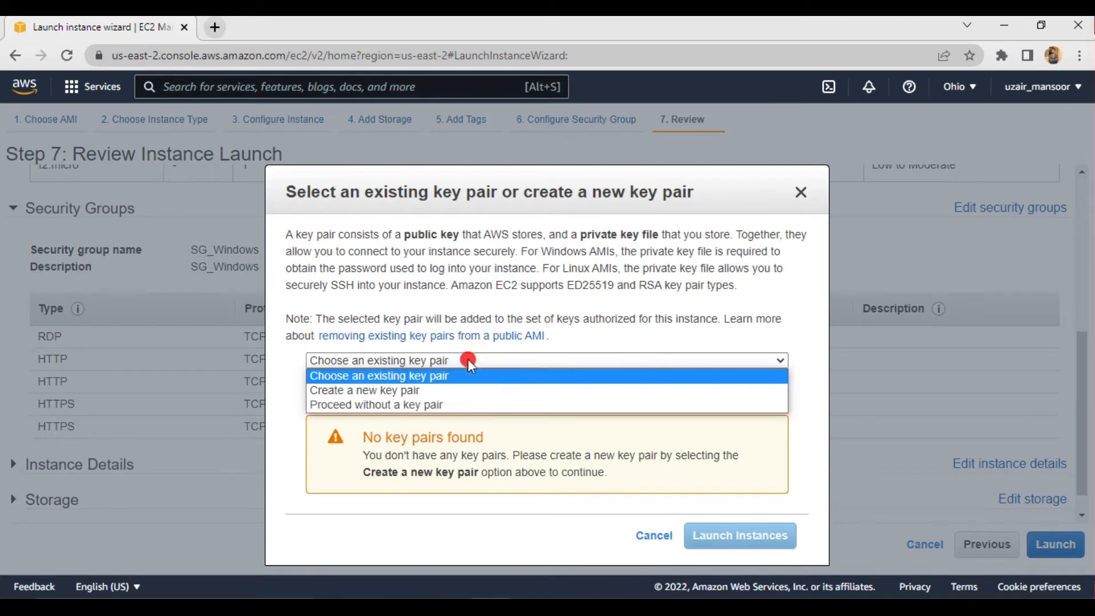
click(441, 391)
text(W)
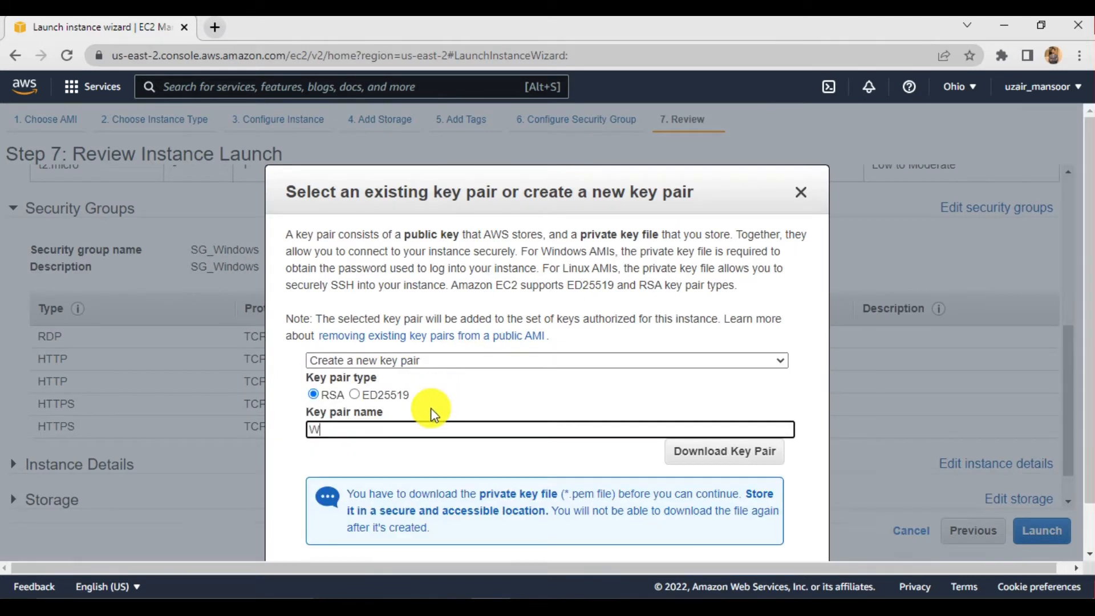
text(S_2019_LB)
click(689, 453)
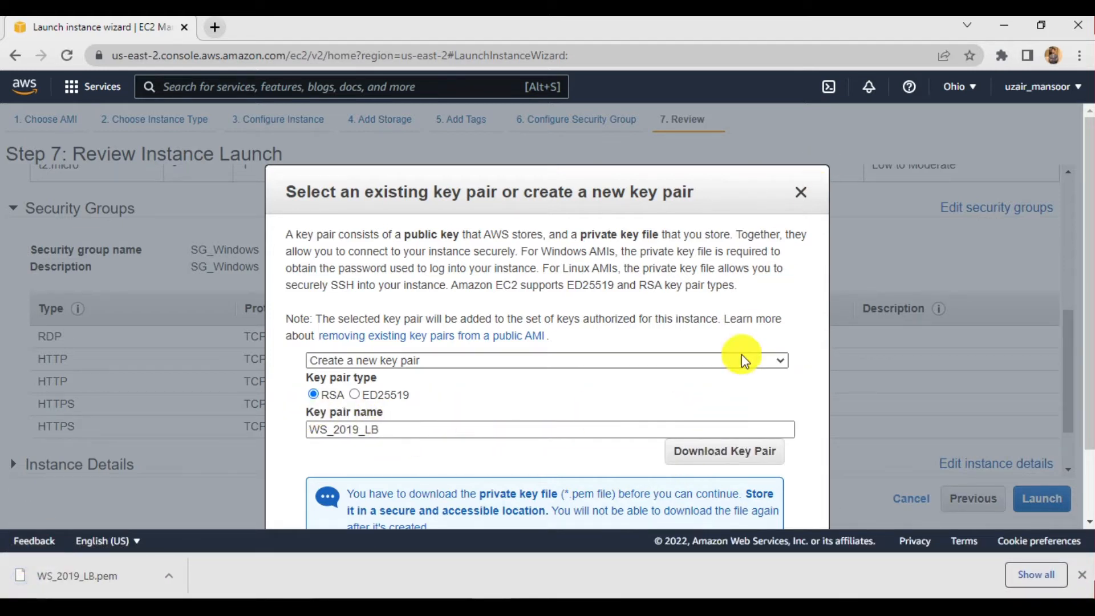
Launch the instance with the new key pair and open the instances list to check its state.
scroll(742, 354, down, 2)
click(768, 500)
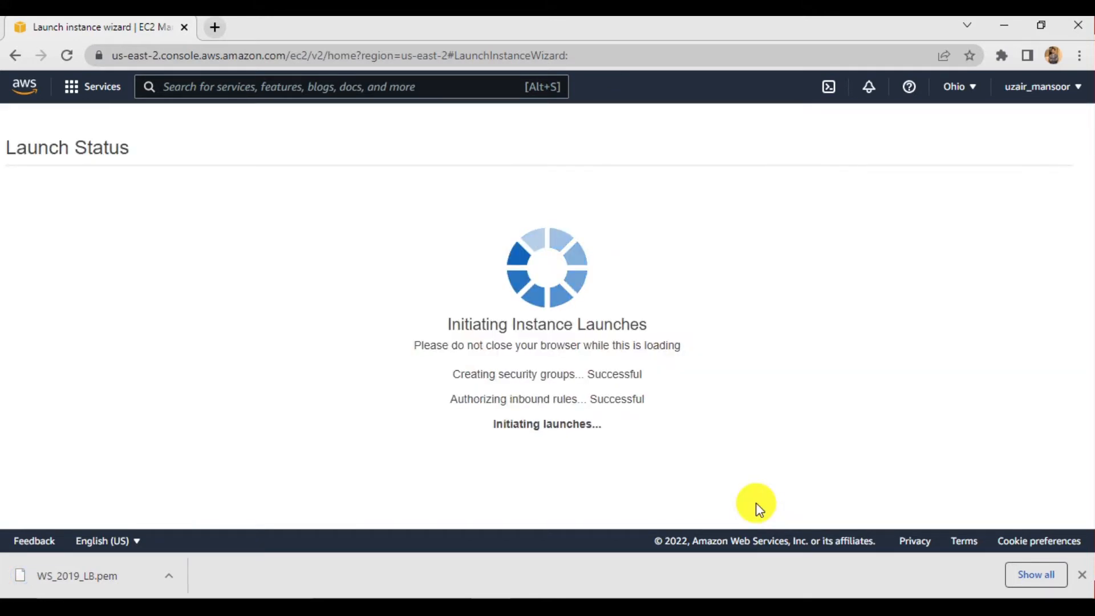
click(1080, 579)
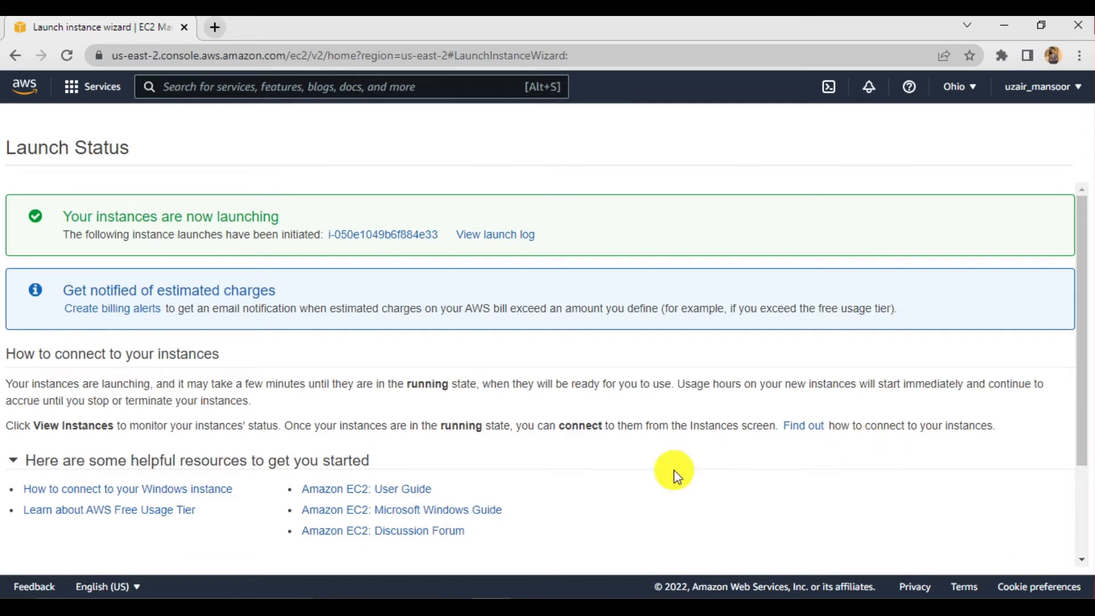
scroll(675, 472, down, 2)
click(986, 553)
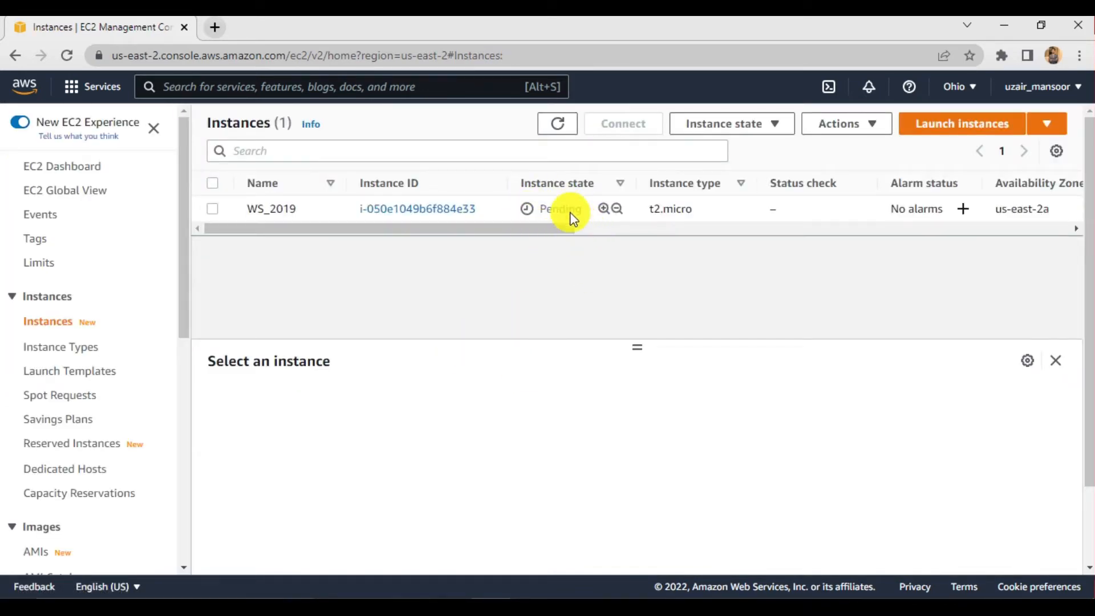
drag(549, 228, 493, 235)
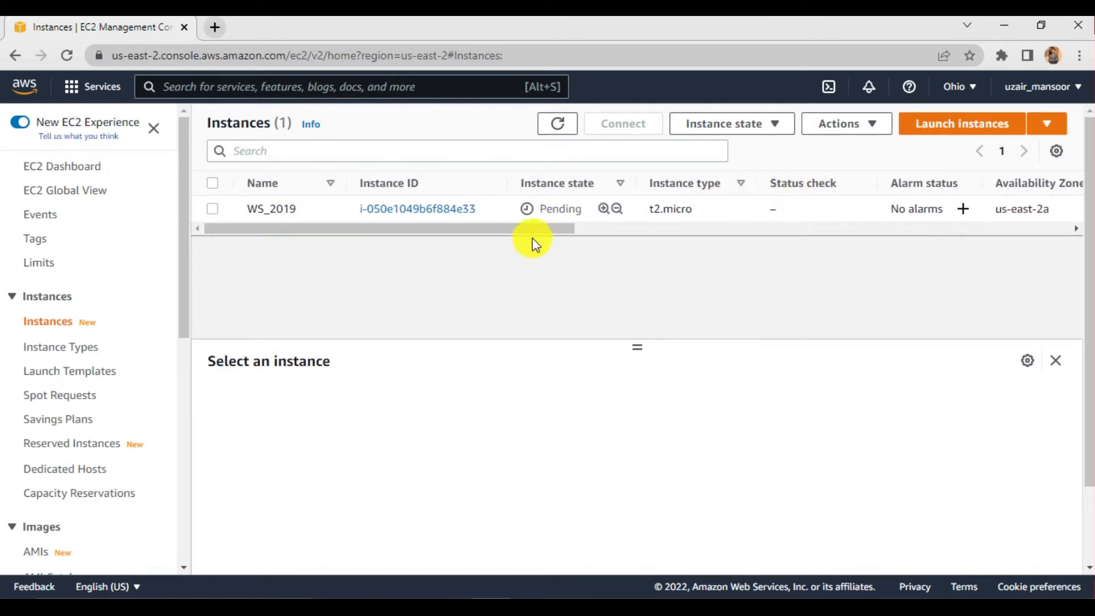
Start launching a second instance, pick its AMI, and continue with the t2.micro type to the instance details.
click(957, 135)
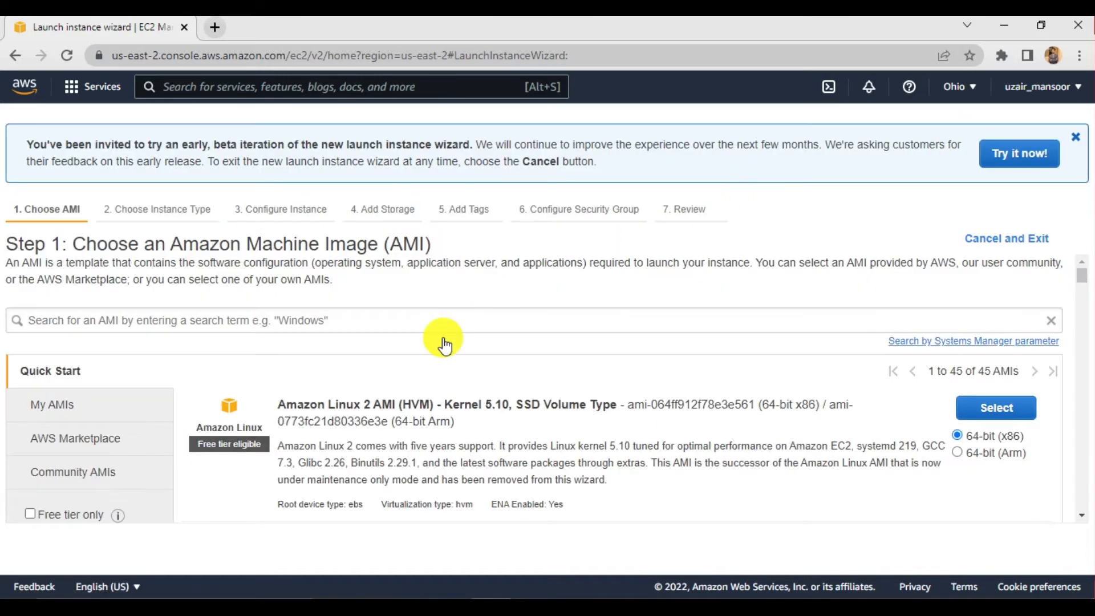
scroll(443, 342, down, 2)
scroll(442, 343, down, 3)
scroll(441, 341, up, 8)
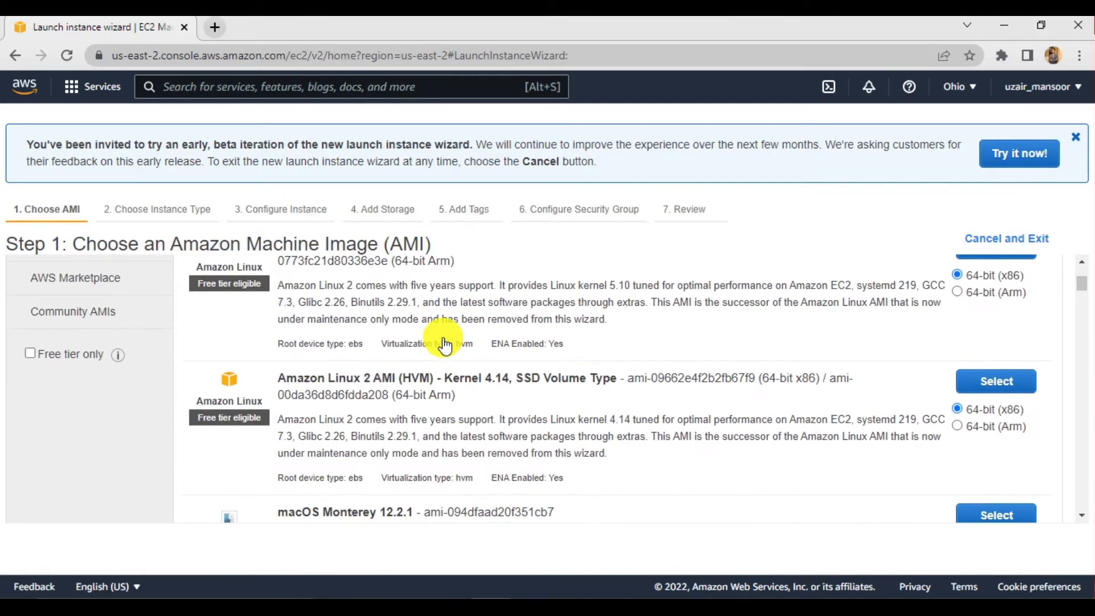
click(988, 387)
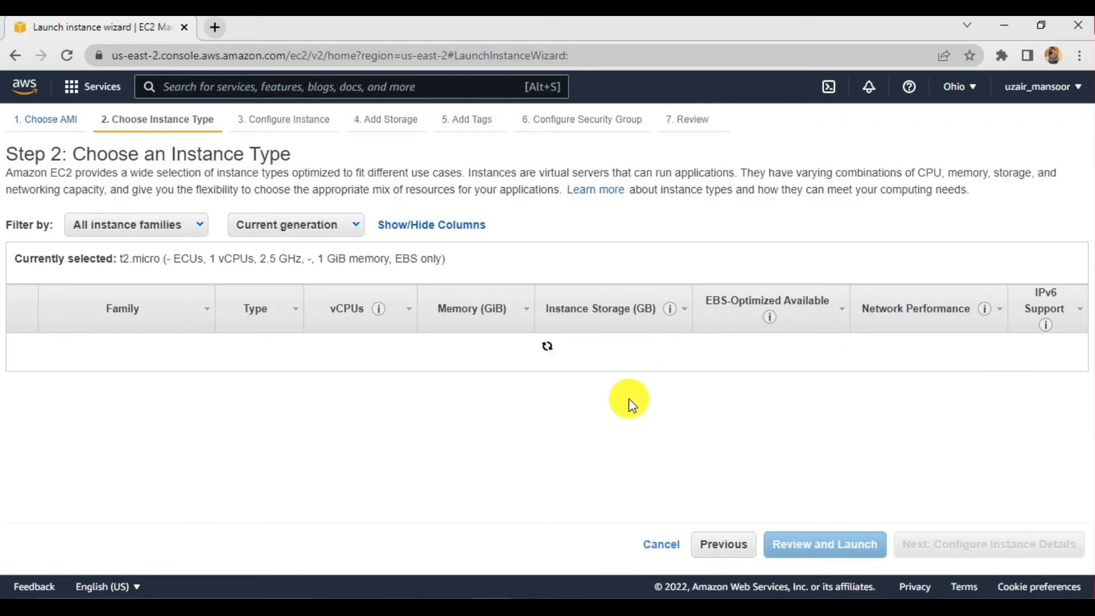
click(983, 548)
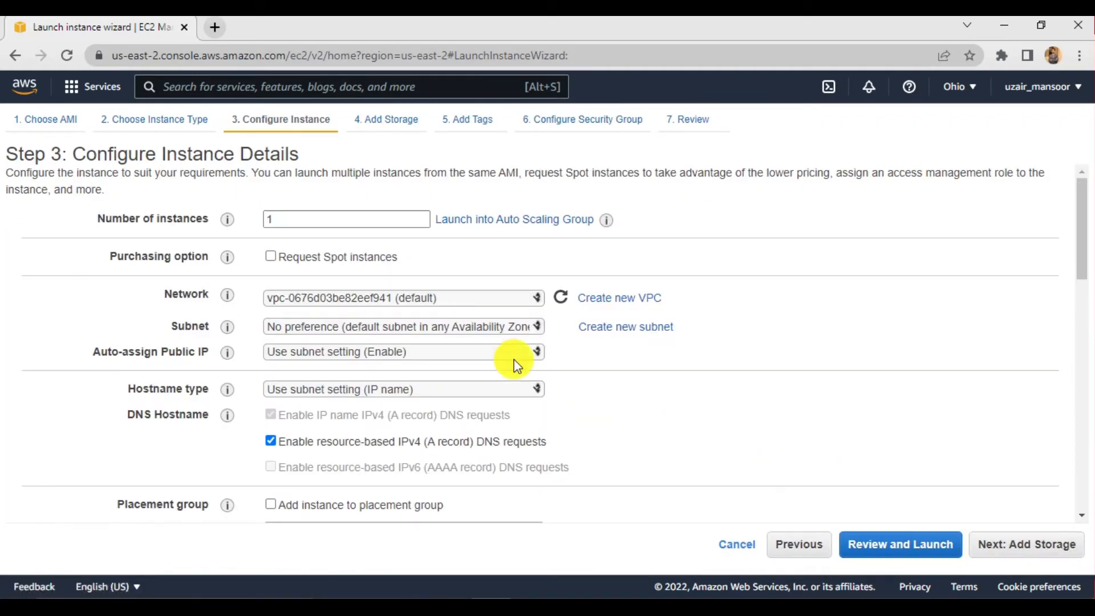
Place the second instance in the default us-east-2b subnet and continue past the default storage to the tags.
click(436, 326)
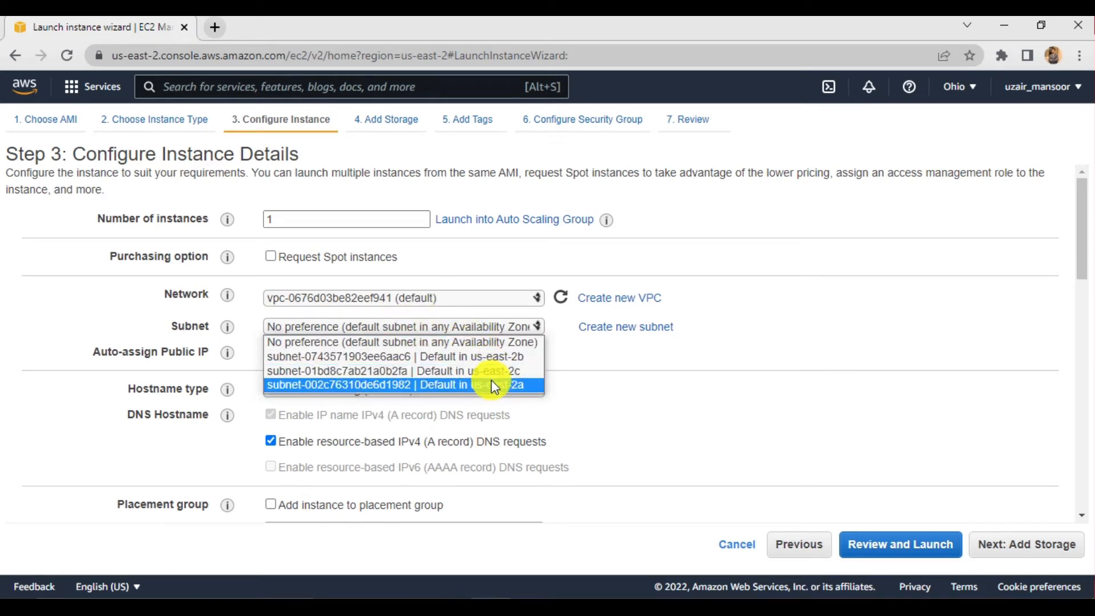
click(485, 357)
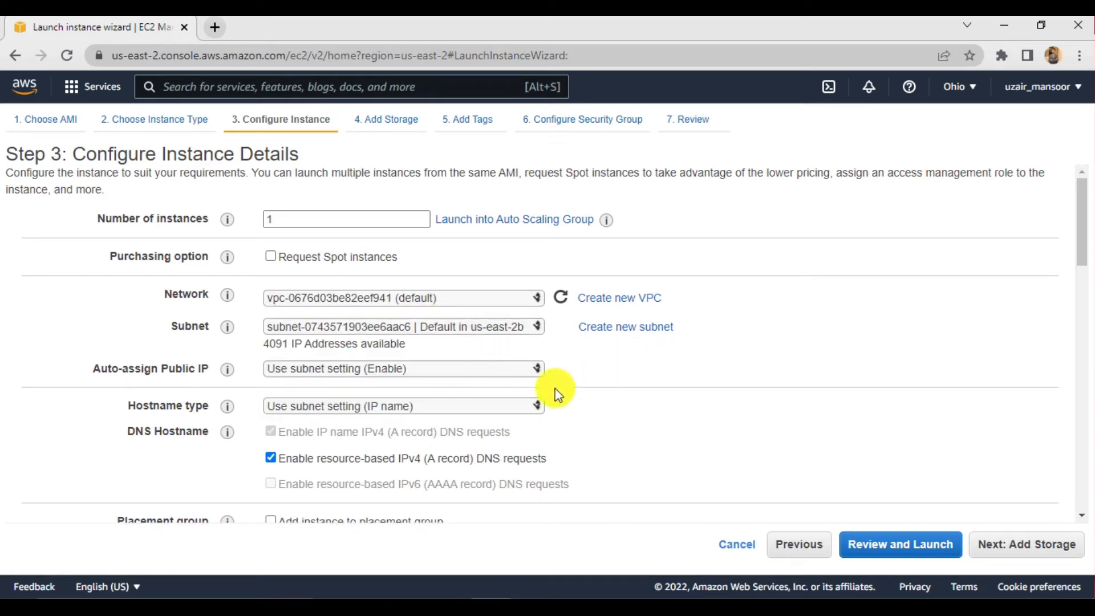
click(1004, 546)
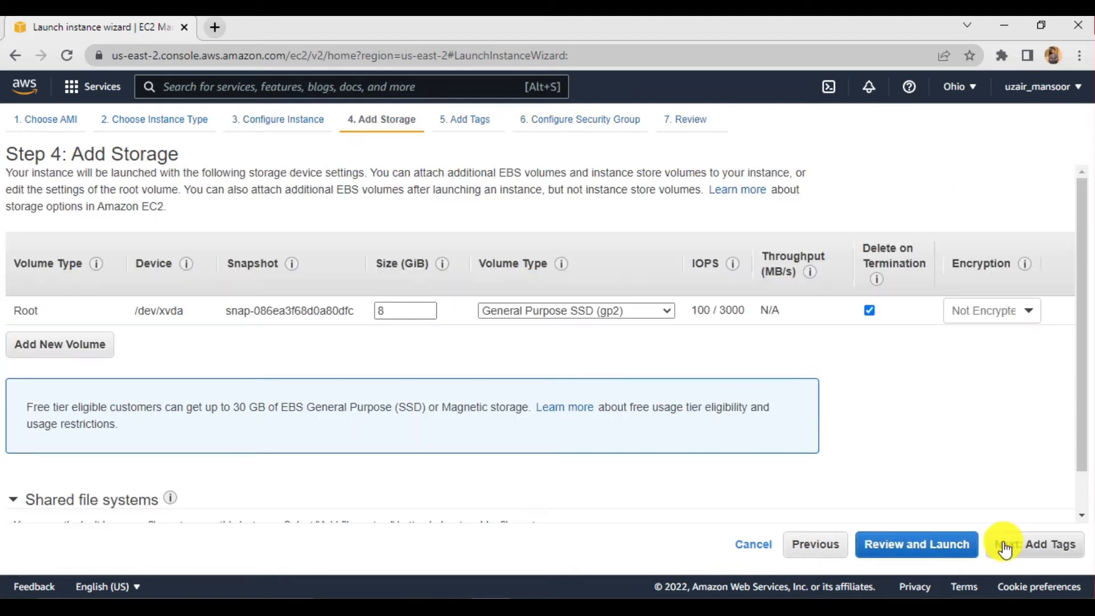
click(1004, 545)
Add a tag with the key Name and the value Linux_1, and continue to the security group configuration.
click(11, 387)
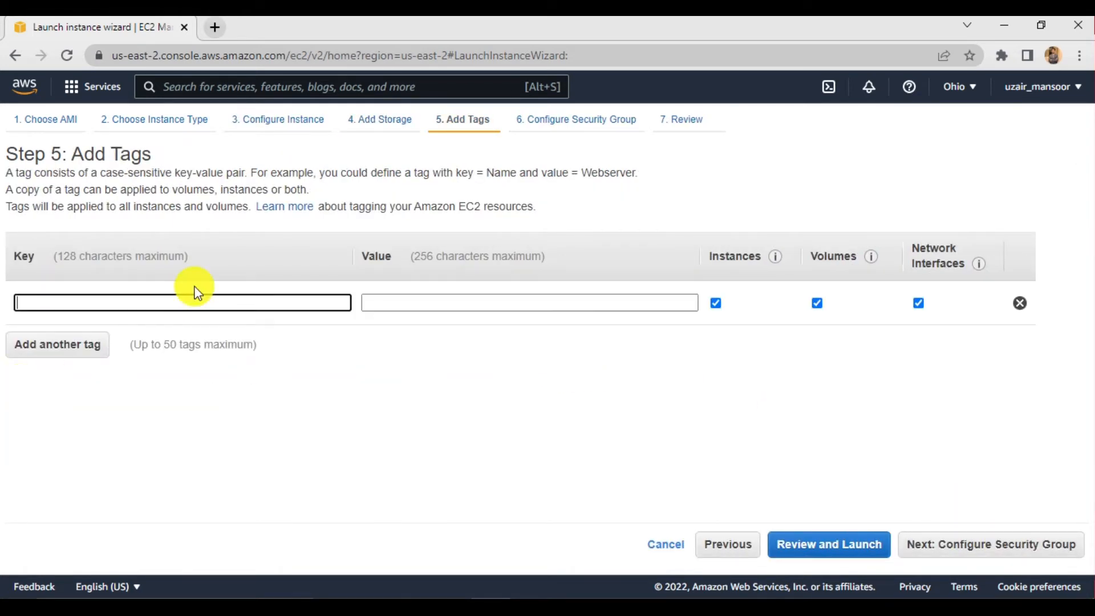
text(nAME)
key(BackSpace)
key(BackSpace)
key(BackSpace)
text(Name)
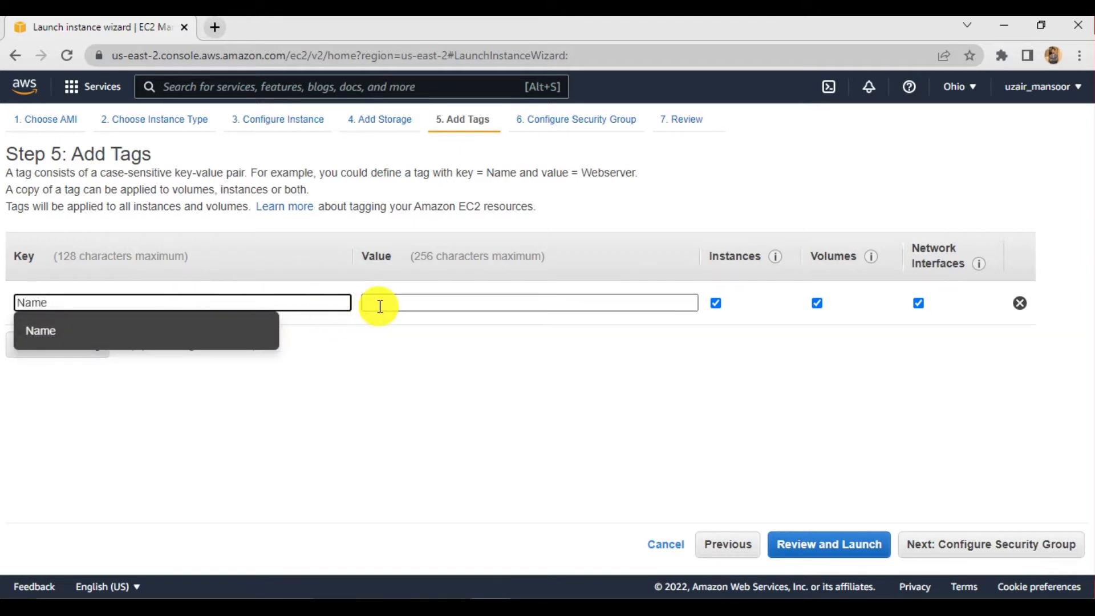
click(372, 308)
text(Linux_1)
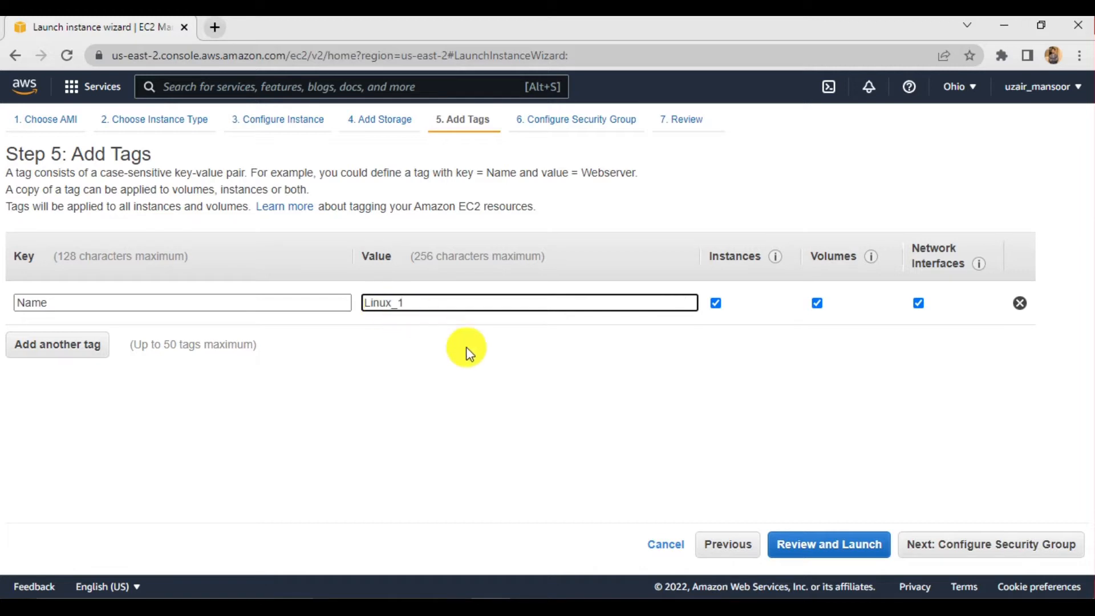
click(953, 543)
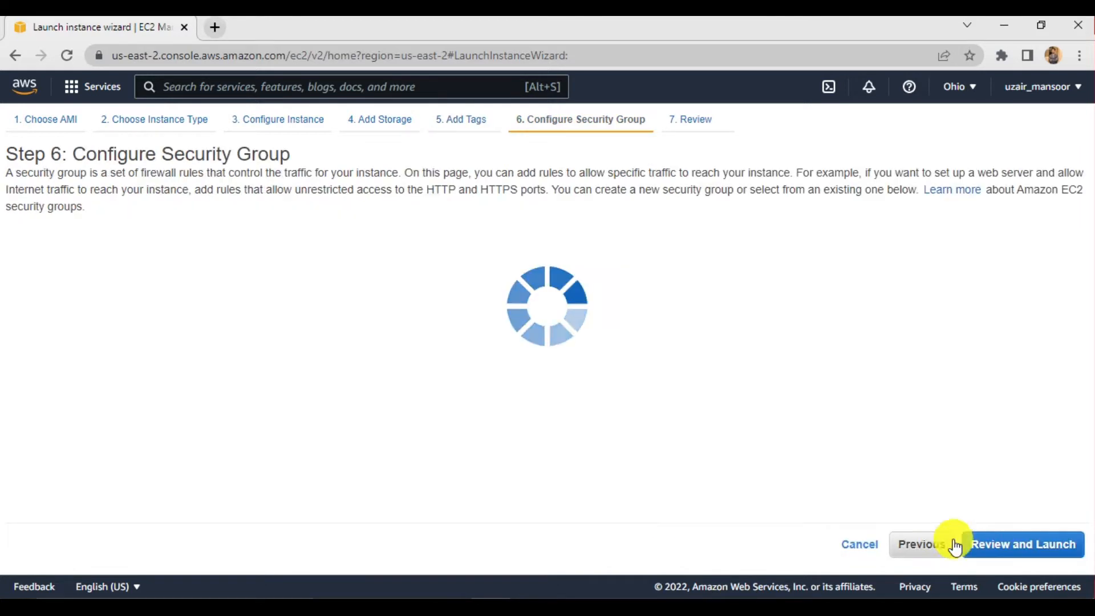
Set both the name and the description of the new security group to SG_Linux.
drag(349, 281, 195, 276)
text(SG_Linux)
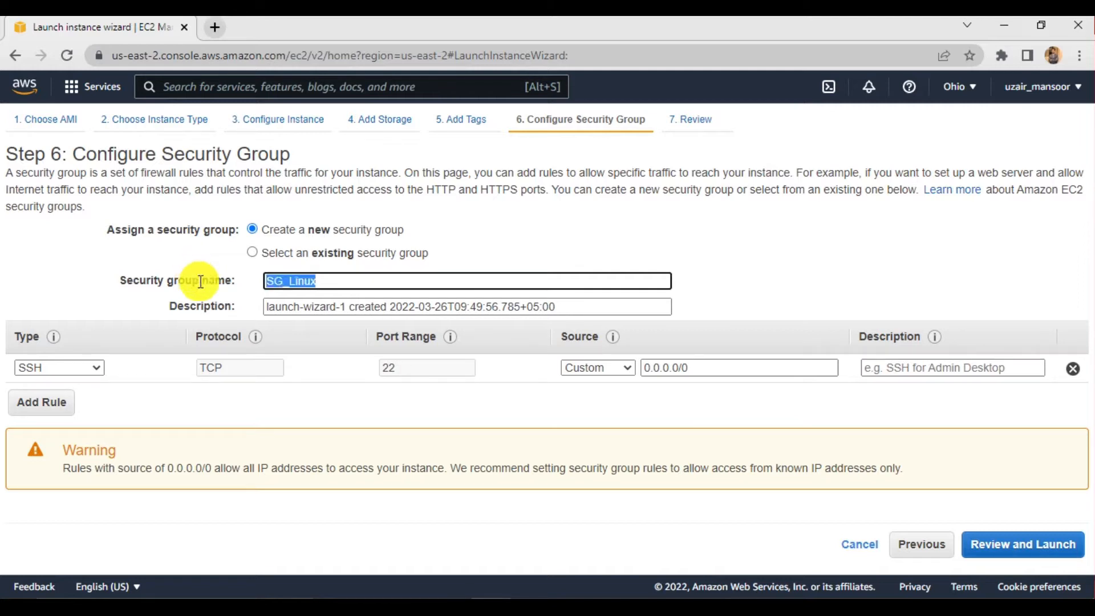
triple_click(280, 305)
text(SG_Linux)
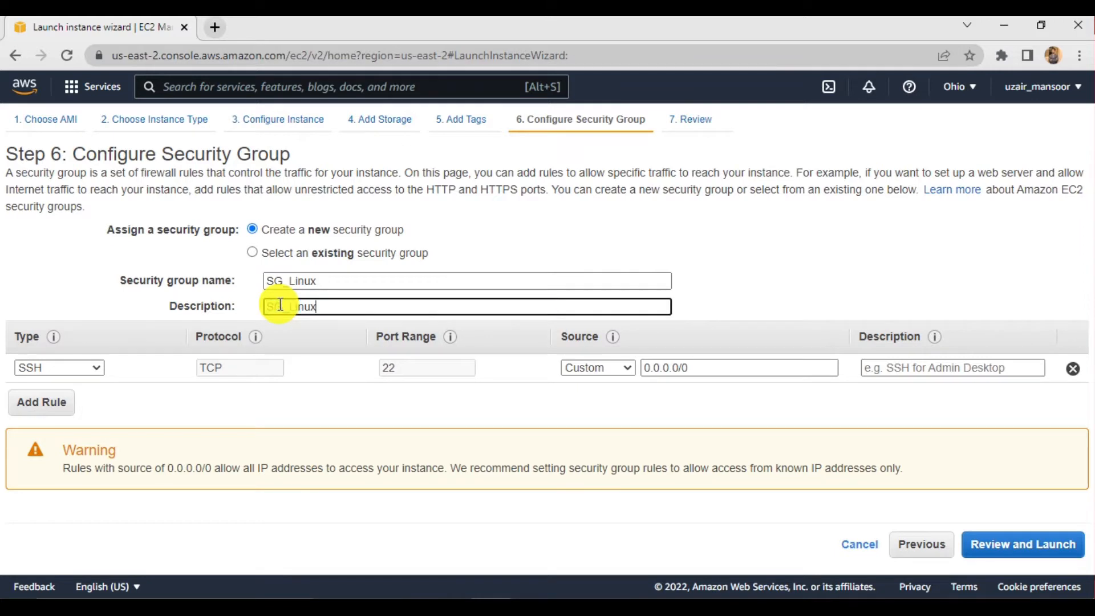
Add an HTTP inbound rule alongside the SSH rule and proceed to the launch review.
click(41, 402)
click(70, 398)
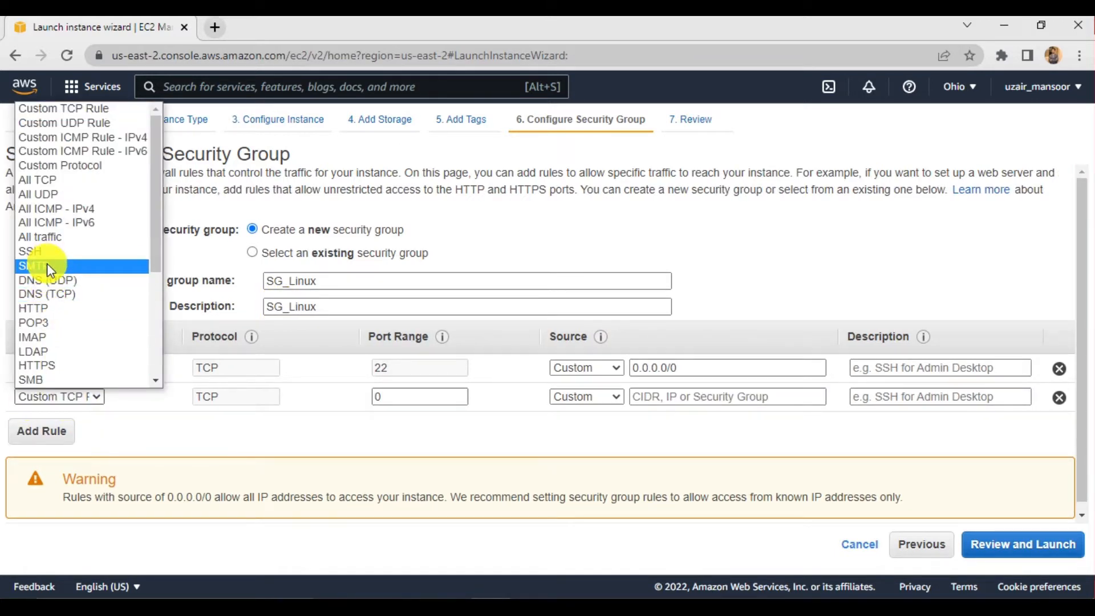
click(133, 445)
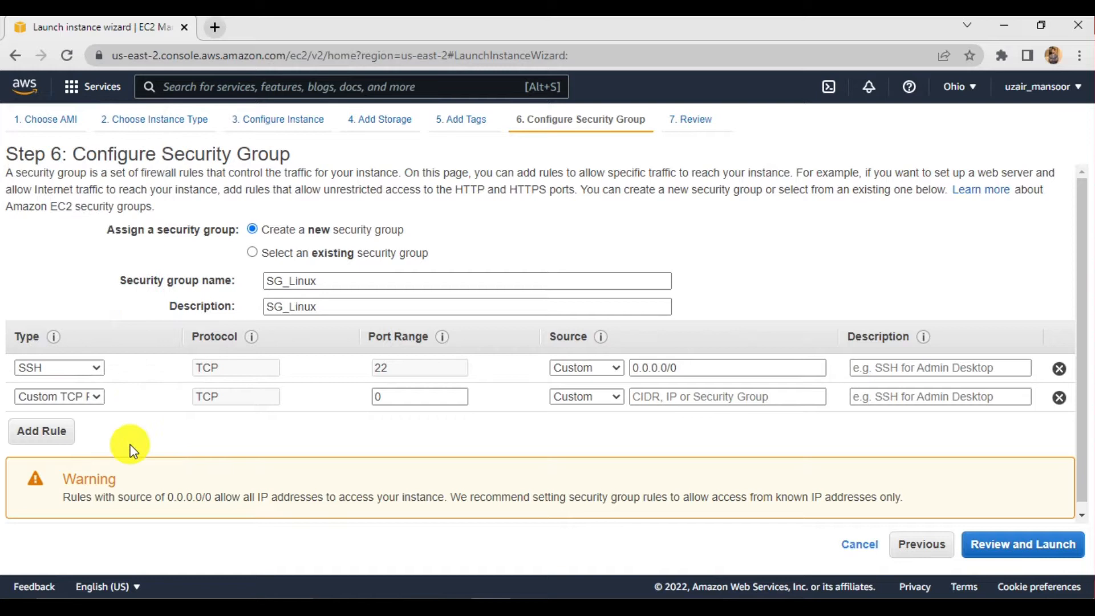
click(81, 400)
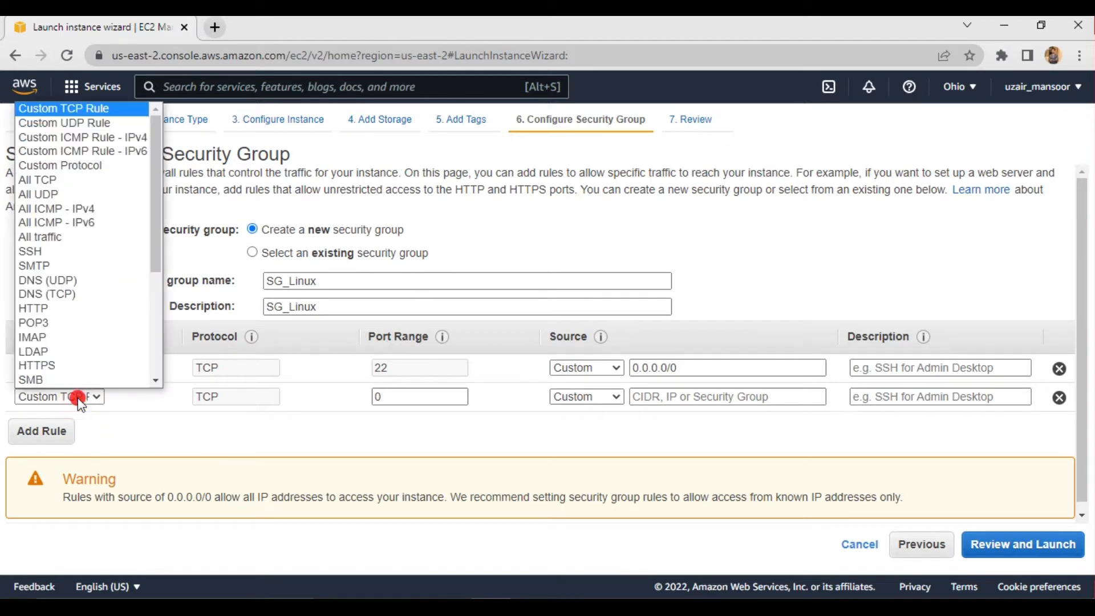
click(55, 317)
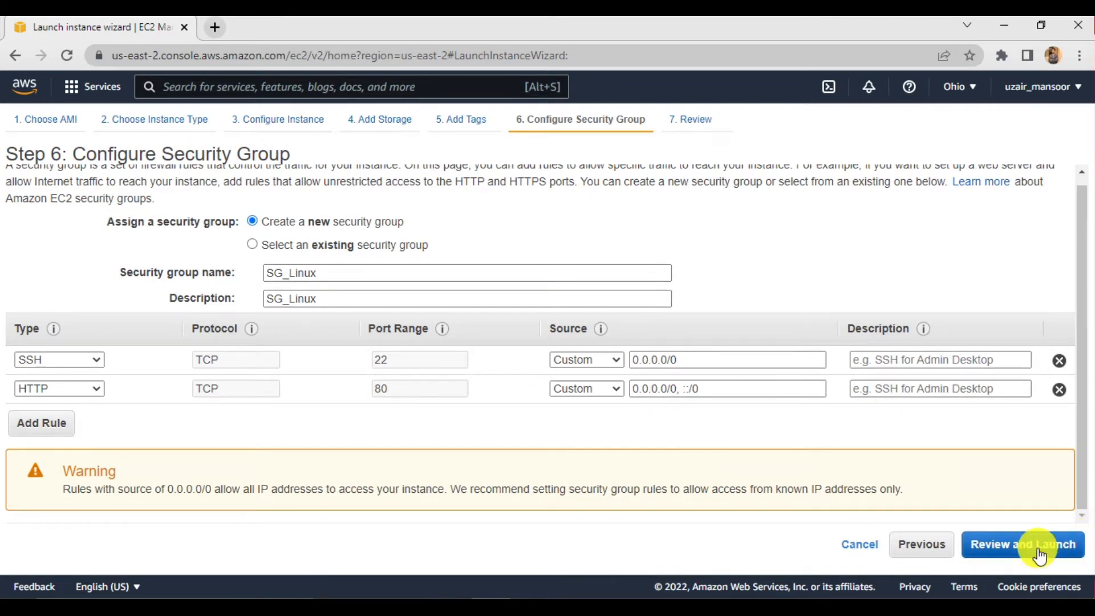
click(1044, 549)
Start the launch and create and download a new RSA key pair named Linux_LB.
scroll(919, 509, down, 4)
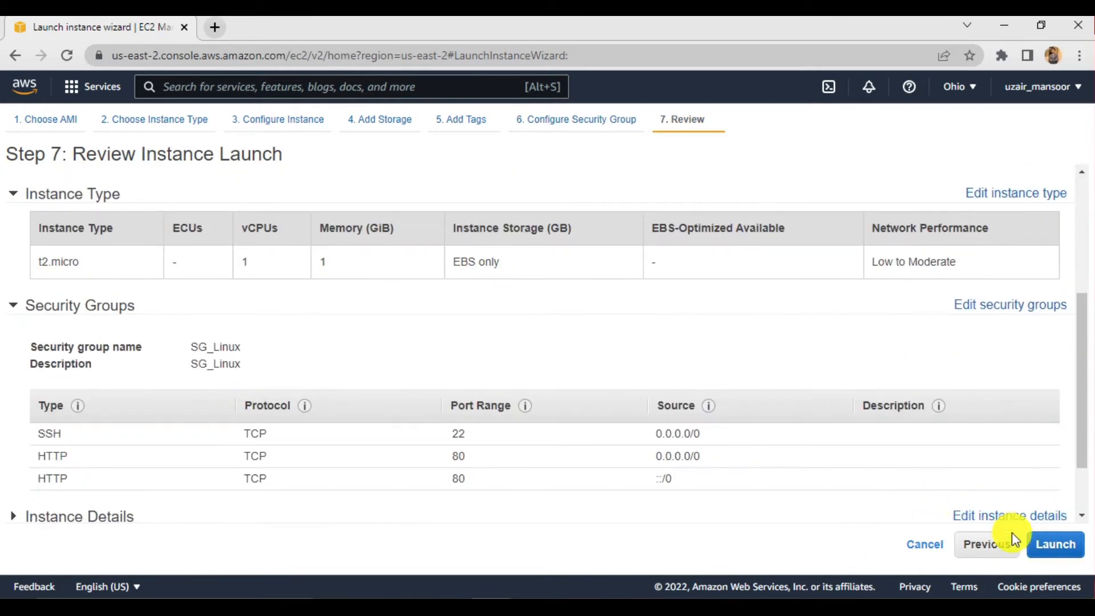
click(1044, 545)
click(462, 363)
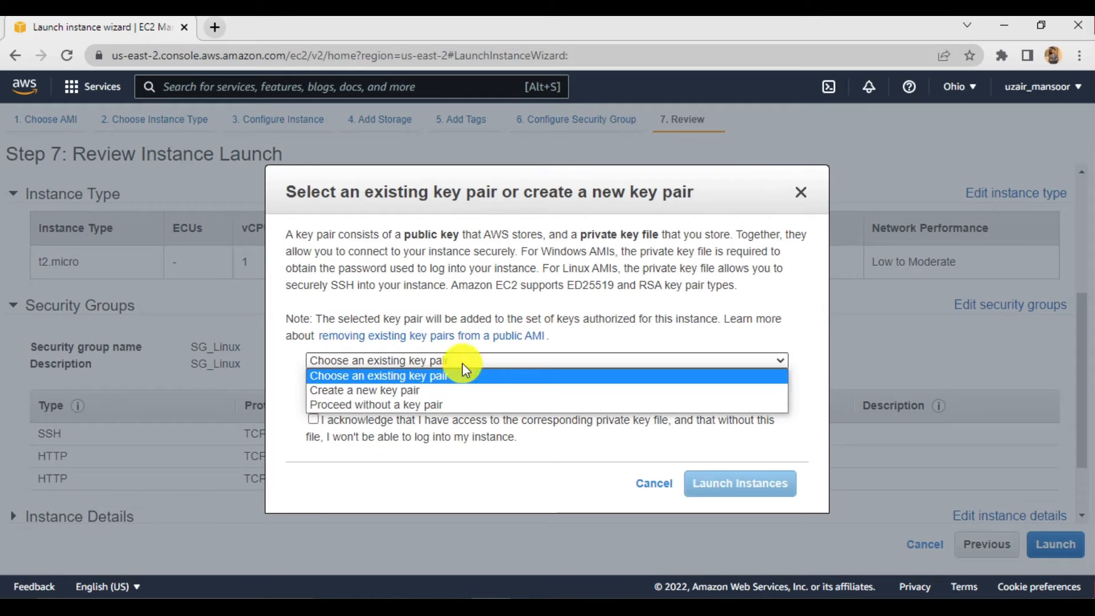
click(435, 387)
click(404, 429)
text(WS_2019_LB)
drag(405, 429, 182, 454)
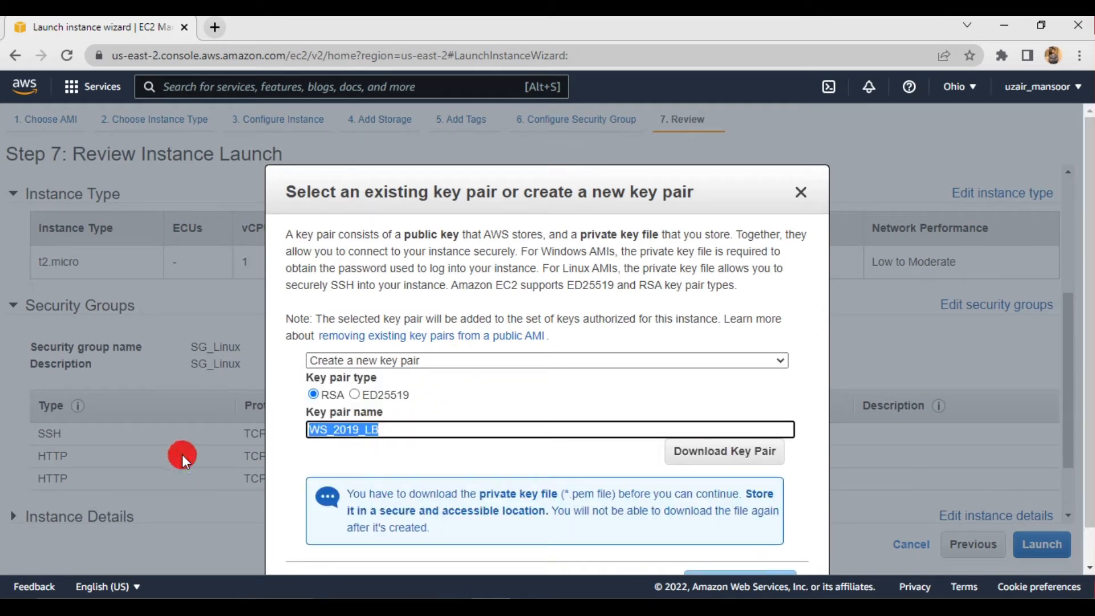
text(LKi)
key(BackSpace)
key(BackSpace)
text(n)
key(BackSpace)
text(inux)
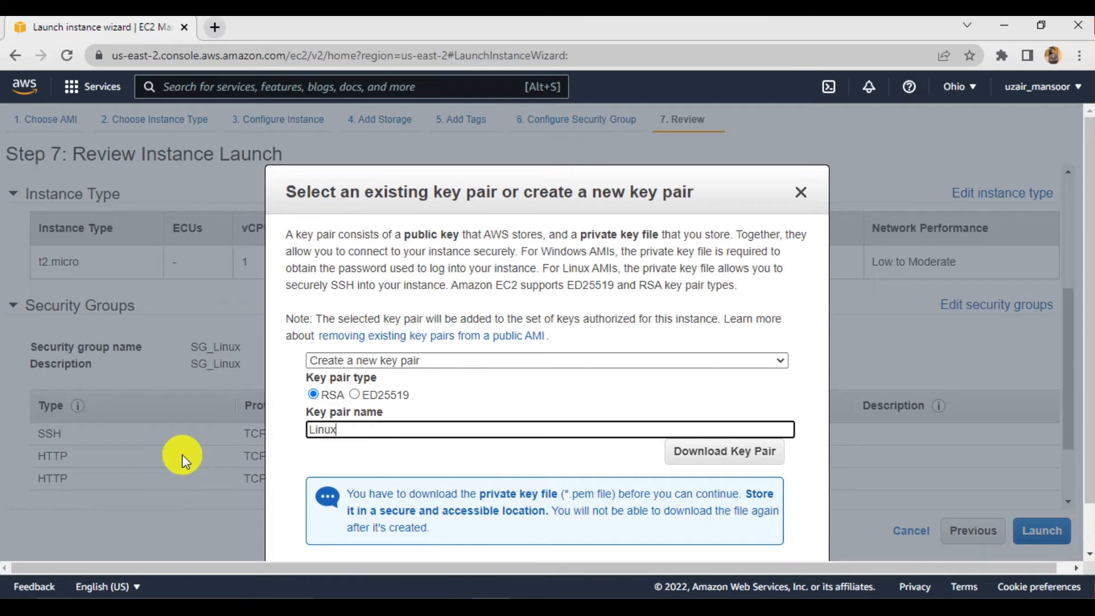
text(_LB)
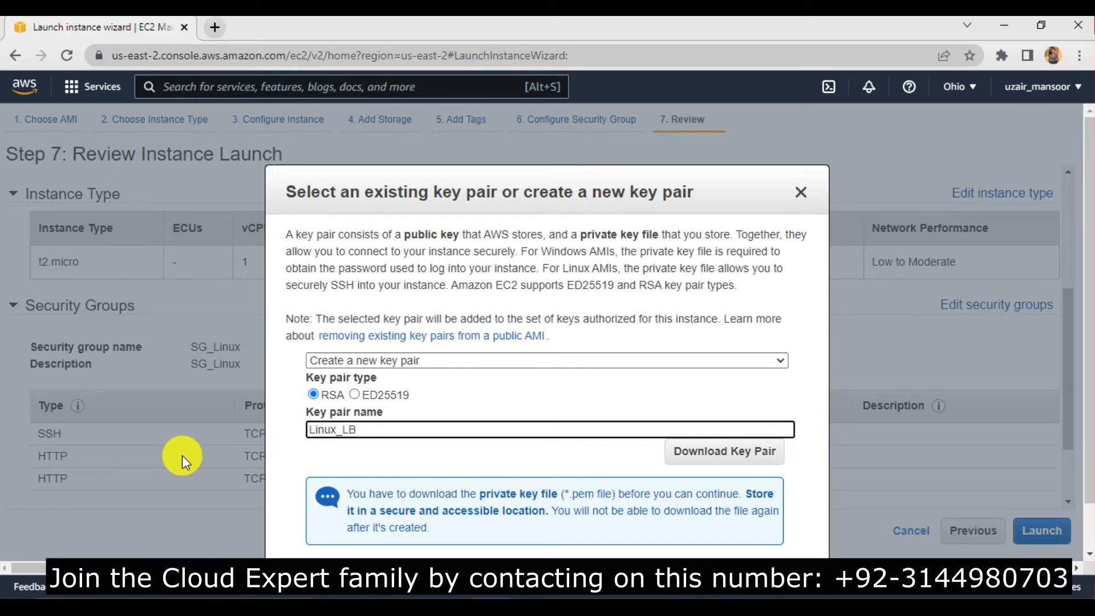
click(720, 454)
Launch the Linux instance with the new key pair and select Linux_1 in the instances list.
scroll(721, 473, down, 1)
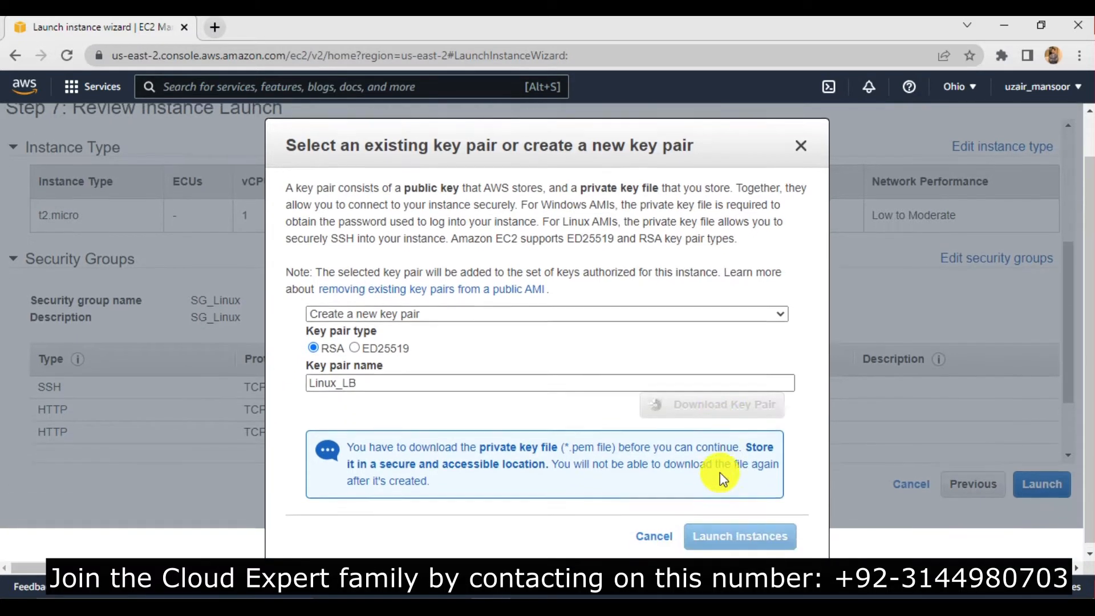
click(724, 525)
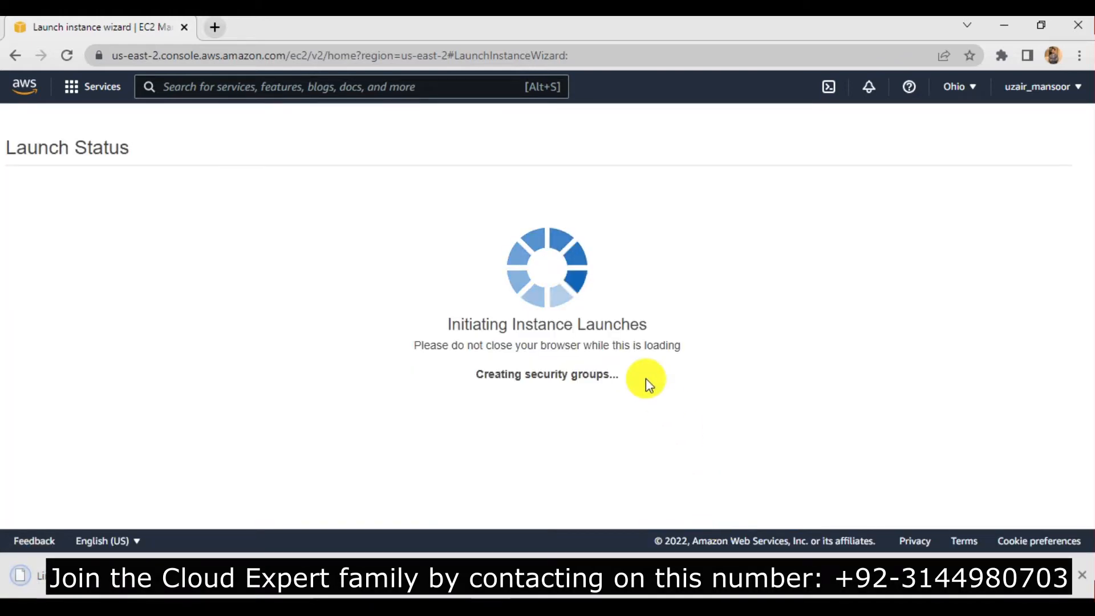
click(1082, 576)
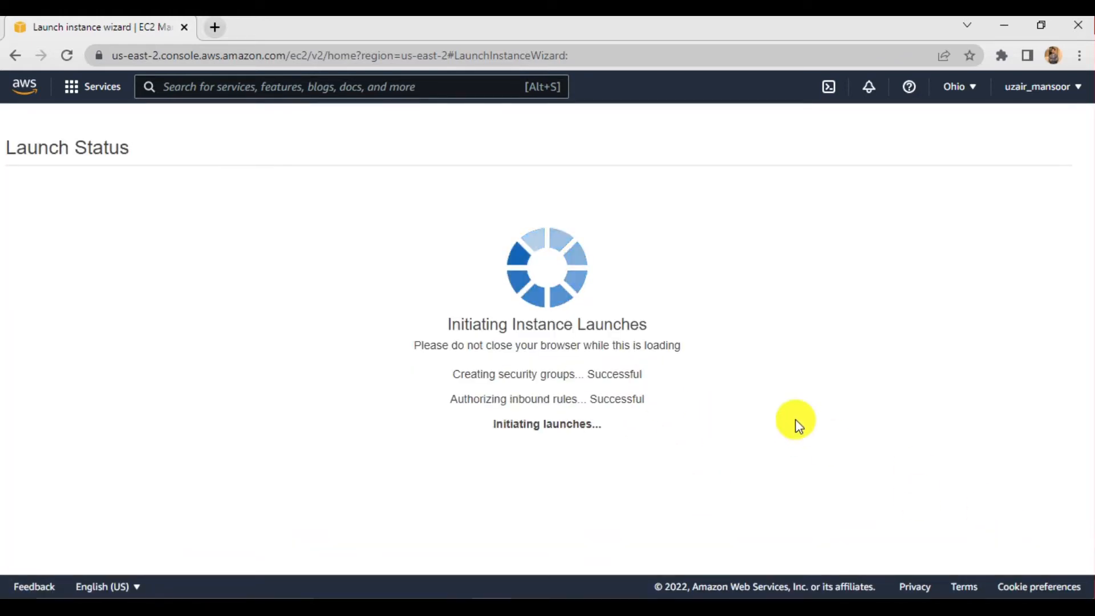
scroll(694, 415, down, 2)
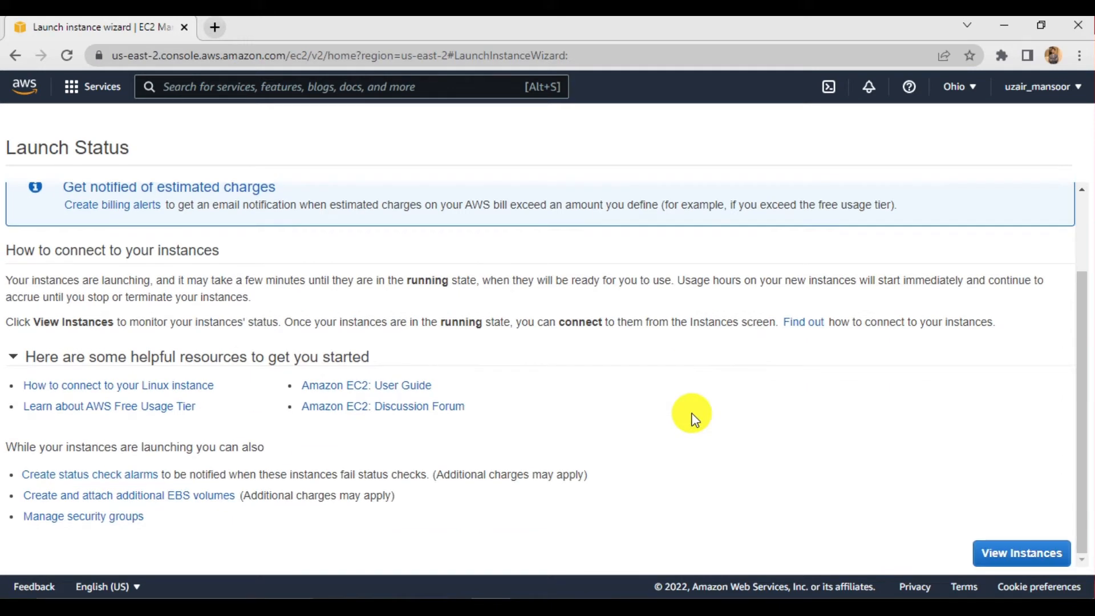
click(983, 555)
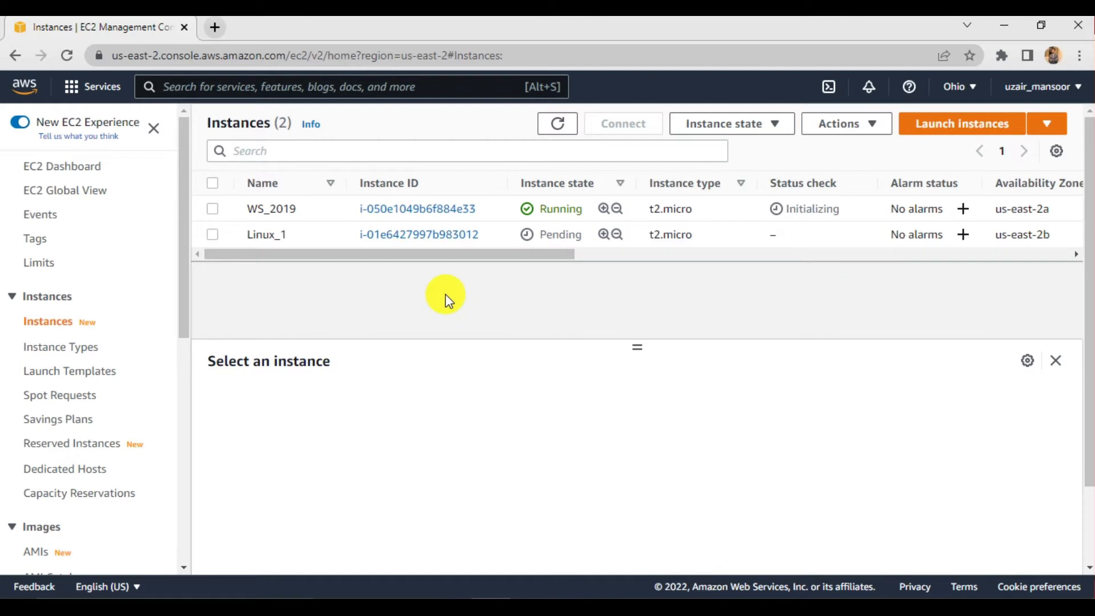
click(209, 234)
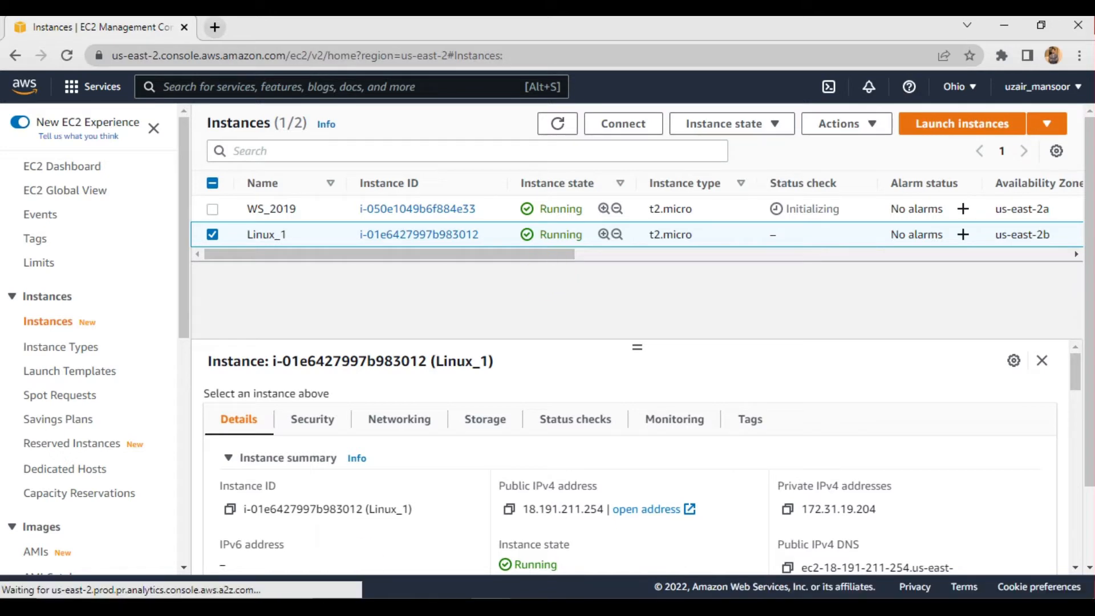
key(super)
text(putt)
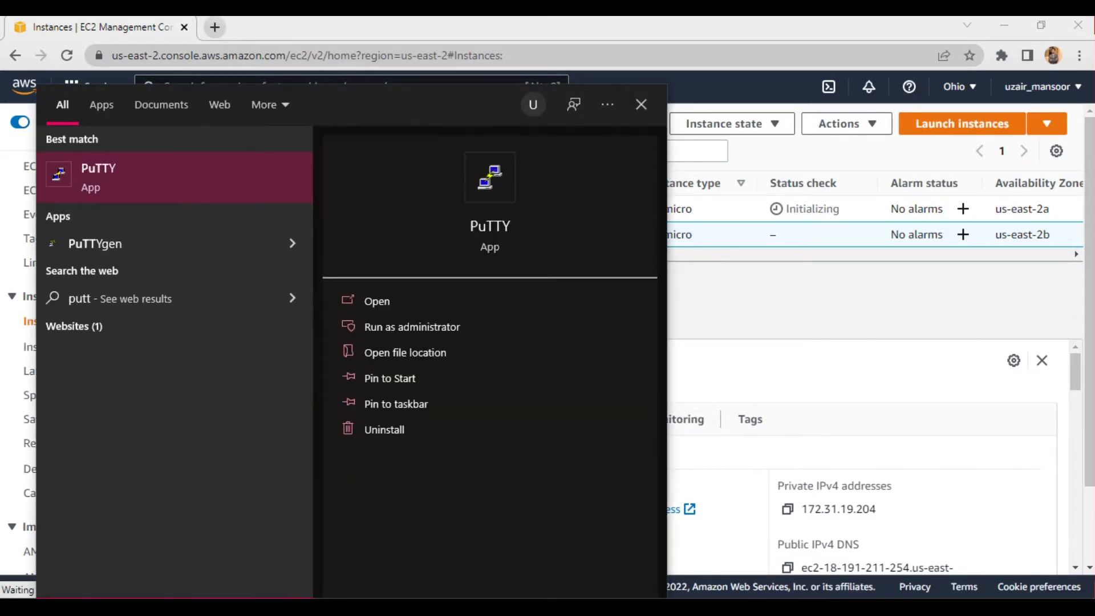
key(Return)
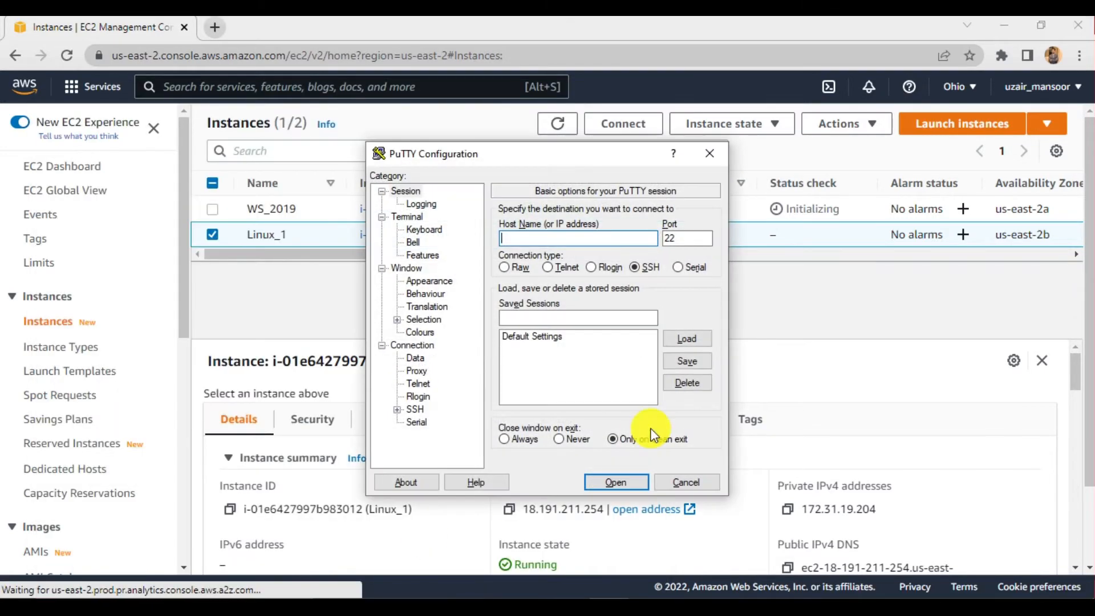
click(710, 154)
Switch to the PuTTYgen key generator app.
key(super)
text(putt)
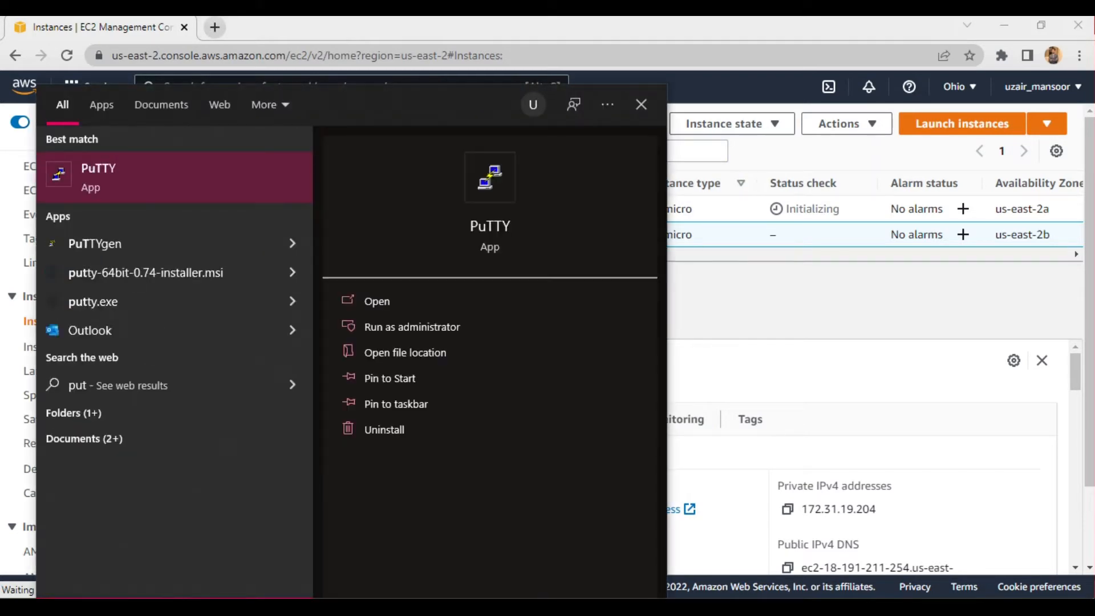
click(117, 245)
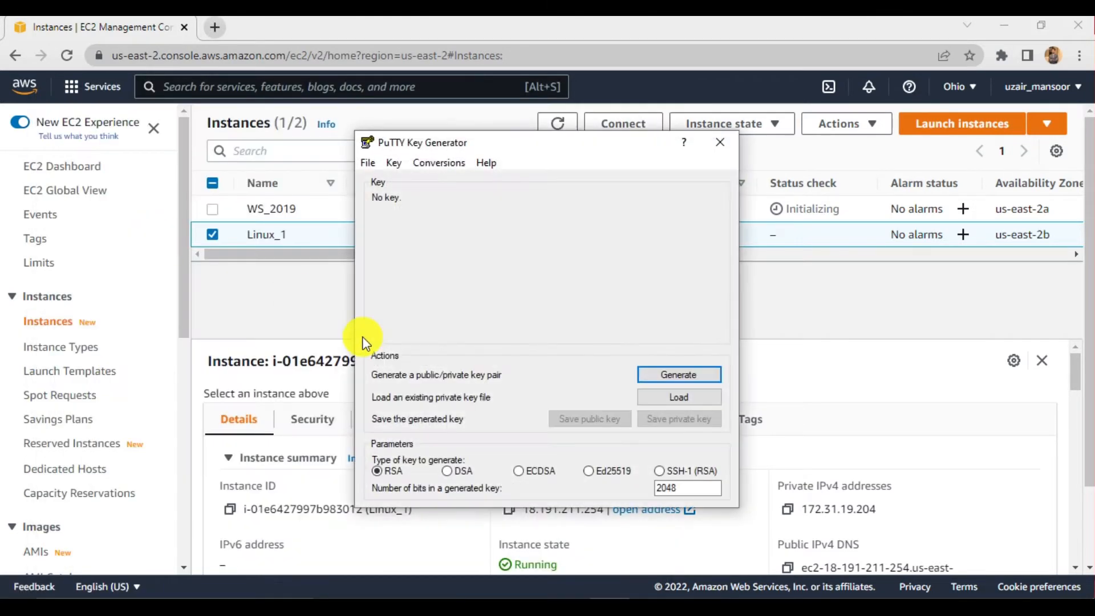
Load the Linux_LB.pem key from Downloads, showing all file types, and dismiss the import notice.
click(674, 398)
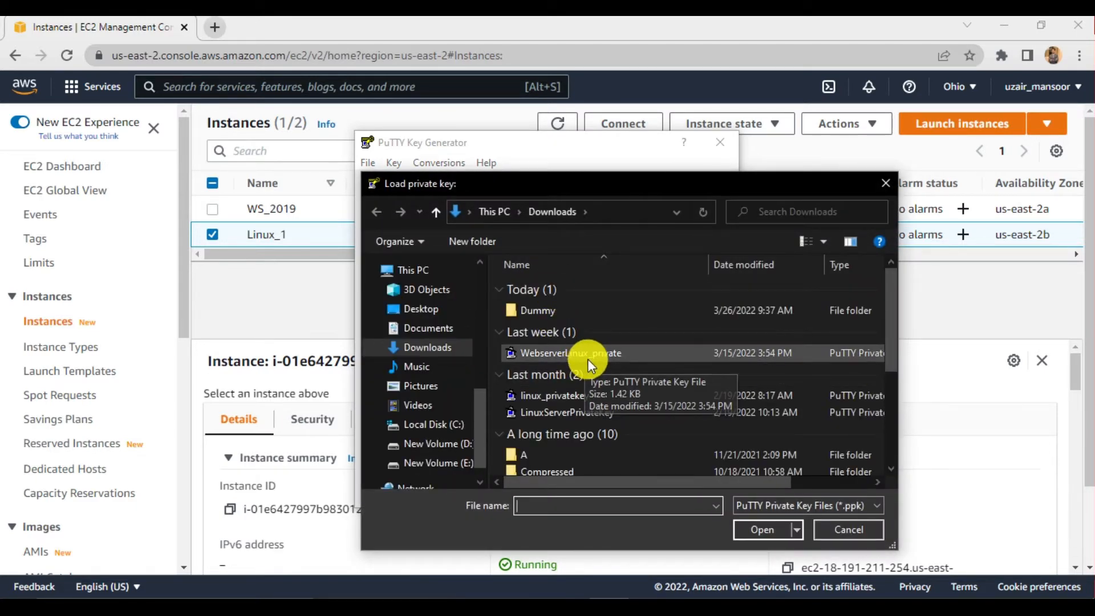
click(751, 502)
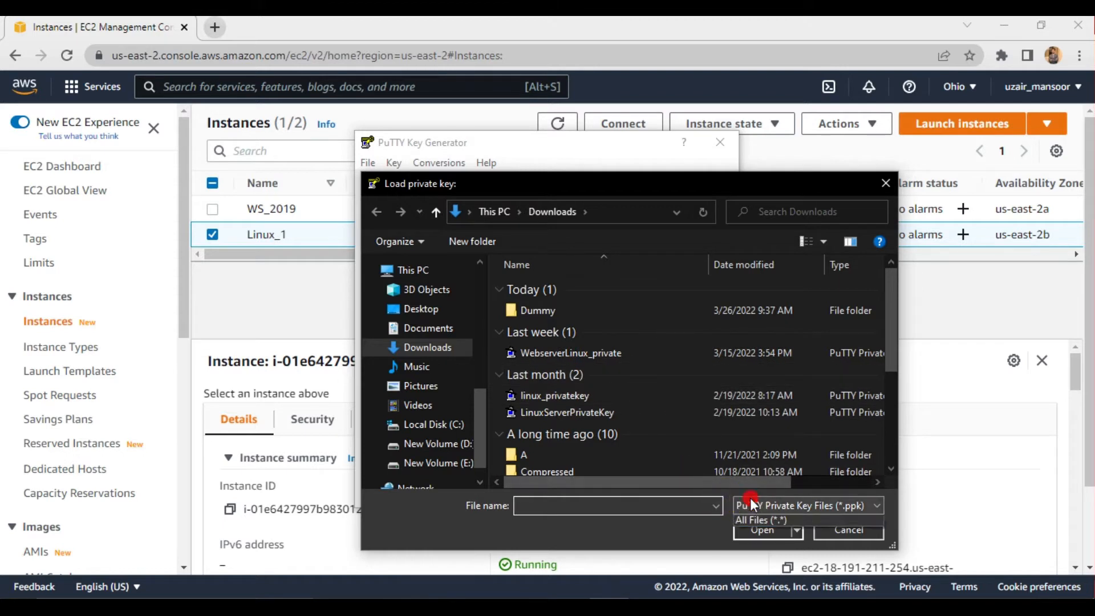
click(754, 522)
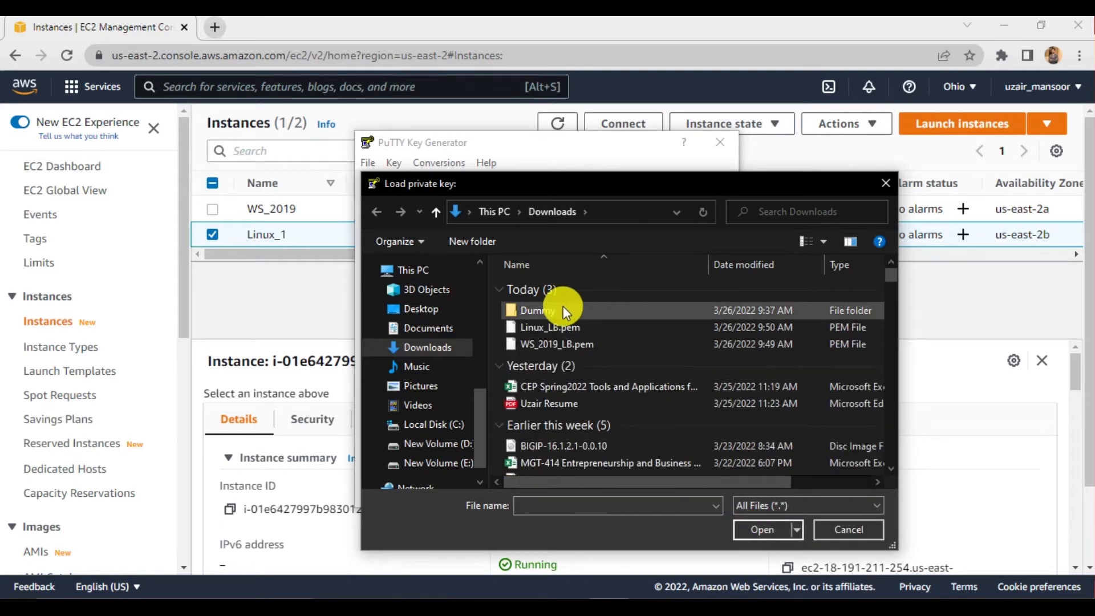
click(547, 327)
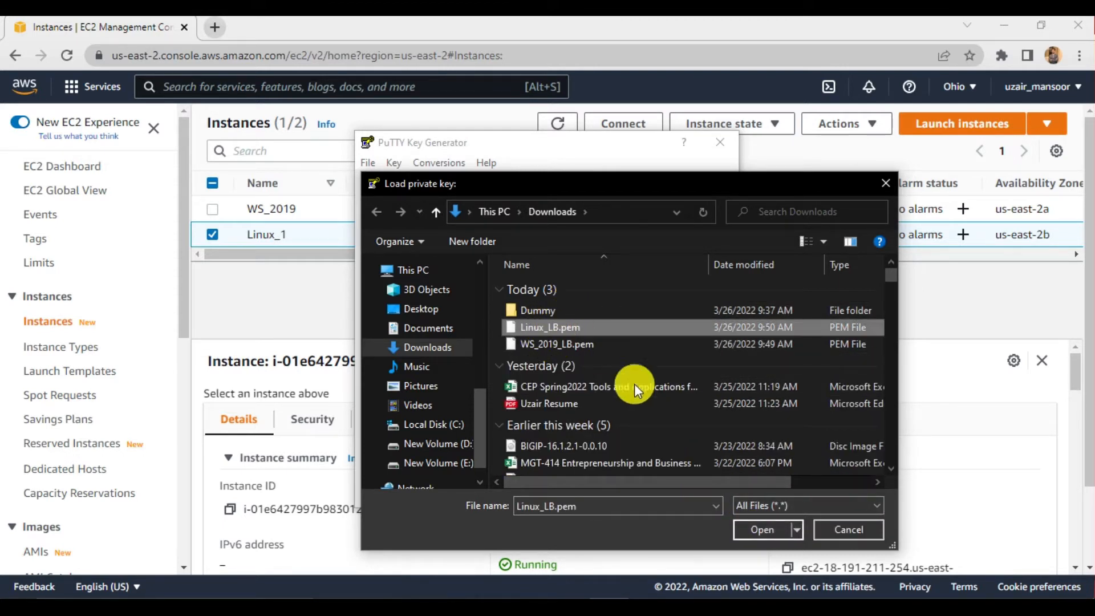
click(743, 528)
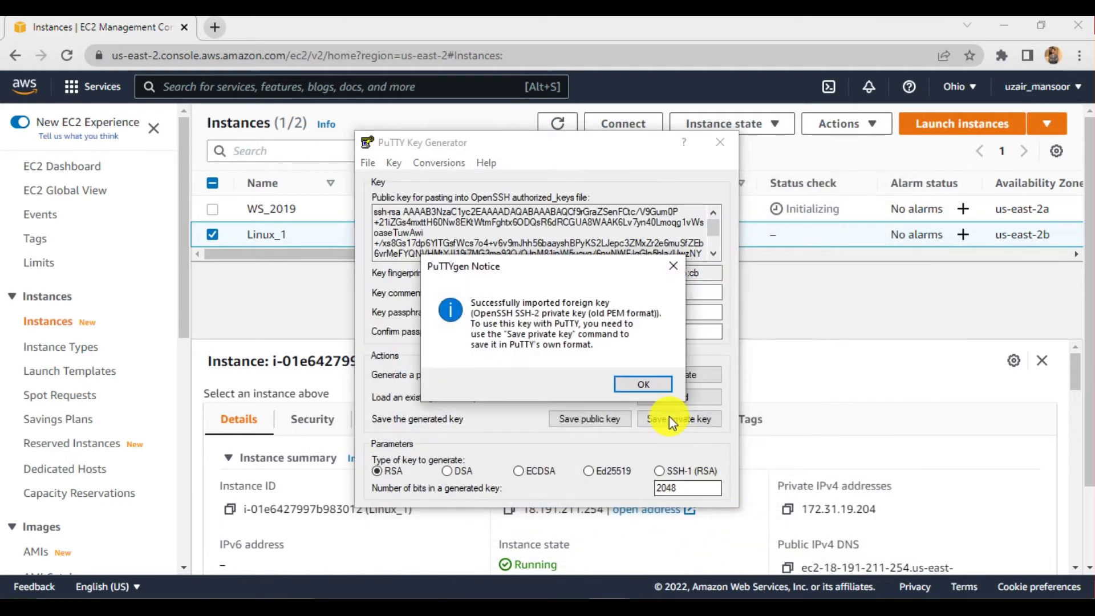
click(641, 388)
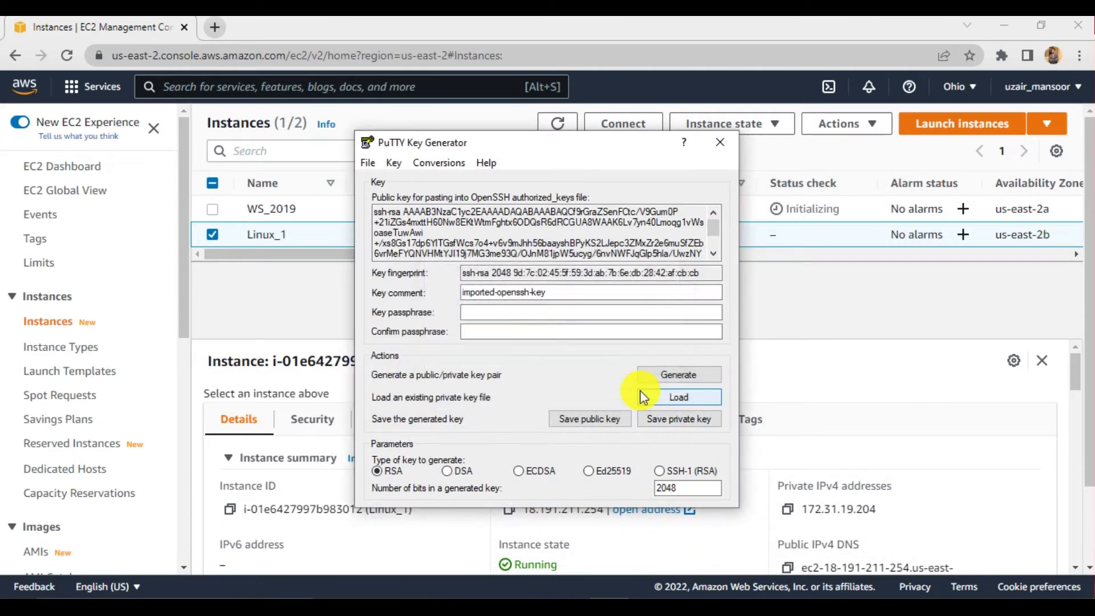
Save the loaded private key without a passphrase as Linux_LB_pvt in Downloads, and close the key generator.
click(678, 419)
click(558, 372)
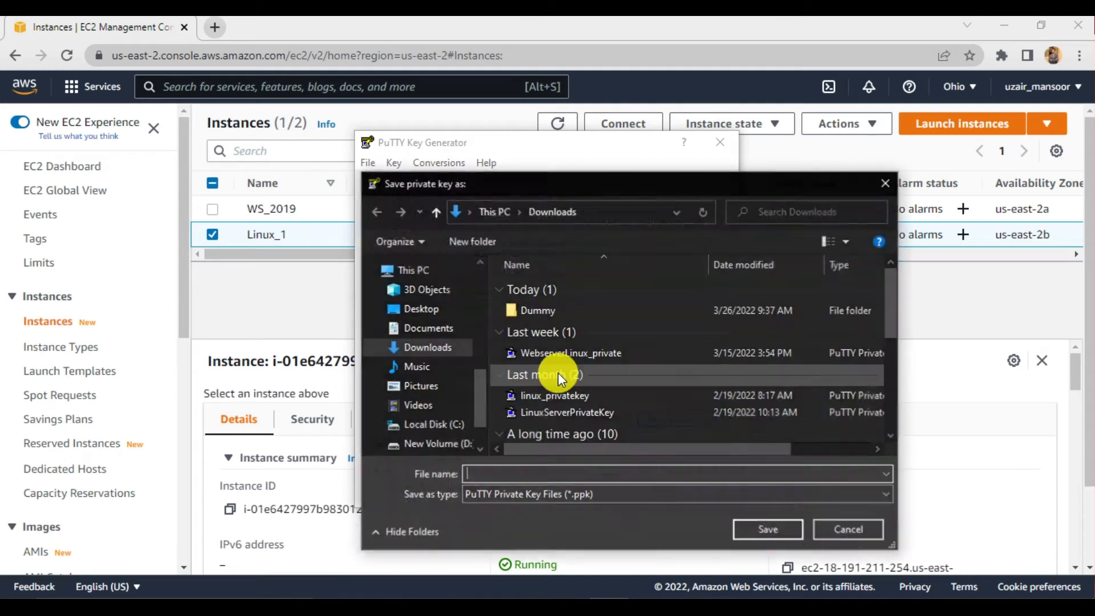
text(Li)
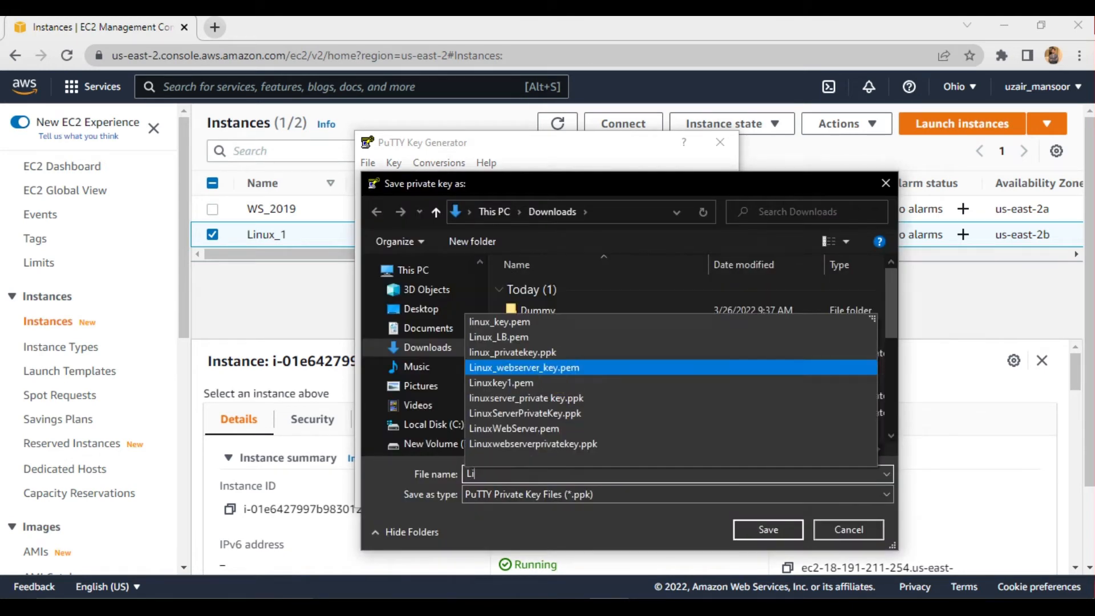
text(nux_)
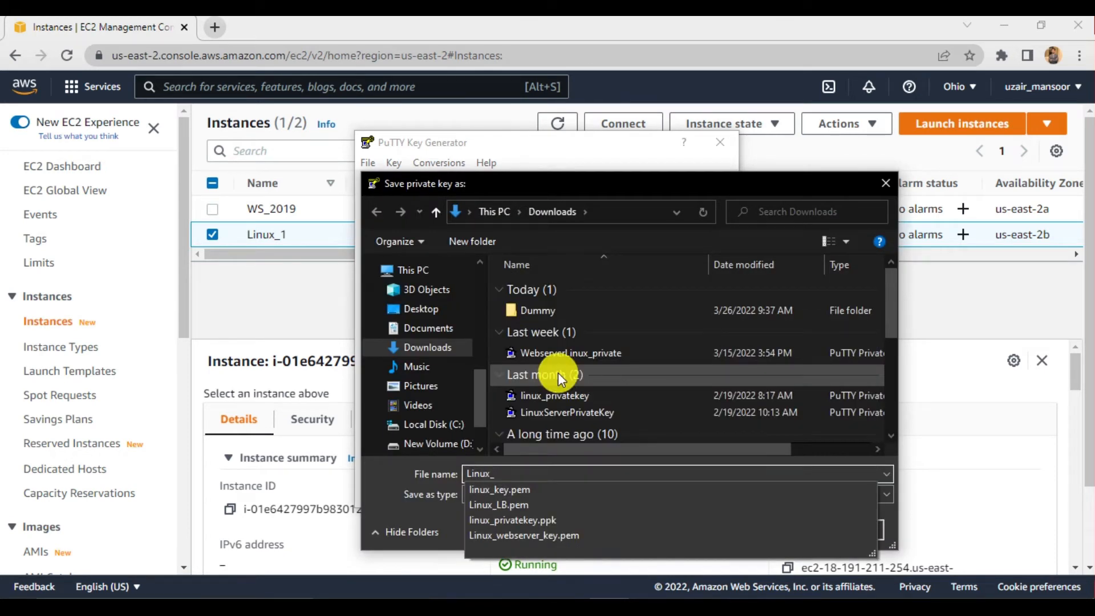
text(LB_pvt)
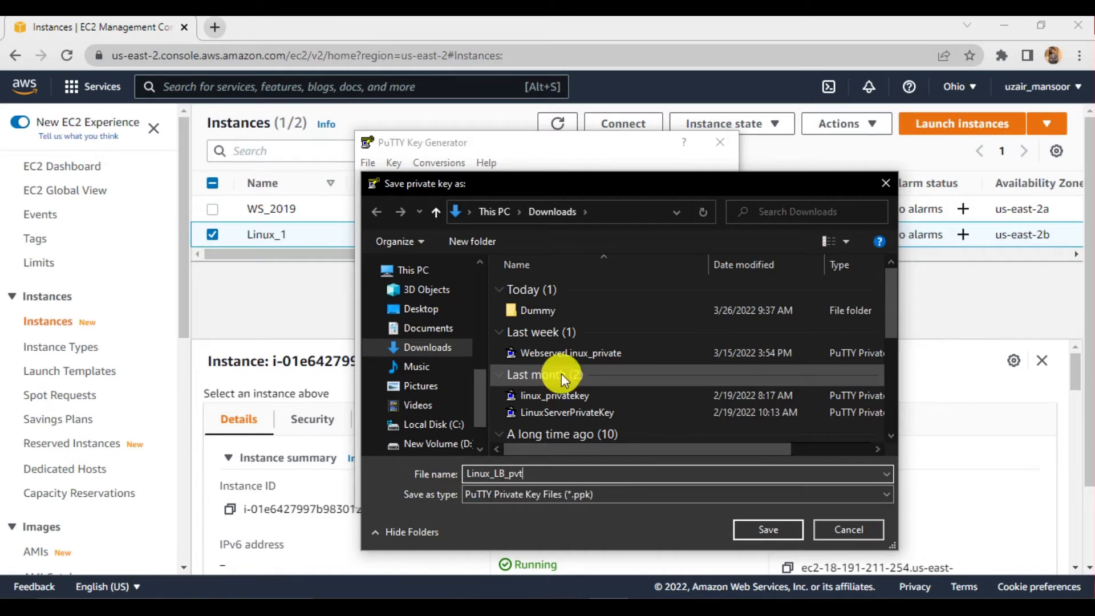
click(739, 528)
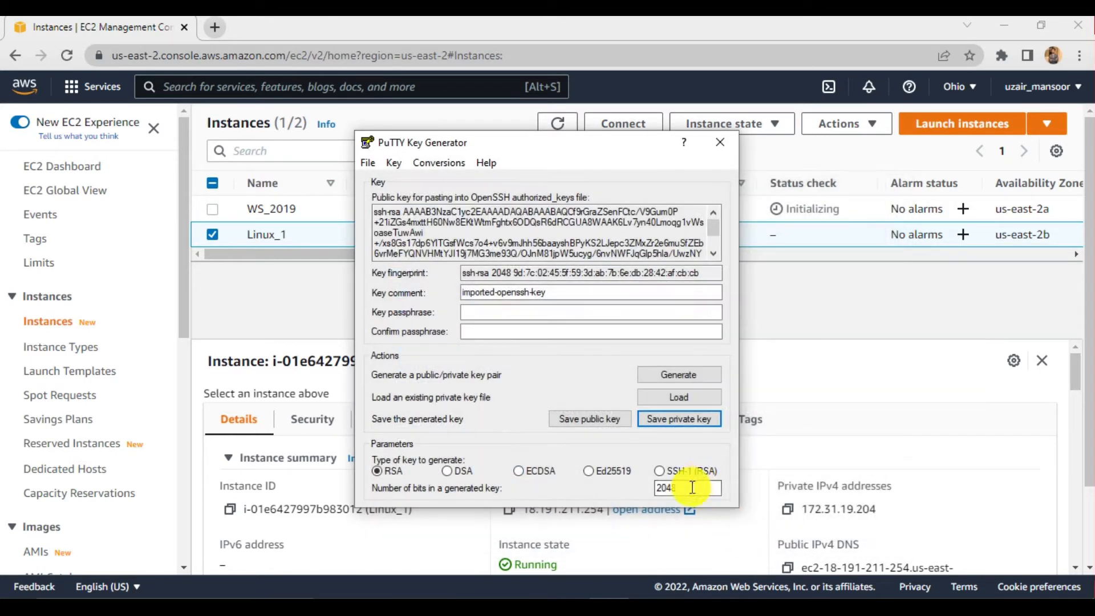
click(721, 142)
click(498, 331)
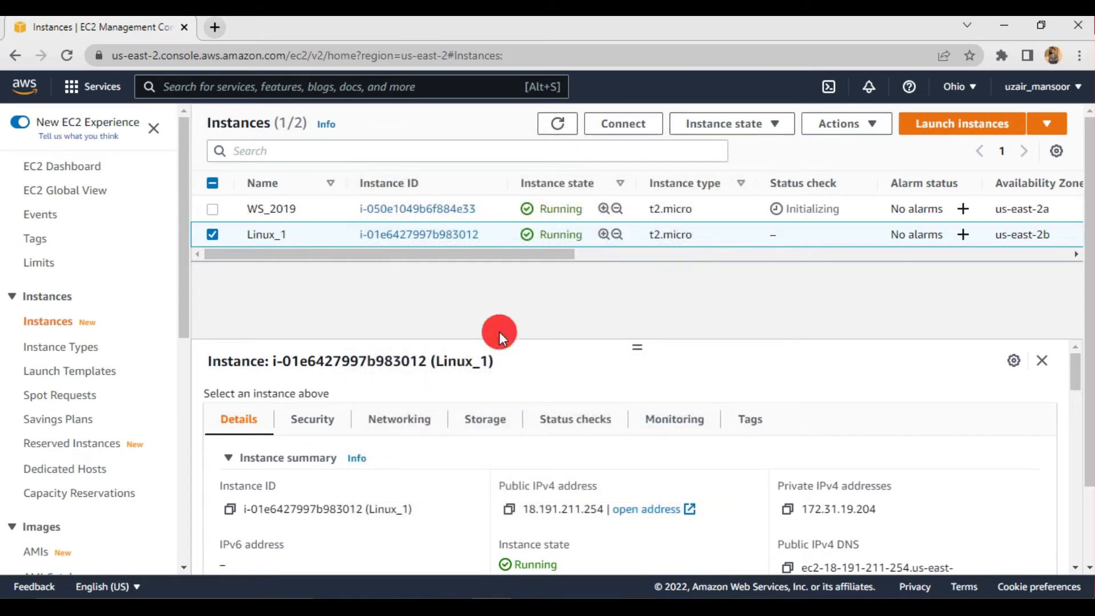
Refresh the EC2 instances list, open the PuTTY app, and return to the EC2 console.
click(557, 123)
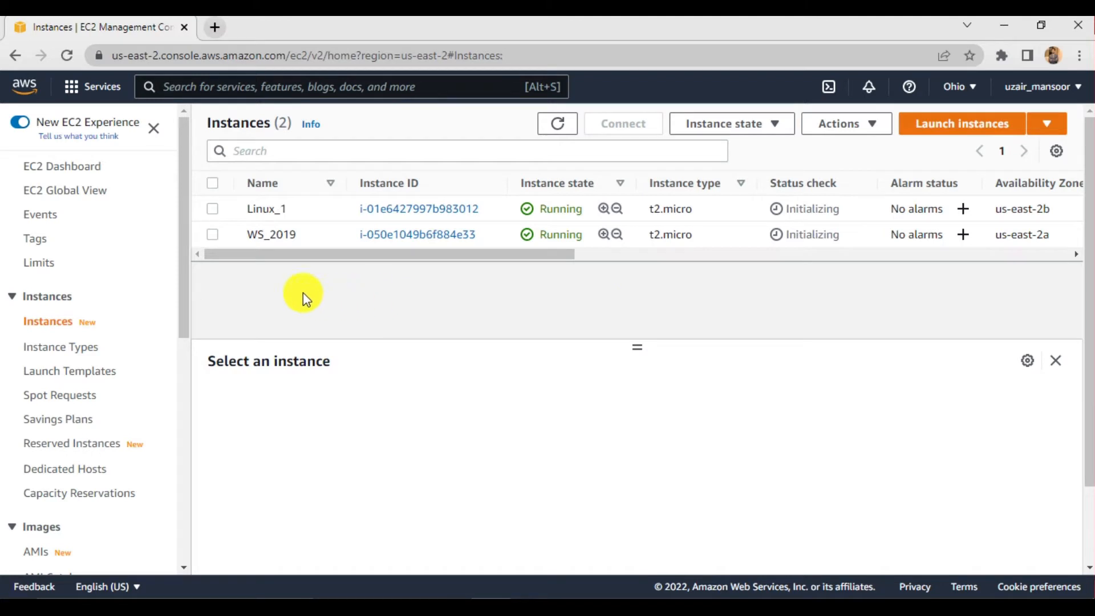
click(162, 596)
text(pu)
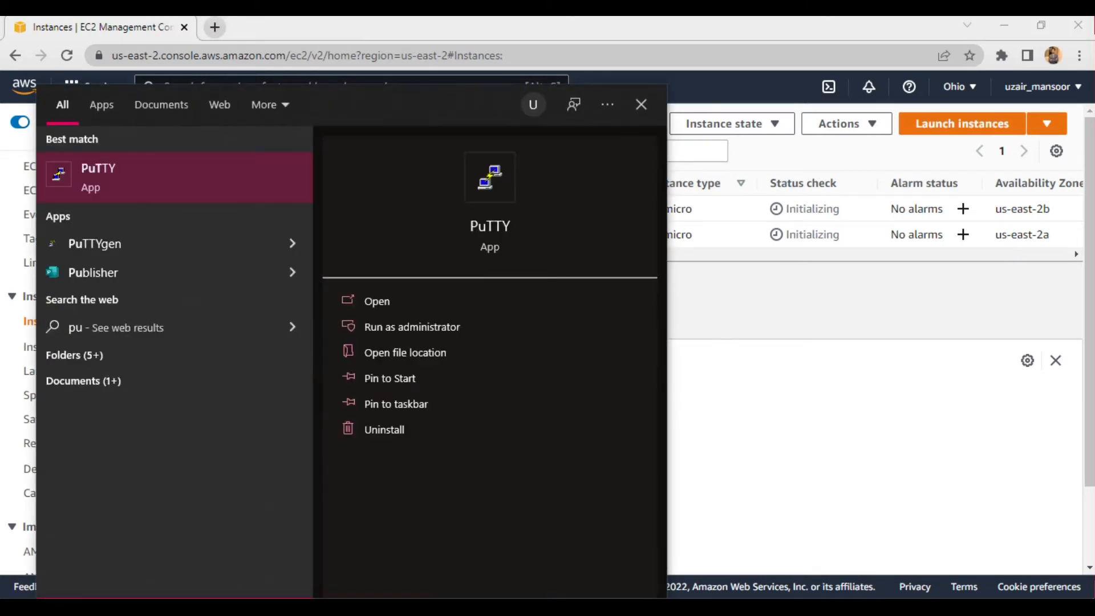
key(Return)
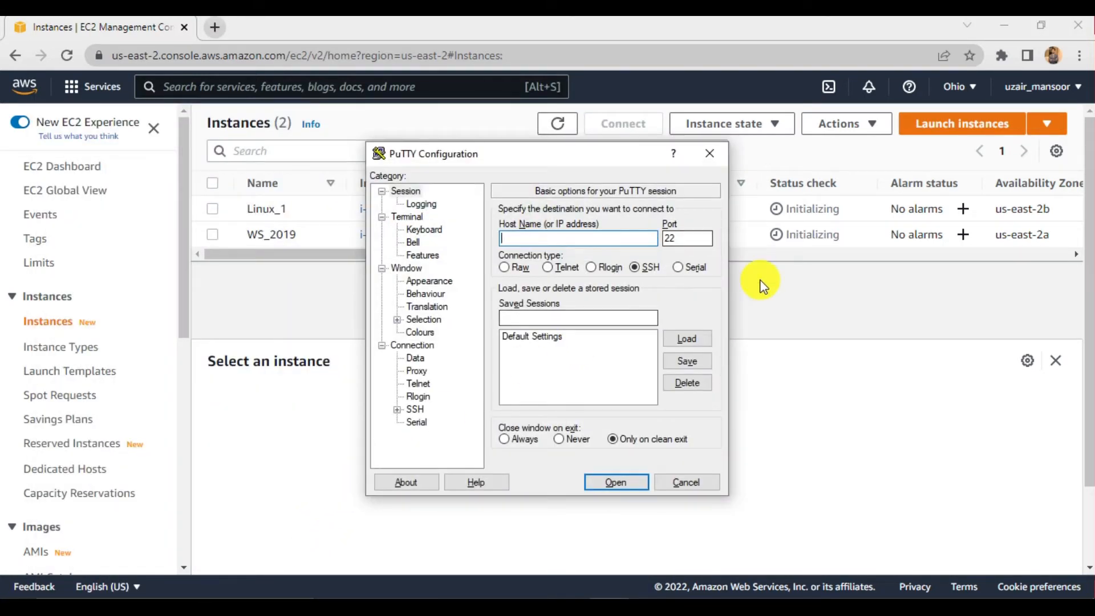
click(761, 280)
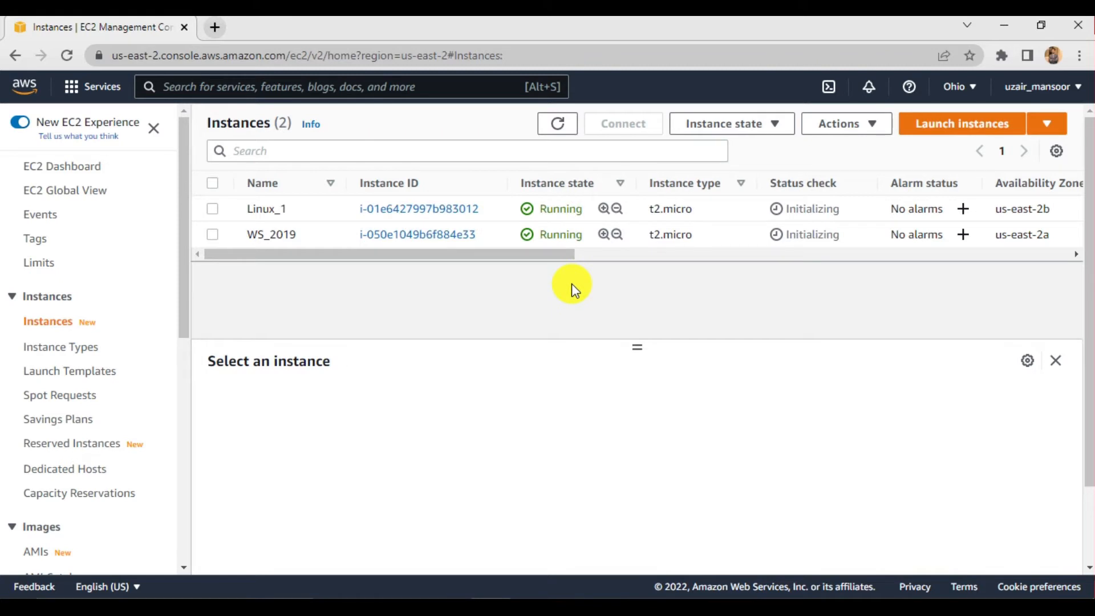
drag(489, 254, 347, 258)
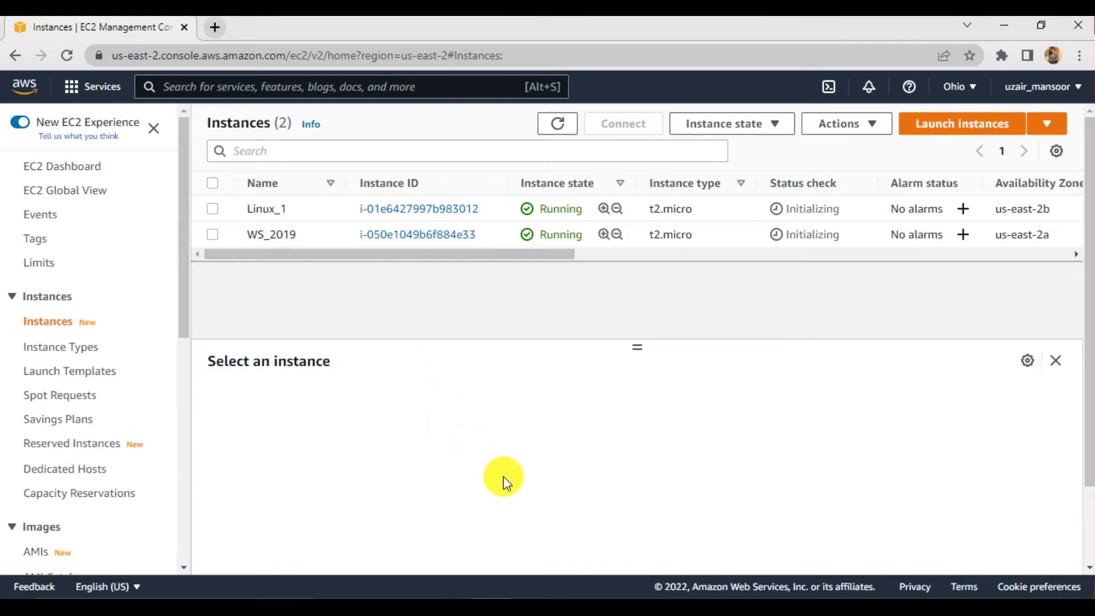
mouse_move(570, 607)
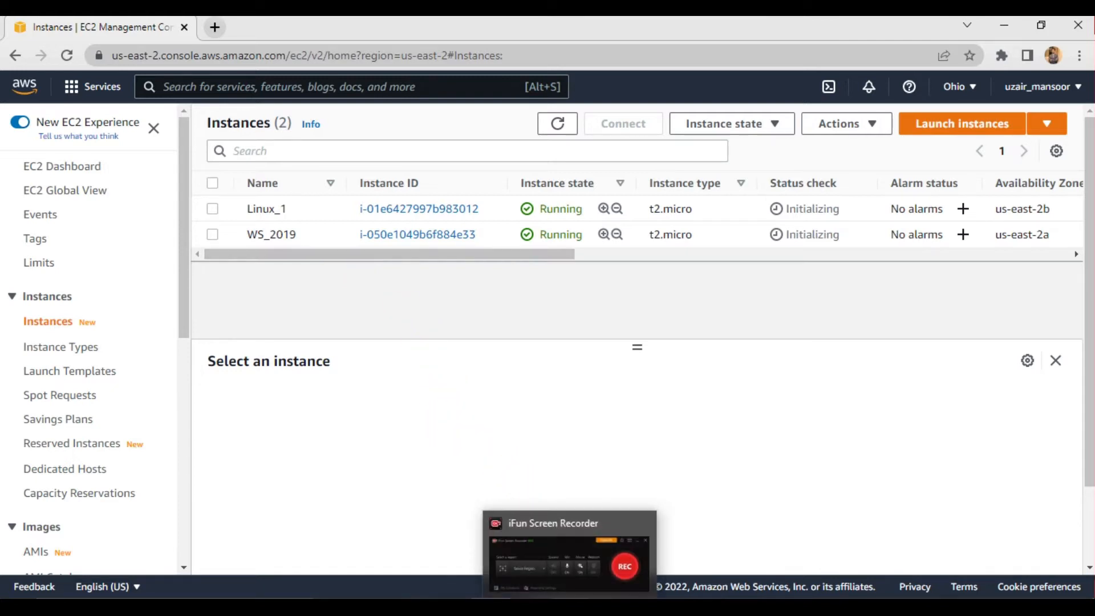
click(618, 583)
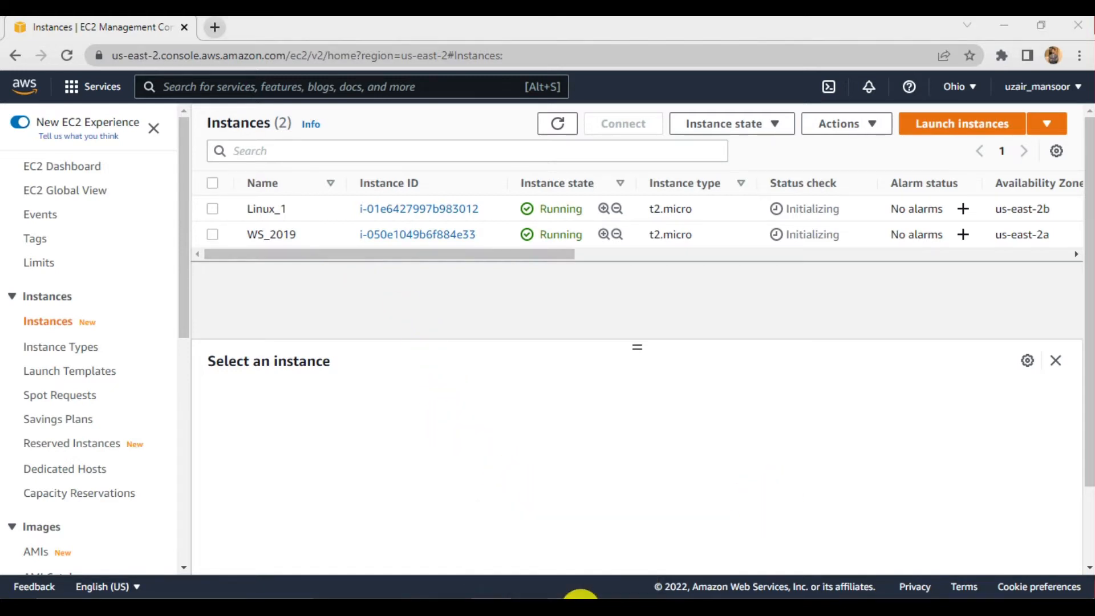
click(884, 584)
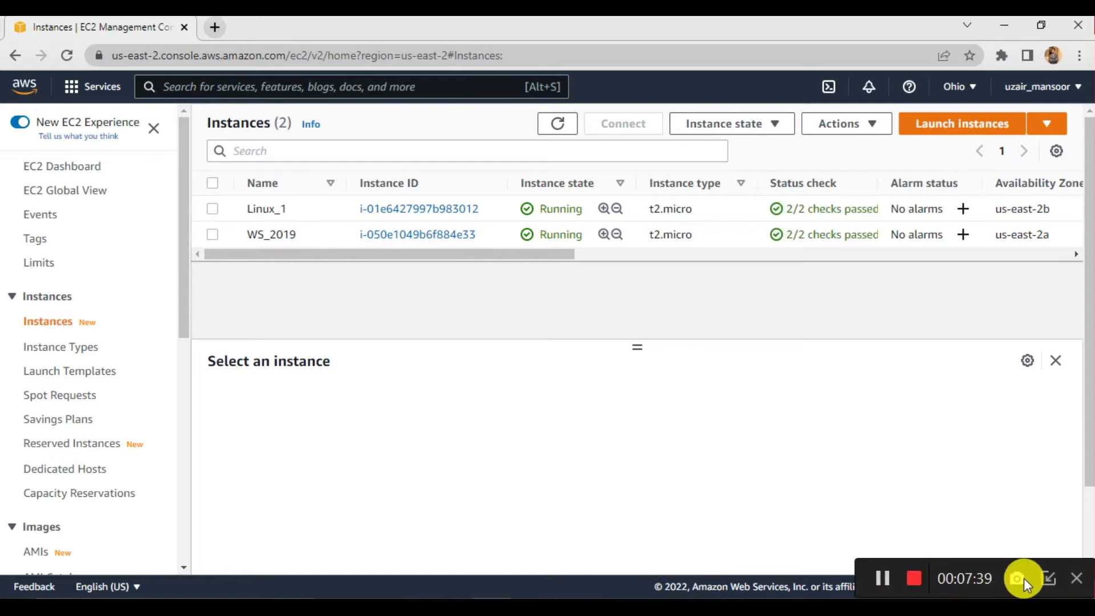
click(1048, 578)
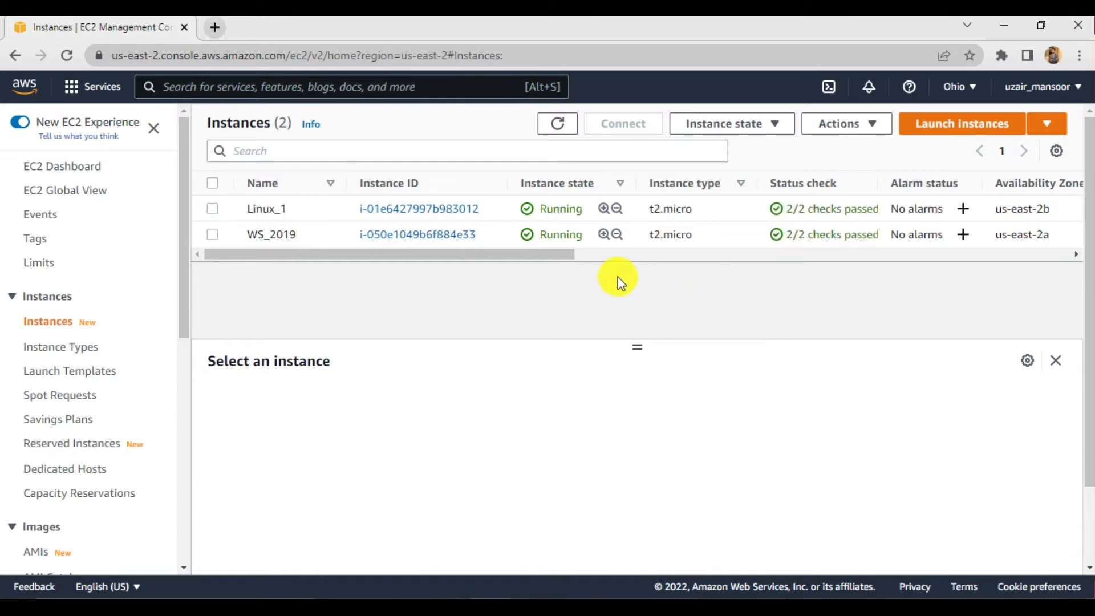
Open the RDP client connection options for the WS_2019 instance.
click(213, 234)
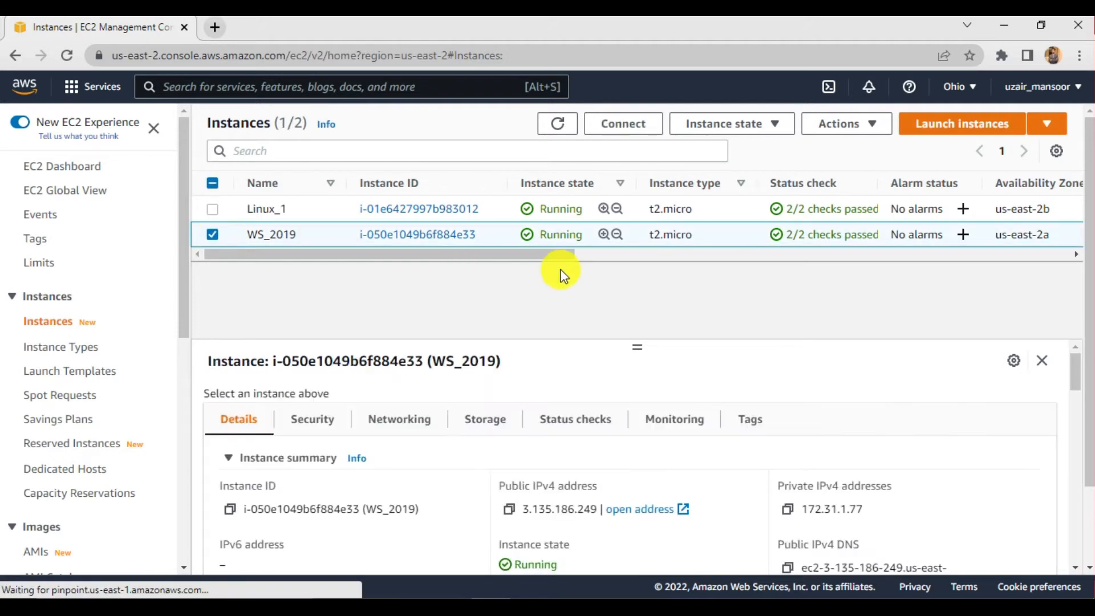
click(623, 122)
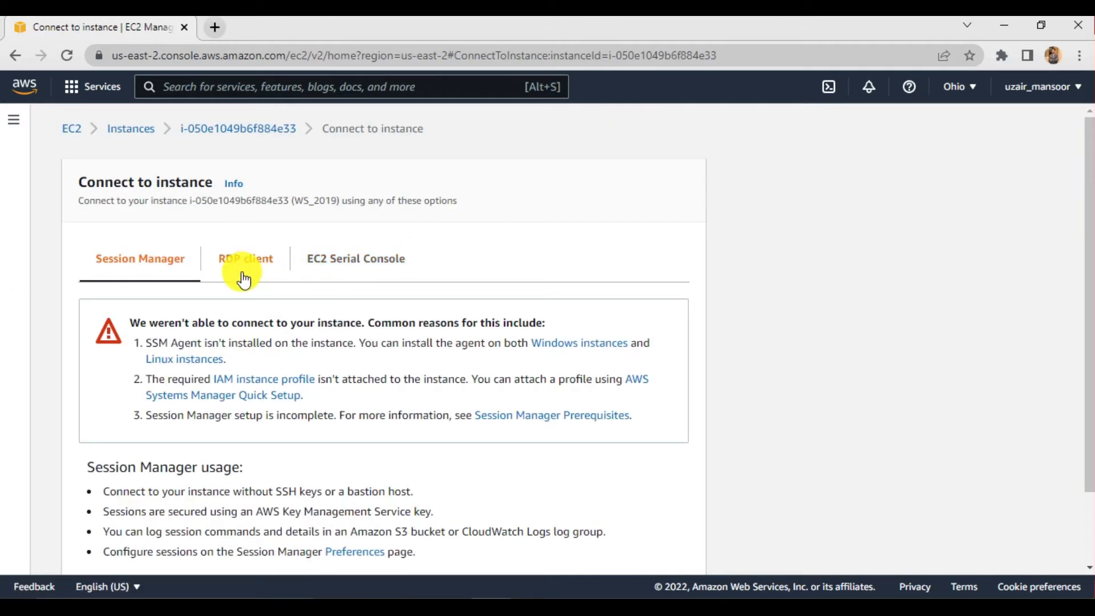
click(243, 271)
scroll(354, 363, down, 3)
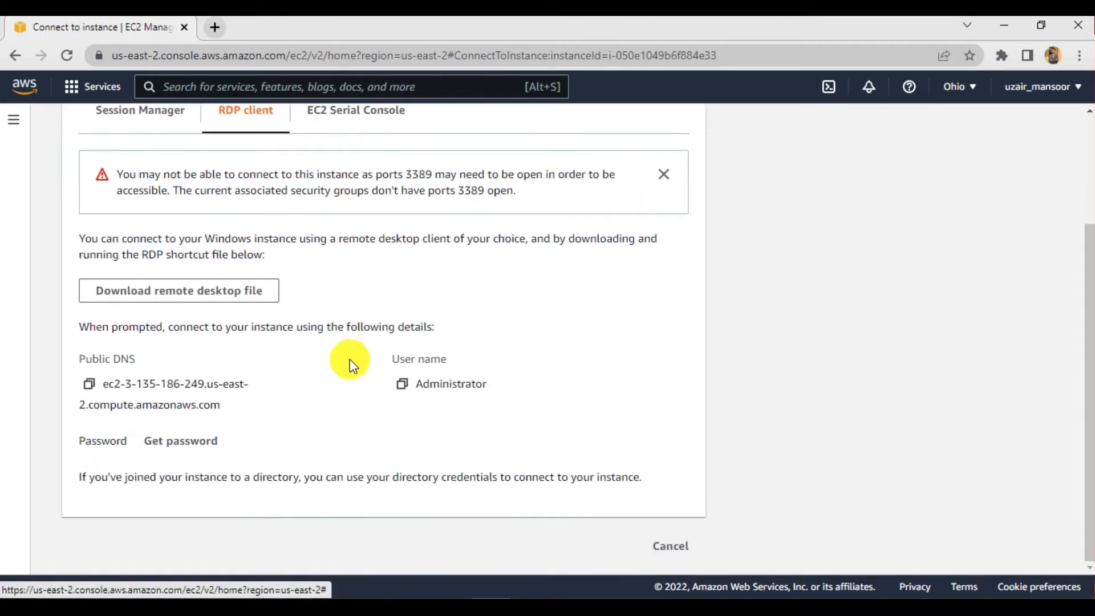
Decrypt the WS_2019 administrator password using the WS_2019_LB.pem key file from Downloads.
click(159, 443)
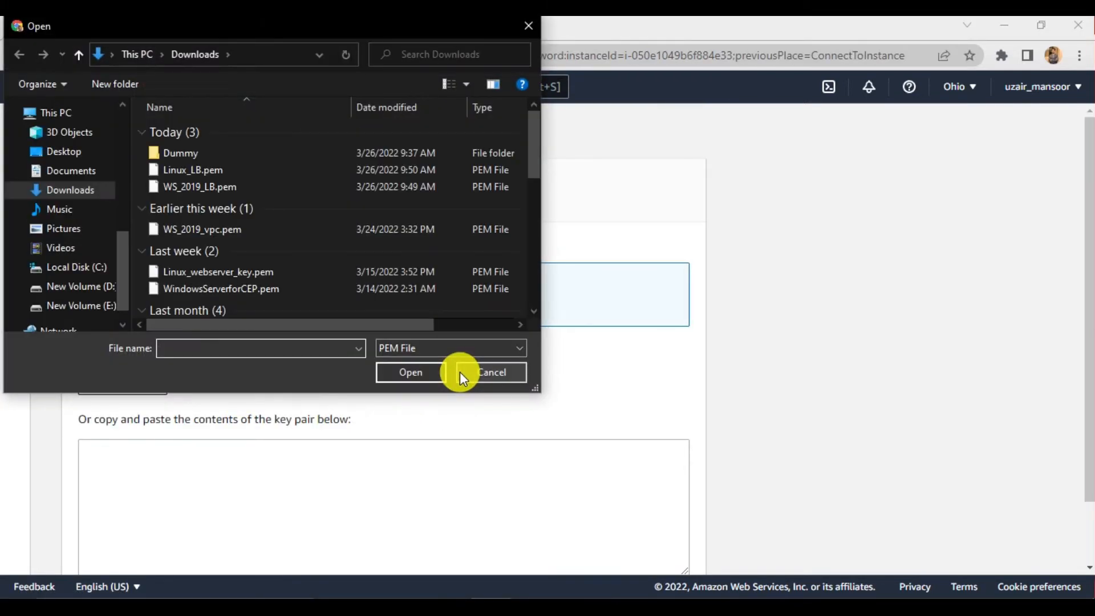
click(224, 186)
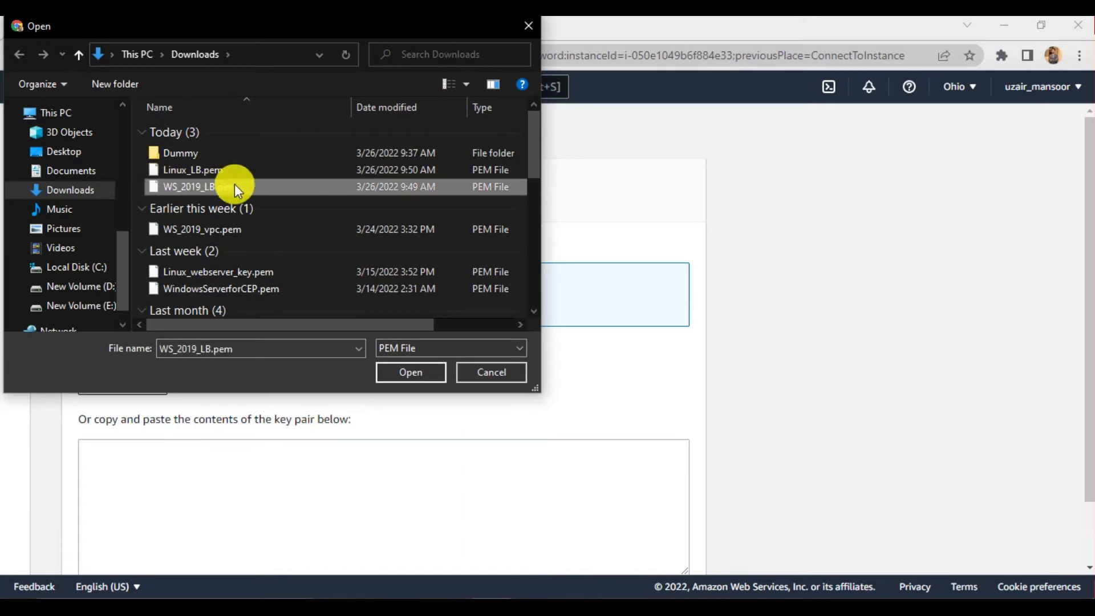
click(393, 378)
scroll(446, 431, down, 2)
scroll(446, 432, down, 1)
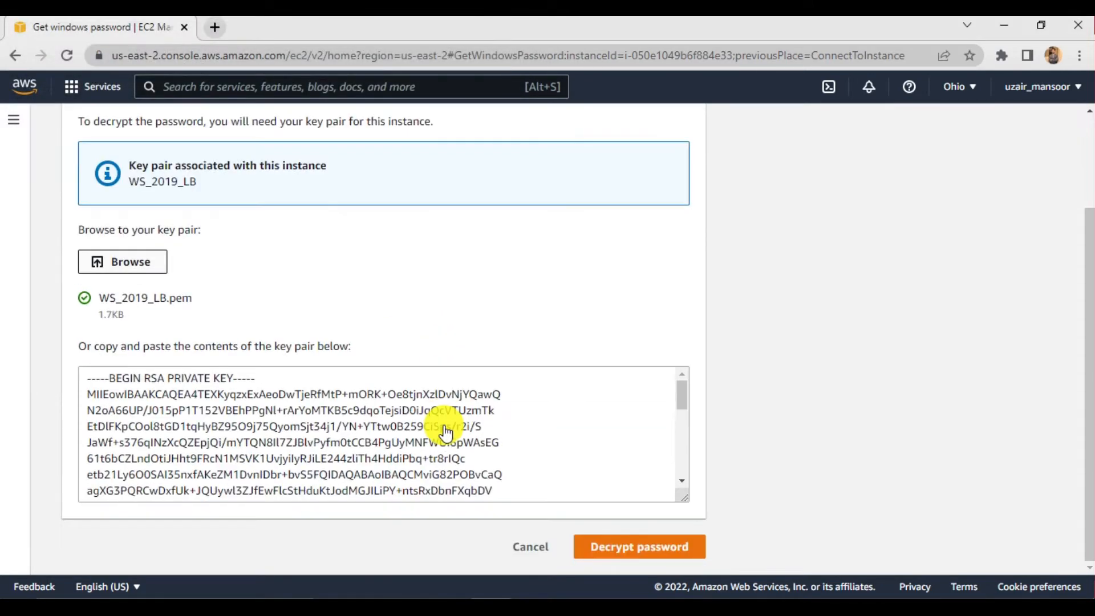
click(631, 548)
Copy the decrypted administrator password and paste it into a new Notepad document under the heading WS_2019.
scroll(393, 442, down, 4)
click(89, 441)
click(181, 591)
text(not)
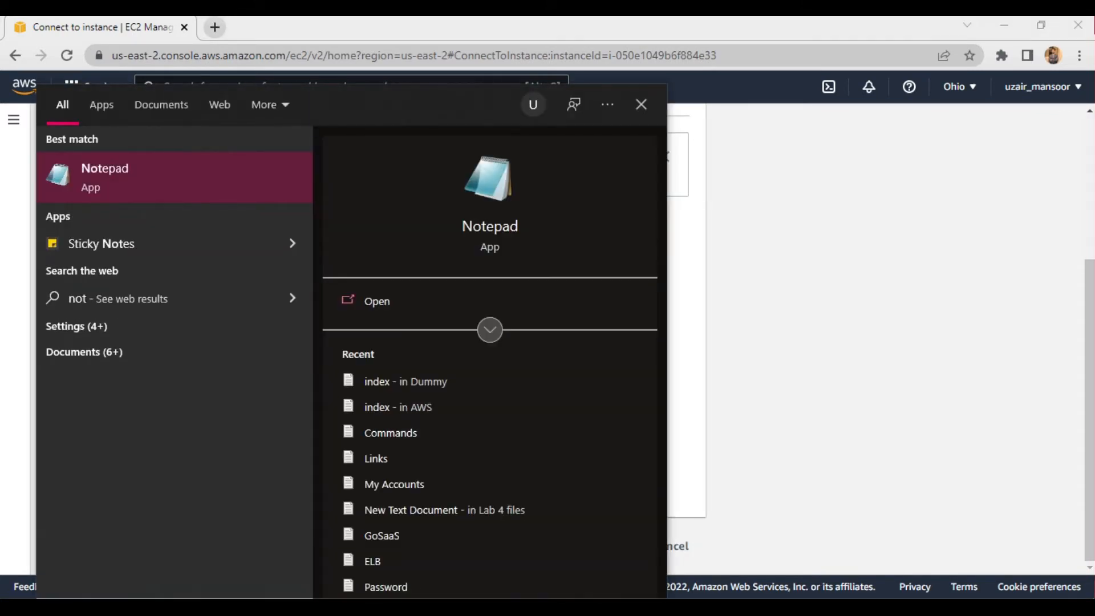
key(Return)
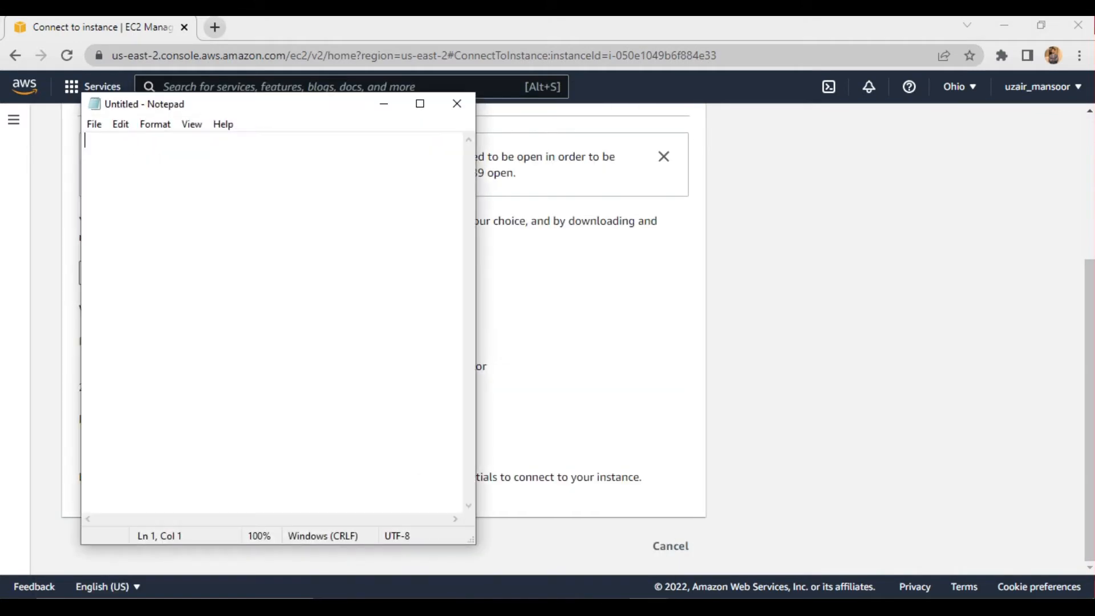
text(WS_2019)
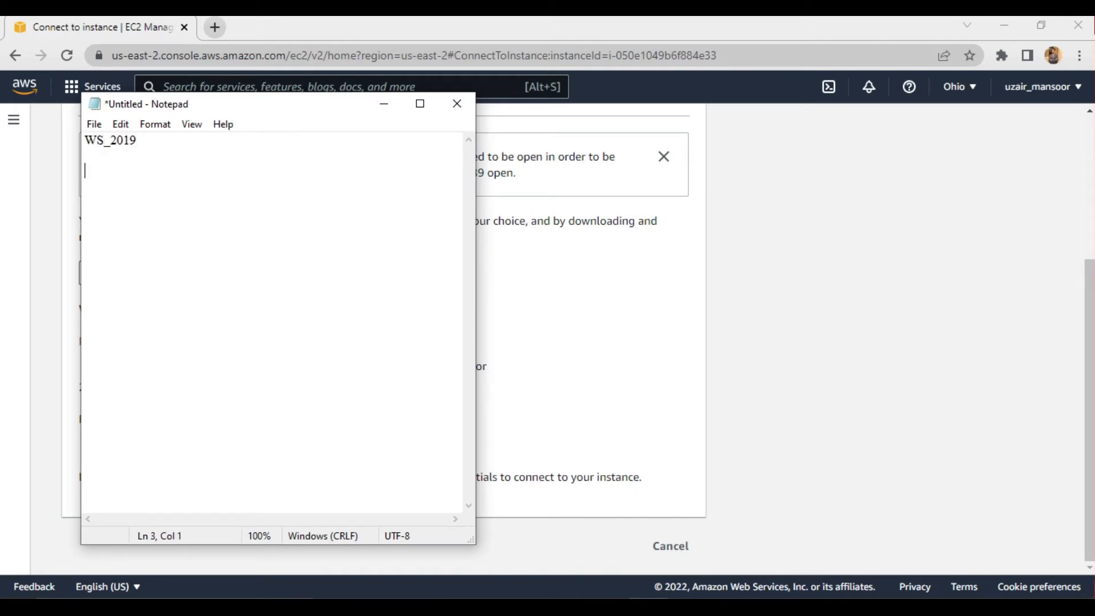
key(ctrl+v)
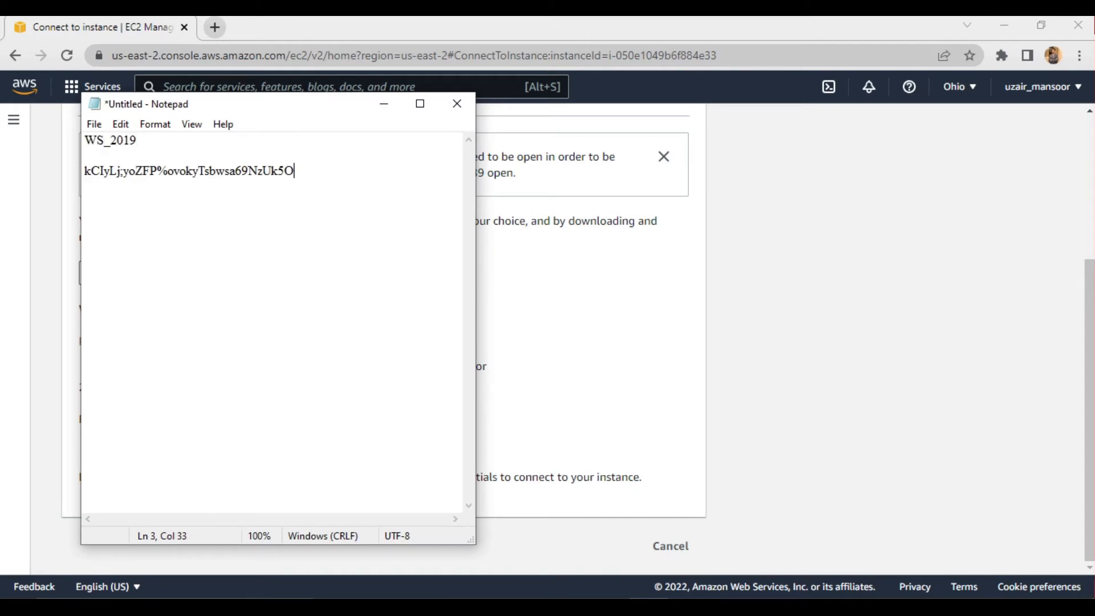
Switch back to the EC2 console and copy the public IPv4 address of the WS_2019 instance.
key(alt+Tab)
scroll(557, 391, up, 5)
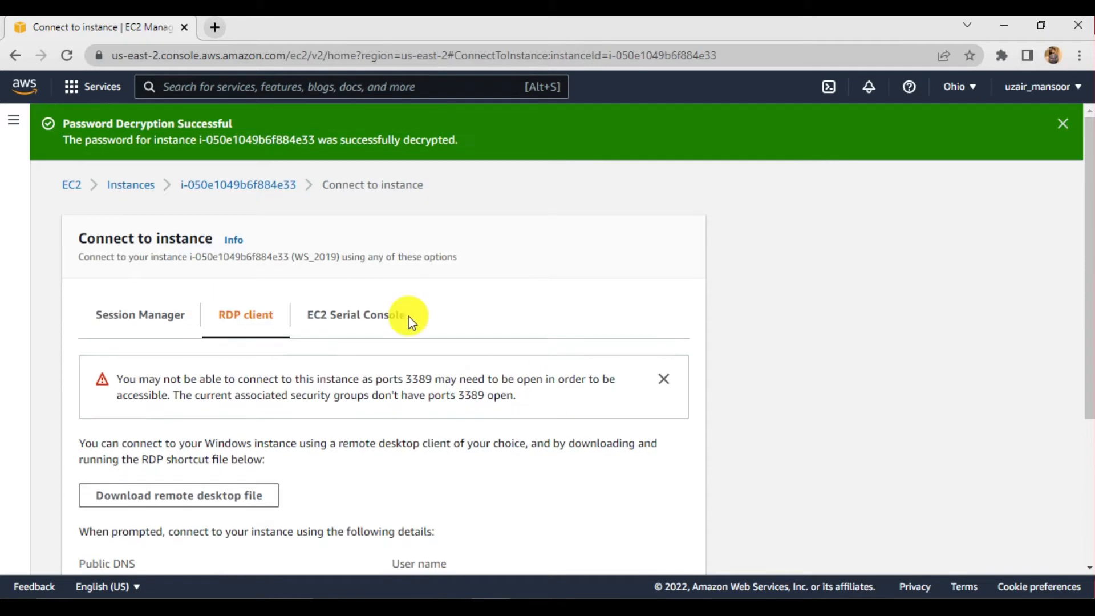
click(150, 185)
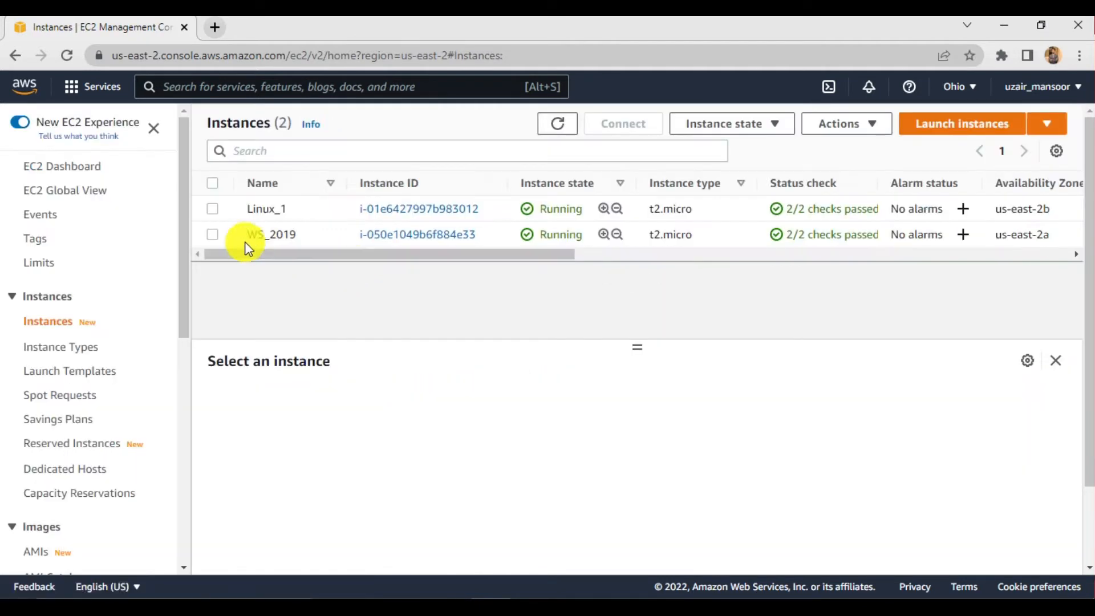
click(212, 235)
click(510, 510)
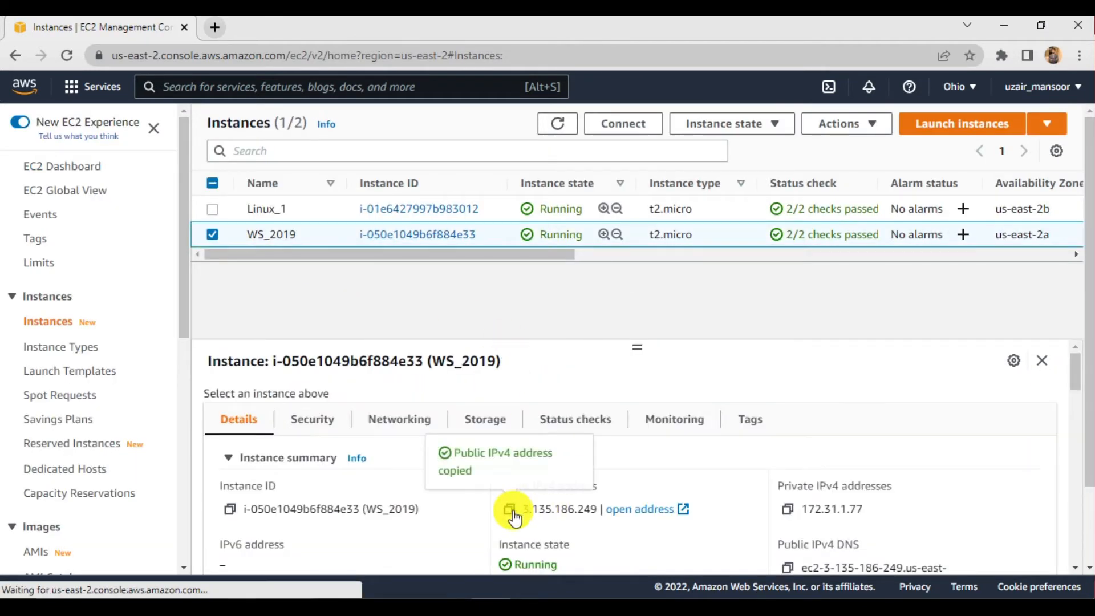
Open the Remote Desktop Connection app and connect to 3.135.186.249.
key(super+s)
text(rdp)
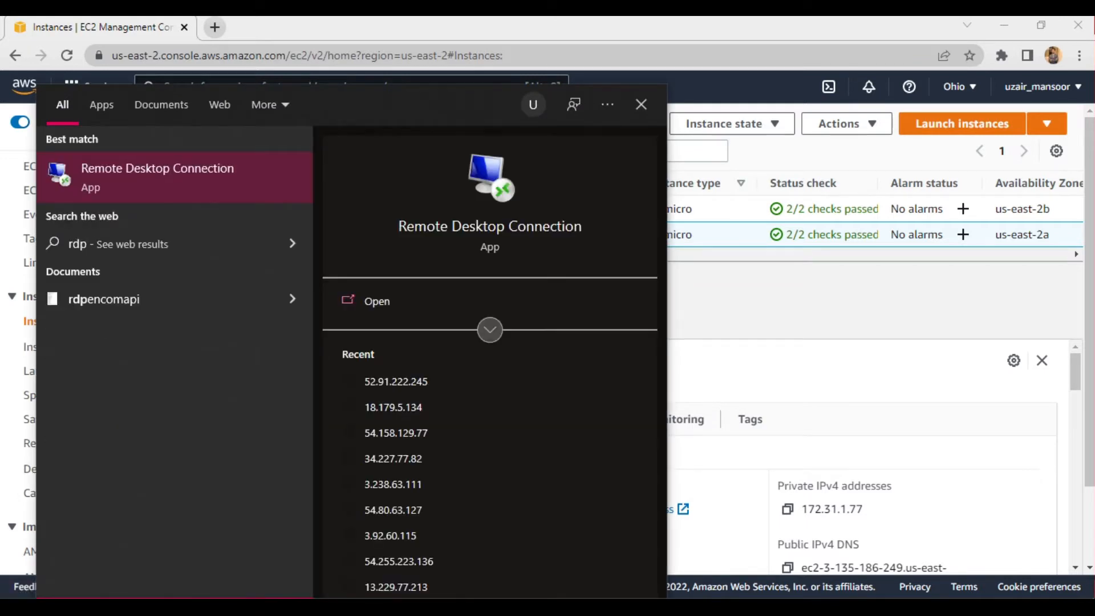
key(Return)
key(ctrl+v)
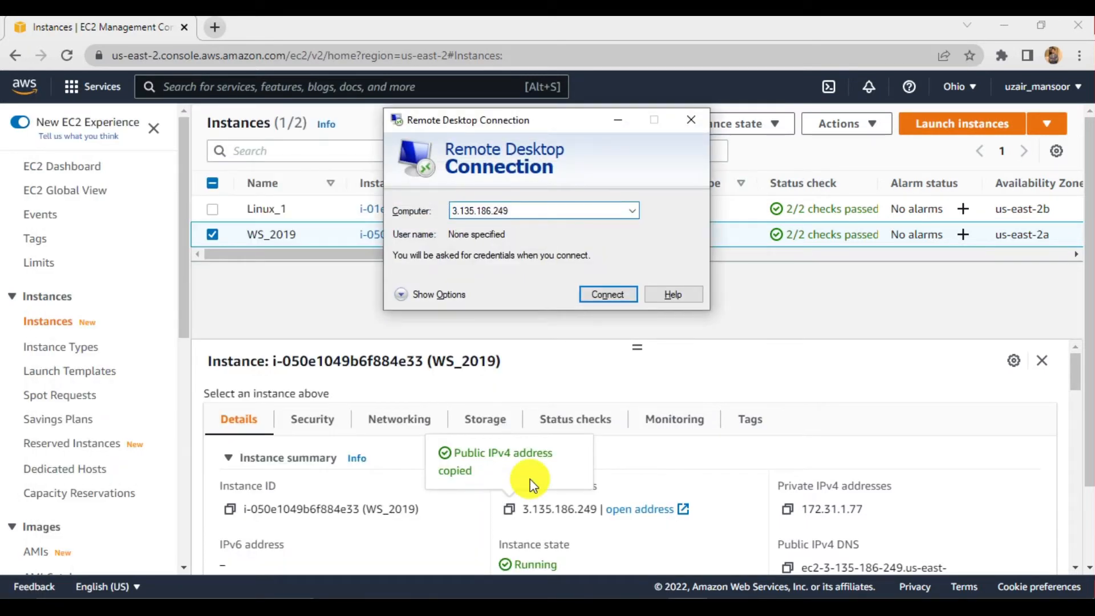
click(611, 295)
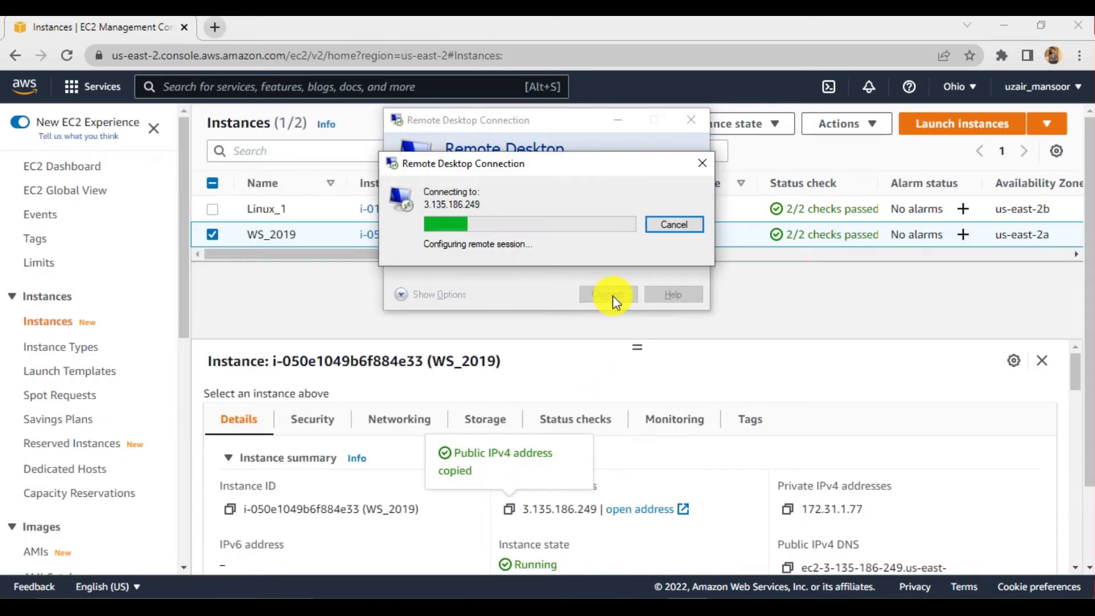
Sign in to the remote session as Administrator with the password copied from the Notepad document, and accept the connection to the server.
text(A)
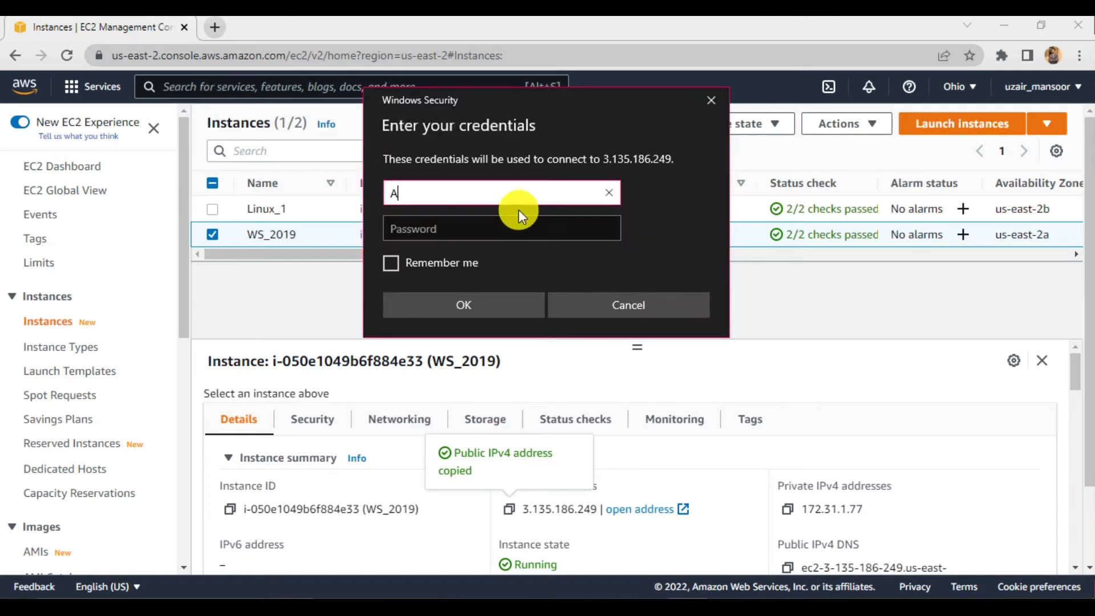
text(dministrator)
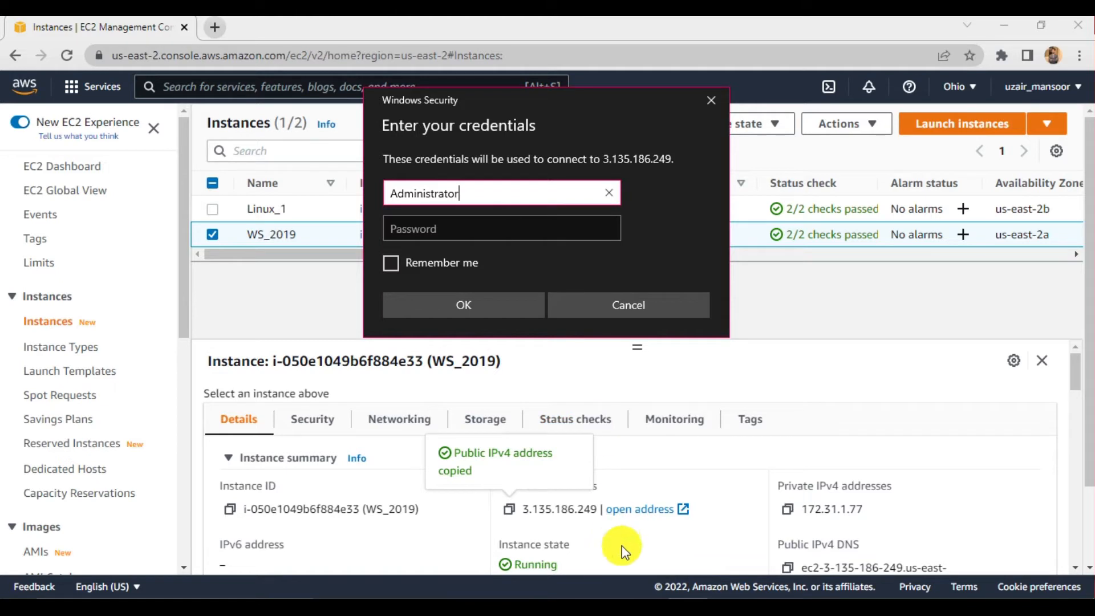
click(638, 593)
drag(86, 171, 301, 181)
key(ctrl+c)
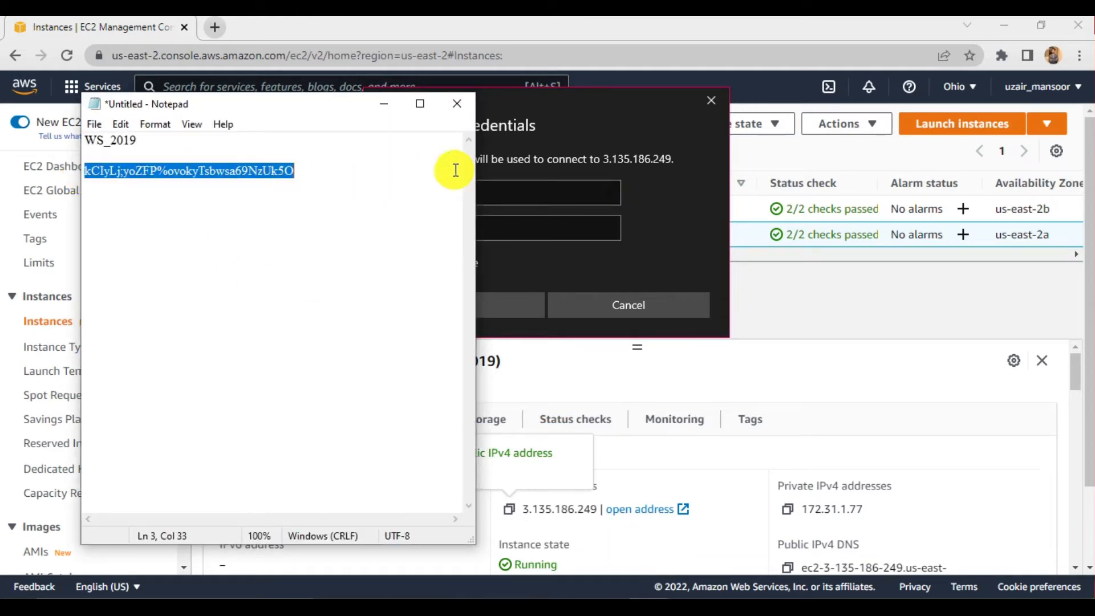
click(513, 221)
key(ctrl+v)
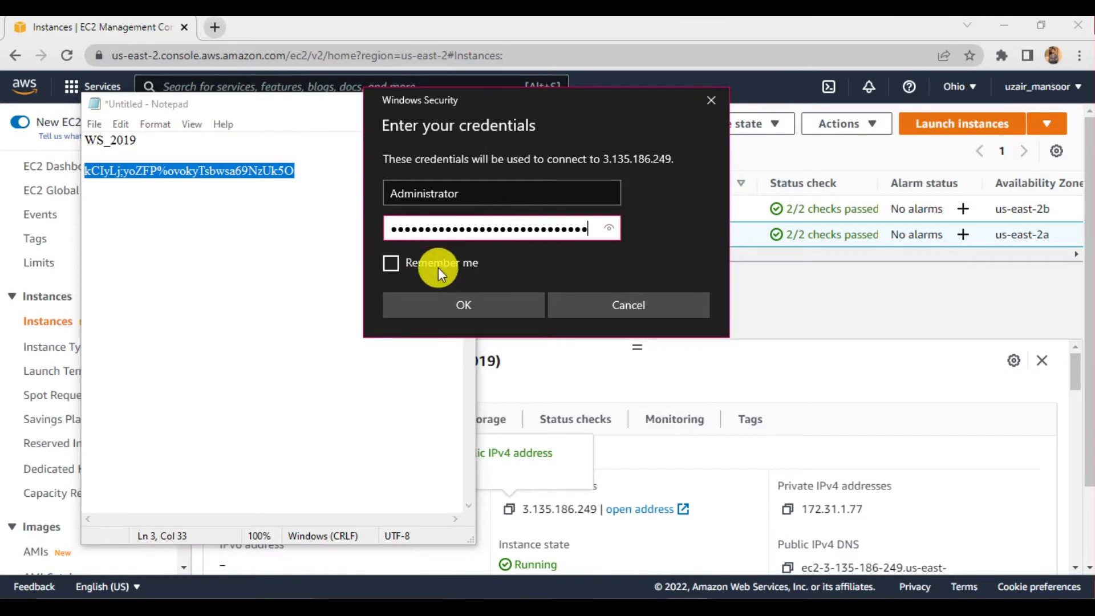
click(489, 311)
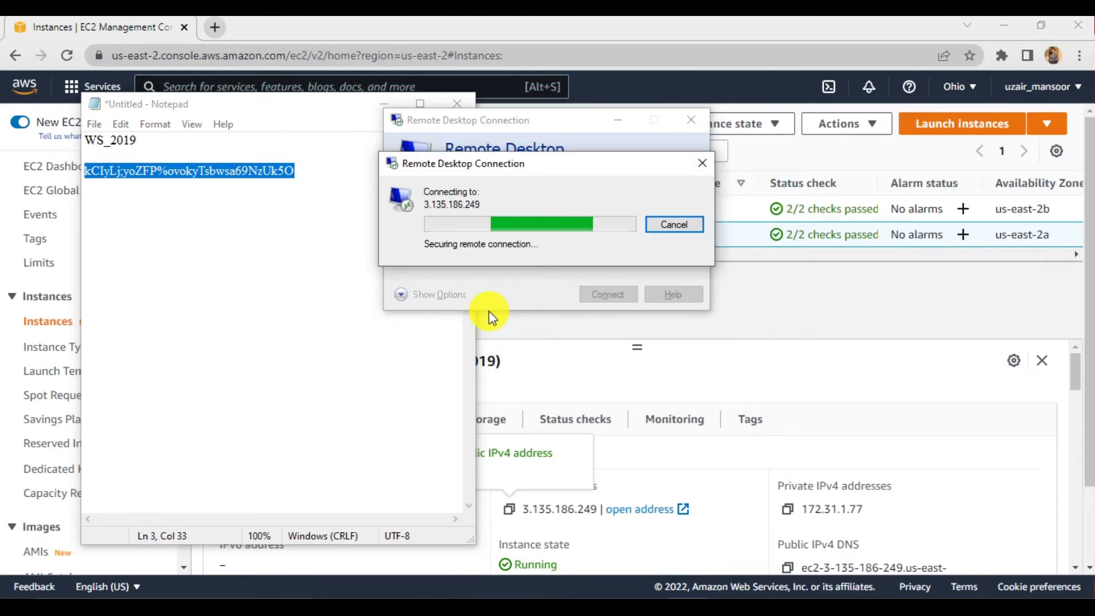
click(606, 349)
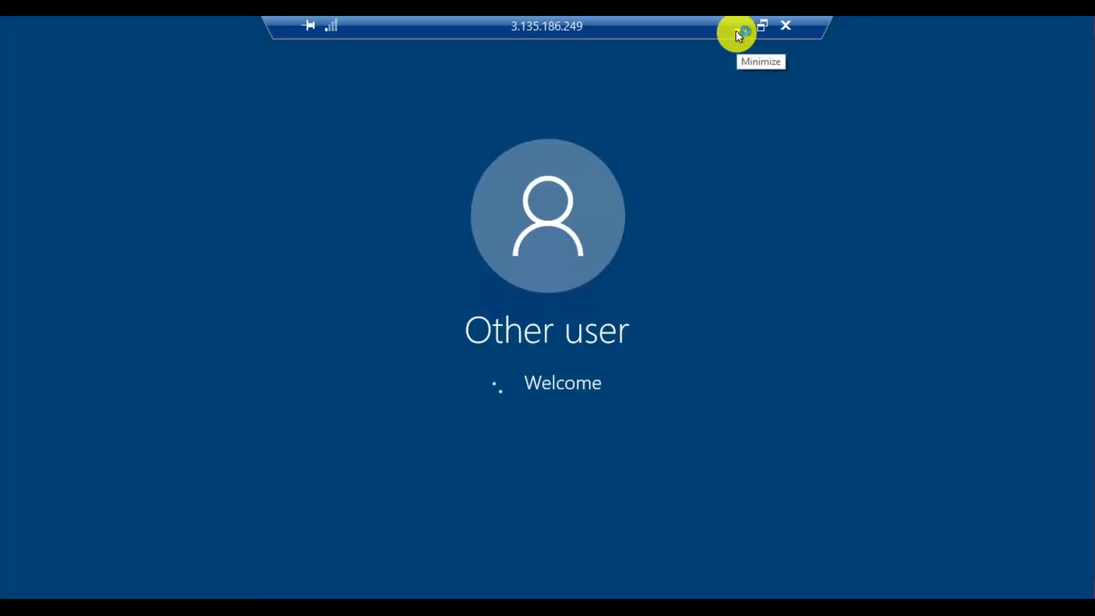
Minimize the remote session, select only the Linux_1 instance in the EC2 console and copy its public IPv4 address.
click(736, 29)
click(696, 294)
click(213, 234)
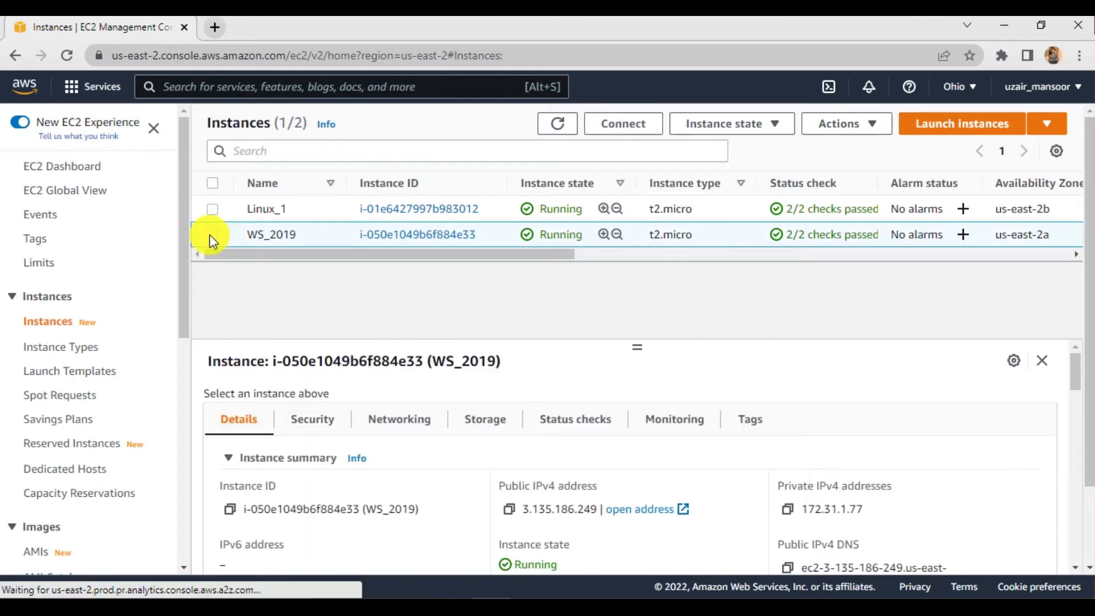
click(212, 208)
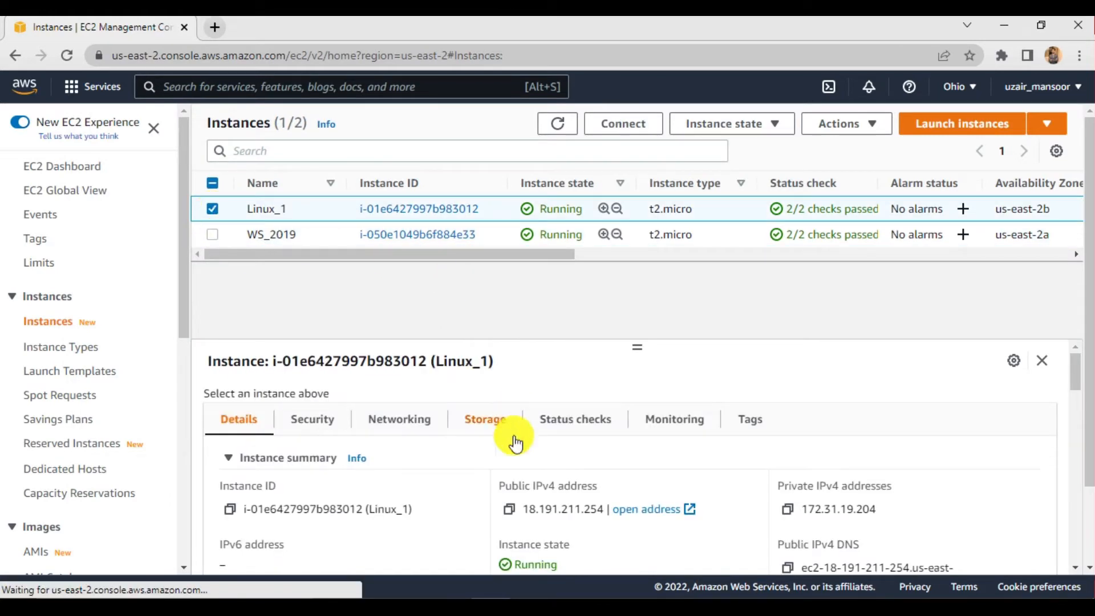
click(509, 515)
Open PuTTY and set the session's host name to the copied address 18.191.211.254.
key(super+s)
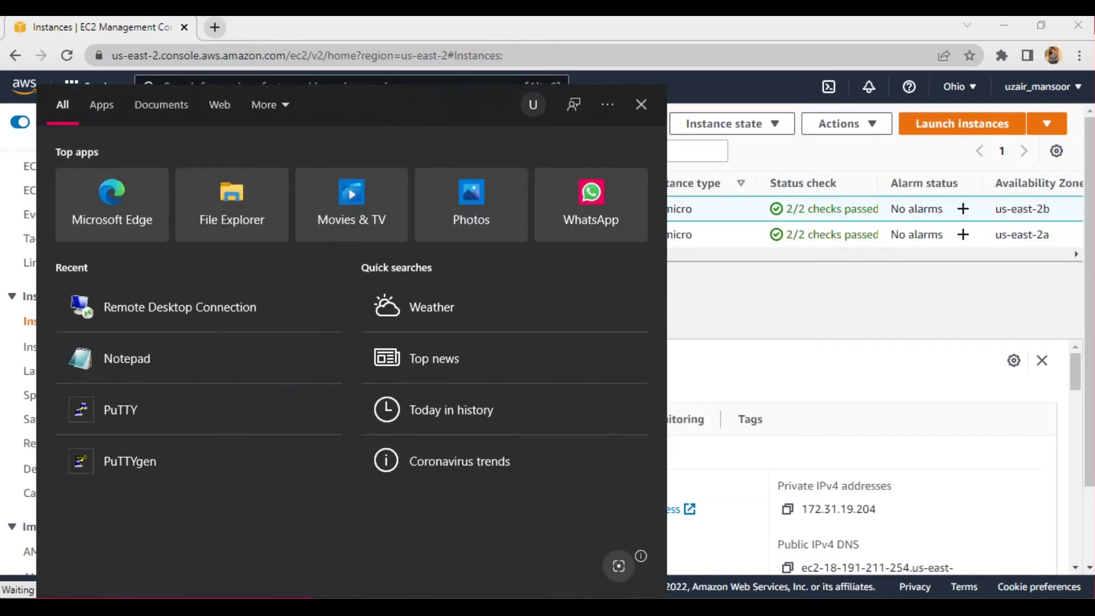
click(121, 411)
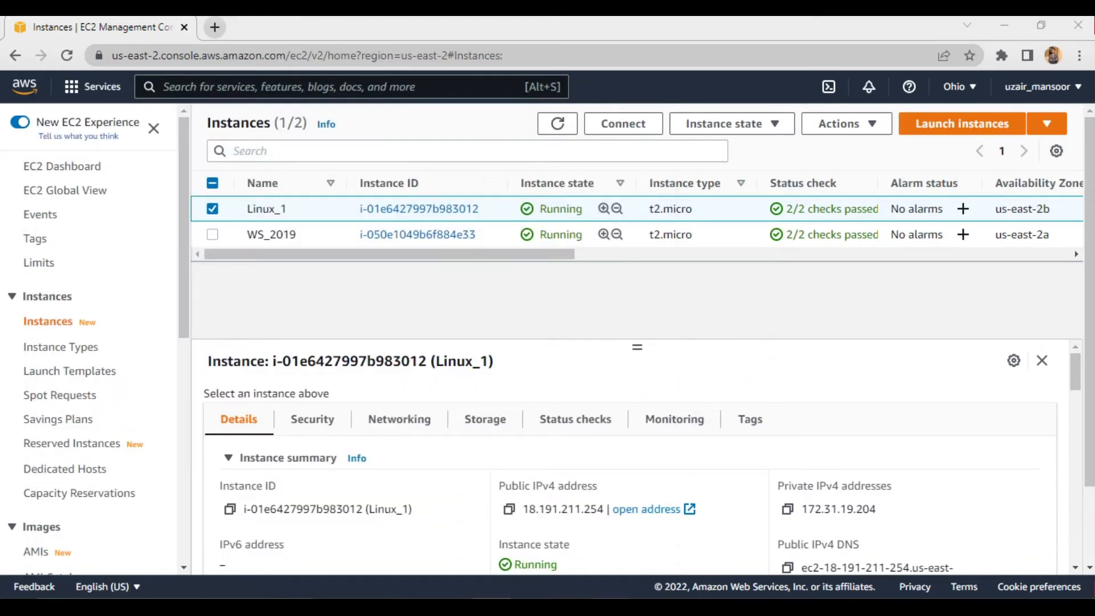
key(ctrl+v)
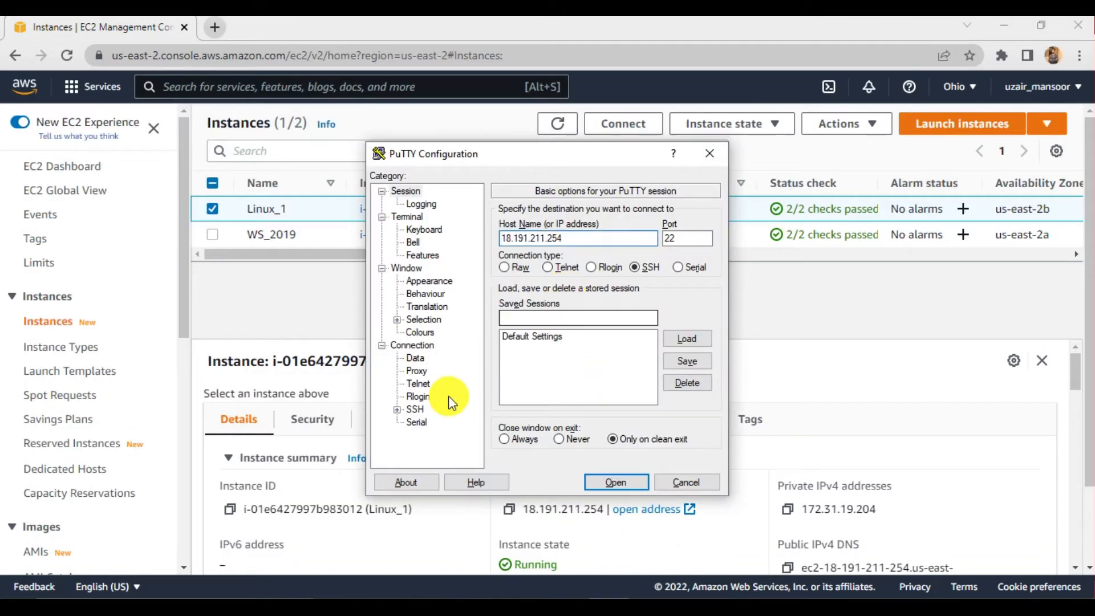
Load Linux_LB_pvt from Downloads as the private key file for SSH authentication.
click(397, 409)
click(427, 382)
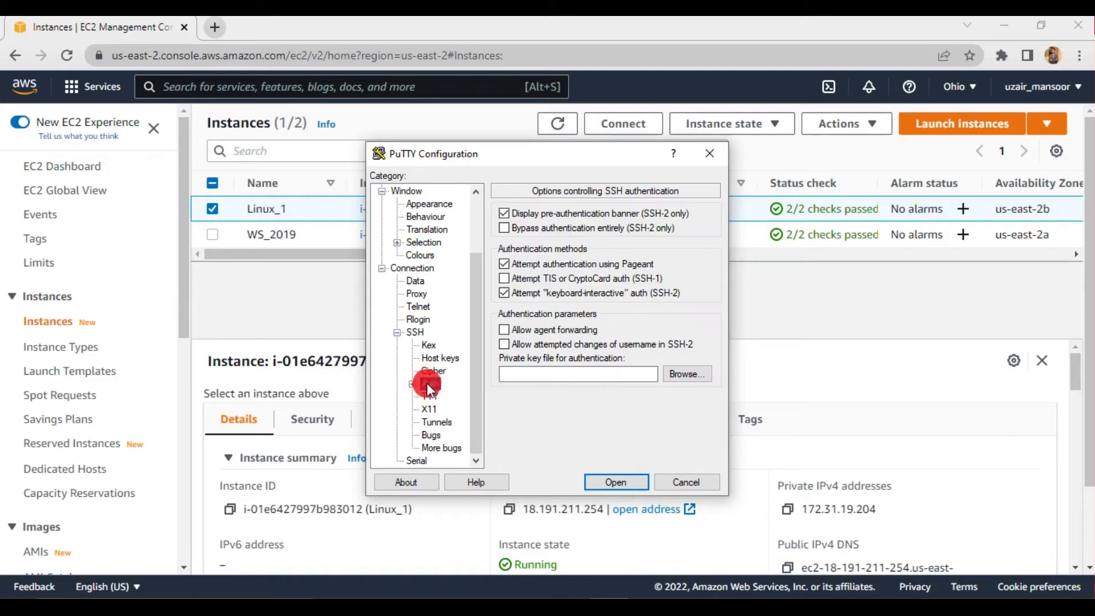
click(696, 371)
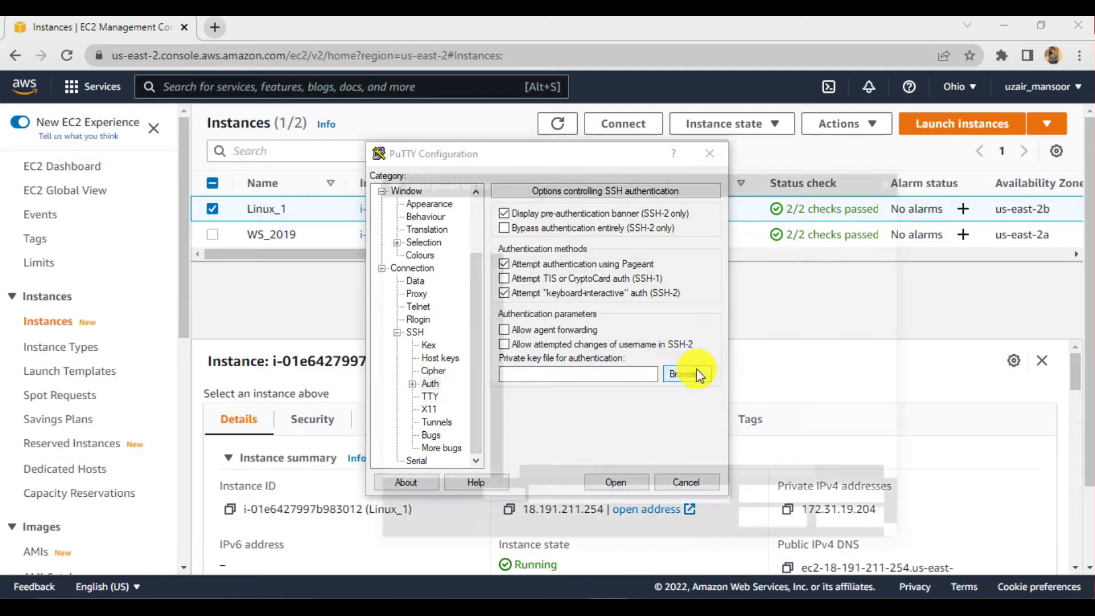
click(576, 324)
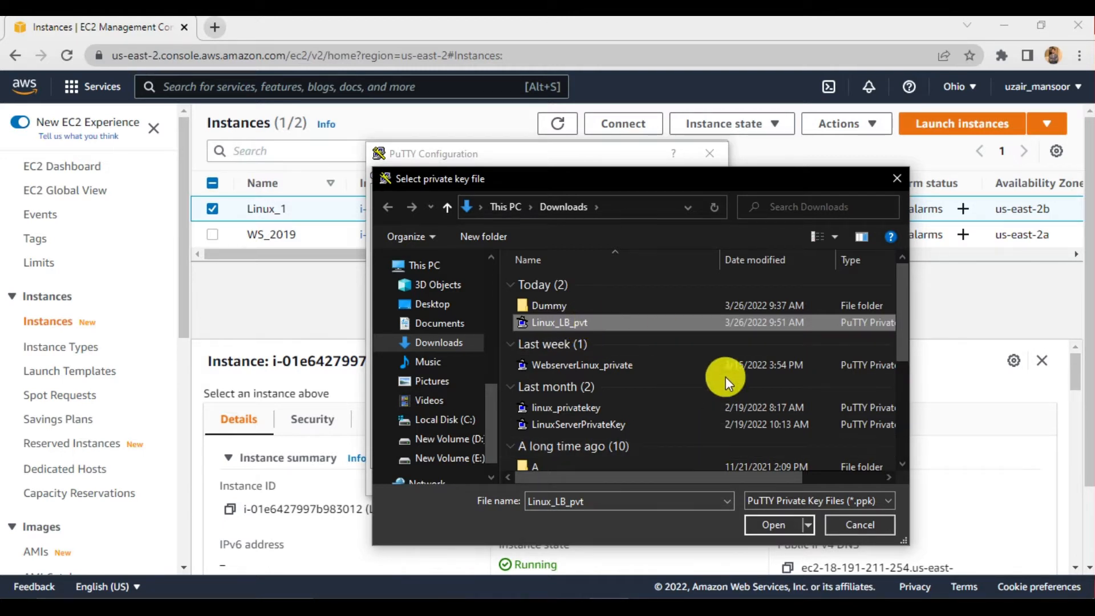
click(785, 525)
Open the SSH session to the Linux instance, trust its host key and log in as ec2-user.
click(638, 479)
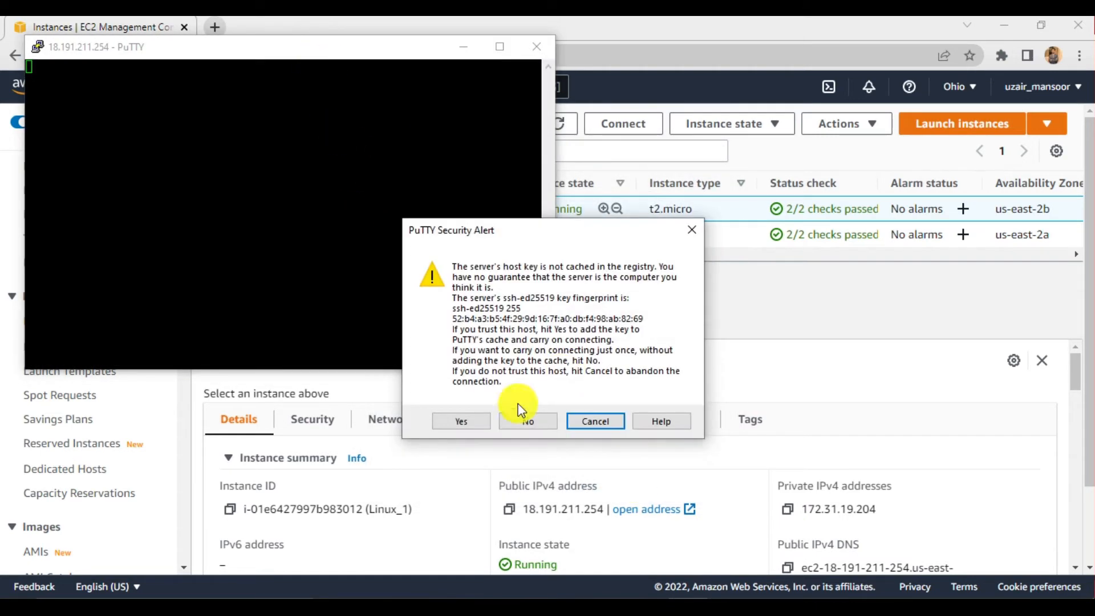
click(463, 421)
drag(310, 57, 485, 72)
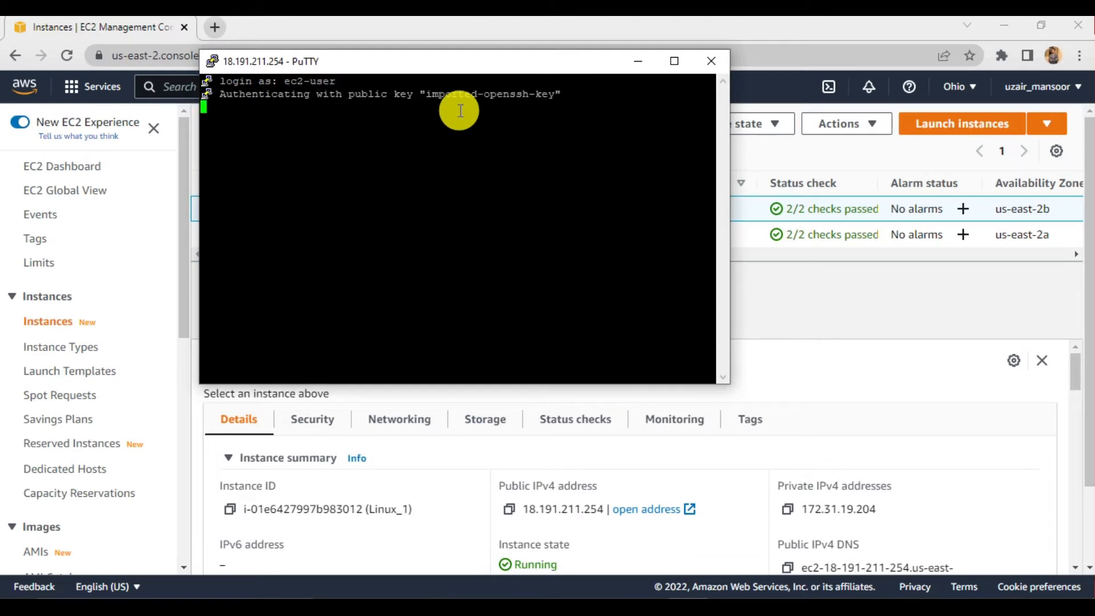
key(Return)
key(Return)
key(Return)
key(Return)
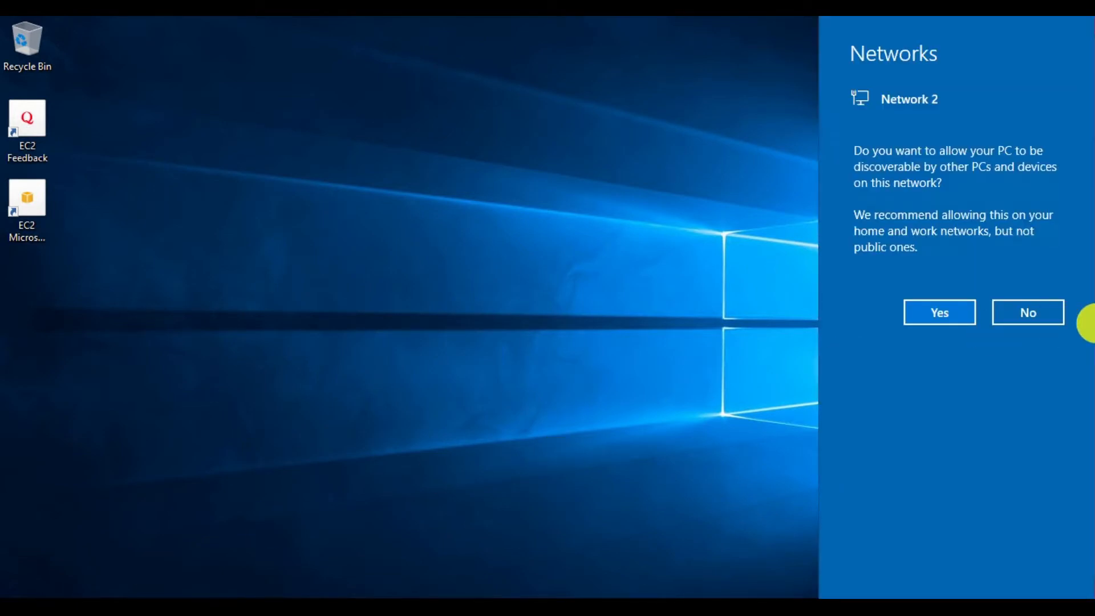
In the Windows Server remote session, decline network discovery for Network 2 and open Server Manager through search.
click(1030, 314)
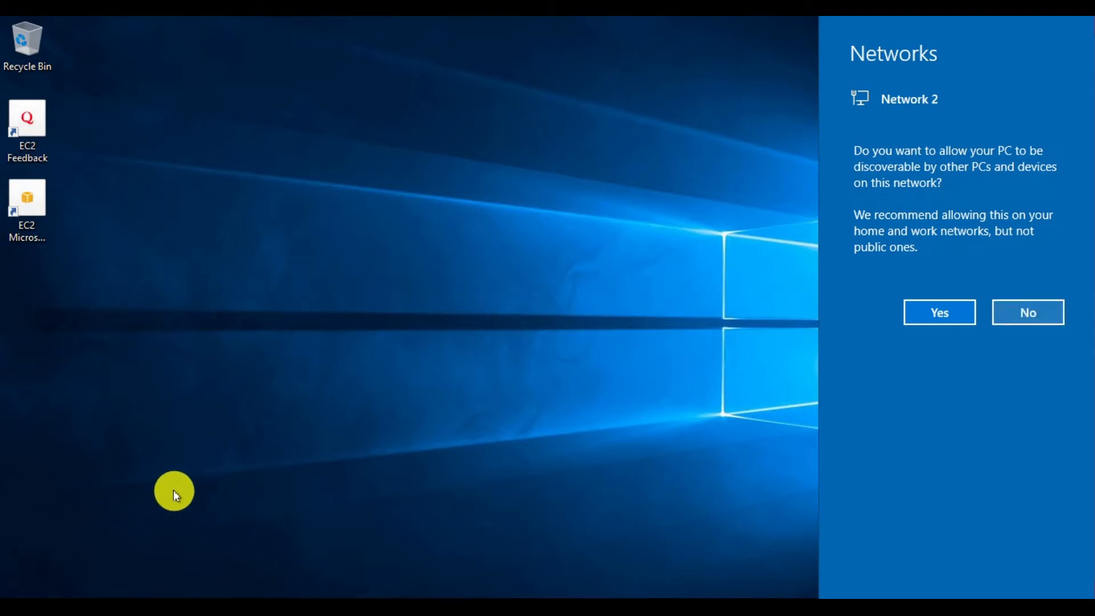
click(51, 598)
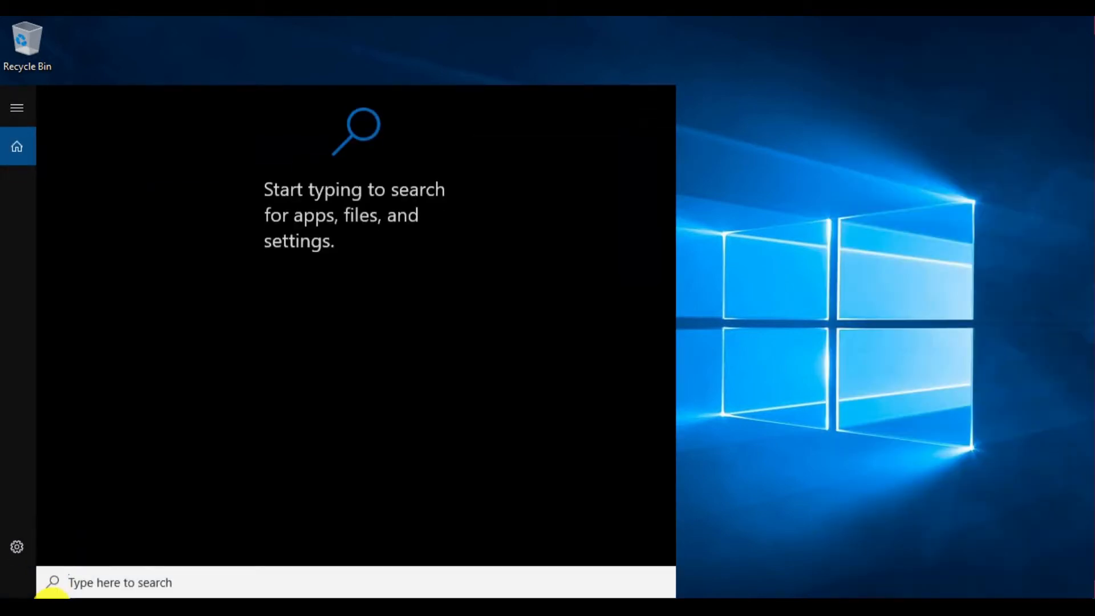
click(115, 580)
text(se)
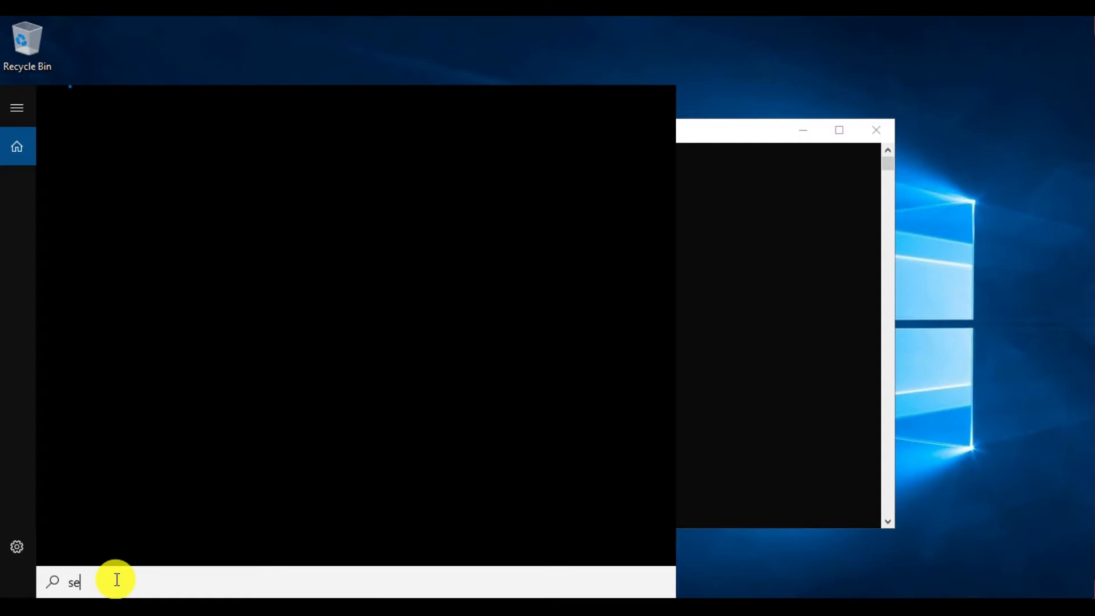
key(Return)
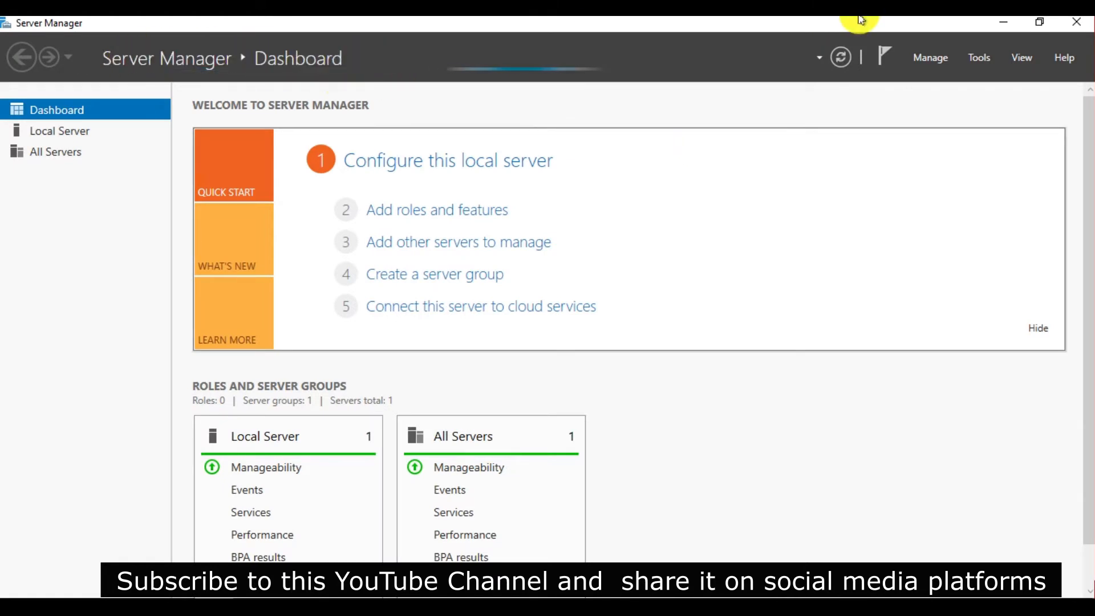
Minimize the remote desktop session and maximize the PuTTY terminal of the Linux instance.
click(731, 25)
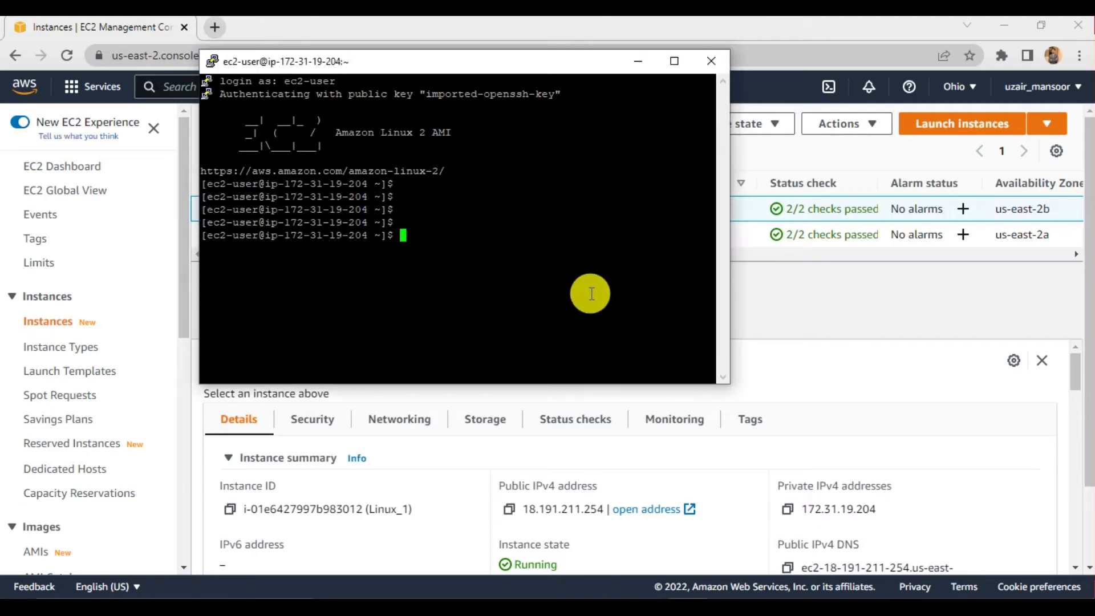
click(673, 62)
key(Return)
key(Return)
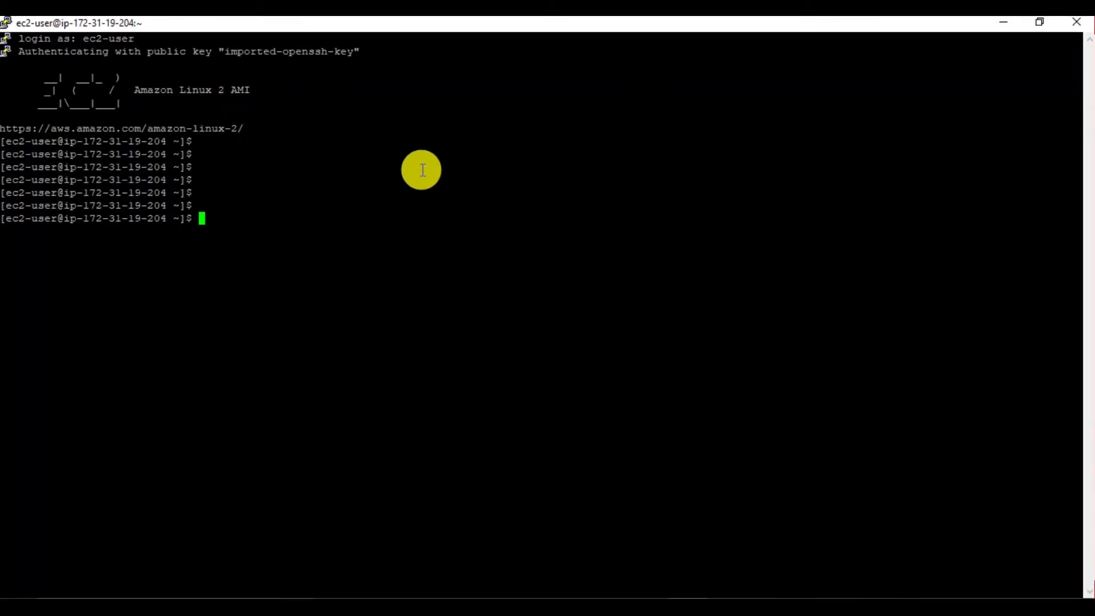
Try to run sudo yum install on the Linux instance without naming a package.
text(sudo yum install)
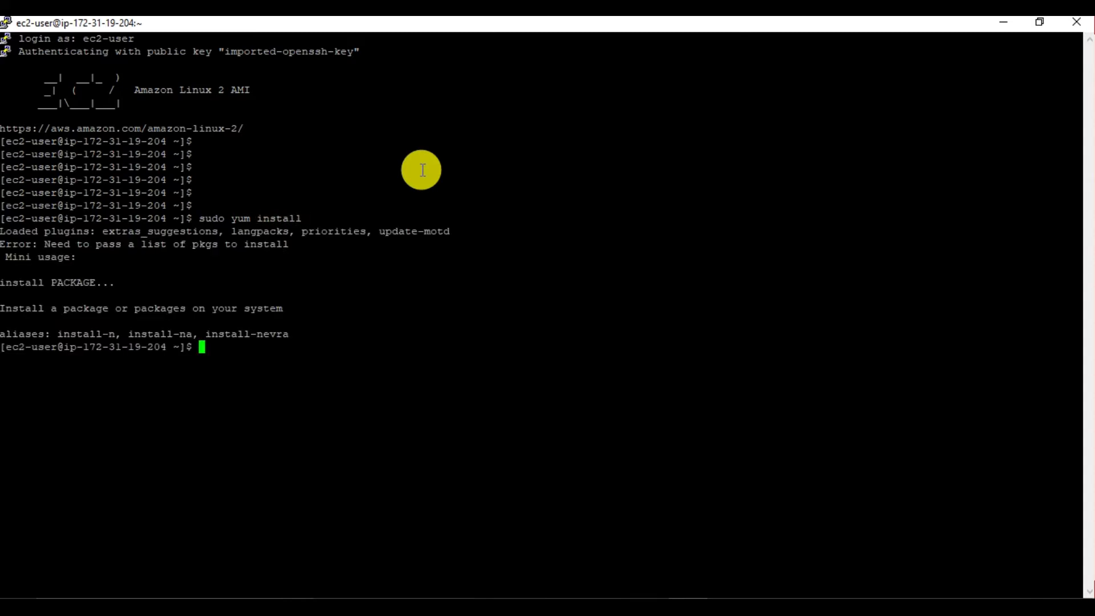
key(Return)
key(Return)
key(Return)
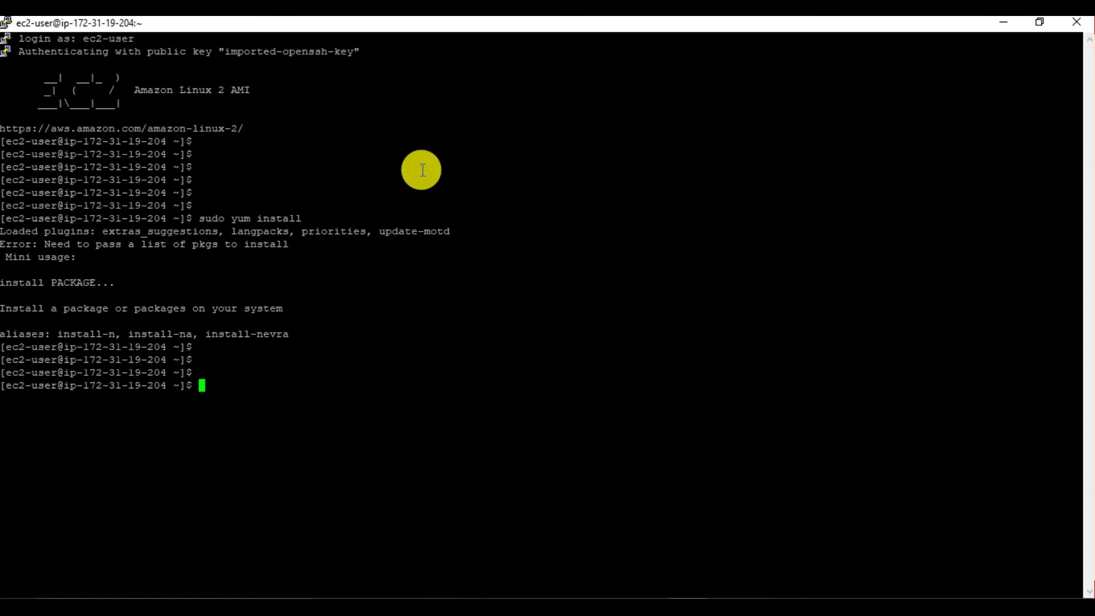
Update the Linux instance's packages with sudo yum update.
text(sudo)
text(yum update)
key(Return)
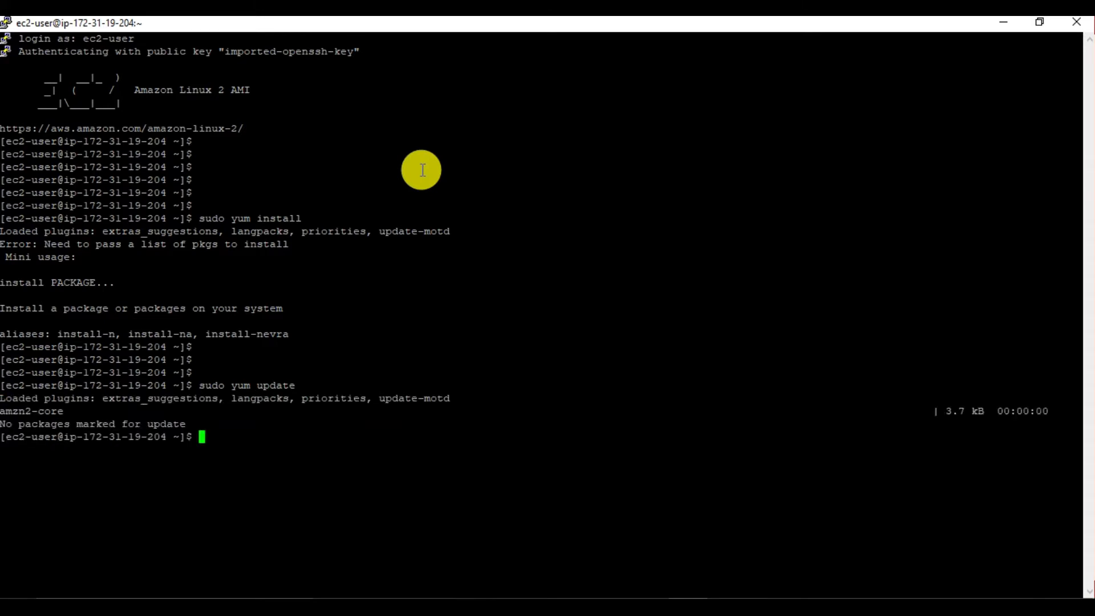
key(Return)
key(Return)
key(Return)
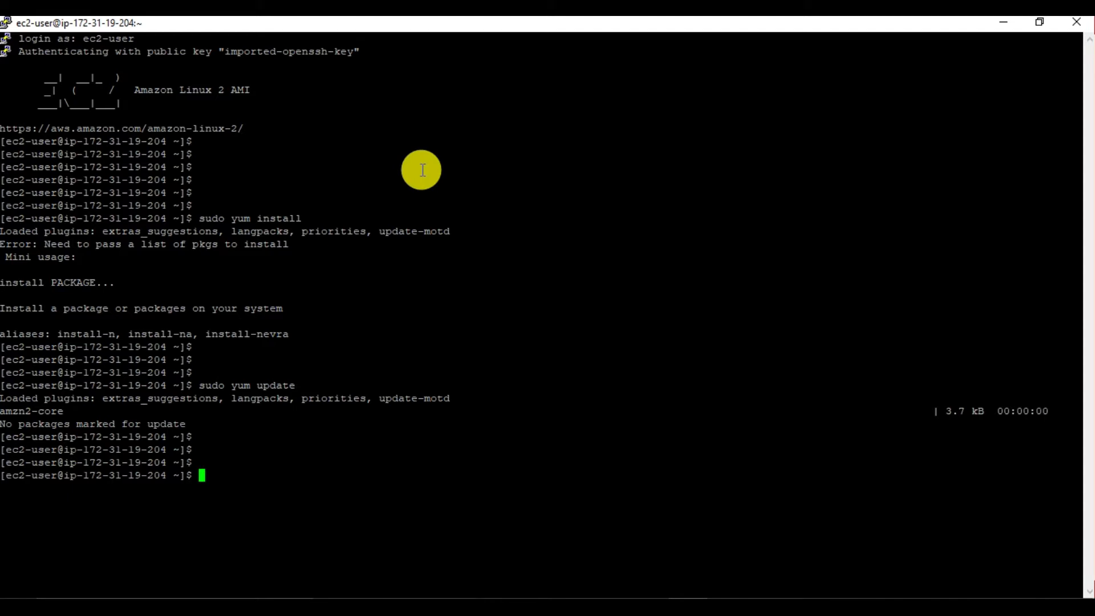
Install the Apache web server with sudo yum install httpd, answering y to the installation prompt.
text(sudo yum install )
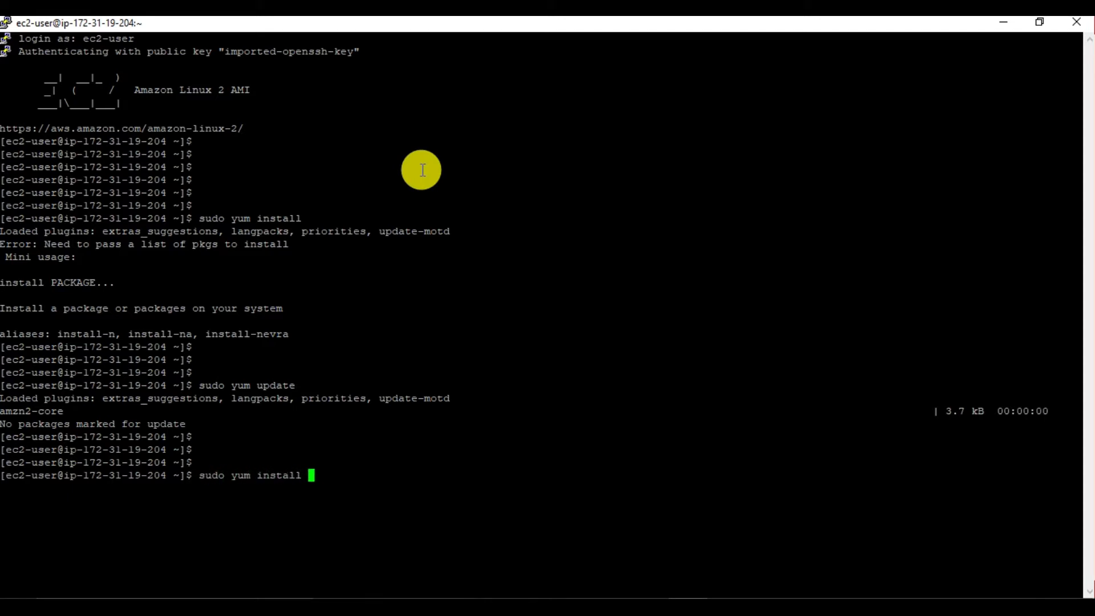
text(httpf)
key(Return)
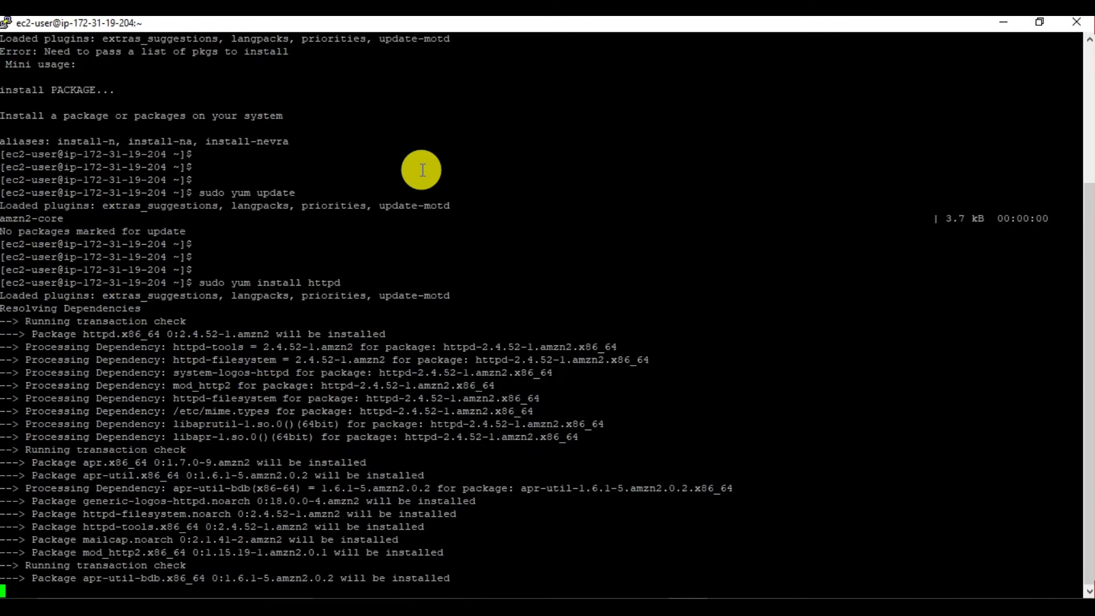
text(y)
key(Return)
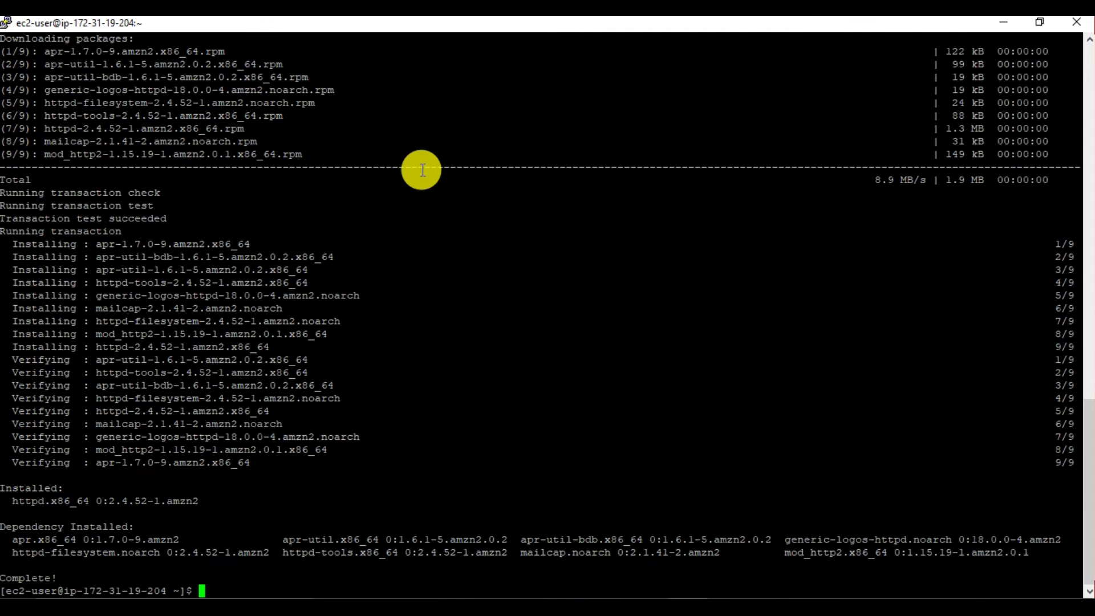
key(Return)
key(Return)
key(Return)
key(Return)
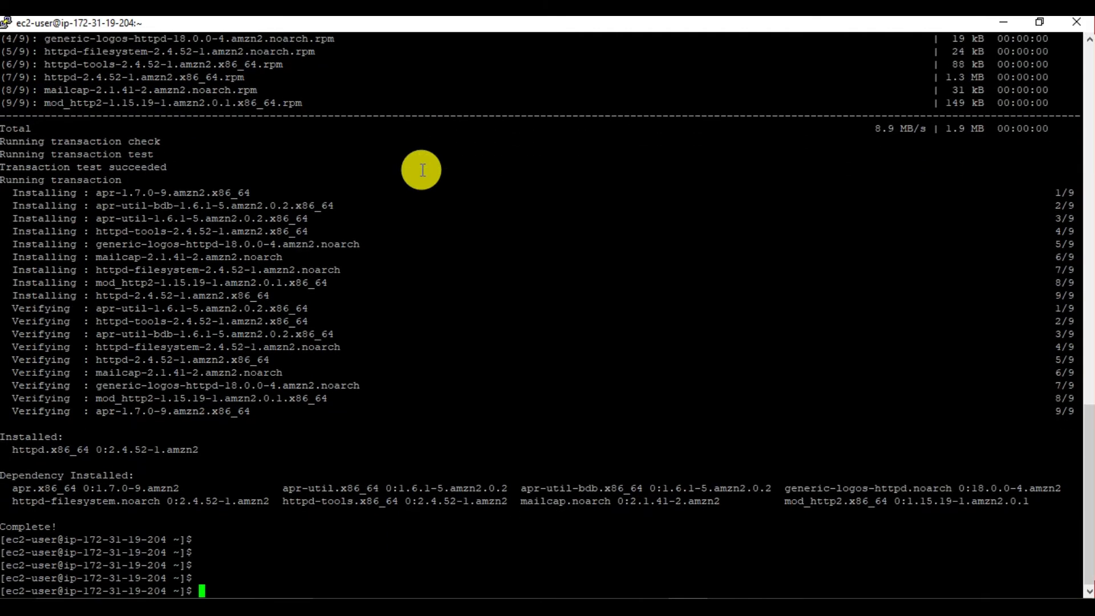
Enable the web server at startup with sudo systemctl enable httpd.service.
text(sudo systemctl enable httpd.service)
key(Return)
key(Return)
key(Return)
key(Return)
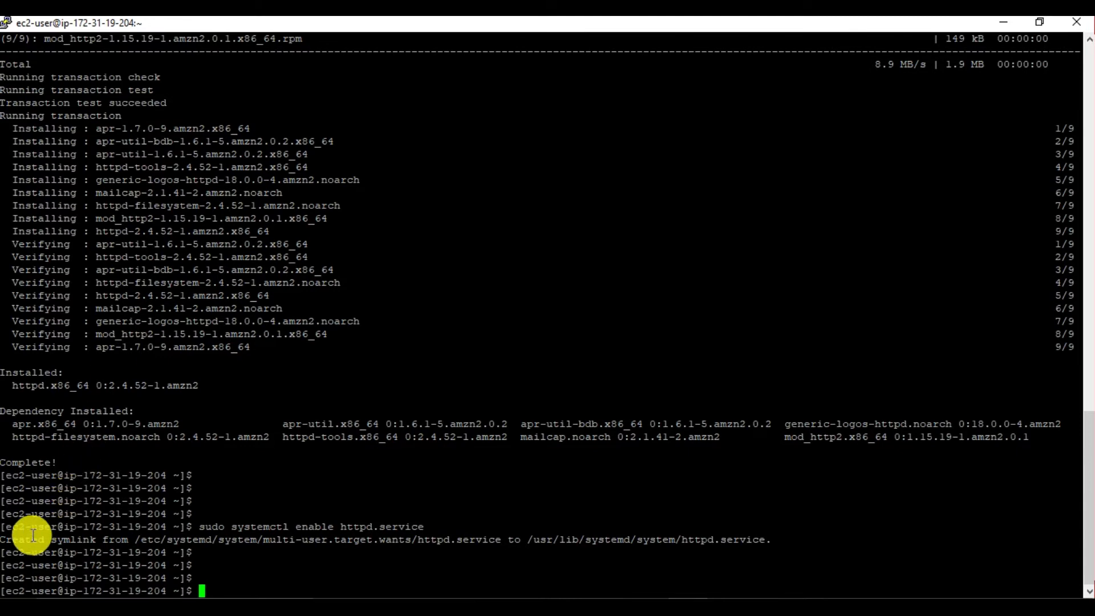
Reuse the previous command with restart in place of enable to run sudo systemctl restart httpd.service.
key(Up)
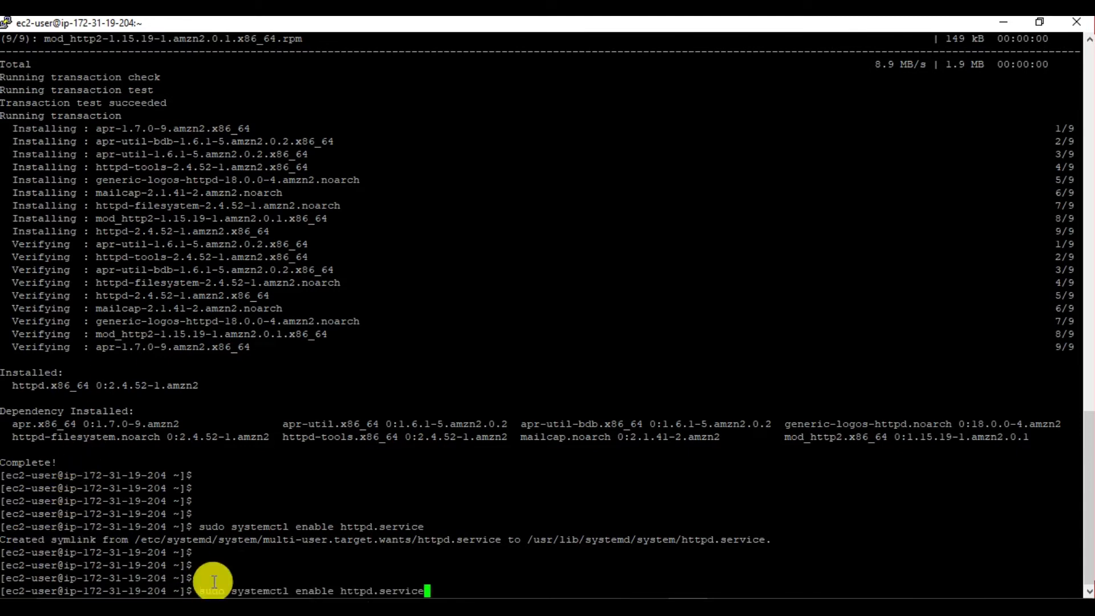
key(Left)
key(Left)
key(Left)
key(Left)
key(Left)
key(Left)
key(Left)
key(Left)
key(Left)
key(Left)
key(Left)
key(Left)
key(Left)
key(Left)
key(BackSpace)
key(BackSpace)
key(BackSpace)
key(BackSpace)
key(BackSpace)
key(BackSpace)
text(restart)
key(Return)
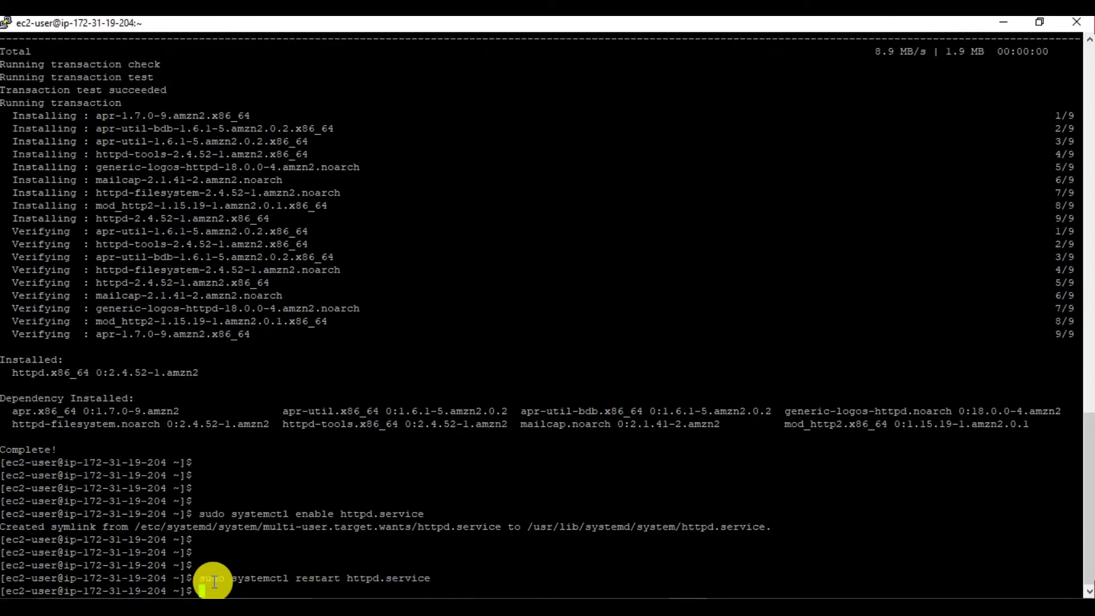
key(Return)
key(Return)
key(Return)
key(Return)
key(Return)
Try to check the web server's status with sudo yum service httpd status.
text(sudo )
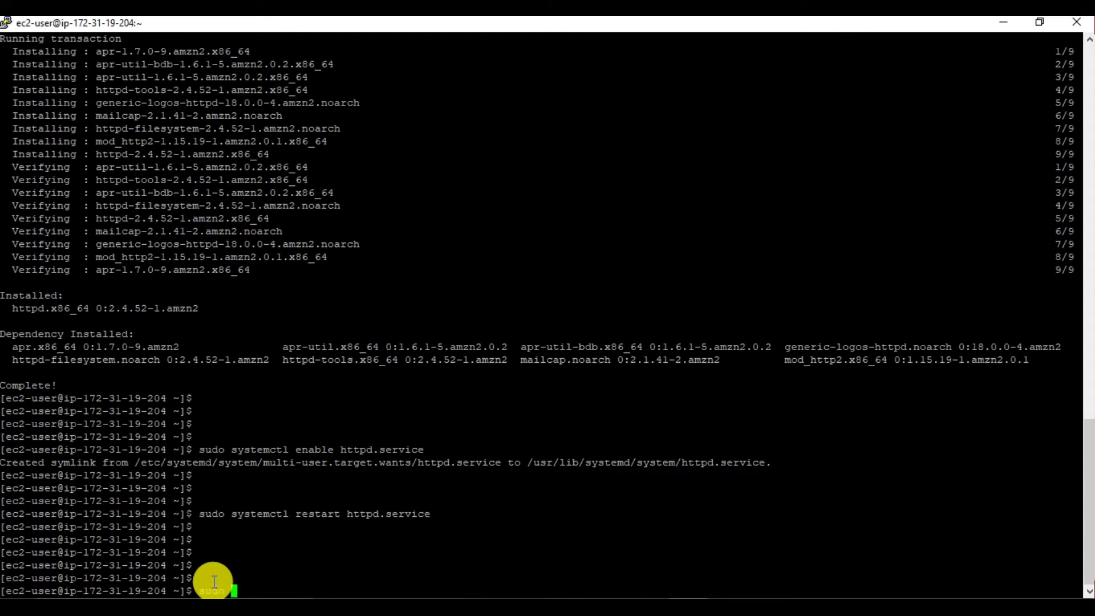
text(yu,)
key(BackSpace)
text(m service httpd stat)
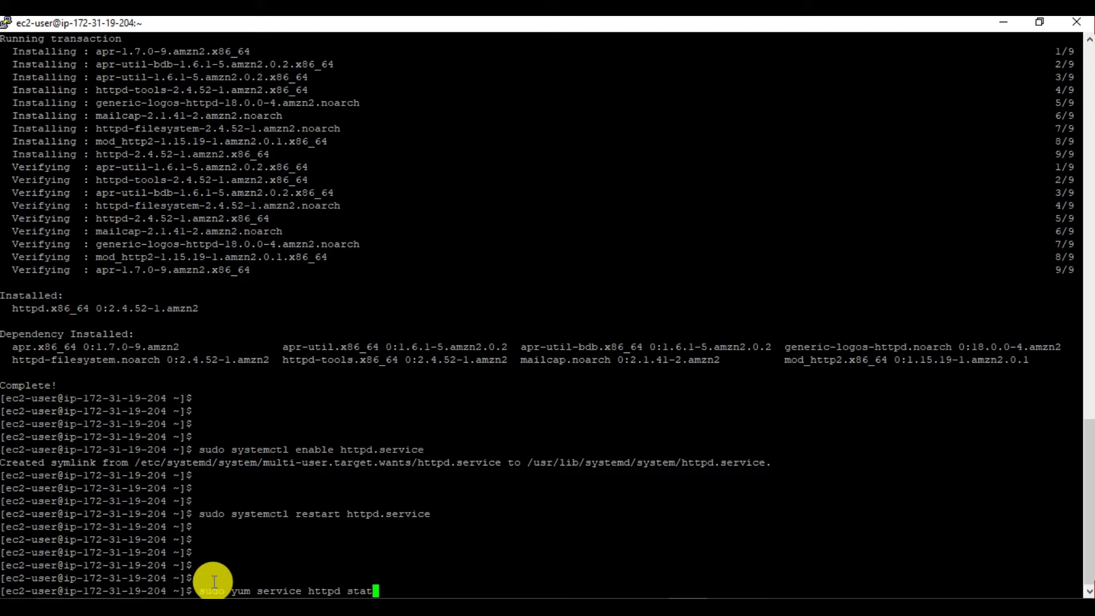
text(us)
key(Return)
key(Return)
key(Return)
key(Return)
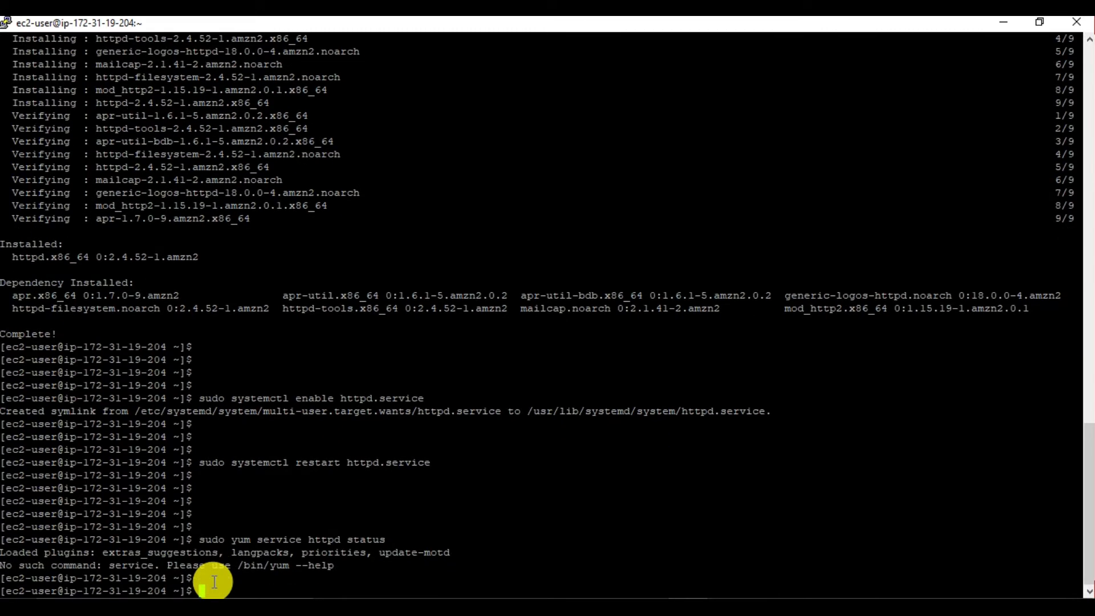
Try to start the web server by changing the previous command to sudo yum service httpd start.
key(Up)
key(BackSpace)
key(BackSpace)
key(BackSpace)
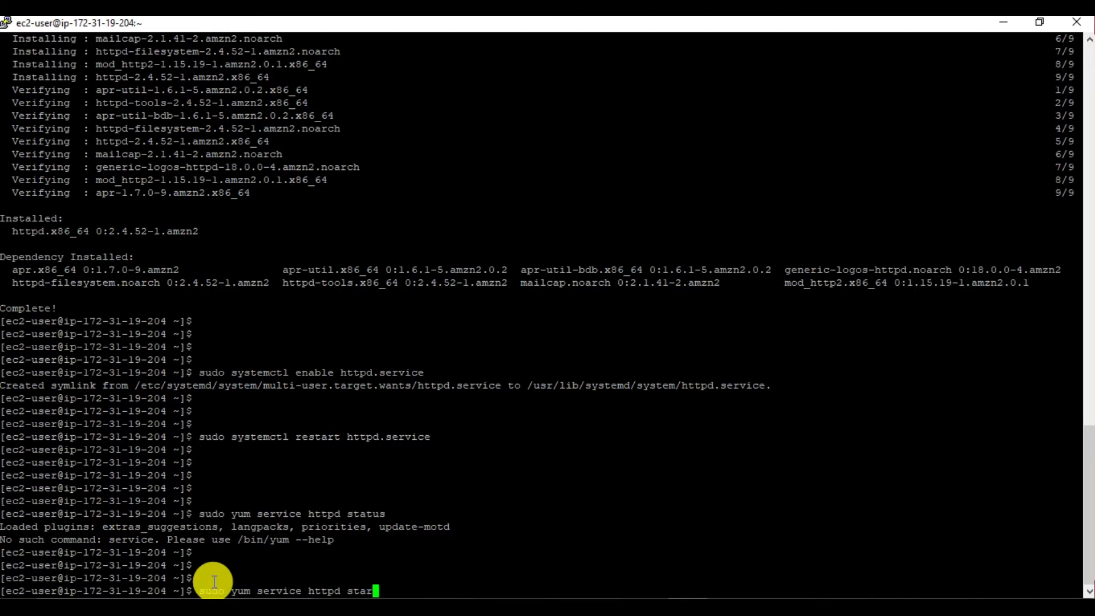
text(rt)
key(Return)
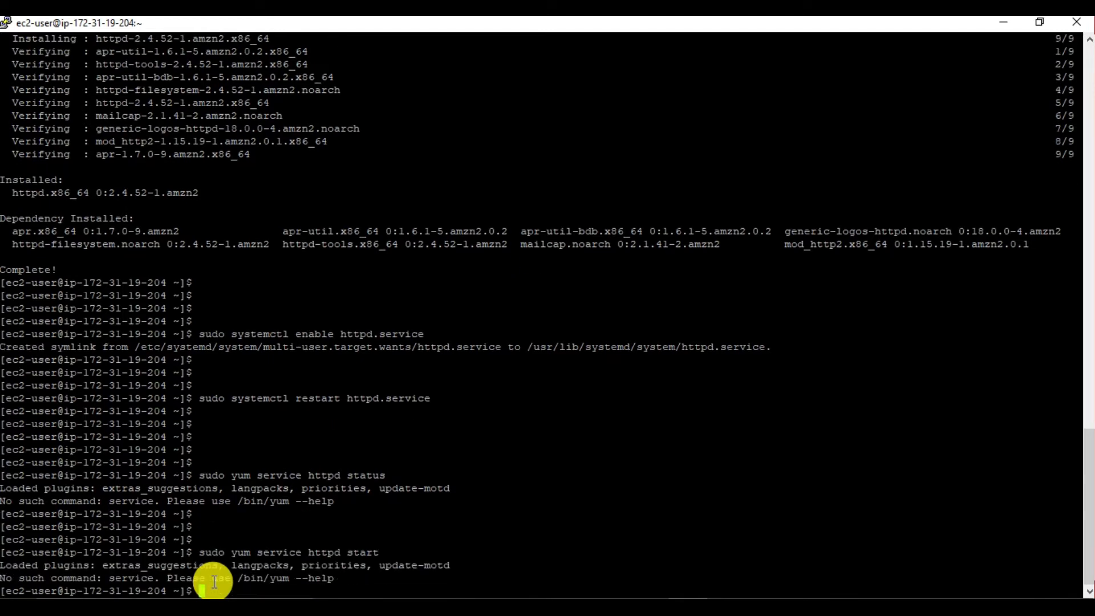
key(Return)
key(Return)
key(Return)
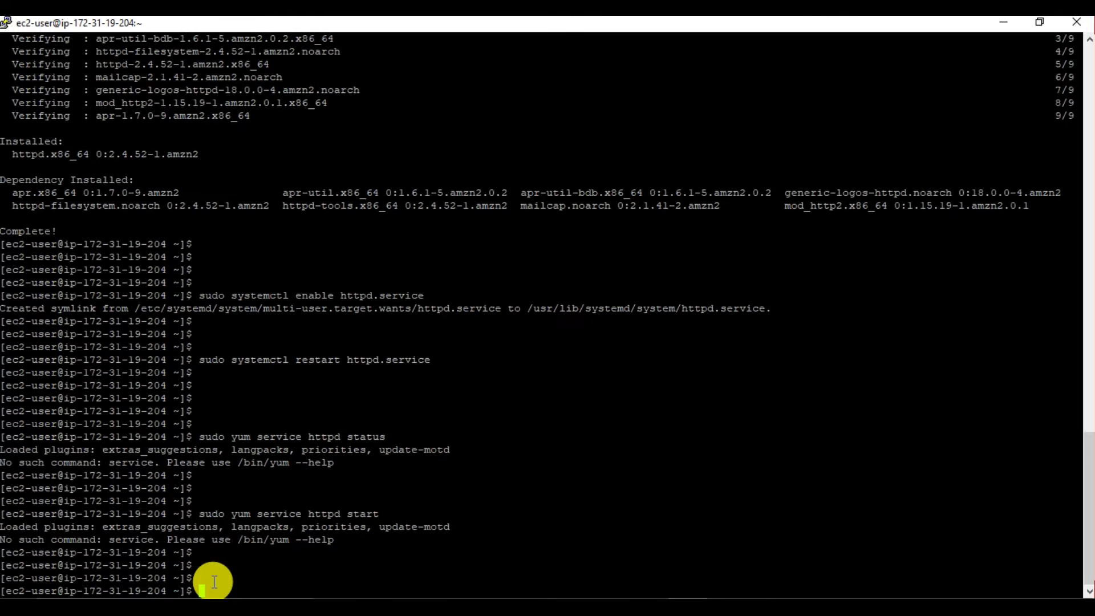
Switch to the root user with sudo su.
text(sudo su)
key(Return)
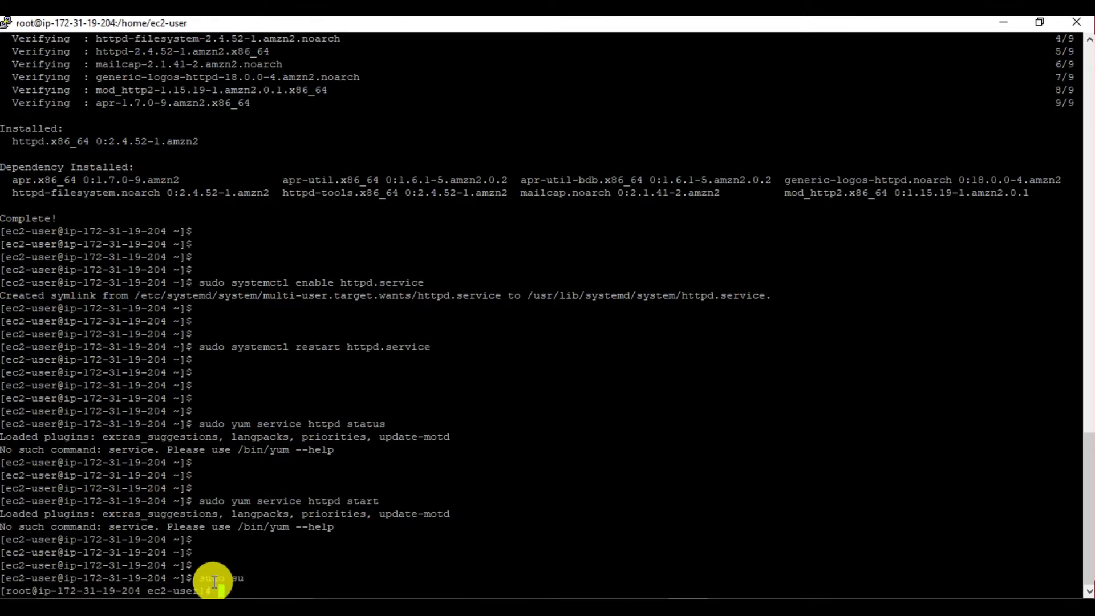
key(Return)
key(Return)
key(Return)
key(Return)
key(Return)
key(Return)
Check the Apache web server's status as root with service httpd status.
text(service httpod)
key(BackSpace)
key(BackSpace)
key(BackSpace)
key(BackSpace)
text(pd)
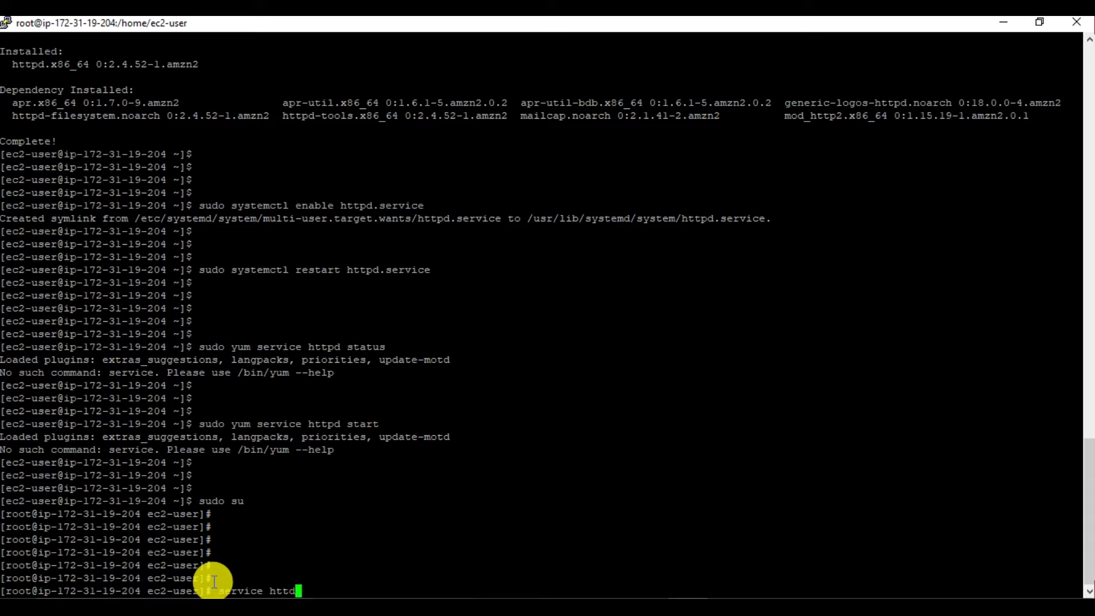
key(BackSpace)
key(BackSpace)
text(pd status)
key(Return)
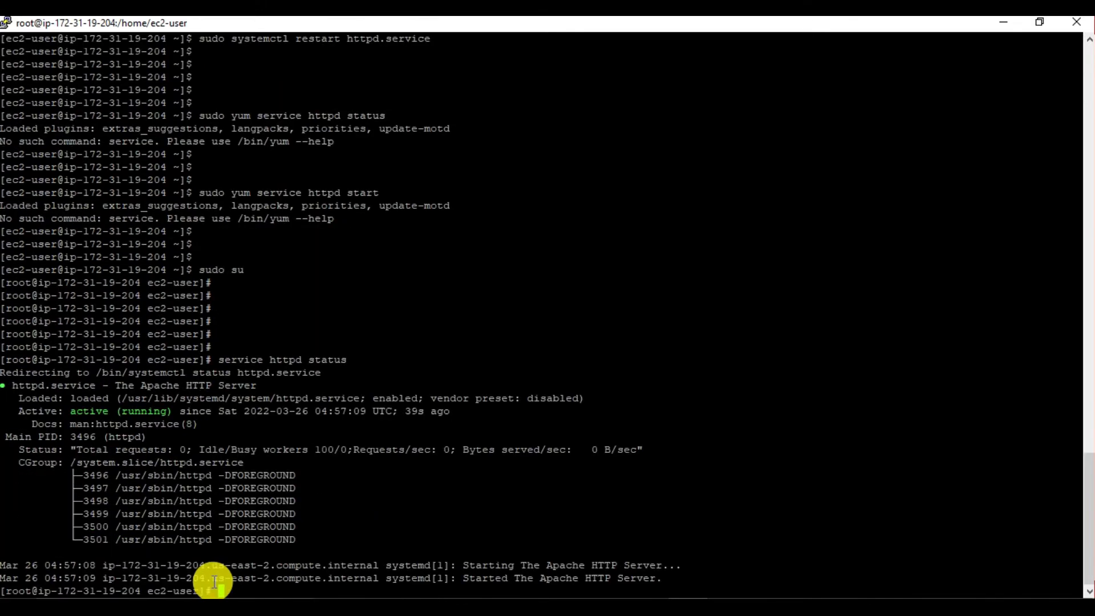
key(Return)
key(Return)
key(Return)
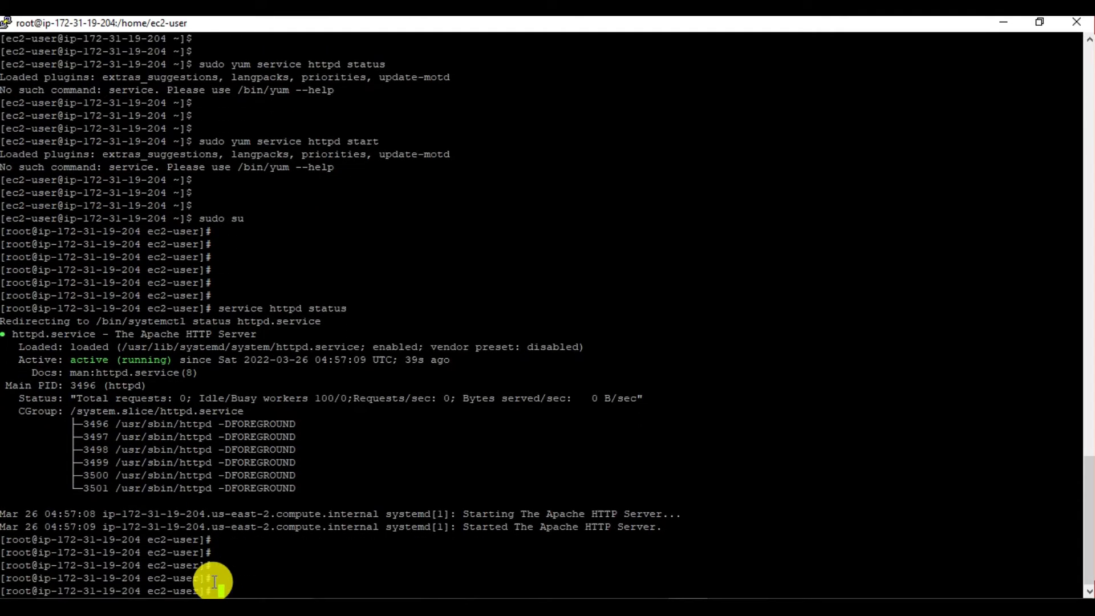
key(Return)
key(Return)
key(Return)
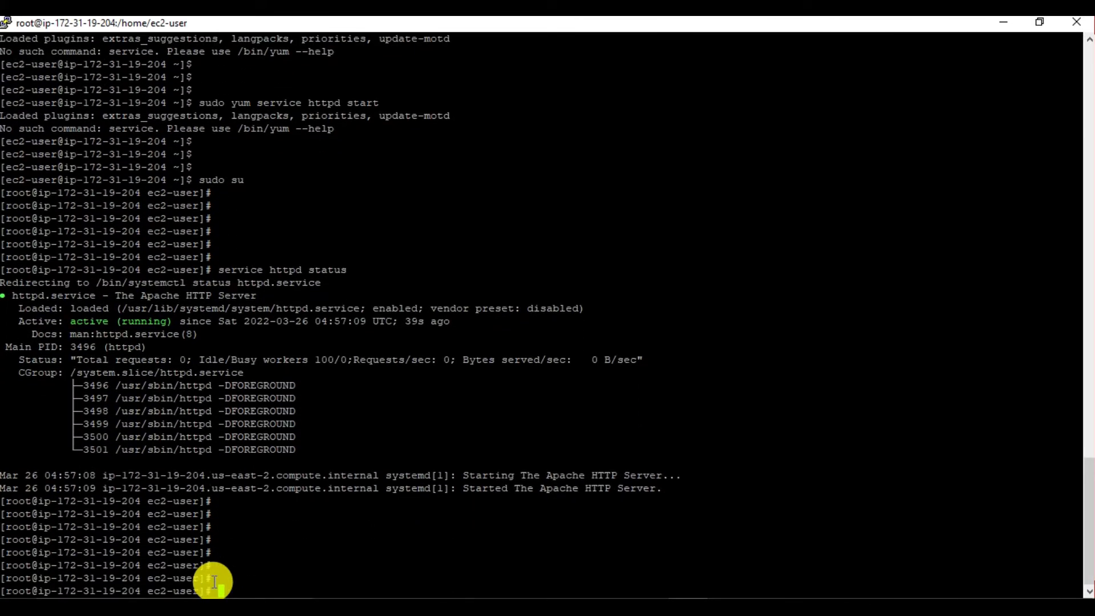
Change to the /var directory and list its contents with ls.
text(cd /var)
key(Return)
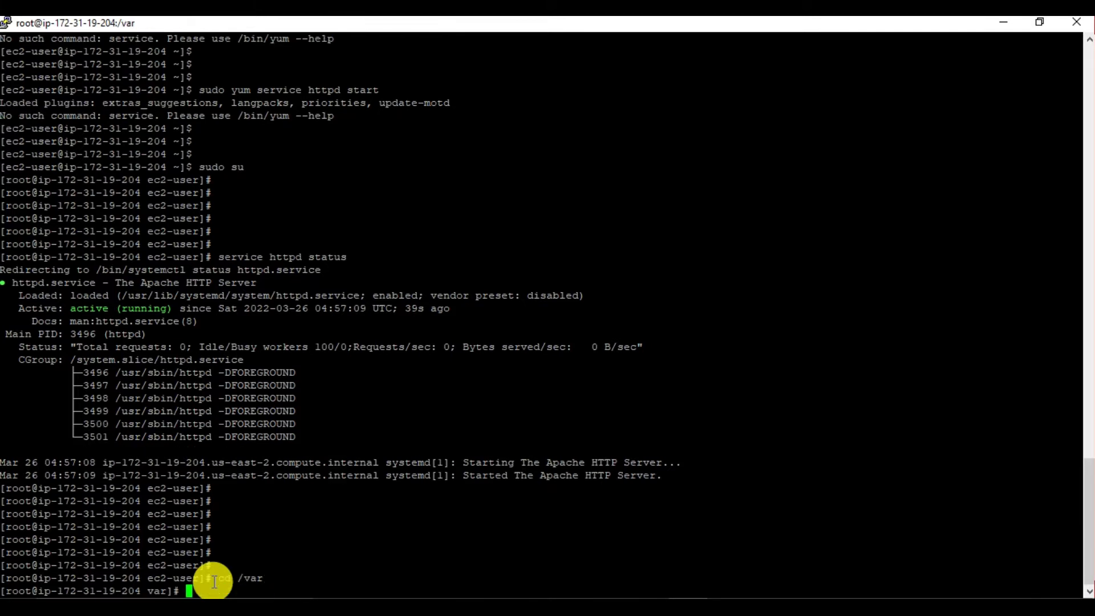
key(Return)
key(Return)
key(Return)
text(ls)
key(Return)
key(Return)
key(Return)
key(Return)
key(Return)
key(Return)
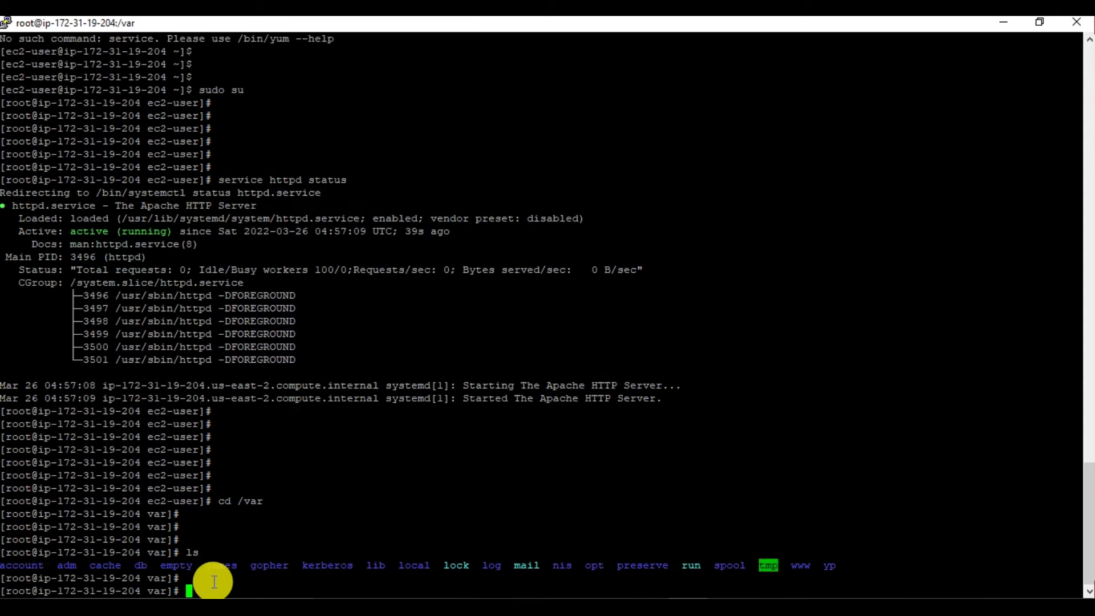
Give everyone full permissions on the www directory with chmod 777 www and list the contents of /var again.
text(chmod 777 www)
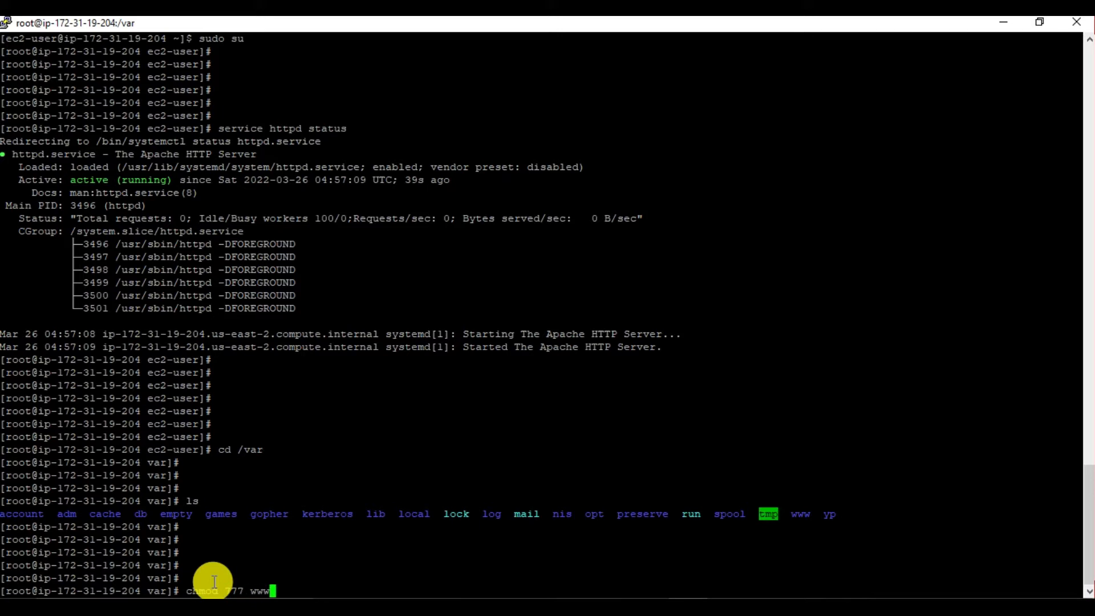
key(Return)
key(Return)
key(Return)
text(ls)
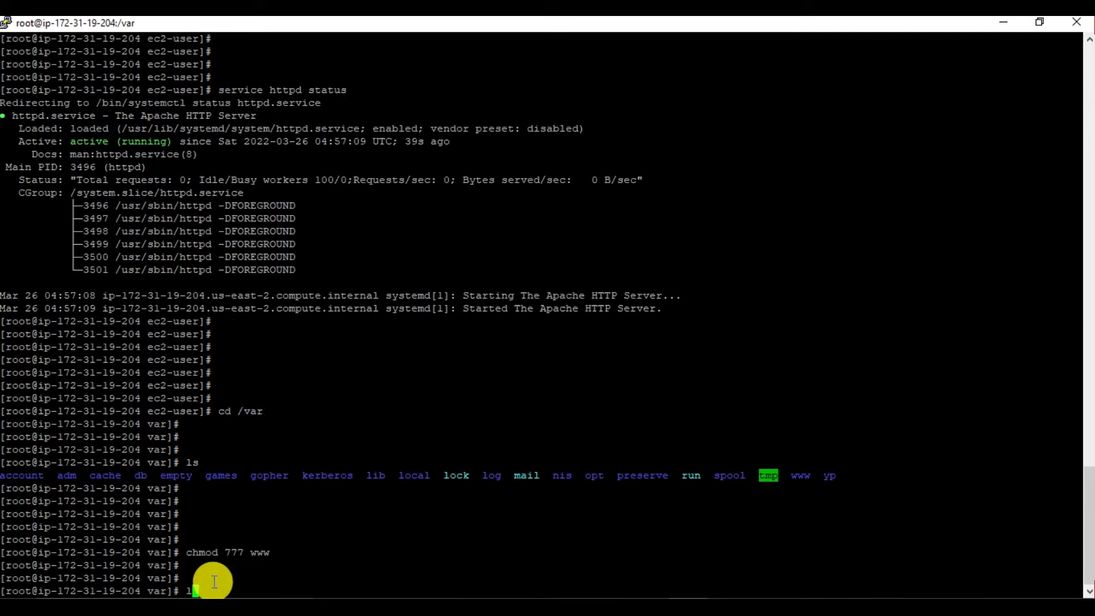
key(Return)
key(Return)
key(Return)
key(Return)
key(Return)
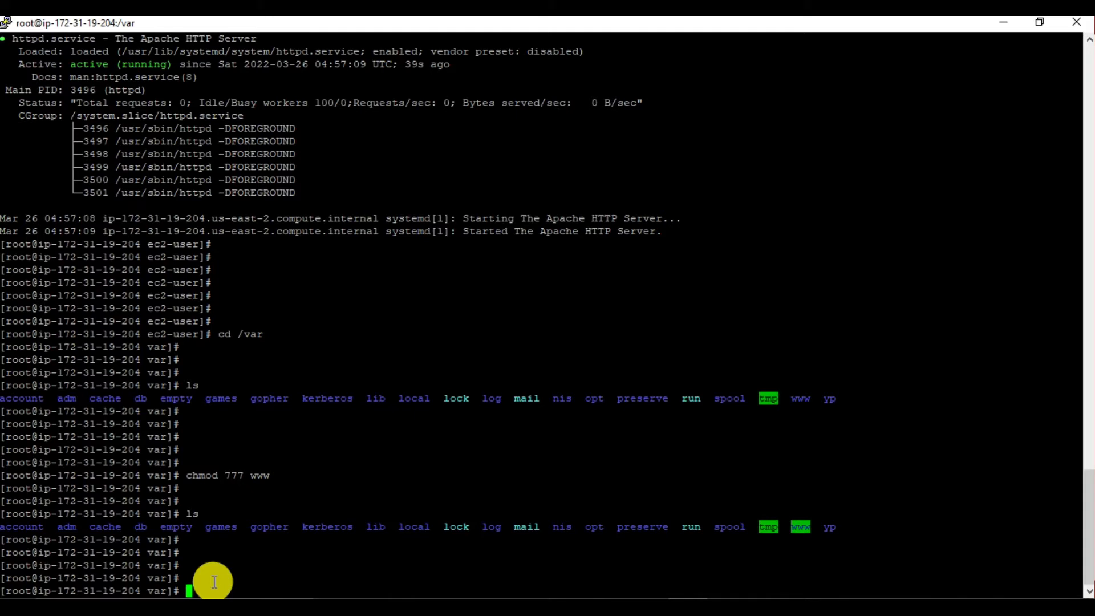
Change into the www directory and list its contents.
text(cd www)
key(Return)
key(Return)
key(Return)
key(Return)
text(ls)
key(Return)
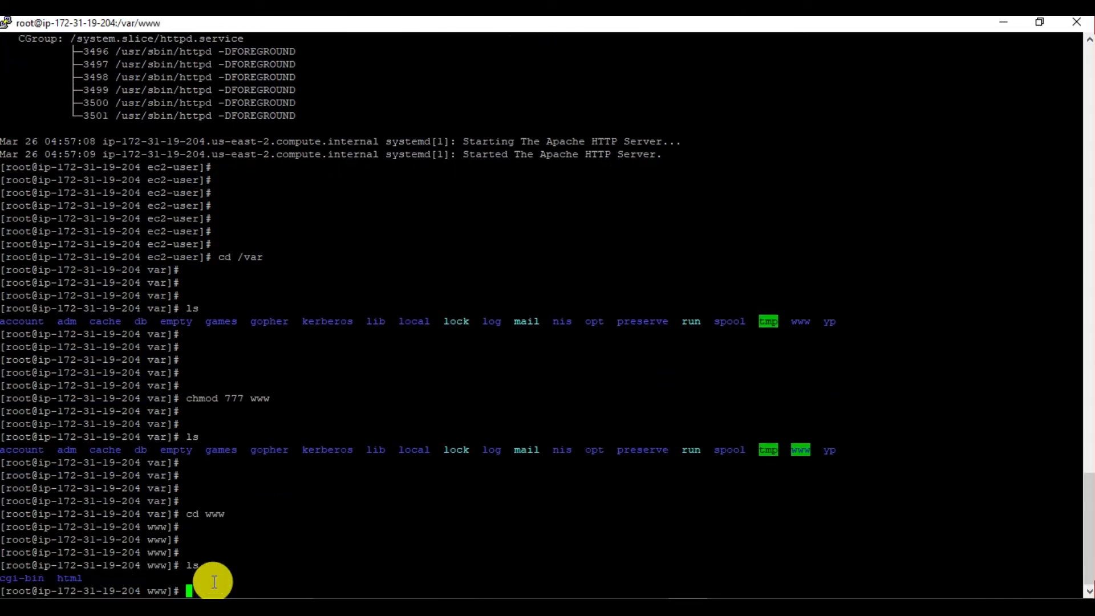
key(Return)
key(Return)
key(Return)
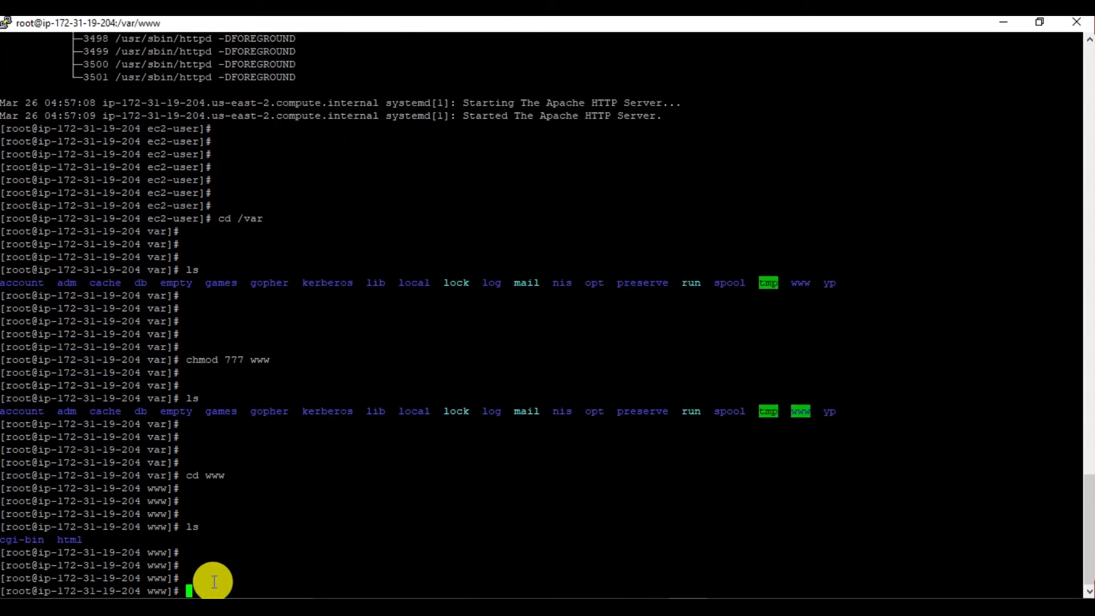
text(chmod 777 html)
key(Return)
key(Return)
key(Return)
text(ls)
key(Return)
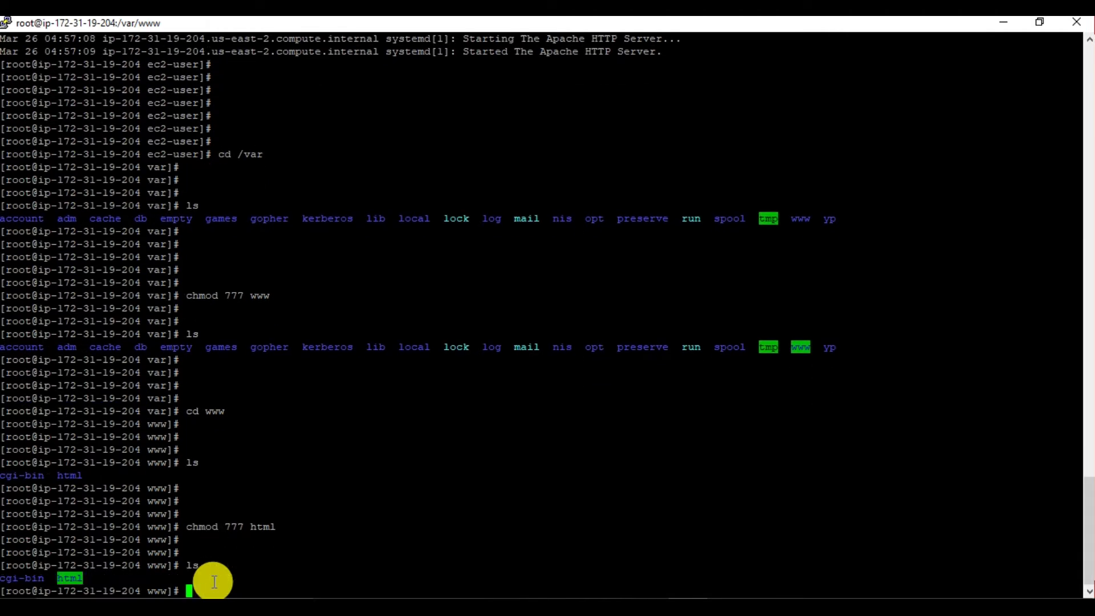
key(Return)
key(Return)
key(Return)
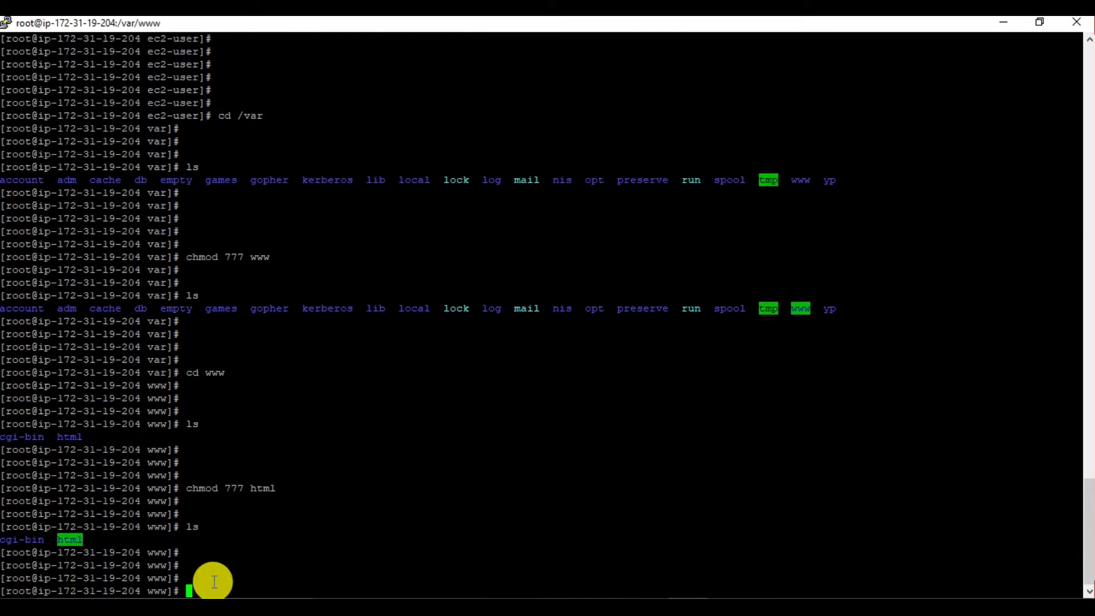
Change into the html directory and list its contents.
text(cd html)
key(Return)
key(Return)
key(Return)
key(Return)
text(ls)
key(Return)
key(Return)
key(Return)
key(Return)
key(Return)
key(Return)
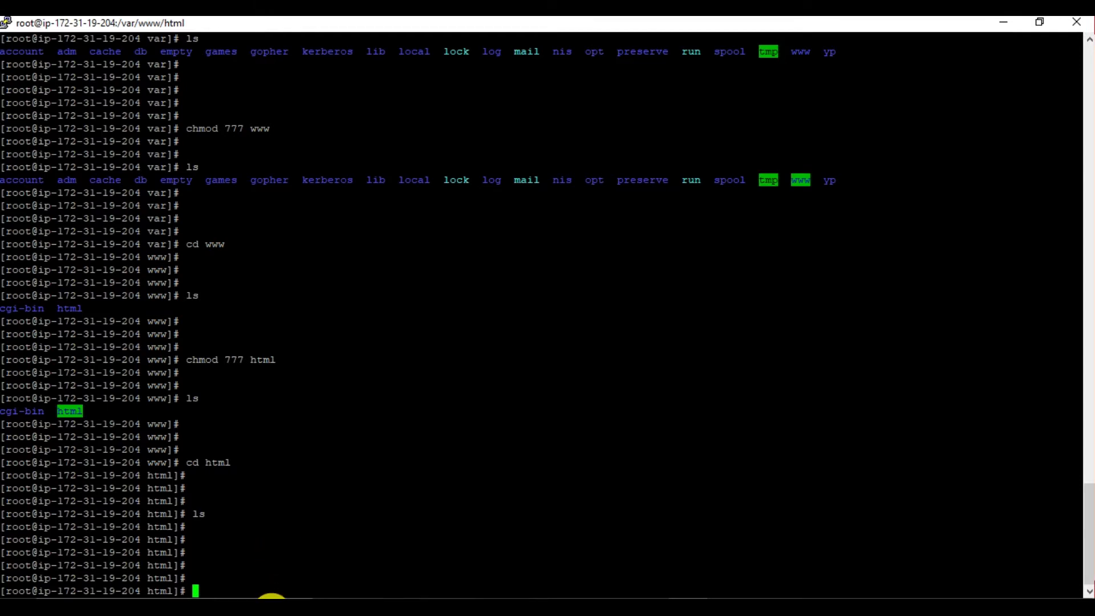
Launch FileZilla on the local computer and dismiss its settings-file error and welcome message.
click(272, 613)
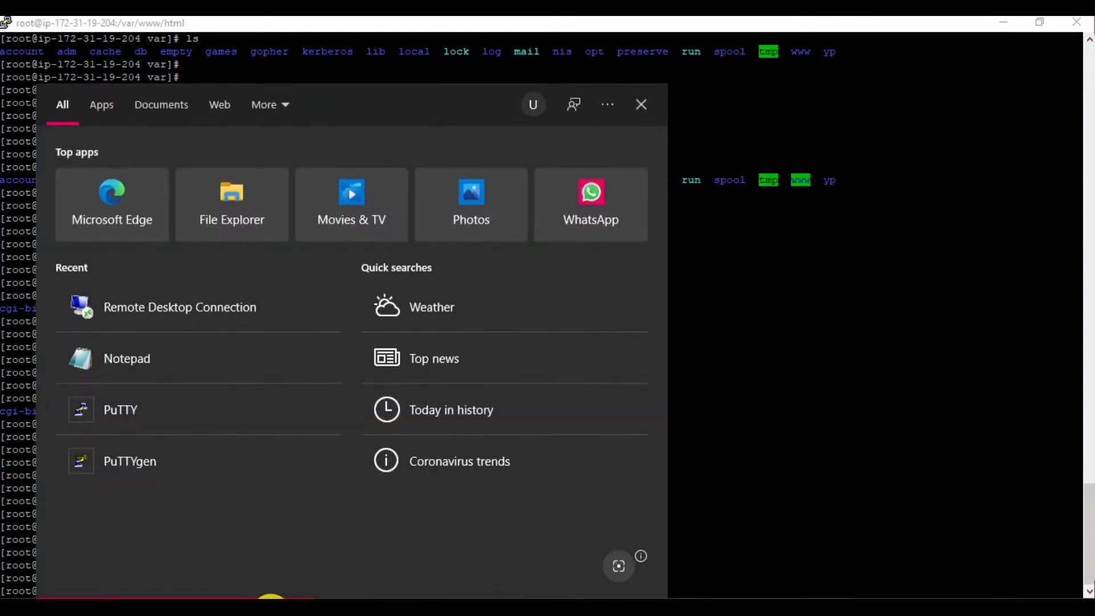
text(file)
key(Return)
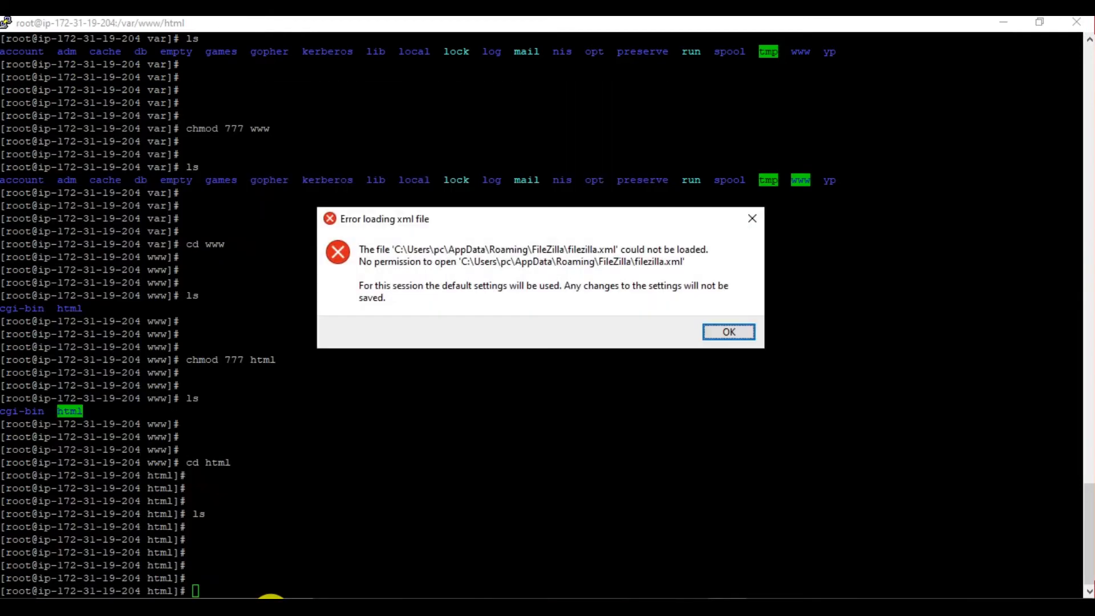
click(736, 334)
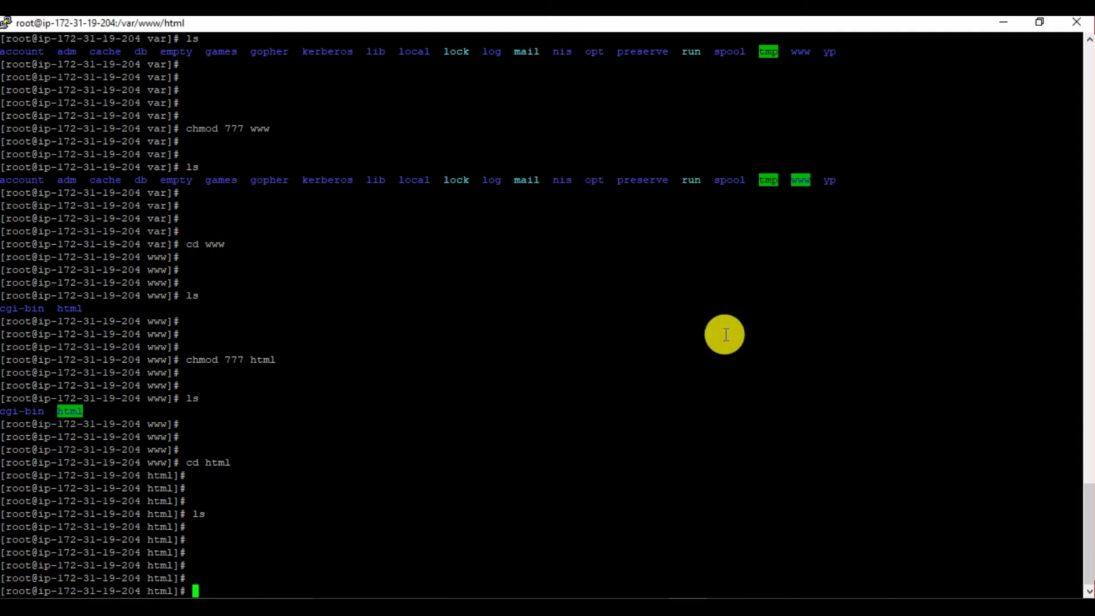
click(715, 314)
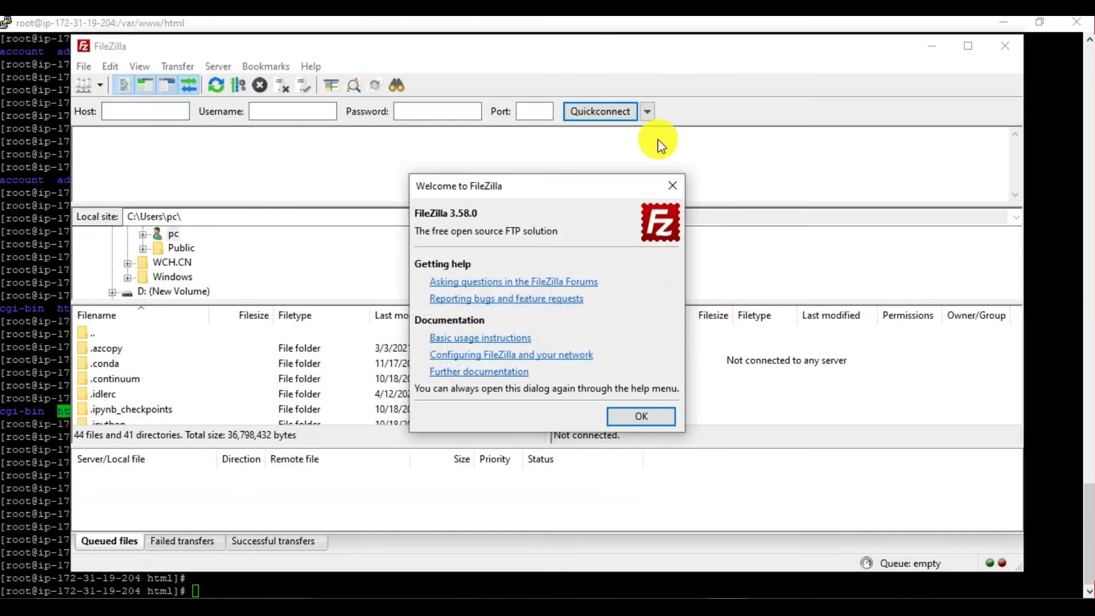
click(672, 186)
Create a new site named Linux_1_ALB in FileZilla's Site Manager.
click(83, 85)
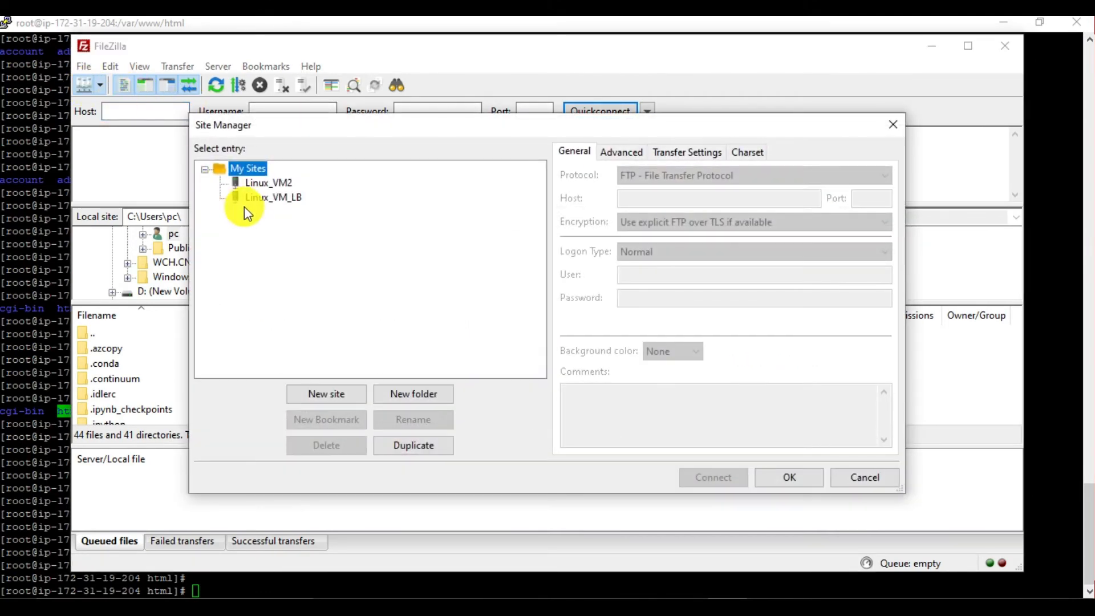
click(318, 396)
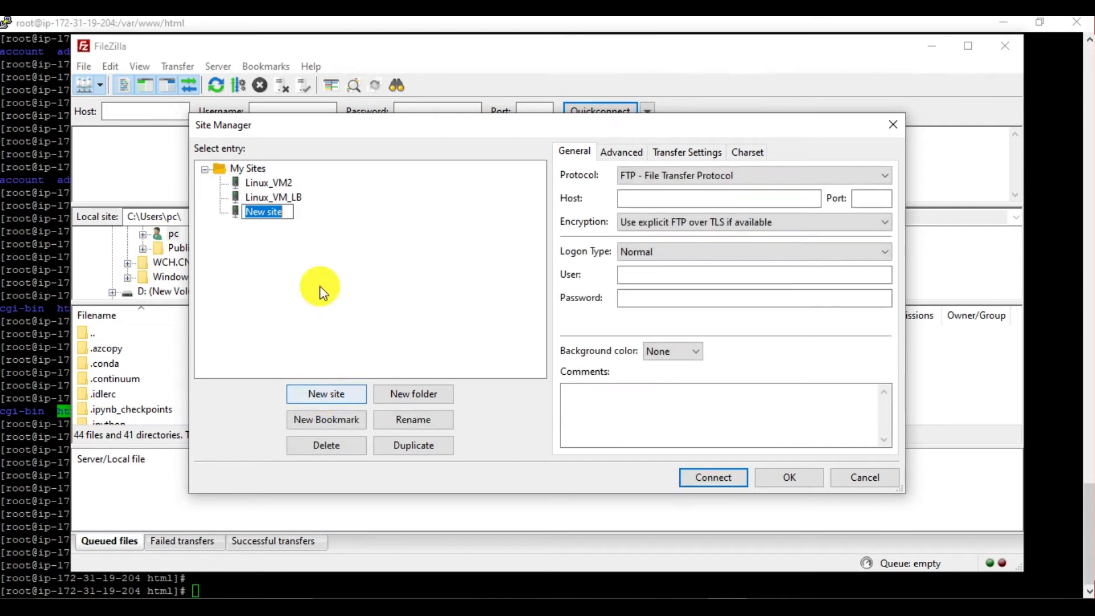
text(Linux_1)
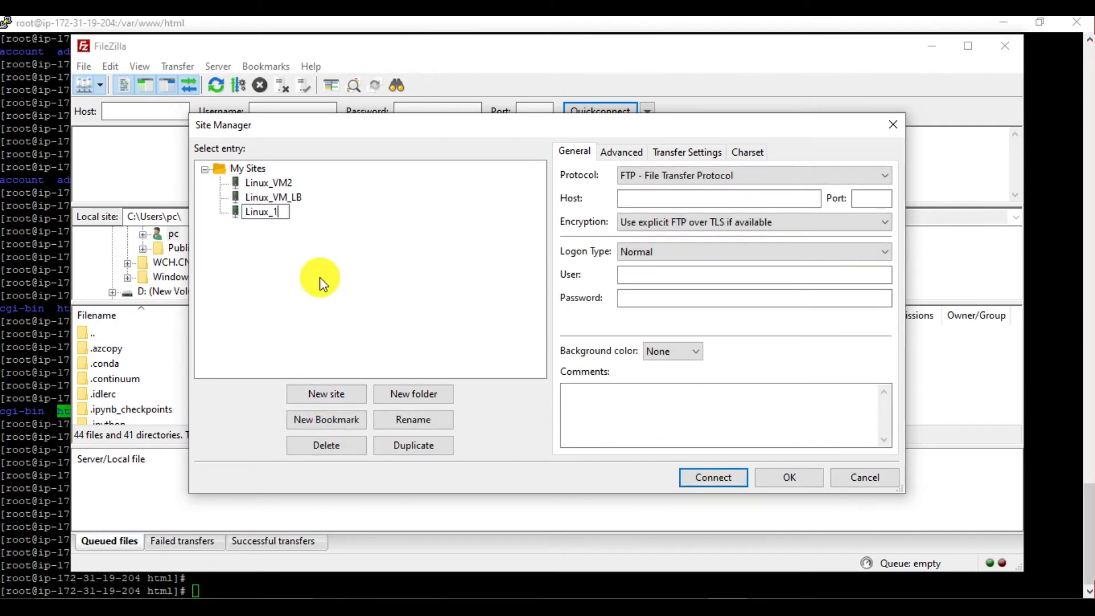
text(_LB)
key(Left)
key(Left)
text(A)
key(Return)
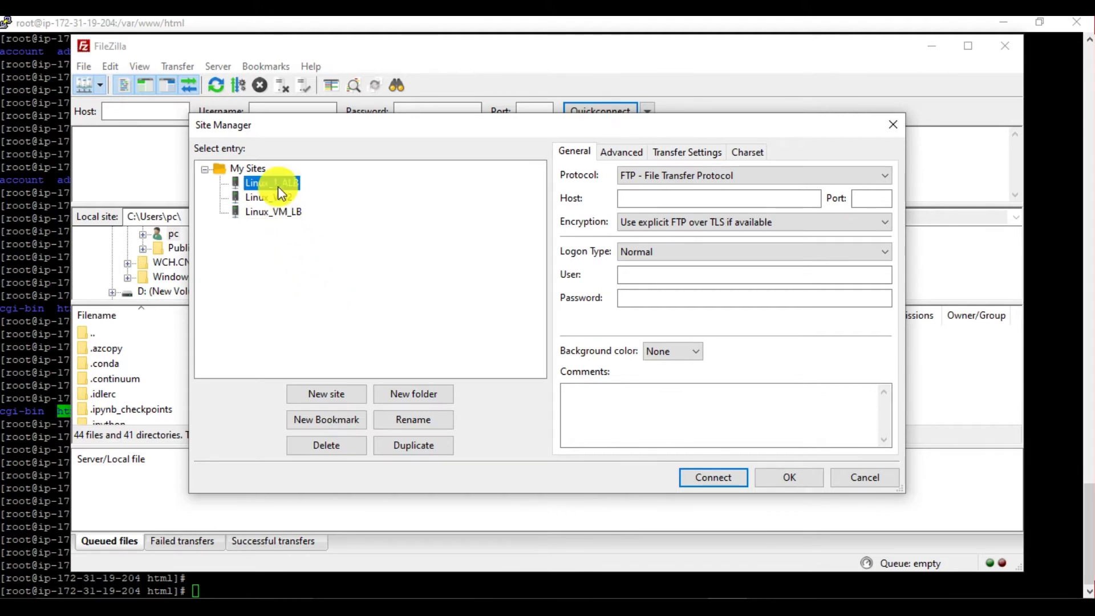
Set the site to SFTP on port 22, using the Linux_1 public IPv4 address copied from the EC2 console as host.
click(707, 175)
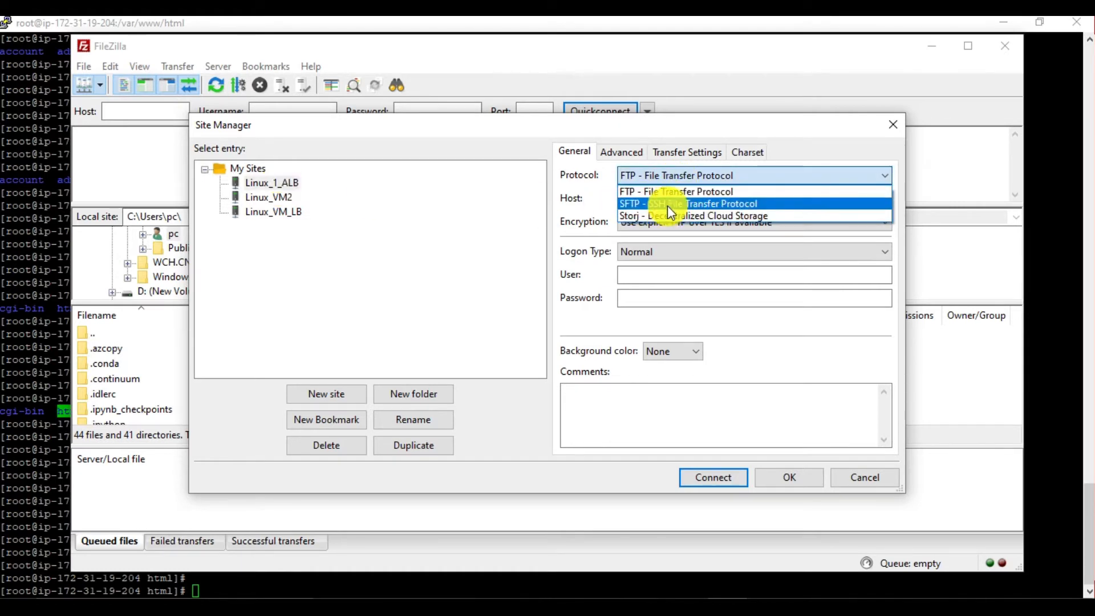
click(667, 204)
click(664, 199)
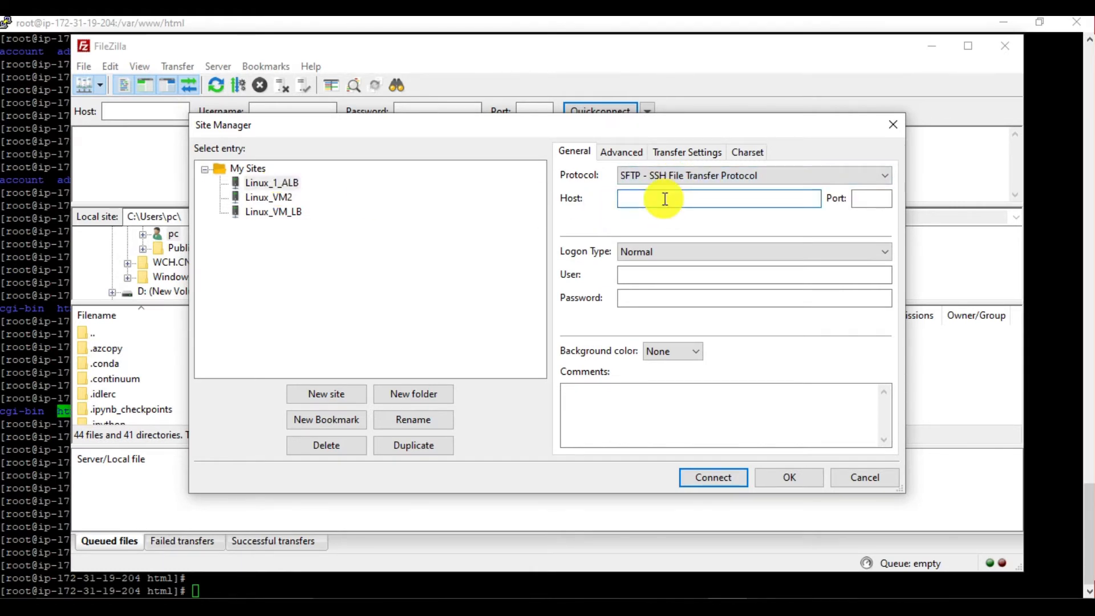
click(496, 605)
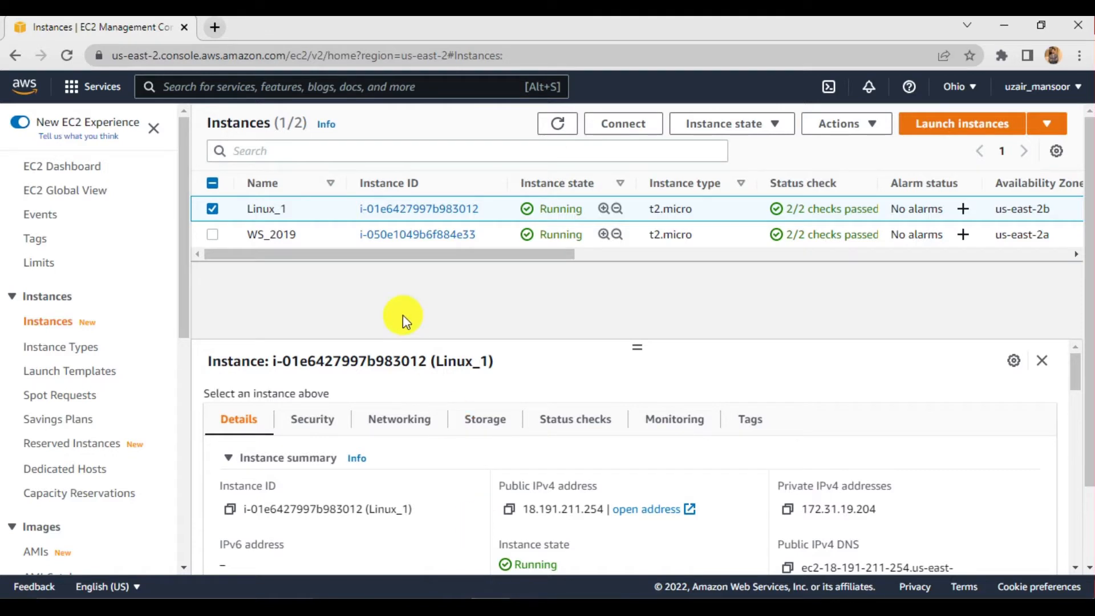
click(509, 509)
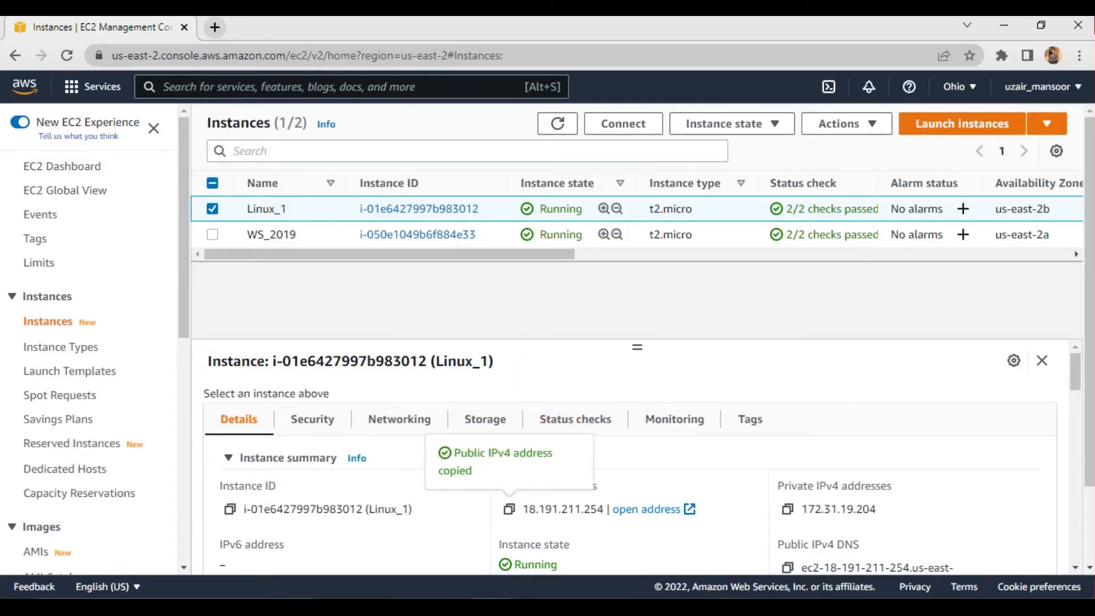
key(alt+Tab)
key(ctrl+v)
click(874, 194)
text(22)
Keep the site's logon type as Normal and enter ec2-user as the user.
click(729, 247)
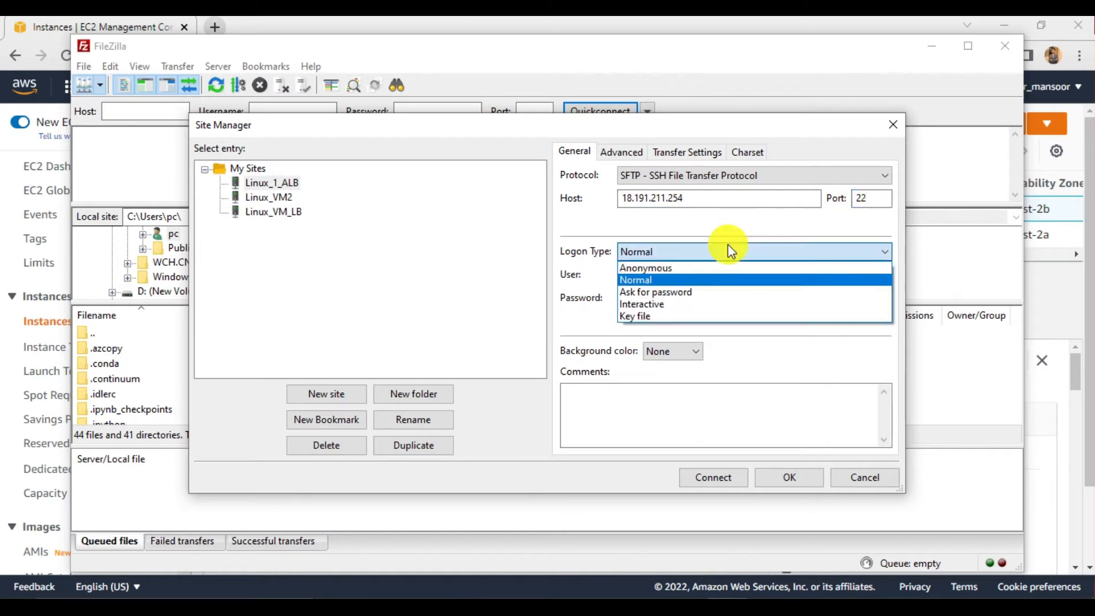
click(656, 280)
click(666, 275)
text(ec2-user)
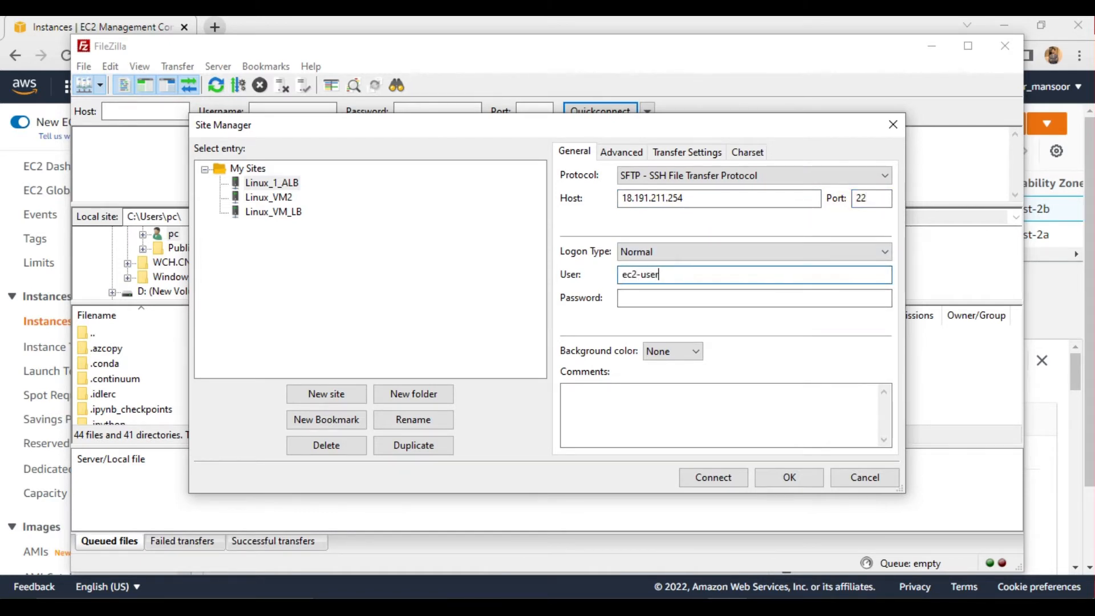
Switch the site's logon type to Key file, choose Linux_LB_pvt.ppk from Downloads as the key, and connect to the server.
click(675, 300)
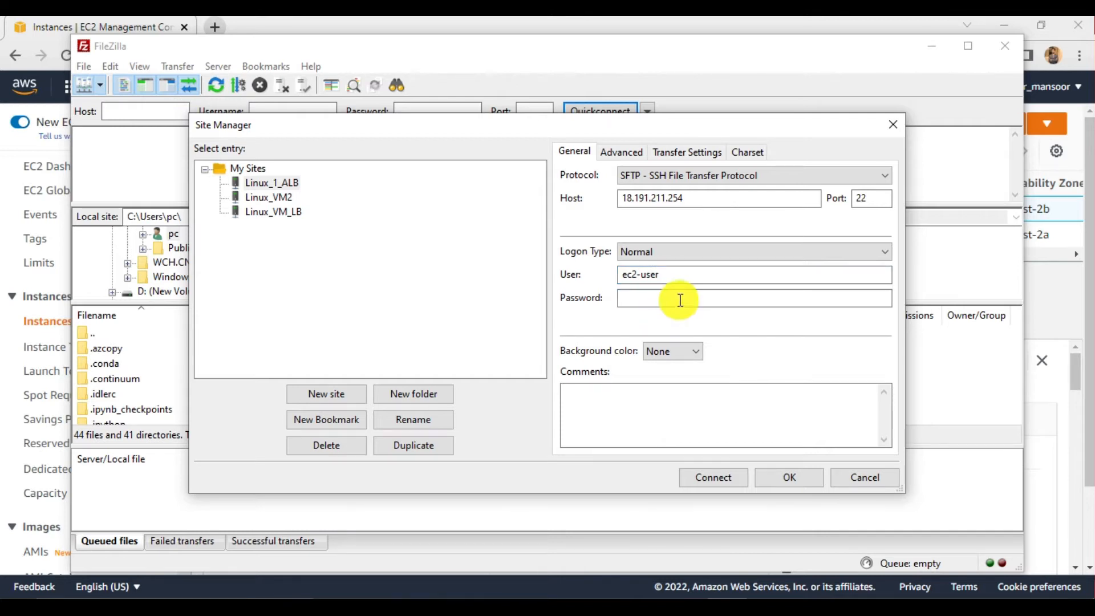
click(687, 254)
click(656, 317)
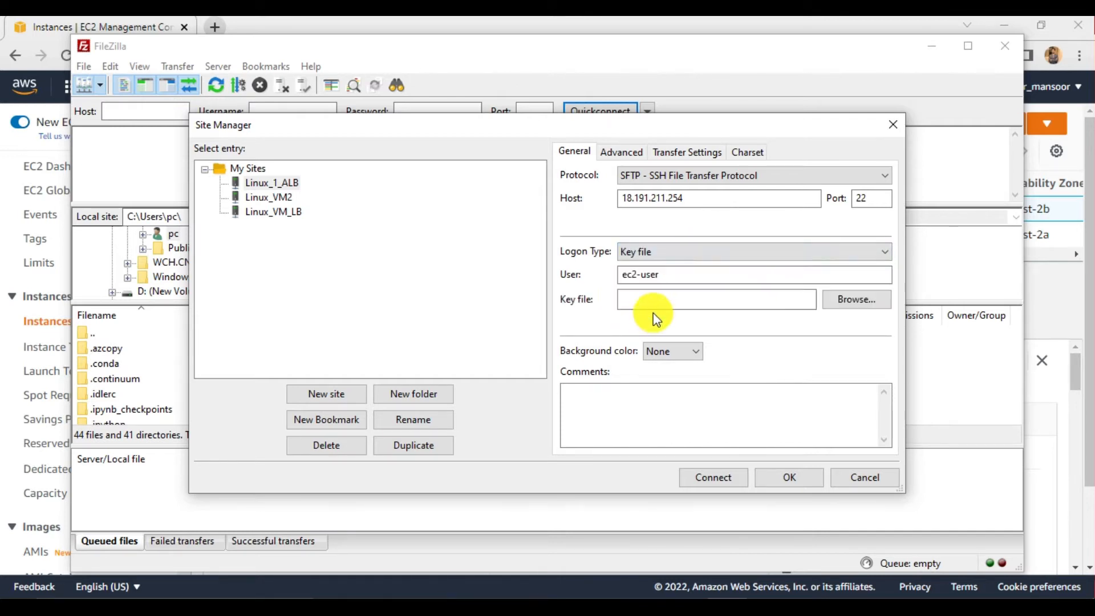
click(848, 299)
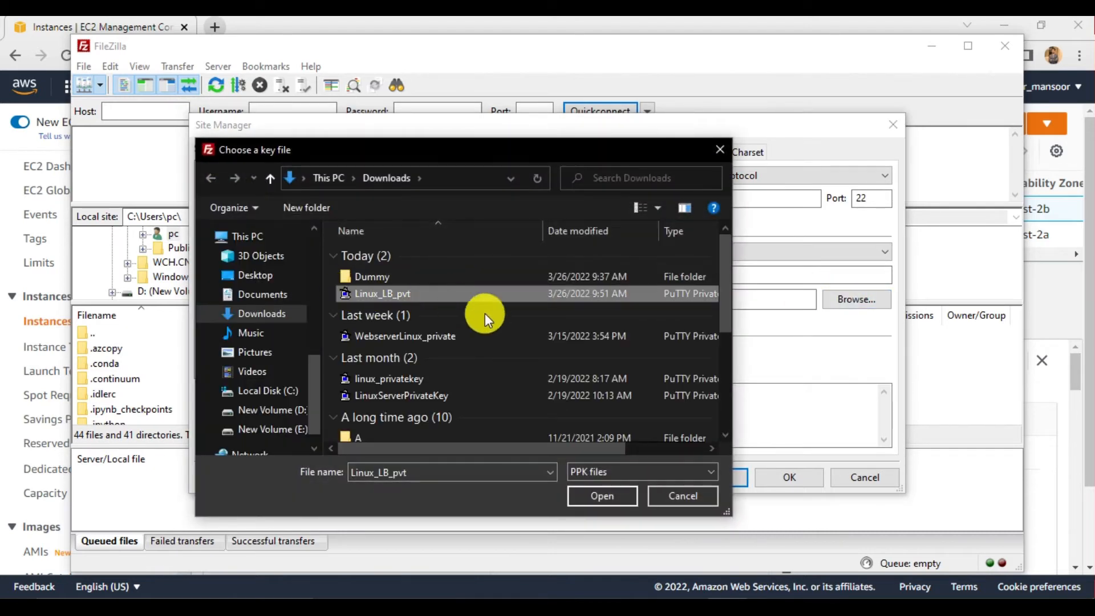
click(590, 494)
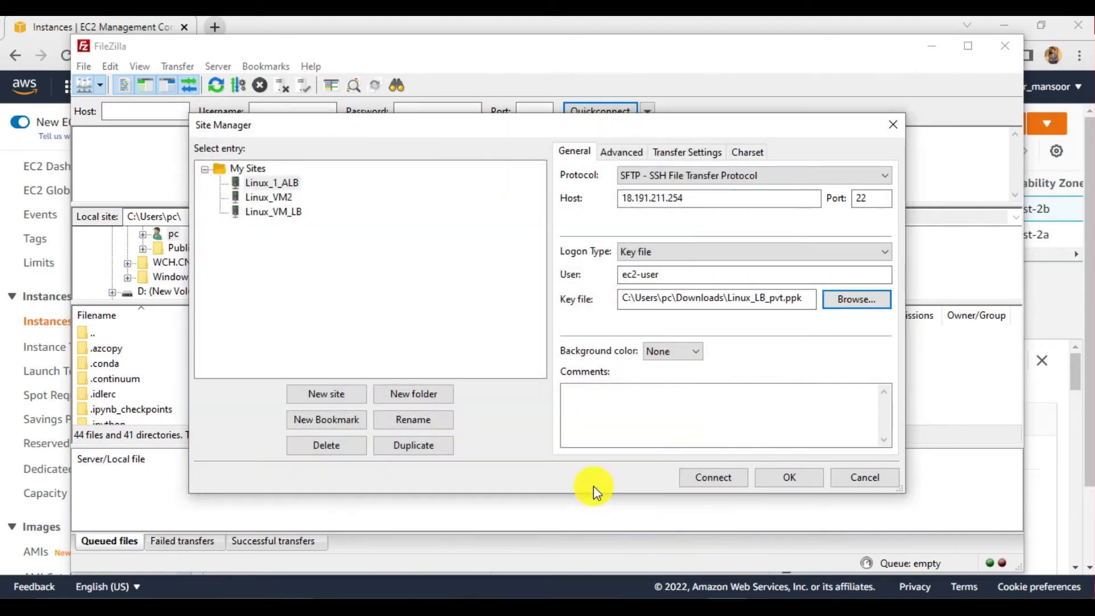
click(720, 477)
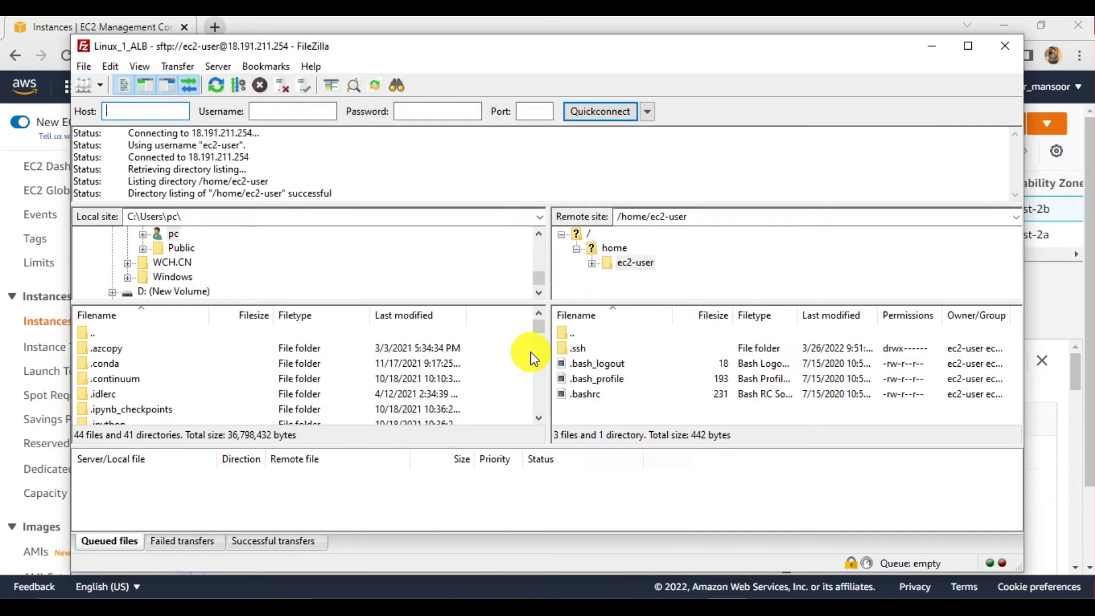
Change the remote site's directory to /var/www/html.
click(701, 214)
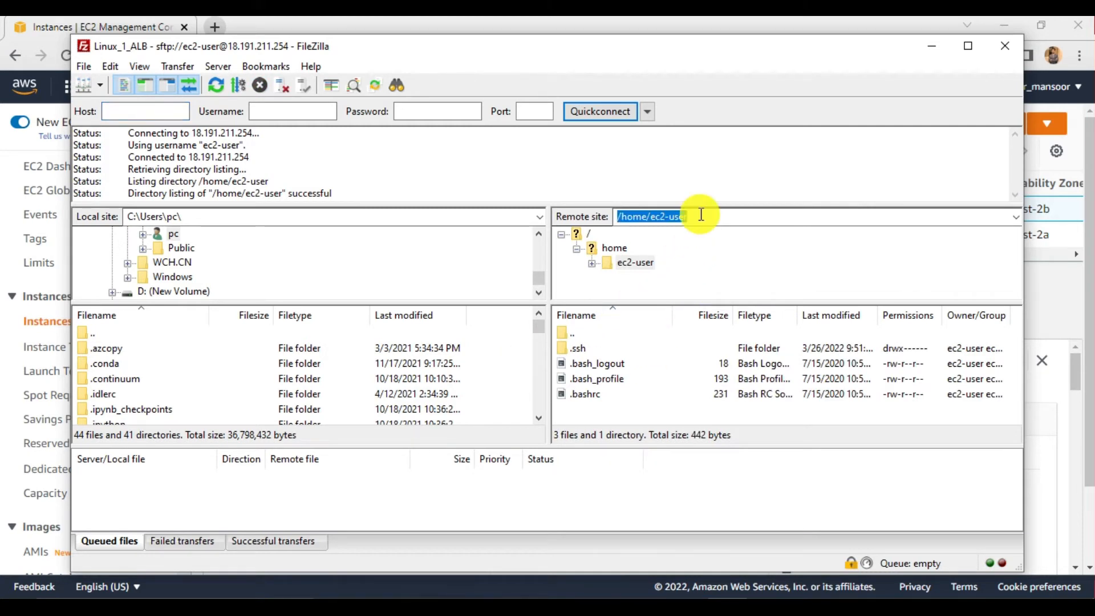
text(/.)
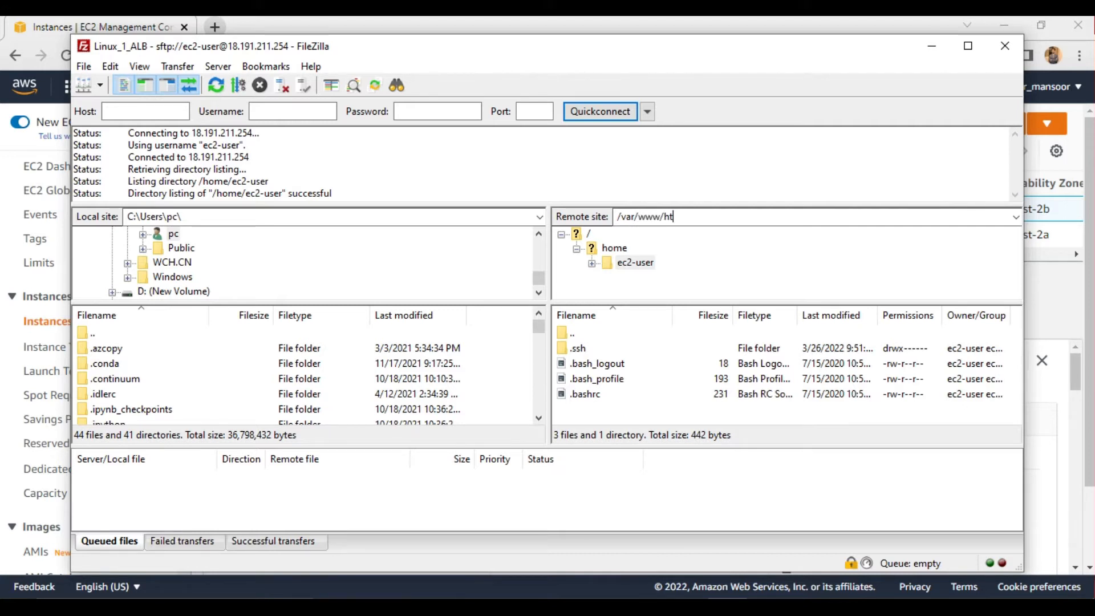
text(ml)
key(Return)
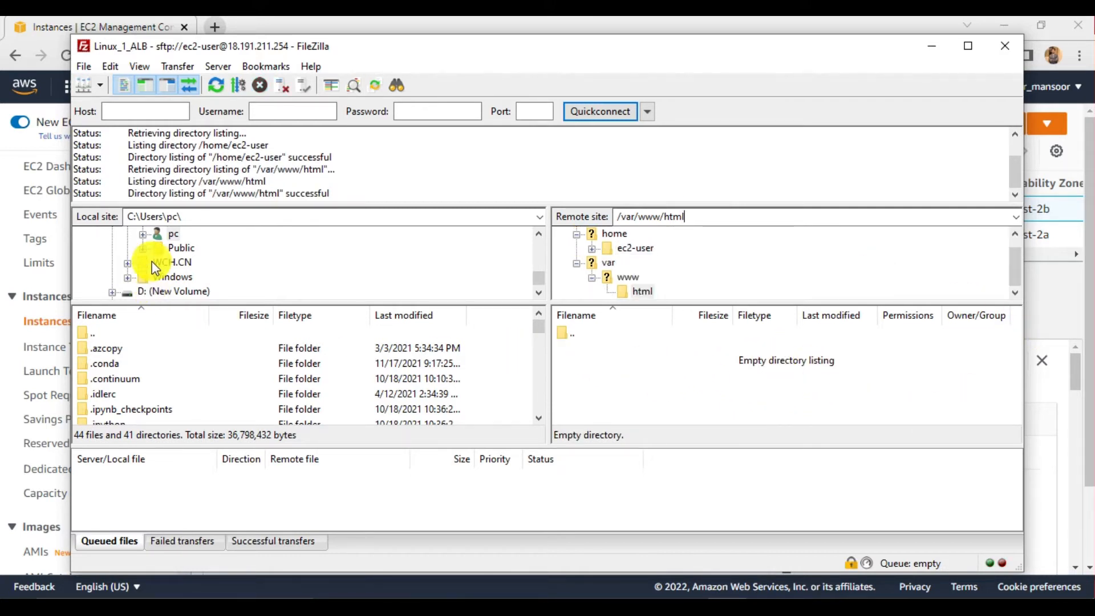
Change the local site's directory to the downloads folder.
scroll(155, 267, up, 5)
scroll(134, 255, down, 6)
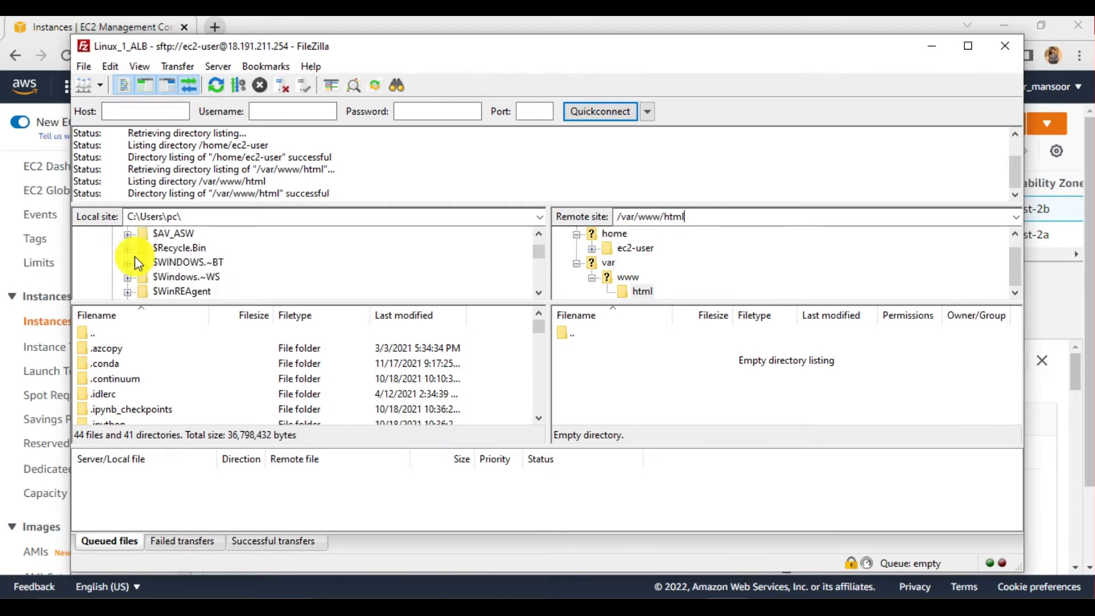
scroll(135, 256, up, 6)
drag(177, 218, 58, 201)
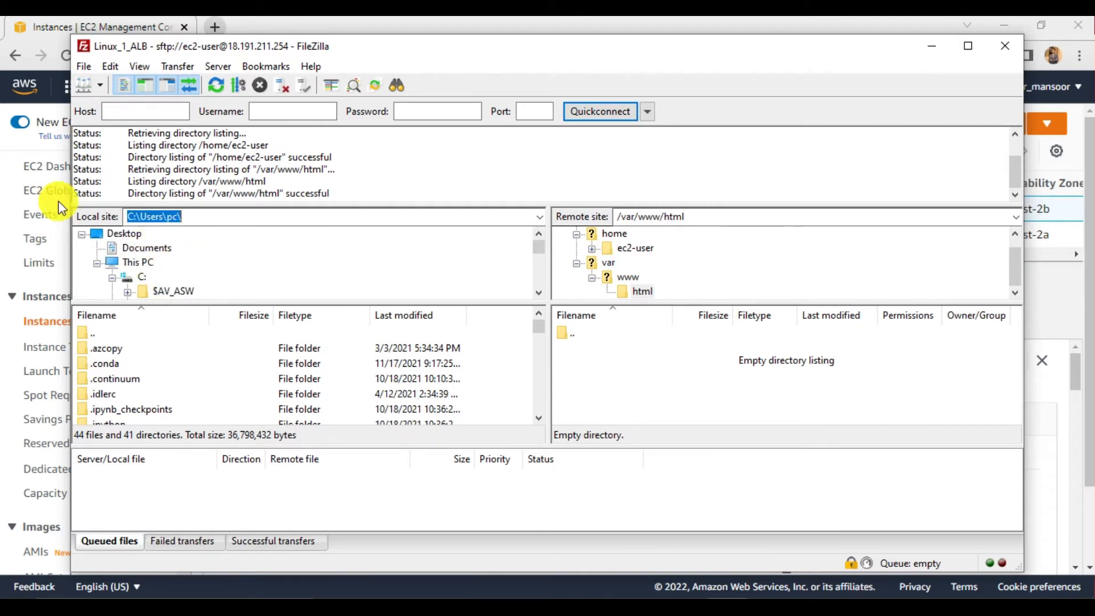
text(downloa)
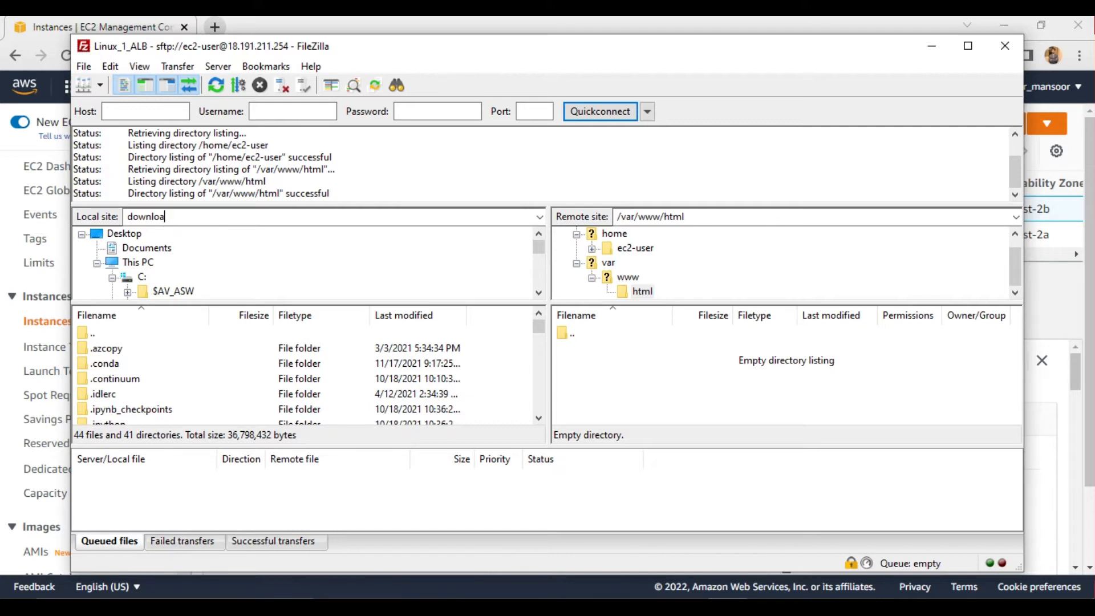
text(ds)
key(Return)
Upload index.html from the local downloads folder to /var/www/html and dismiss the transfer notification.
click(135, 361)
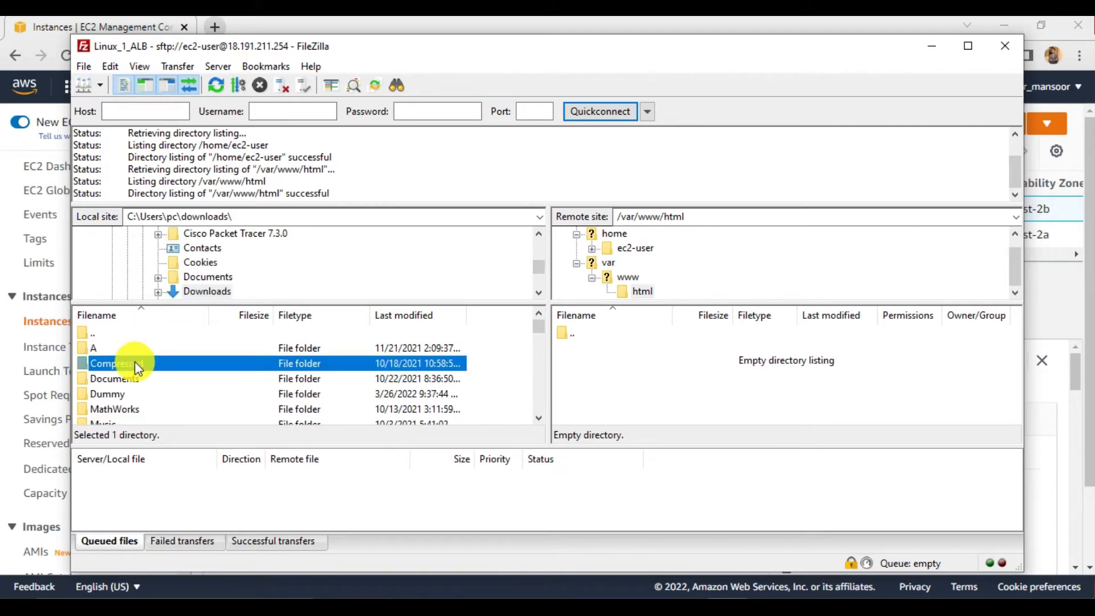
key(i)
key(i)
key(i)
key(i)
key(i)
key(i)
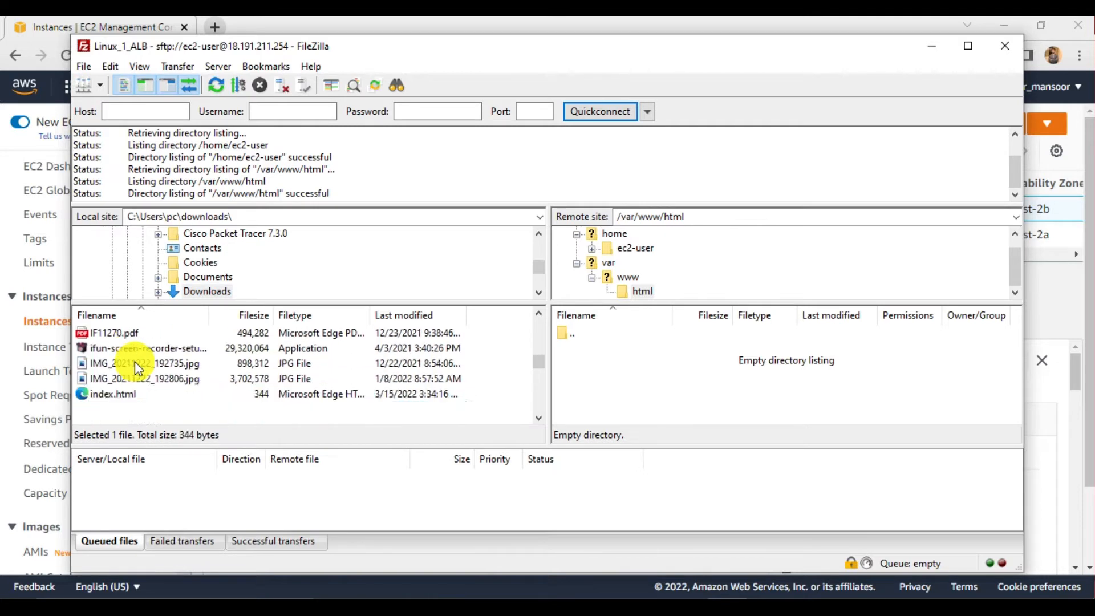
click(127, 380)
right_click(137, 378)
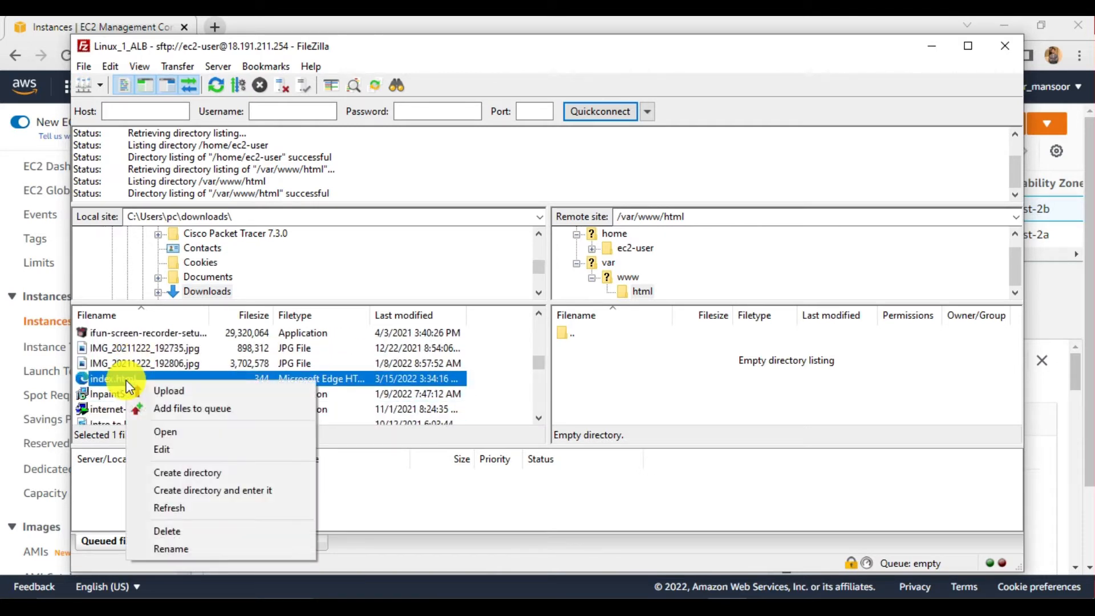
click(154, 390)
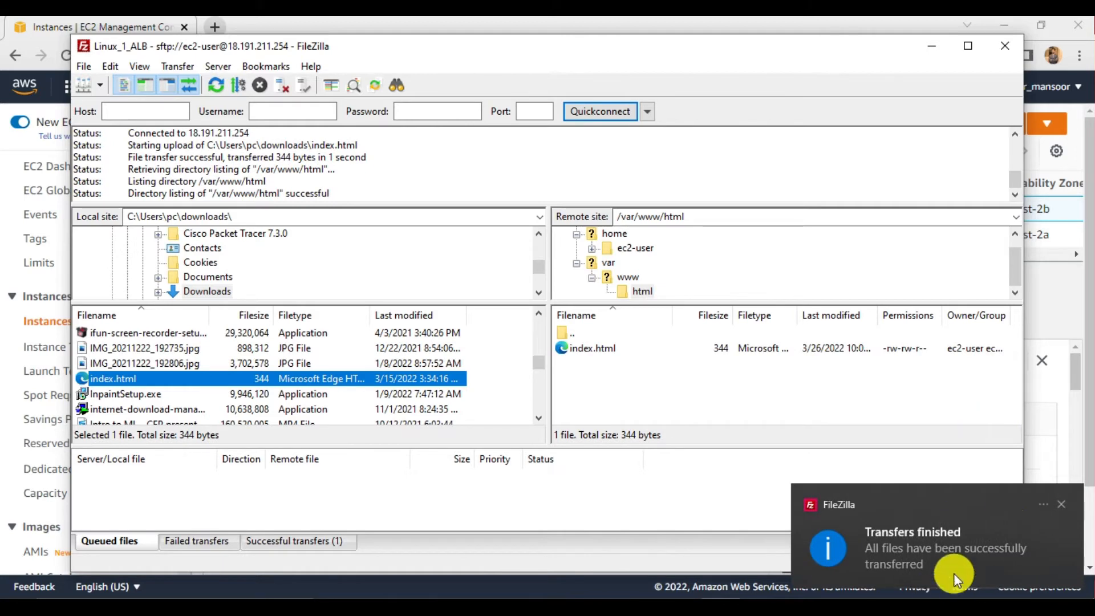
click(1060, 503)
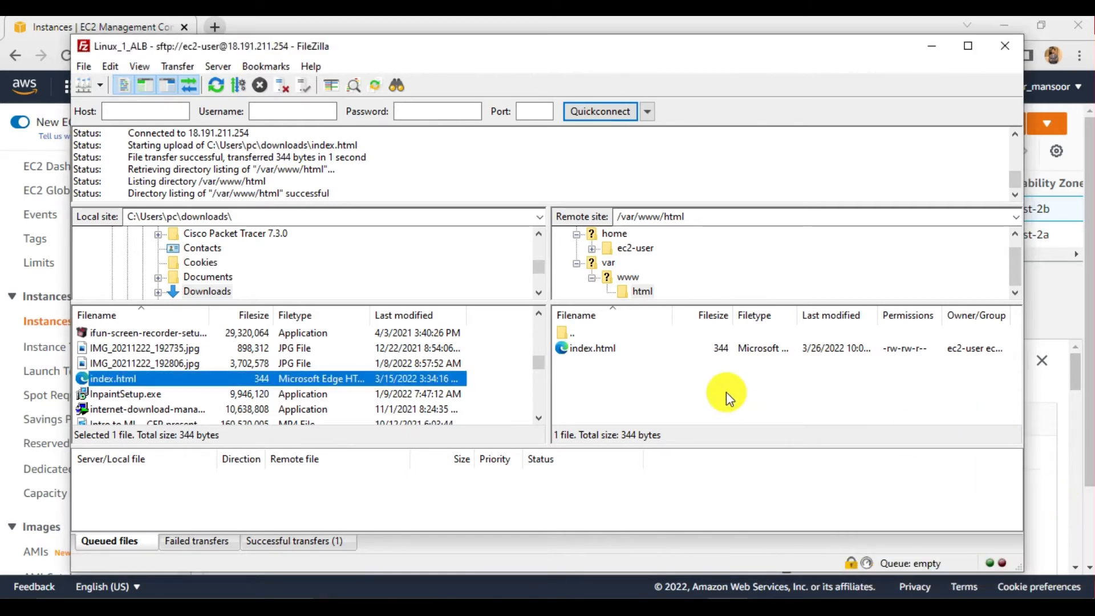
Switch to the Linux terminal session and list the contents of the html directory with ls.
click(679, 607)
key(Return)
key(Return)
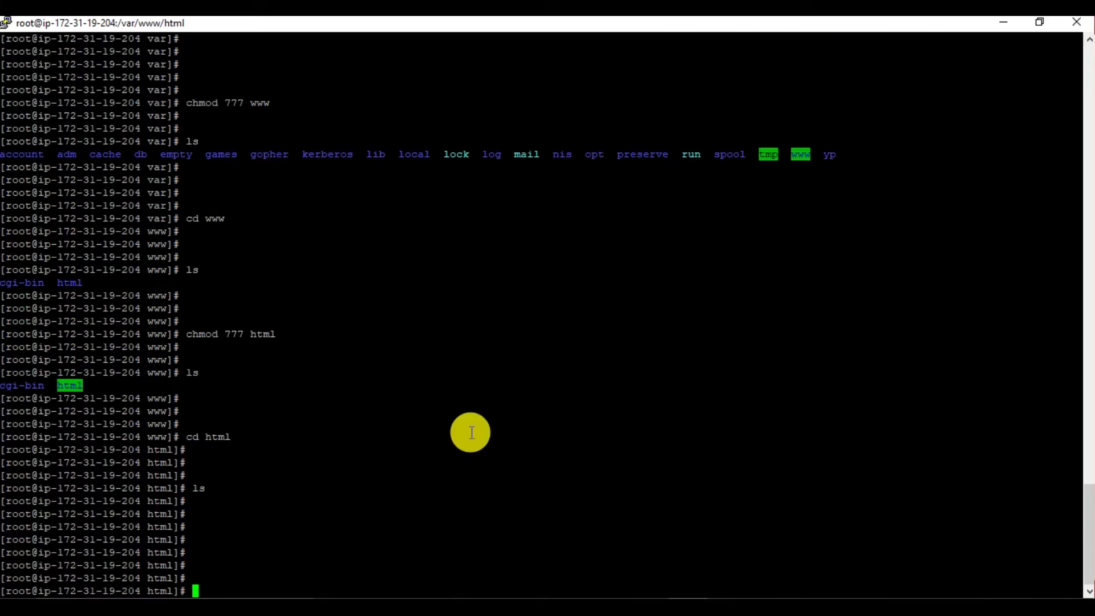
text(ls)
key(Return)
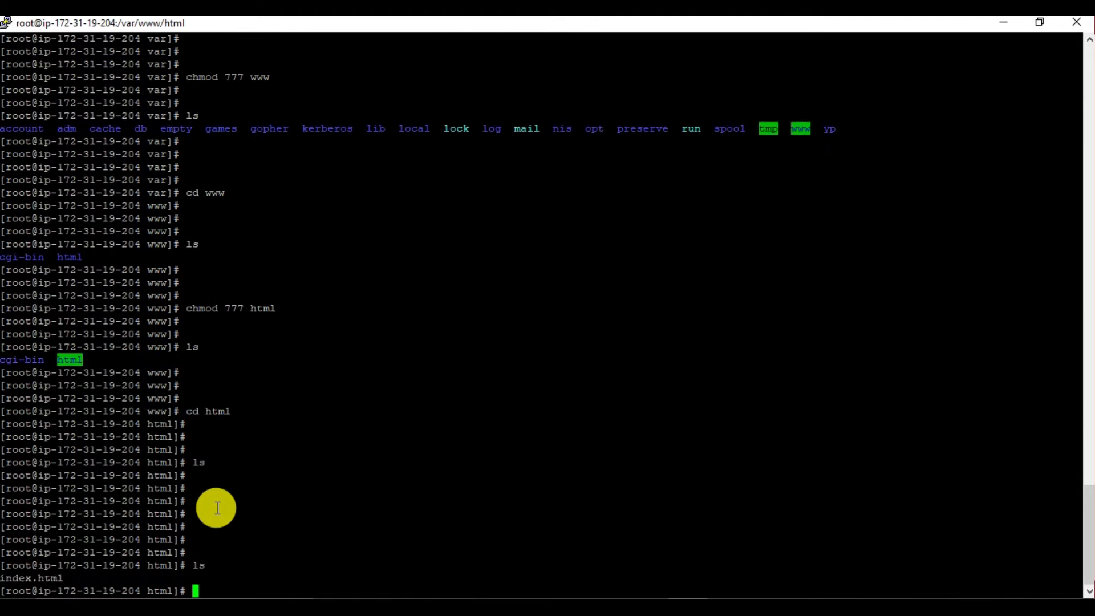
key(Return)
key(Return)
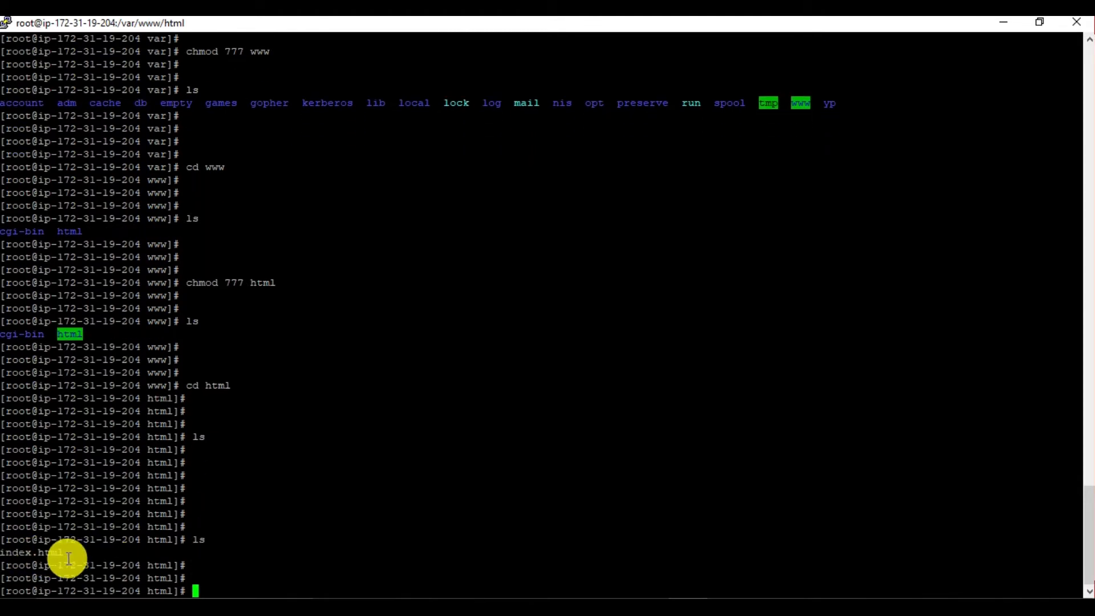
Switch to the browser, view the site at 18.191.211.254 in a new tab, and close that tab.
click(490, 611)
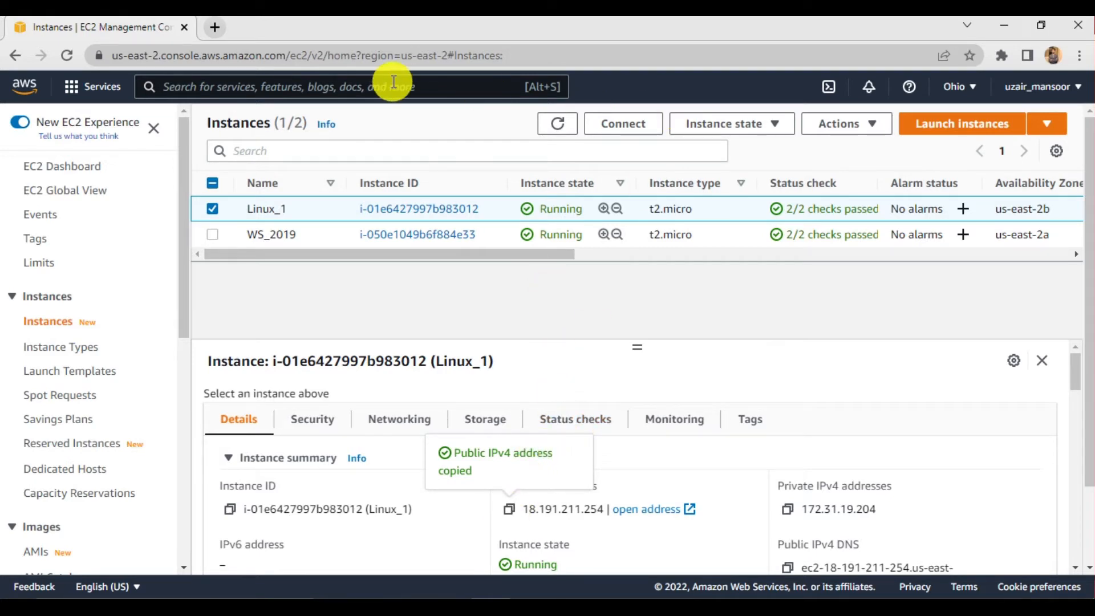
click(218, 28)
text(18.191.211.254)
key(Return)
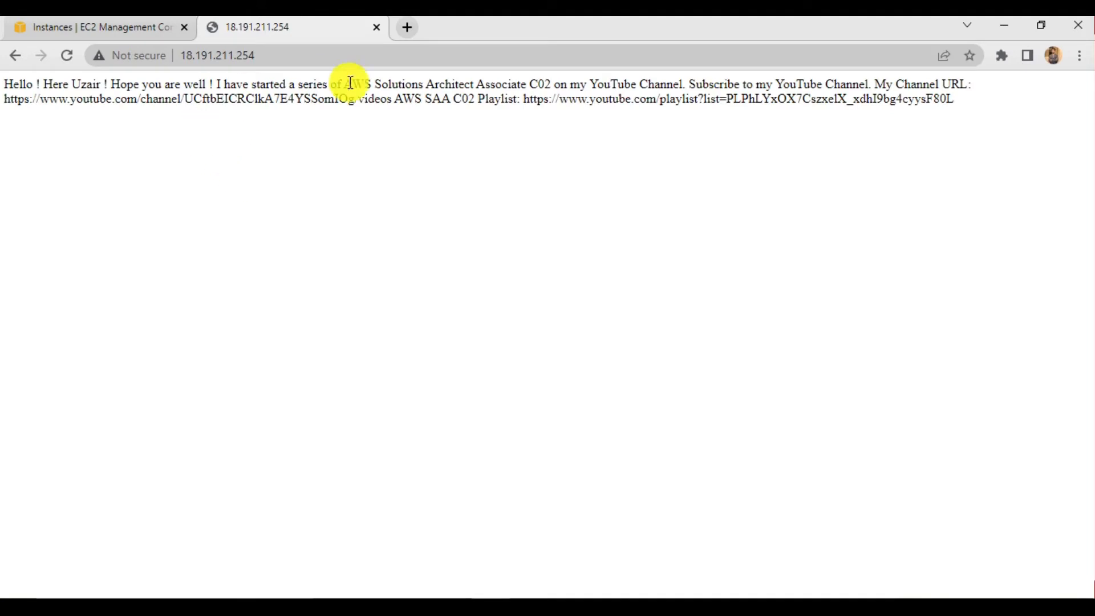
click(378, 29)
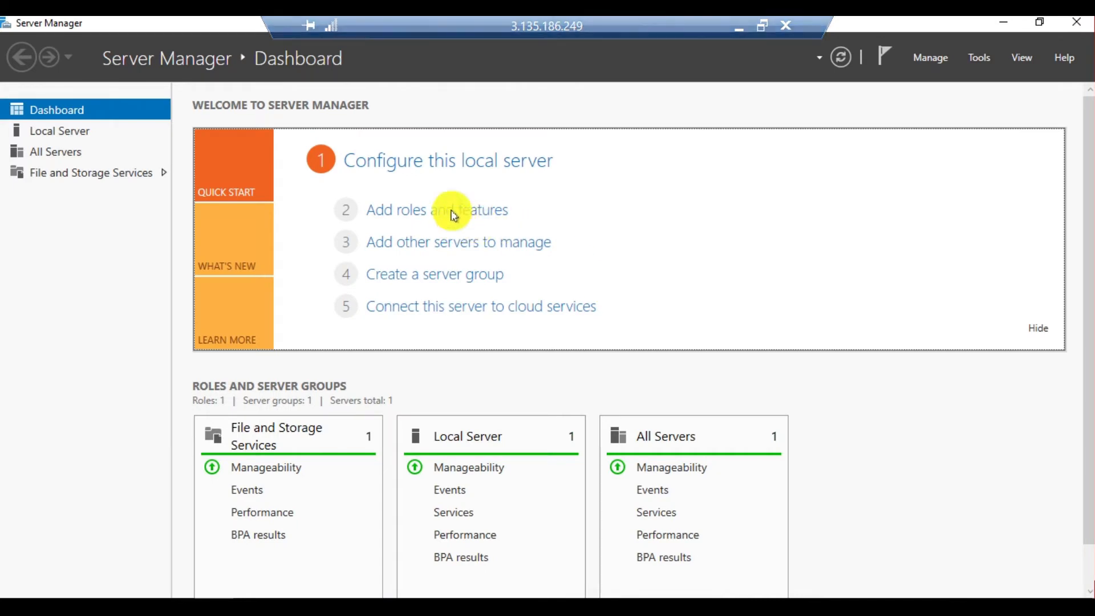
On the Windows server, start a role-based installation for the default server and select the Web Server (IIS) role with its required features.
click(454, 216)
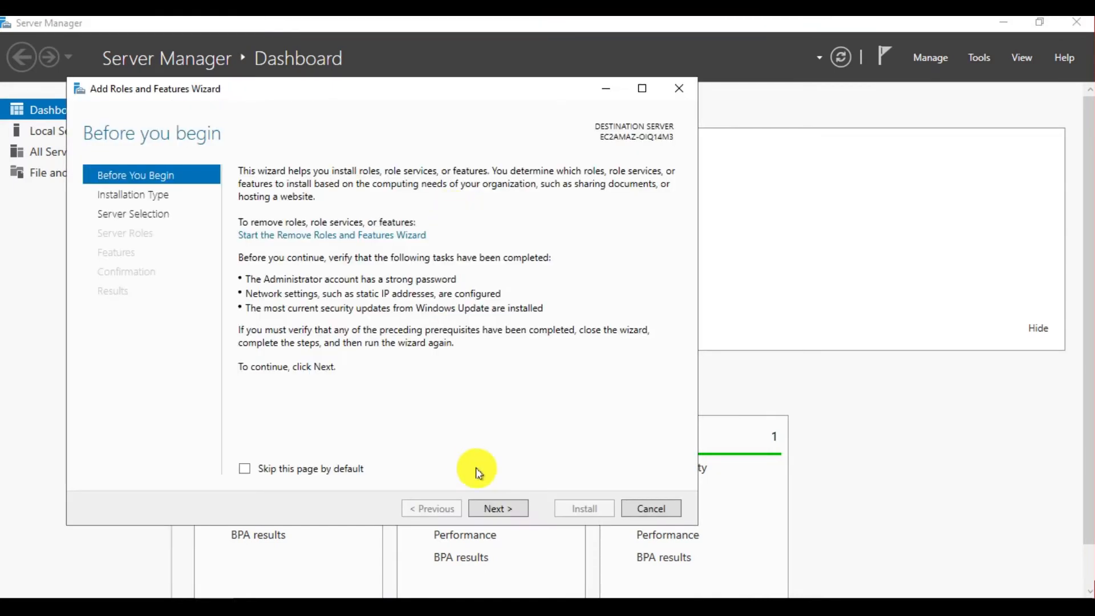
click(498, 508)
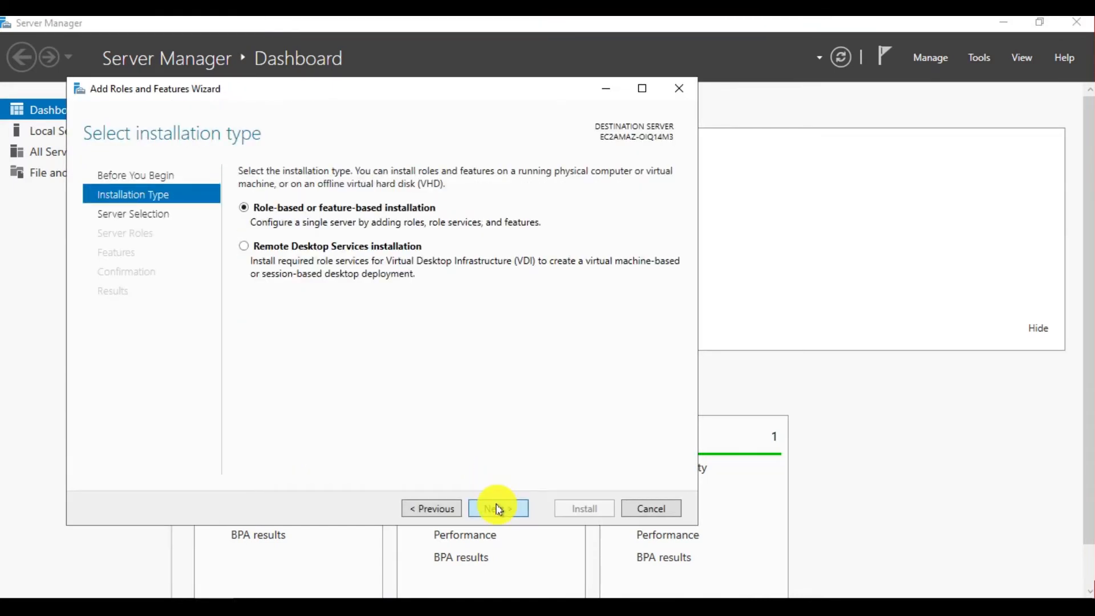
click(498, 509)
click(498, 508)
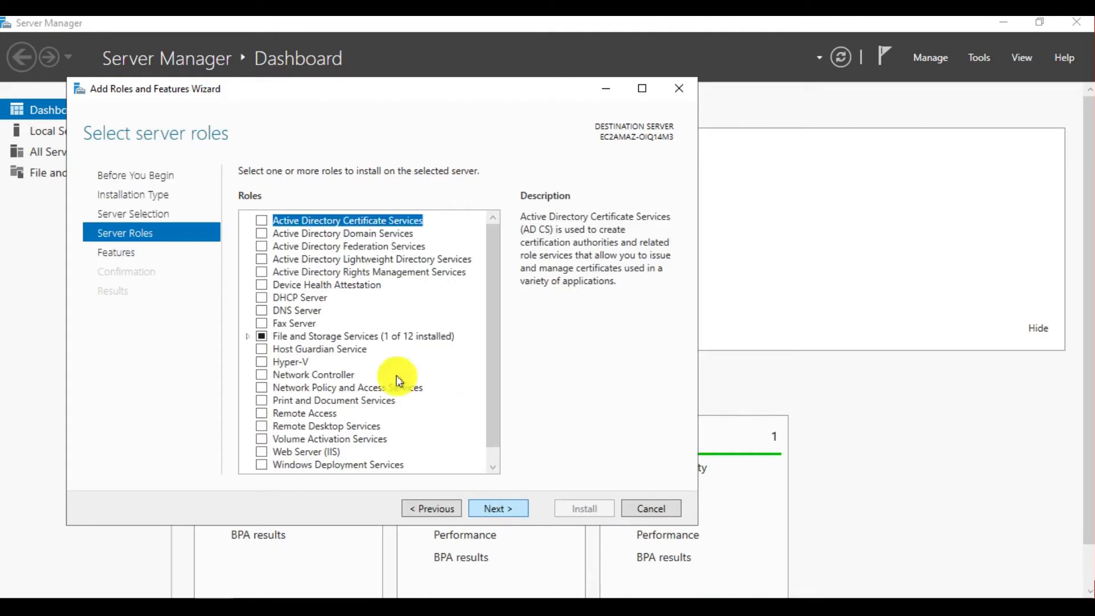
scroll(333, 423, down, 1)
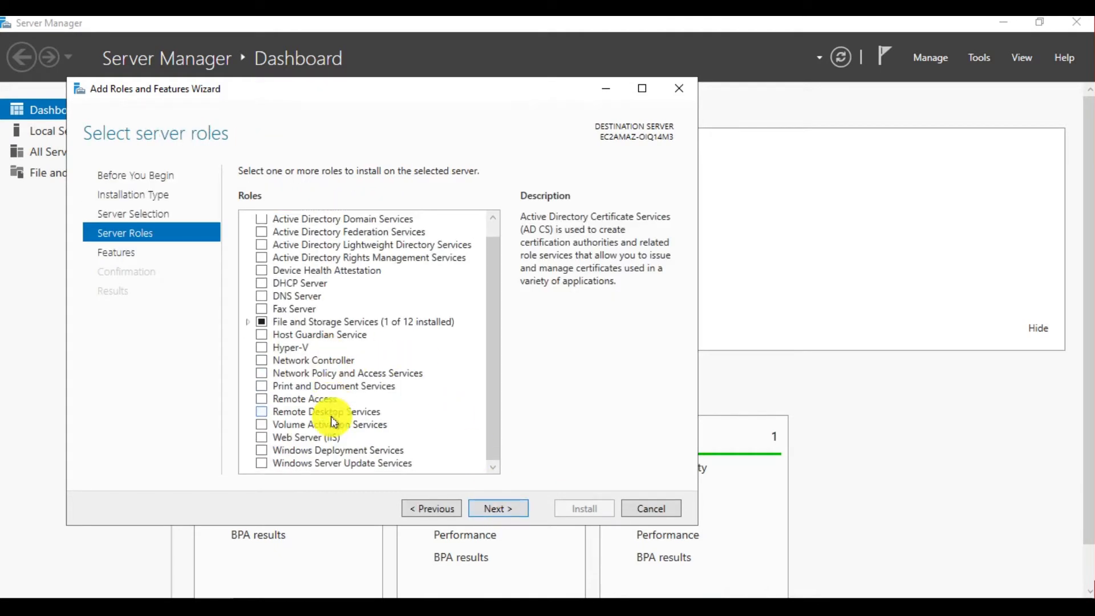
click(268, 440)
click(424, 437)
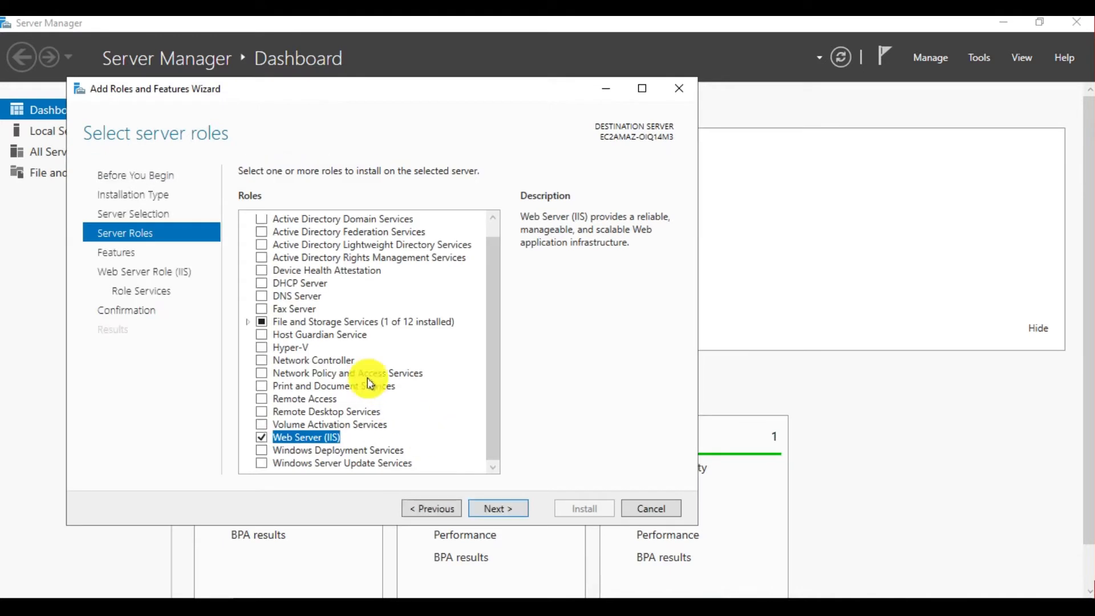
Keep the default features and role services, install Web Server (IIS), and close the wizard once the installation finishes.
click(487, 509)
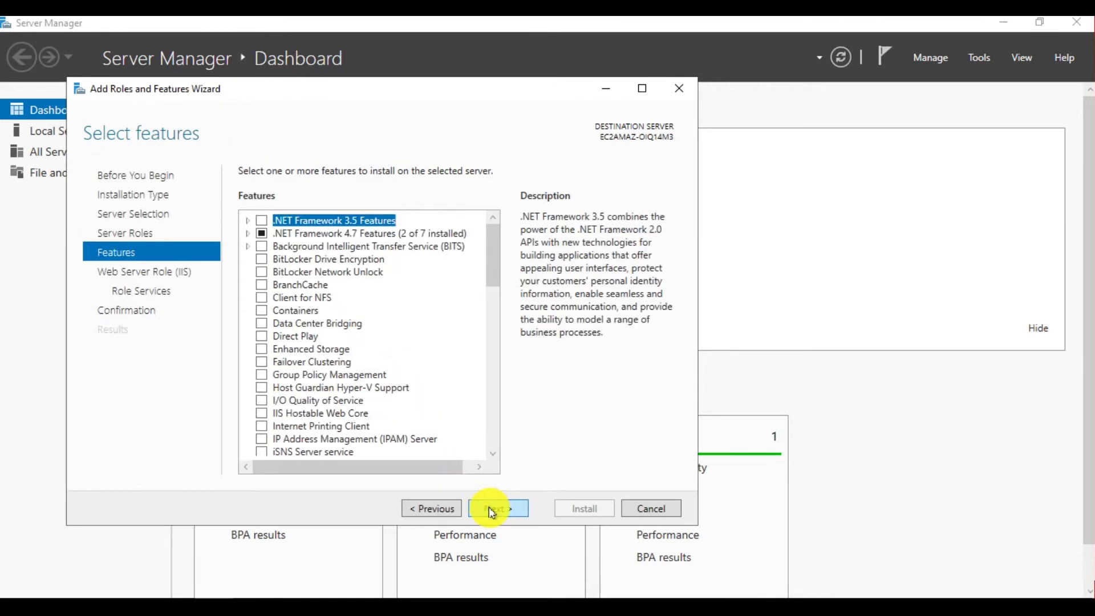
click(494, 512)
click(499, 509)
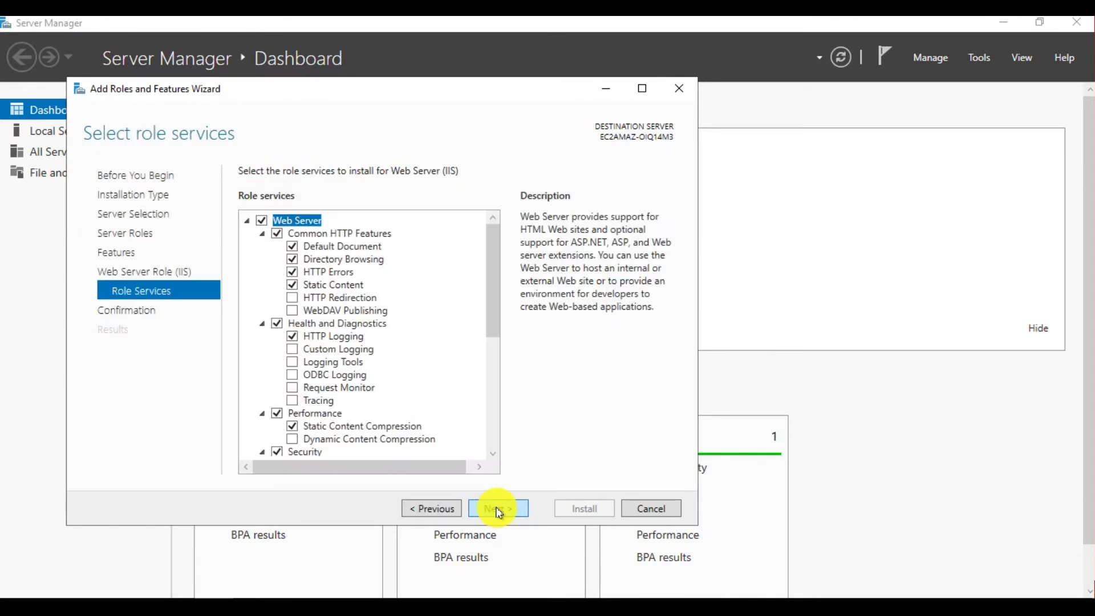
click(504, 512)
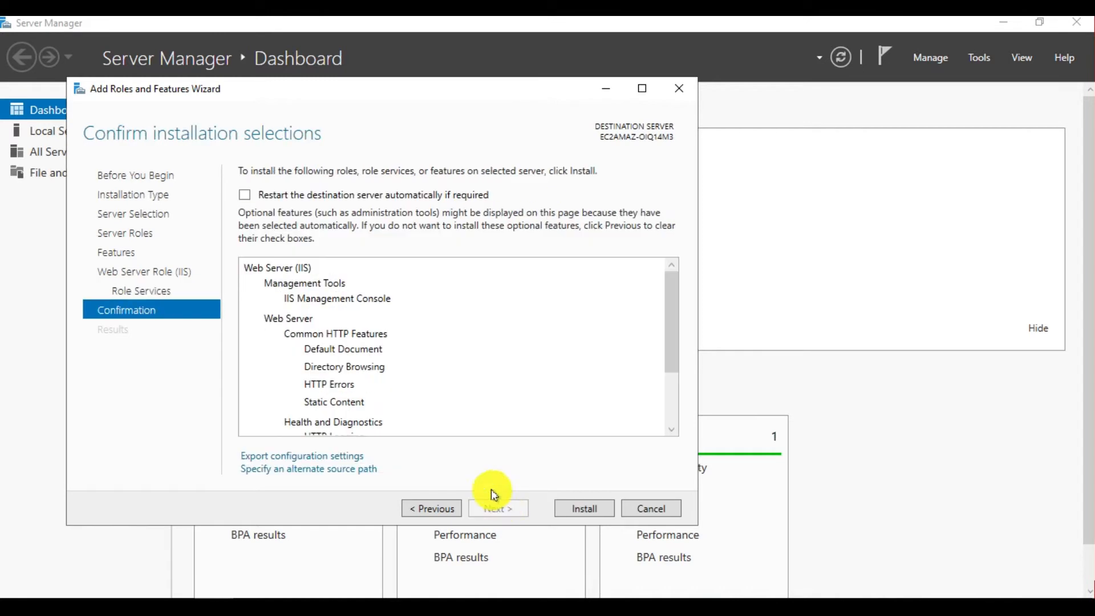
click(568, 509)
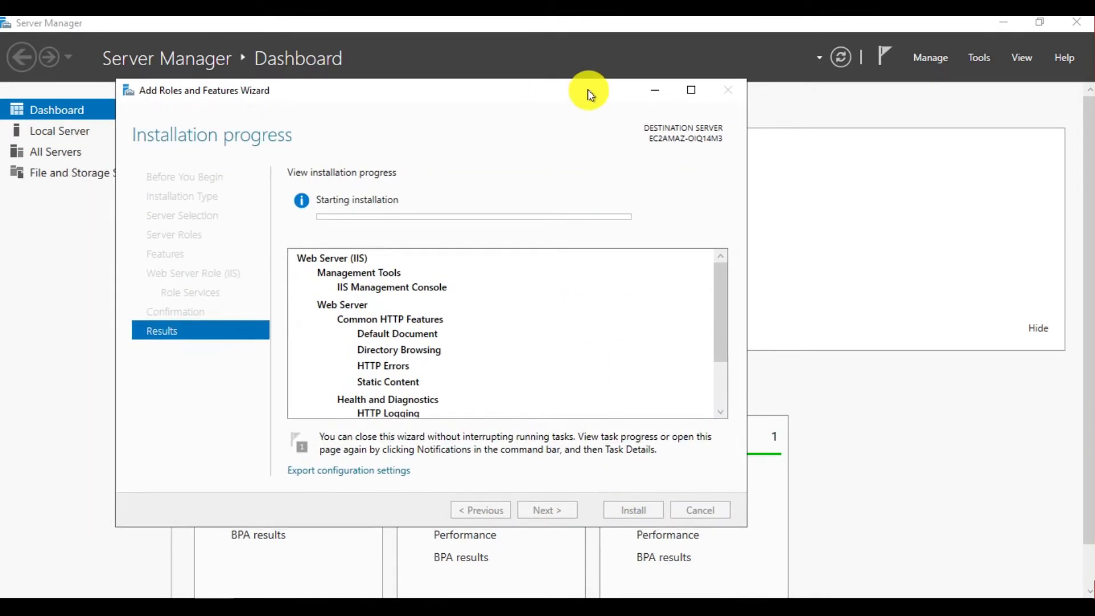
mouse_move(749, 18)
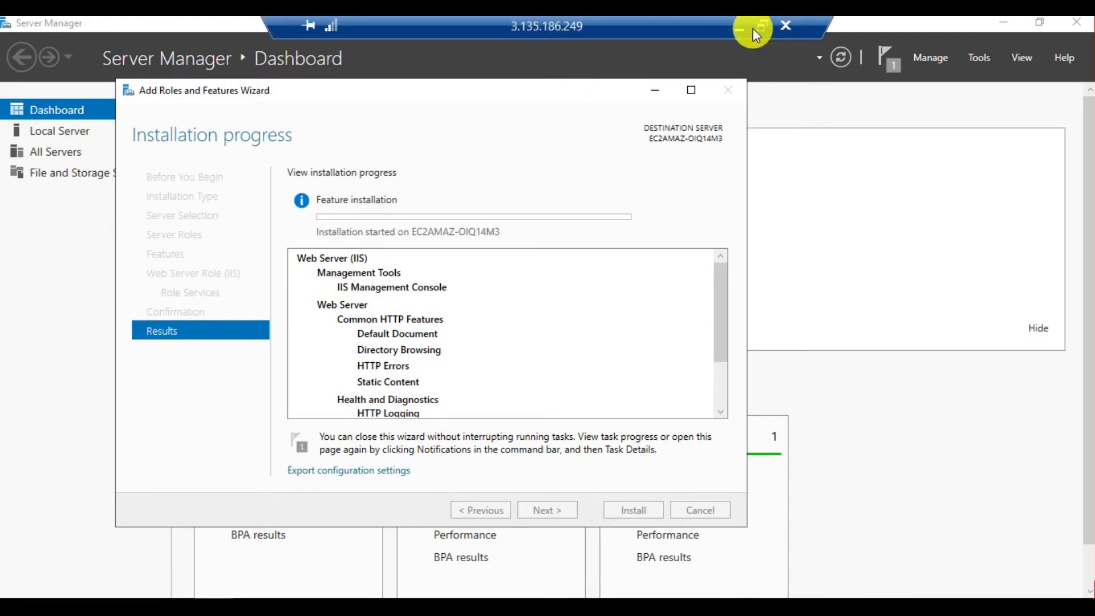
click(762, 26)
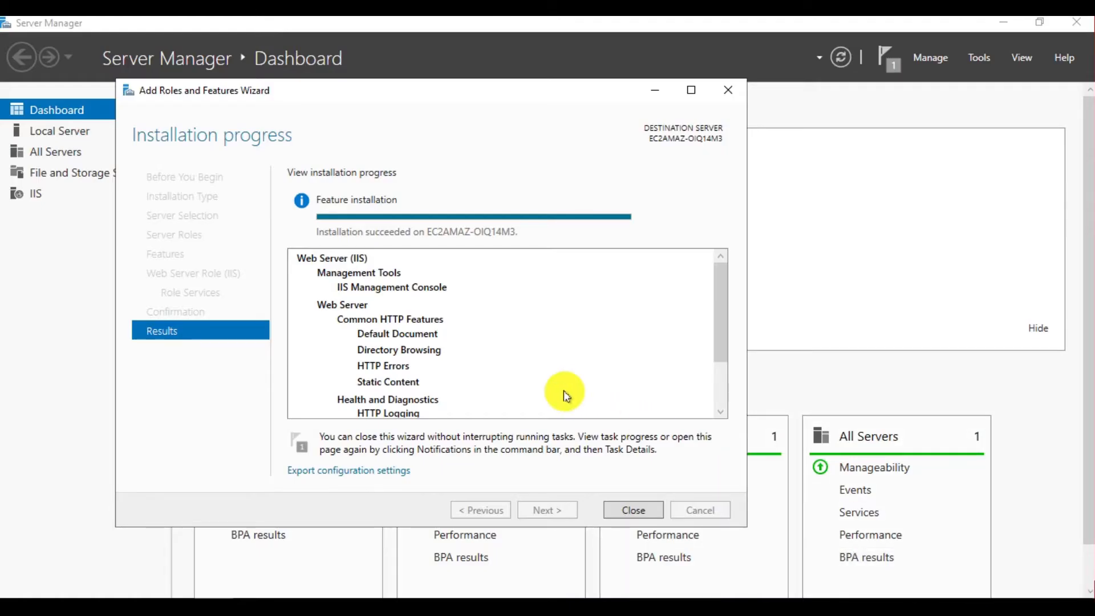
click(631, 515)
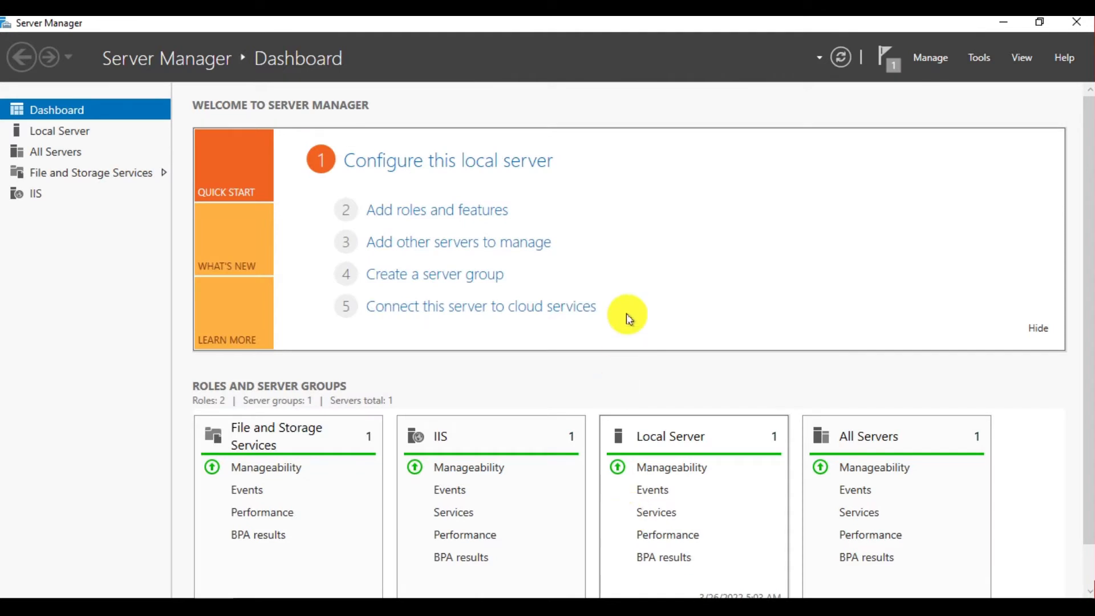
Browse to C:\inetpub\wwwroot in File Explorer and delete both iisstart files.
click(182, 607)
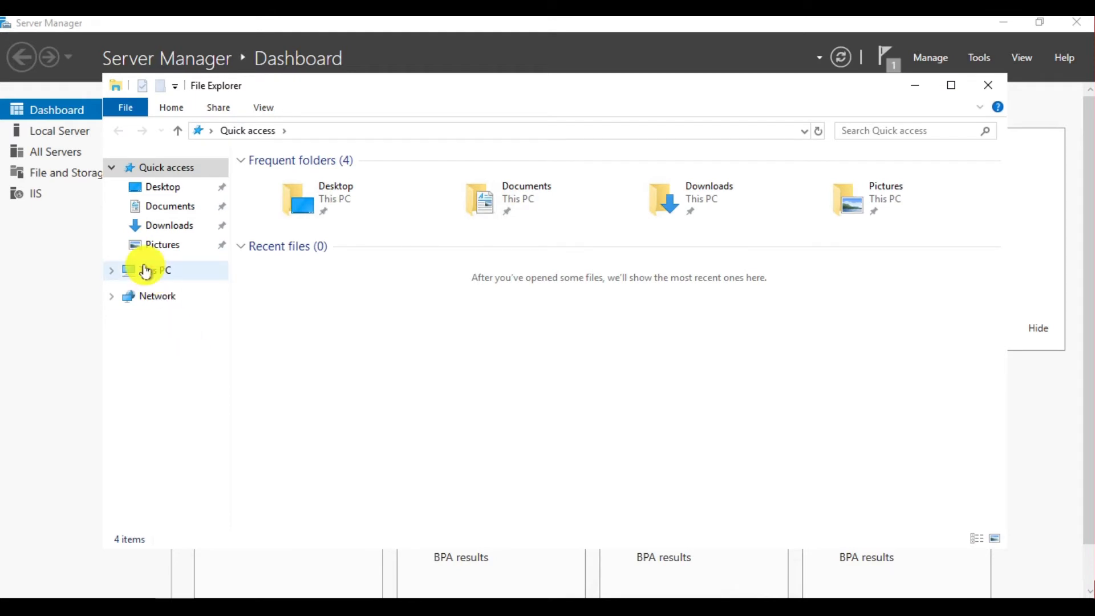
click(146, 271)
click(362, 348)
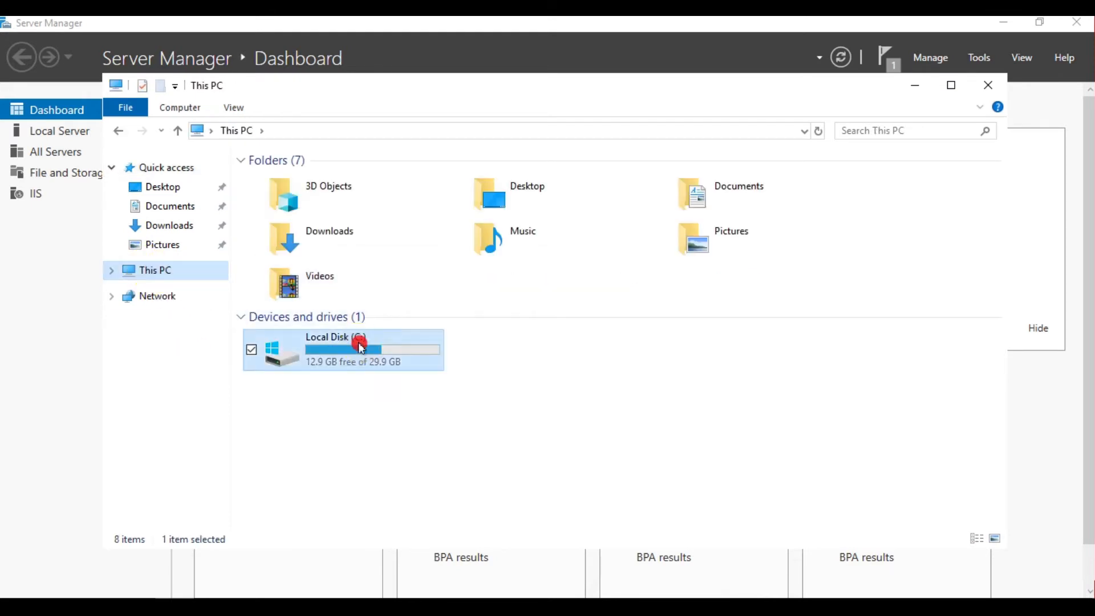
double_click(361, 348)
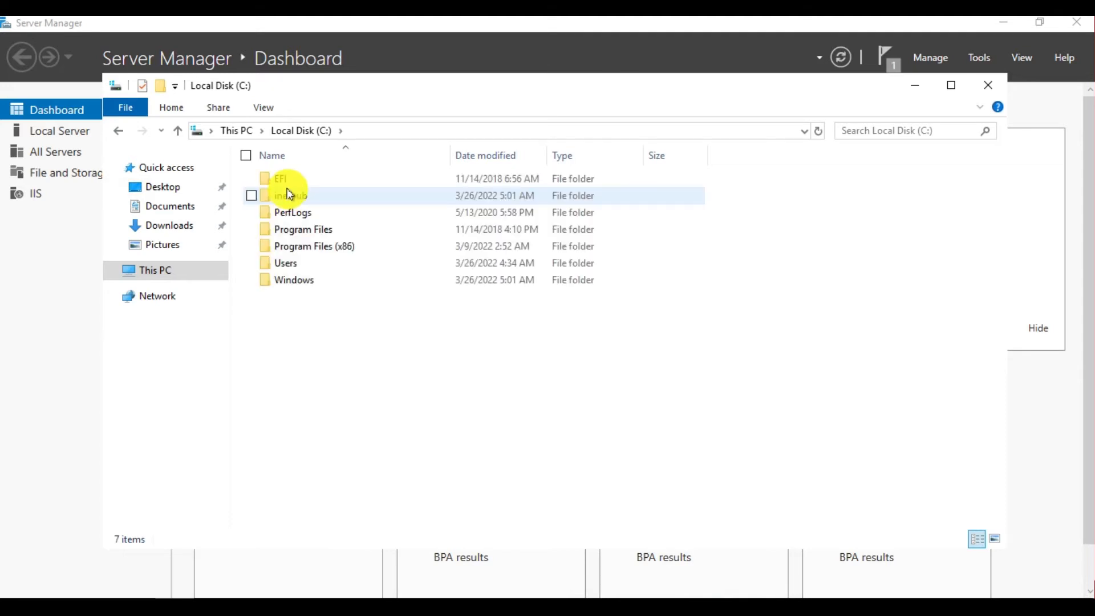
double_click(295, 198)
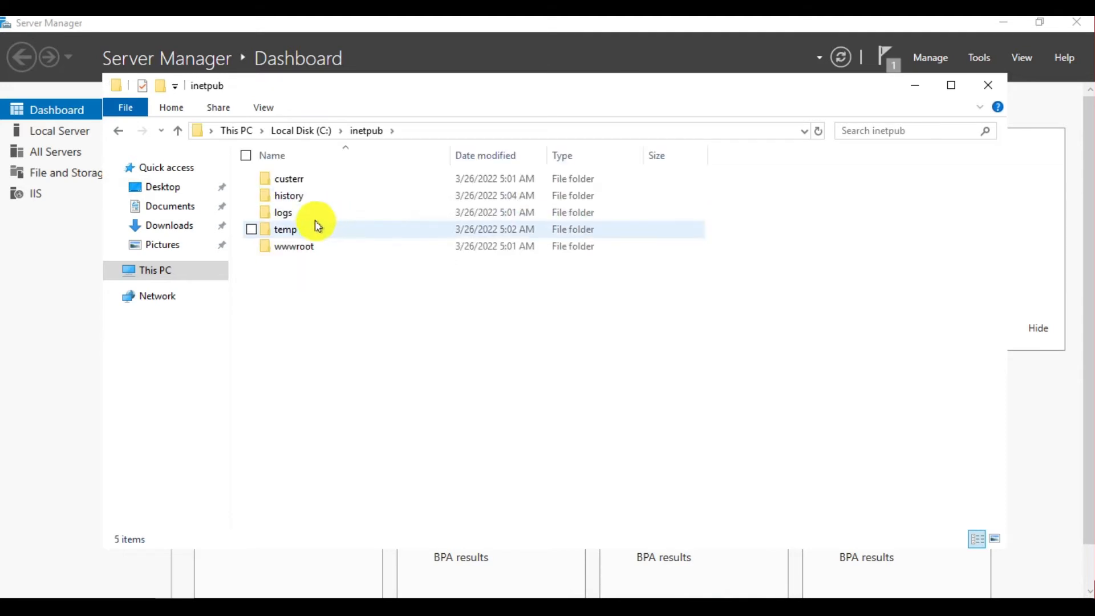
double_click(295, 248)
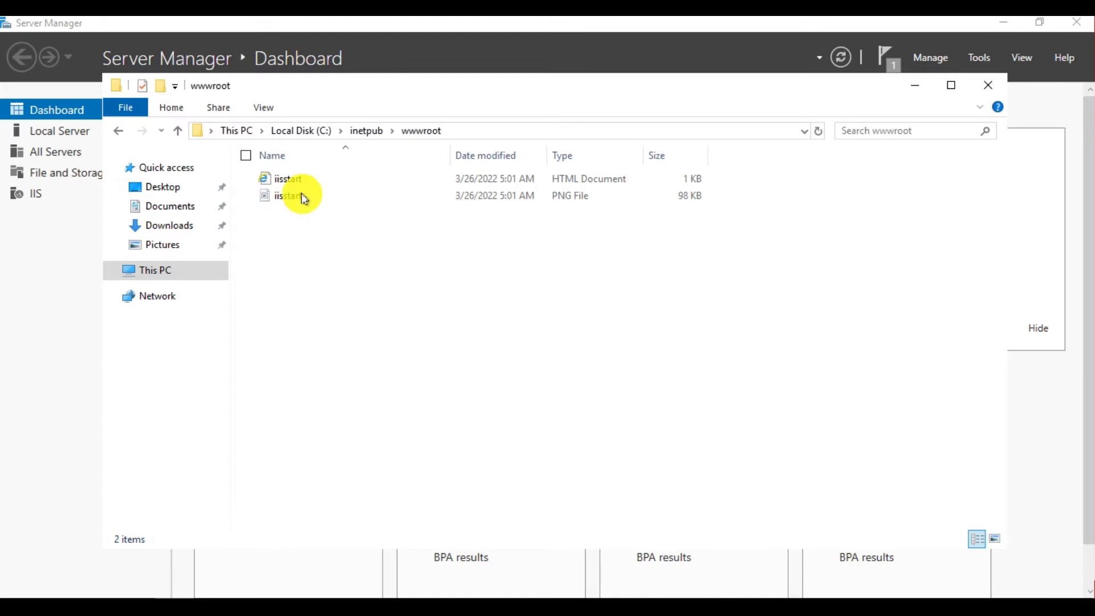
drag(300, 231, 313, 176)
key(Delete)
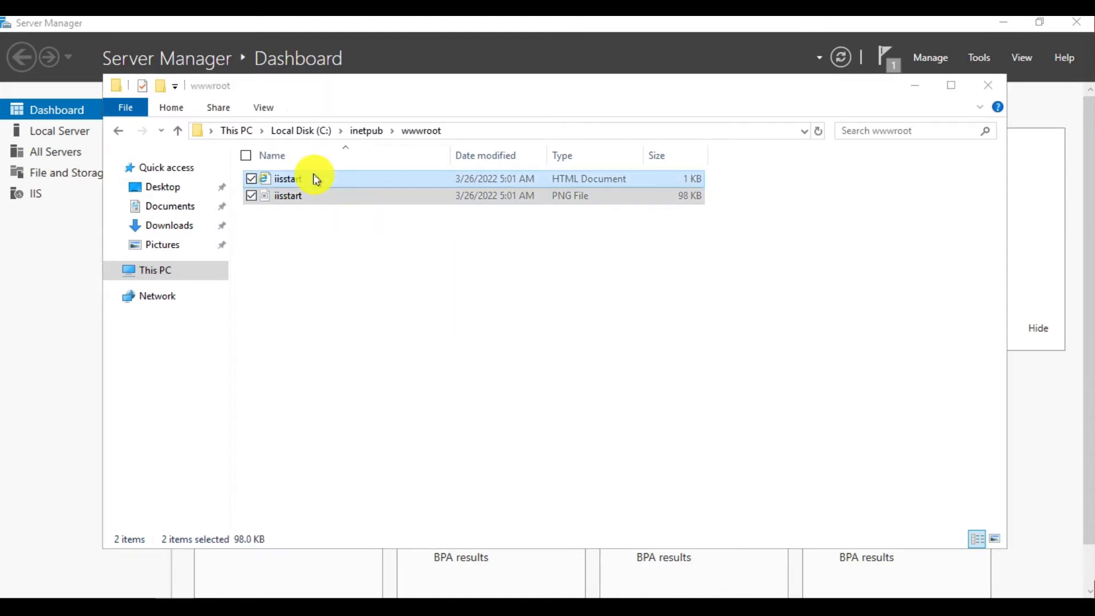
Create a text document named ok in wwwroot and write "Assalam o Alaikum ! How are you ?" in it.
right_click(318, 204)
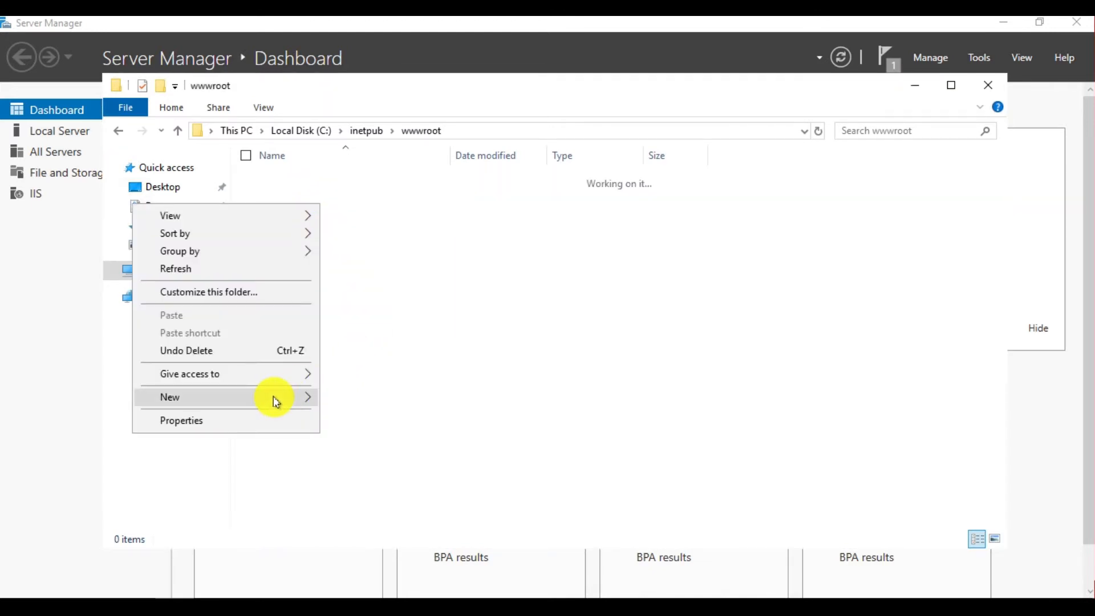
mouse_move(276, 402)
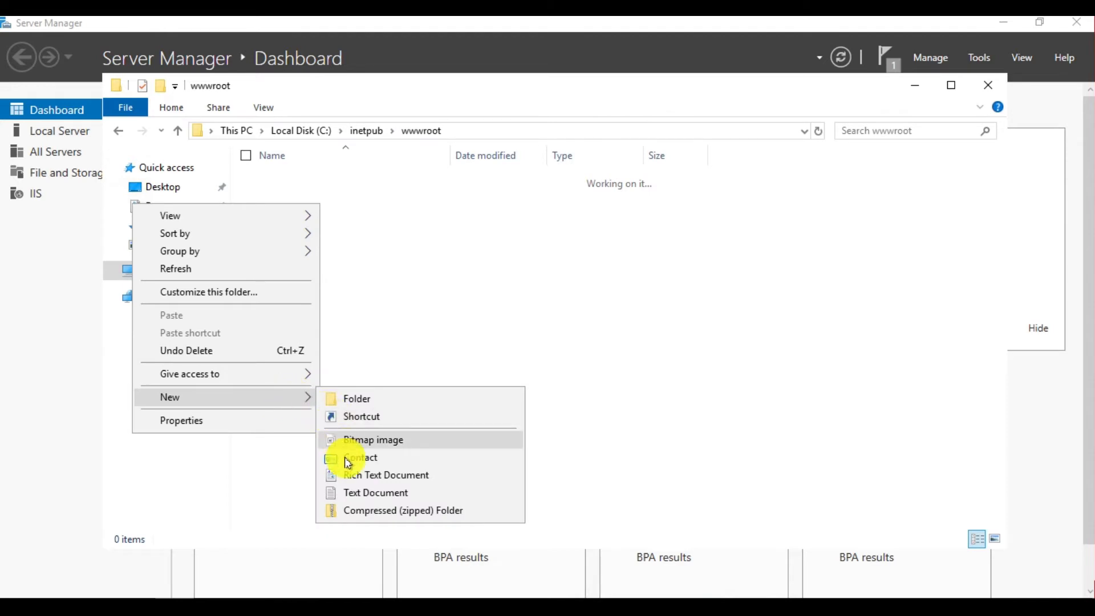
click(354, 494)
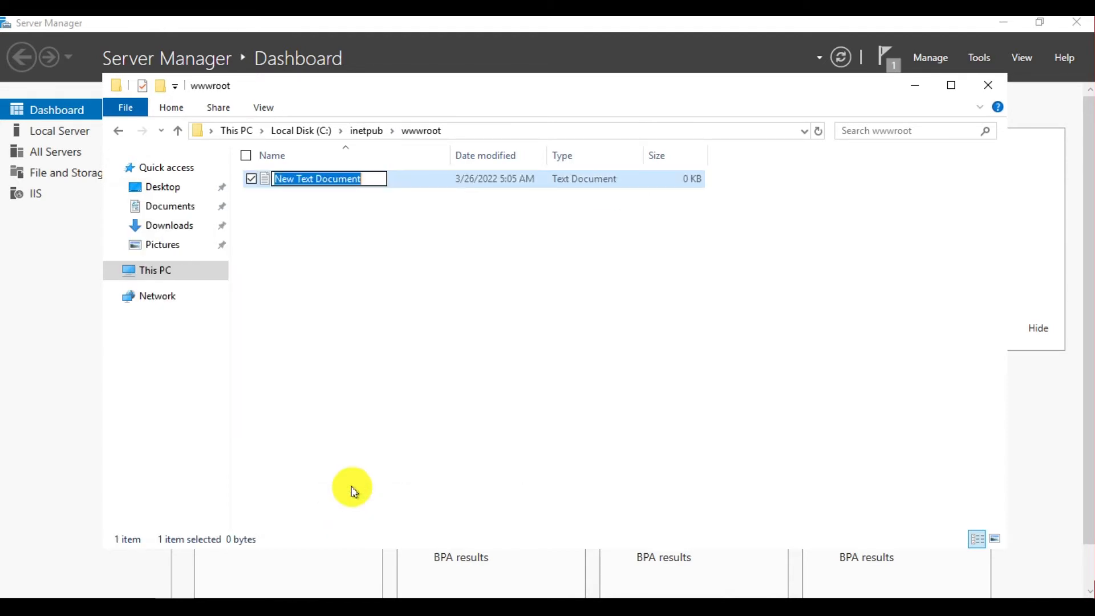
text(ok)
key(Return)
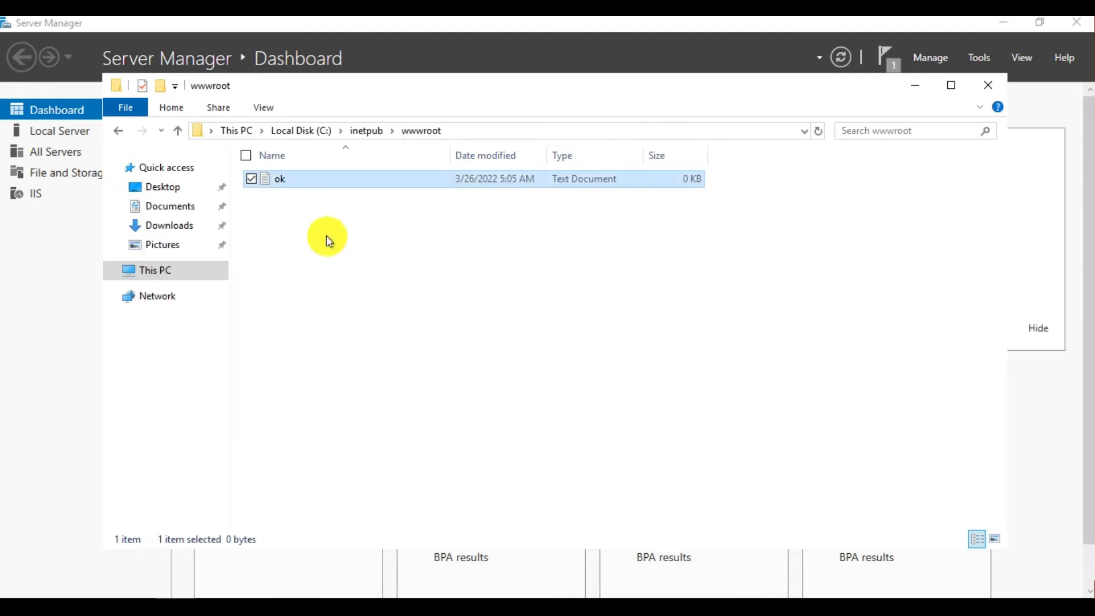
double_click(334, 181)
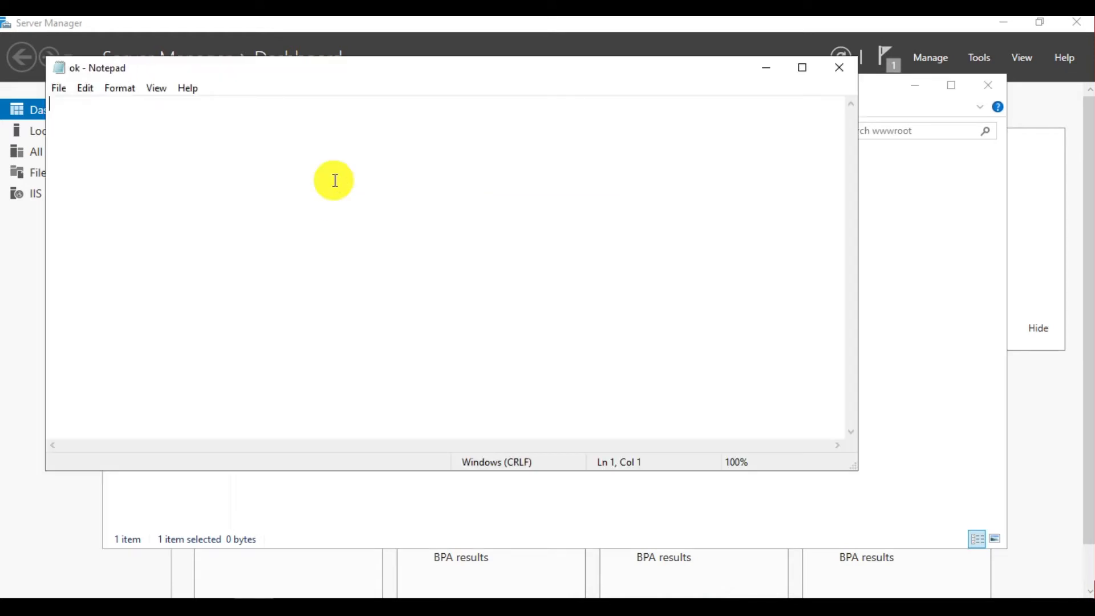
text(A)
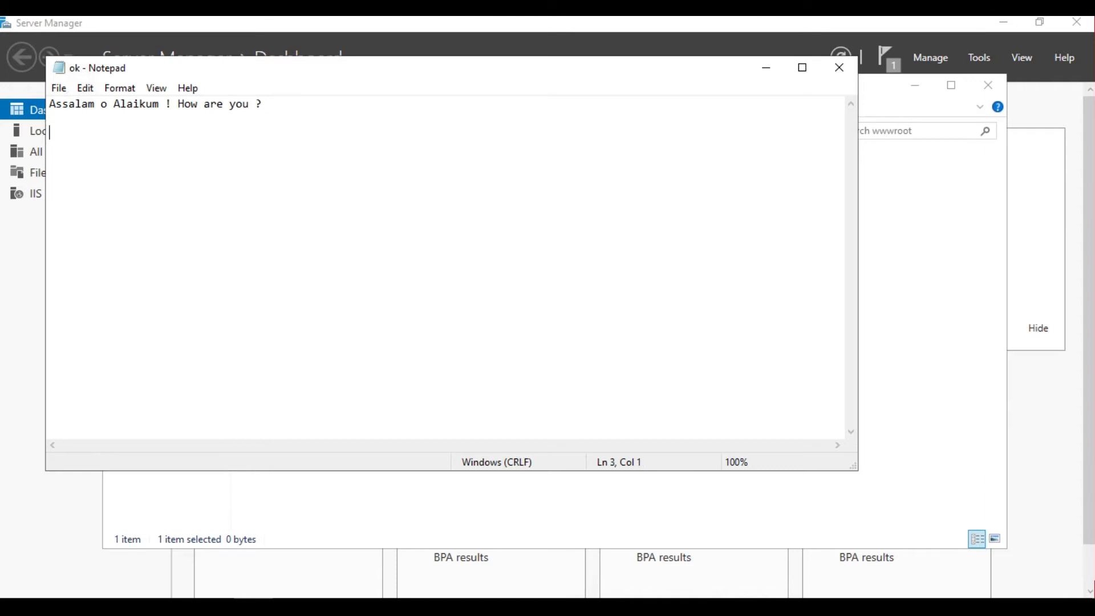
Save the text as an HTML document named index in wwwroot, then close Notepad and the folder window.
click(57, 91)
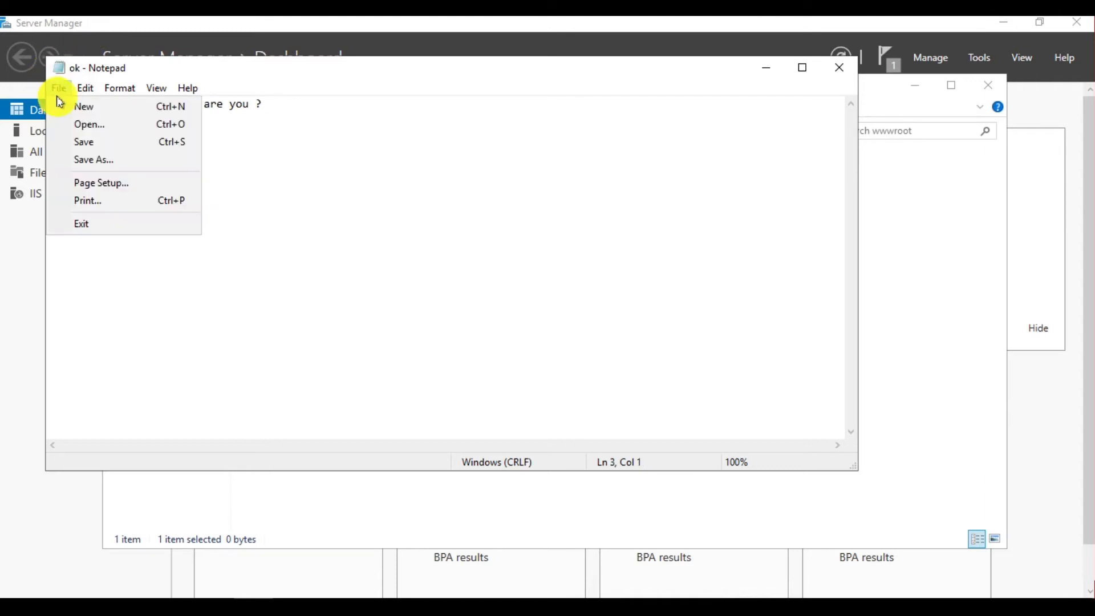
click(94, 160)
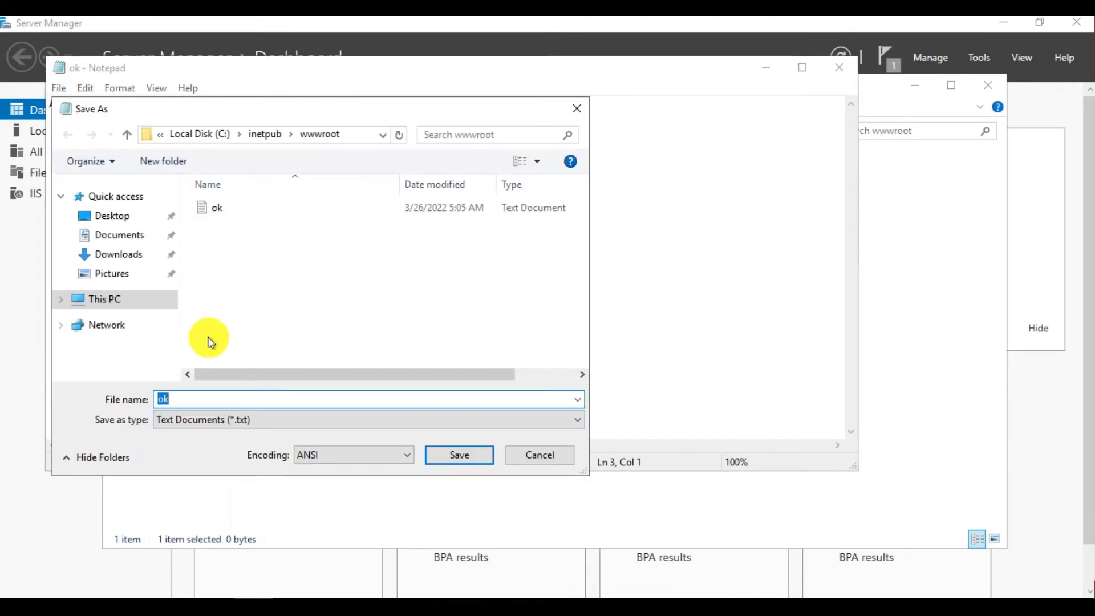
text(index.)
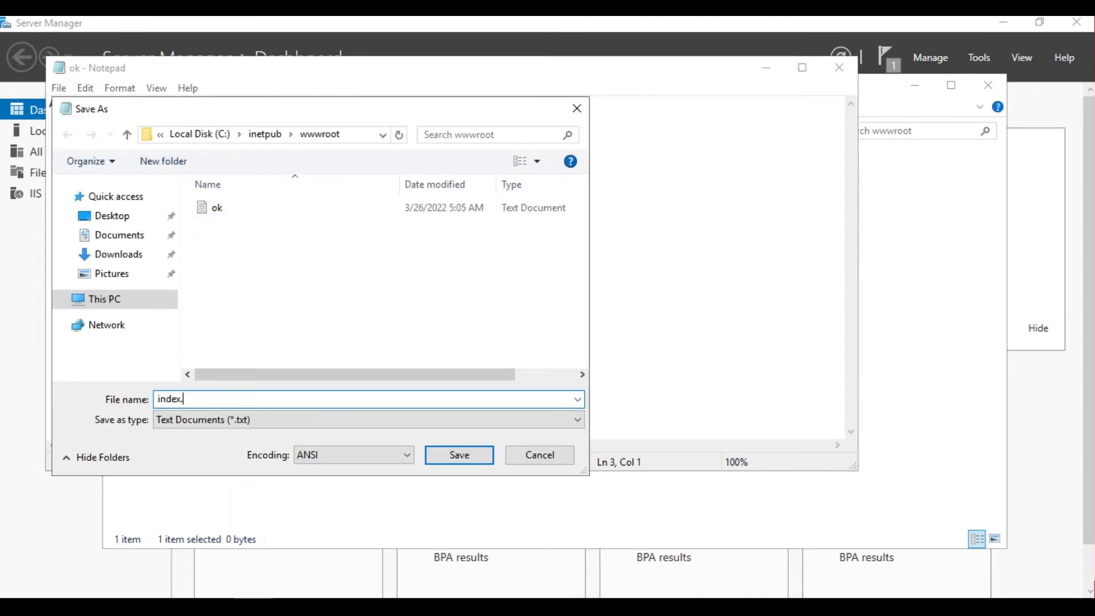
click(457, 454)
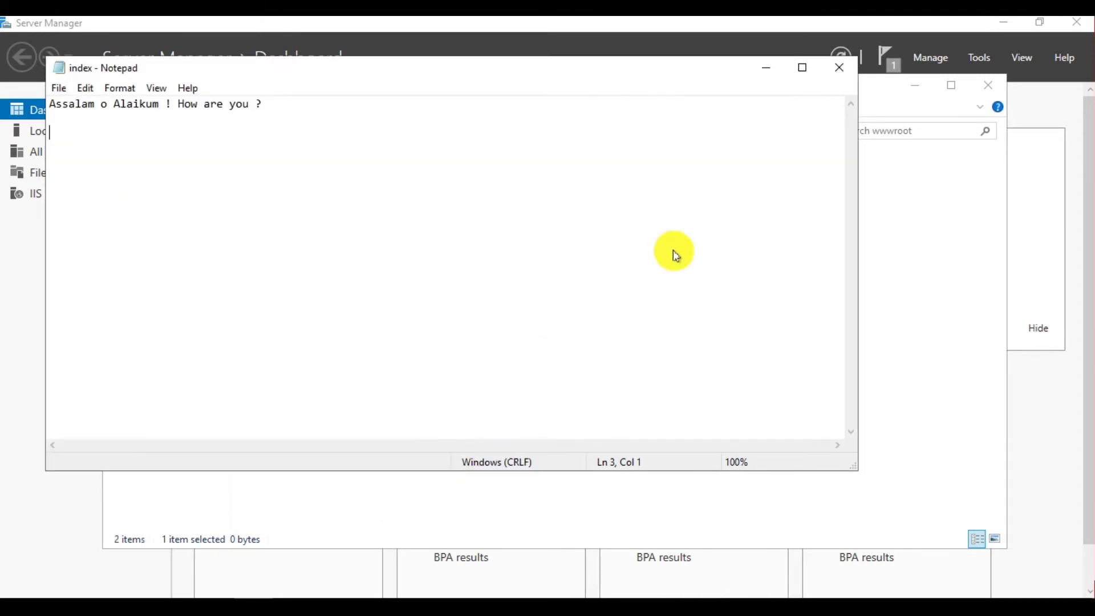
click(840, 67)
click(566, 218)
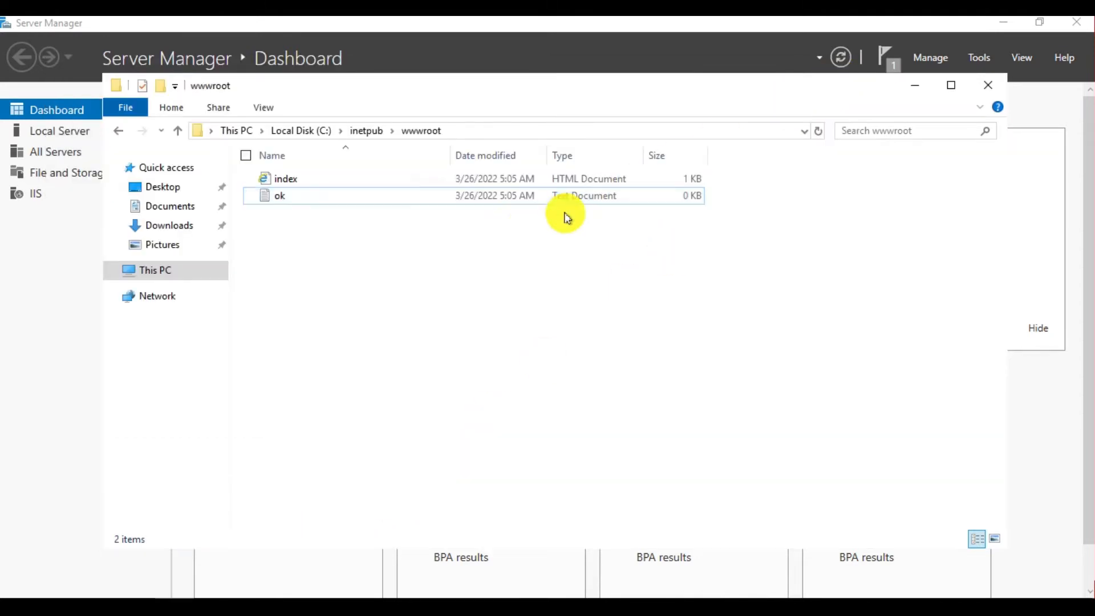
right_click(507, 235)
click(469, 297)
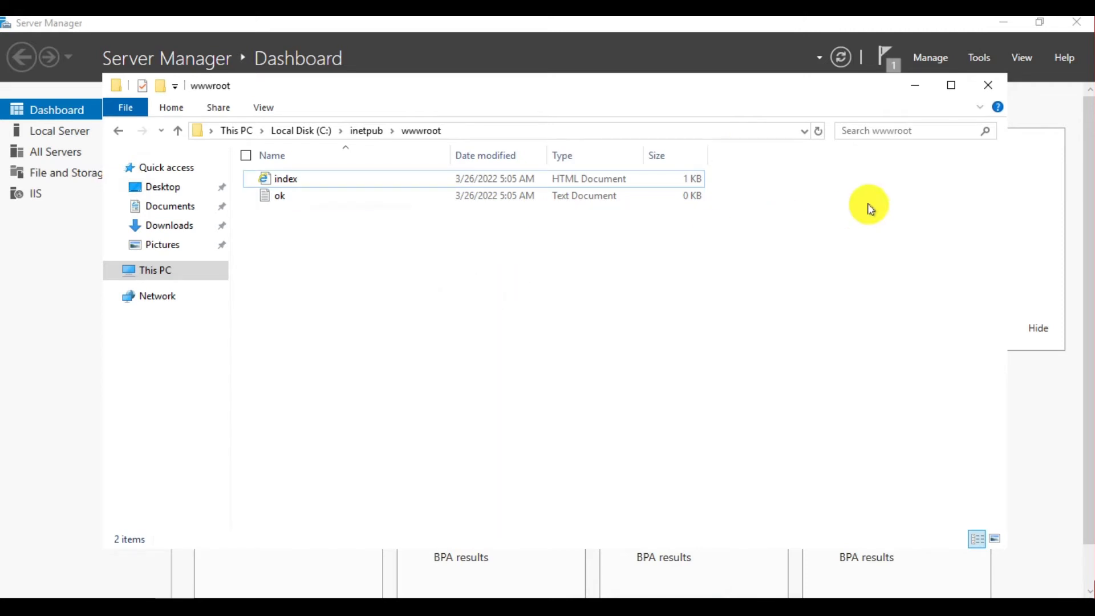
click(988, 85)
Switch to the browser, copy the WS_2019 instance's public IPv4 address, view its site in a new tab, and close that tab.
mouse_move(593, 22)
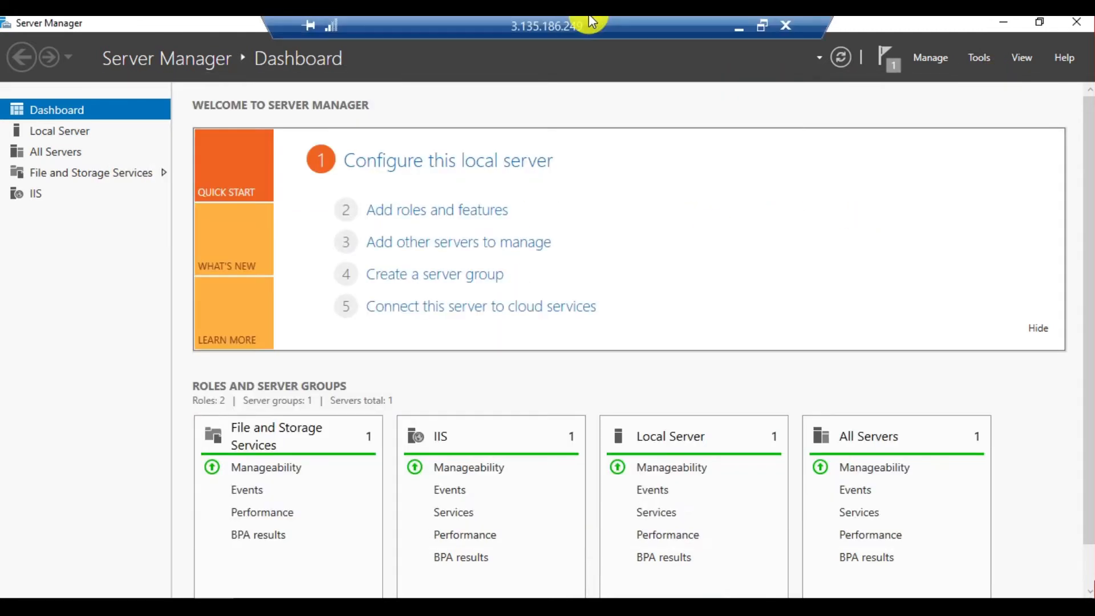
click(734, 27)
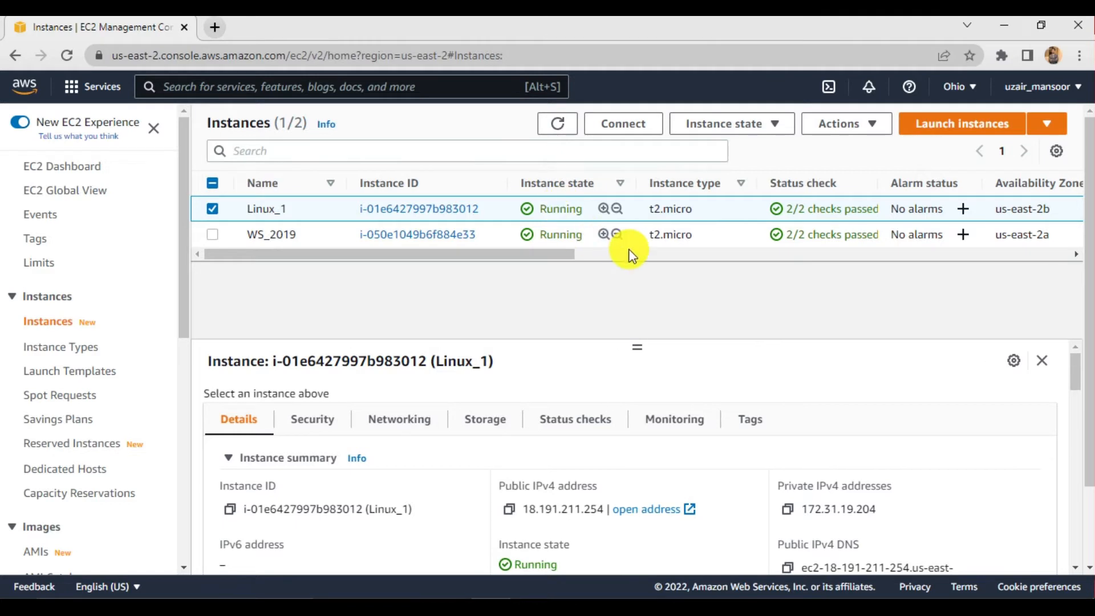
click(212, 234)
click(213, 209)
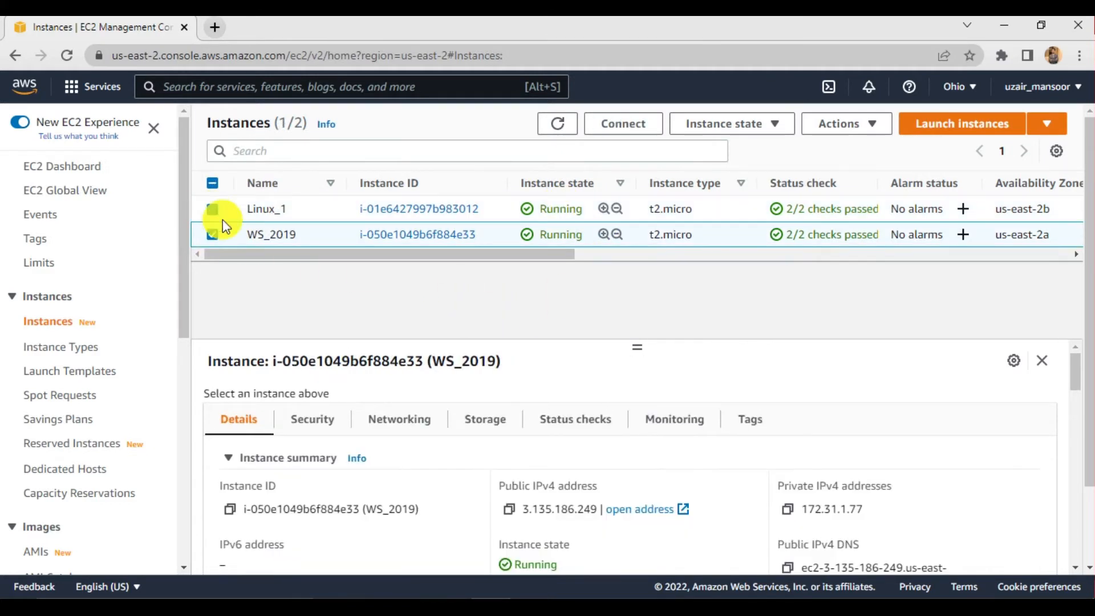
click(509, 509)
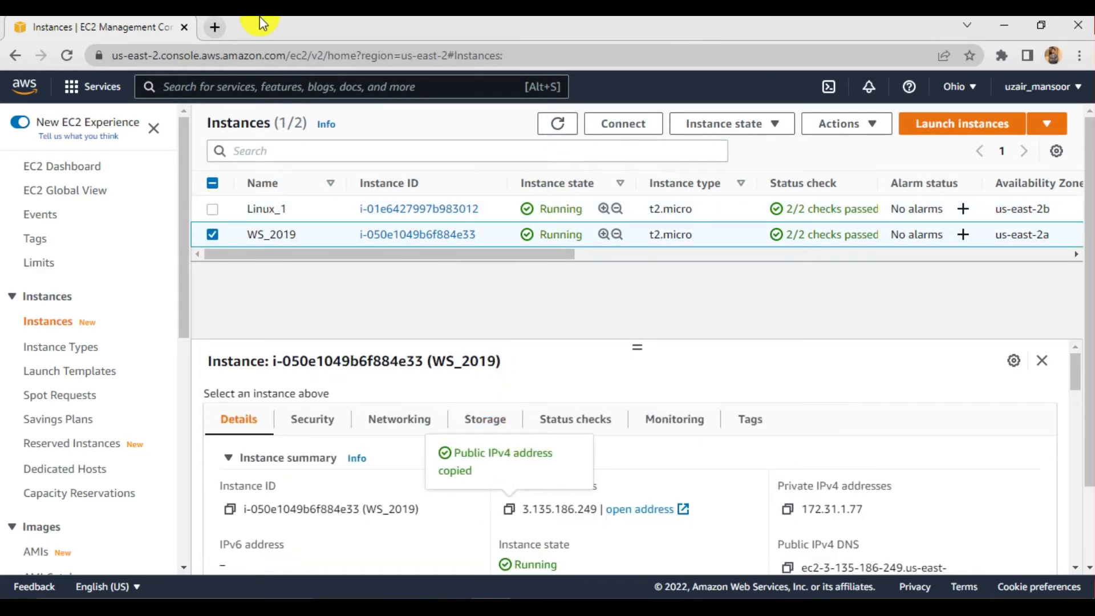
click(214, 26)
key(ctrl+v)
key(Return)
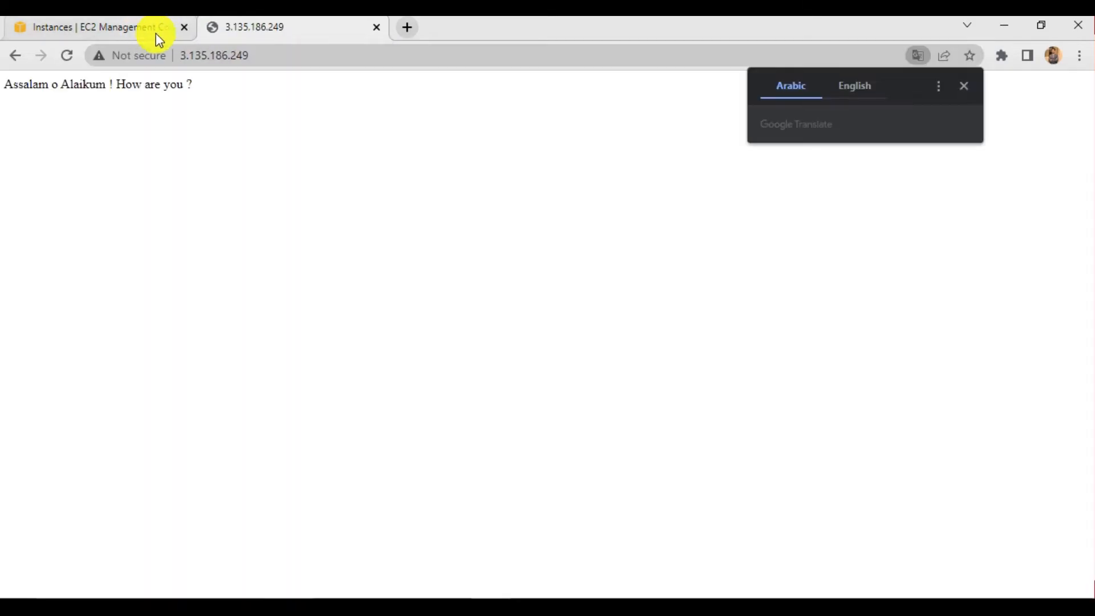
click(374, 29)
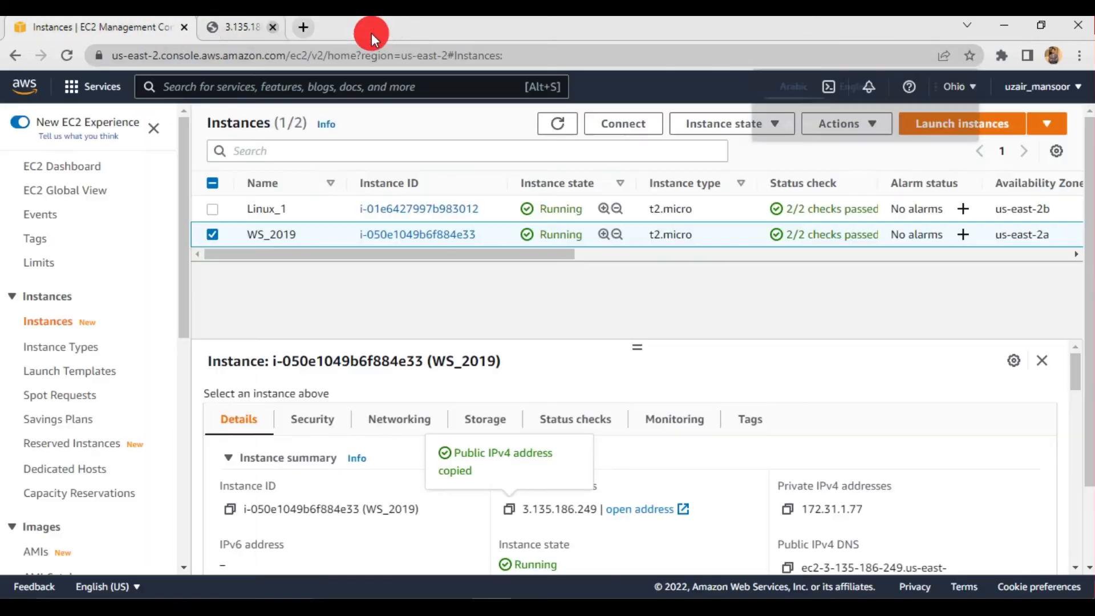
Copy the Linux_1 instance's public IPv4 address, view its site in a new tab, and close that tab.
click(212, 229)
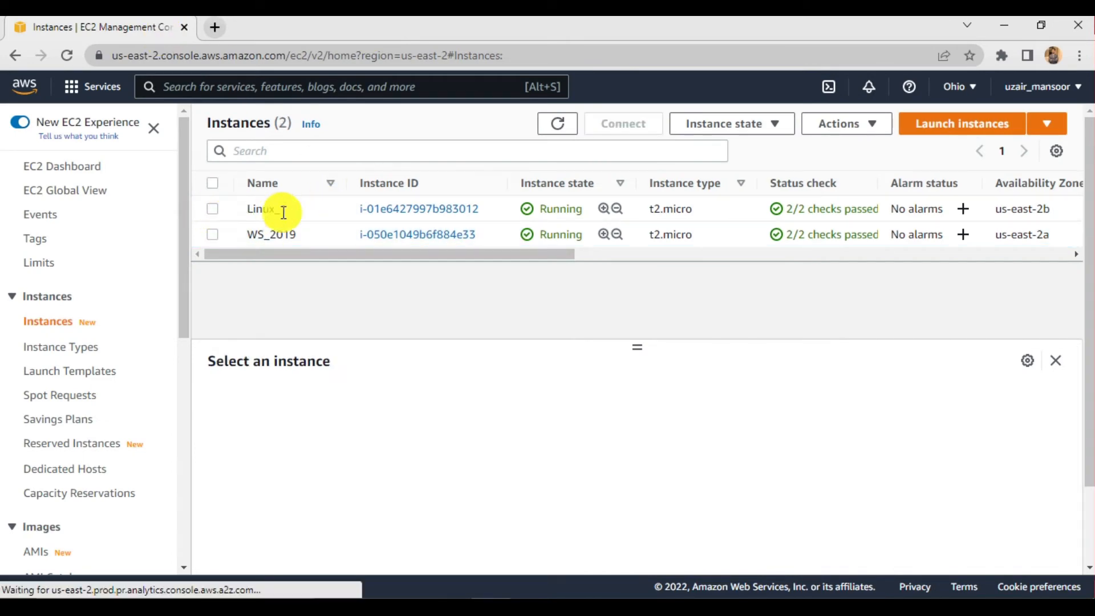
click(226, 209)
click(508, 509)
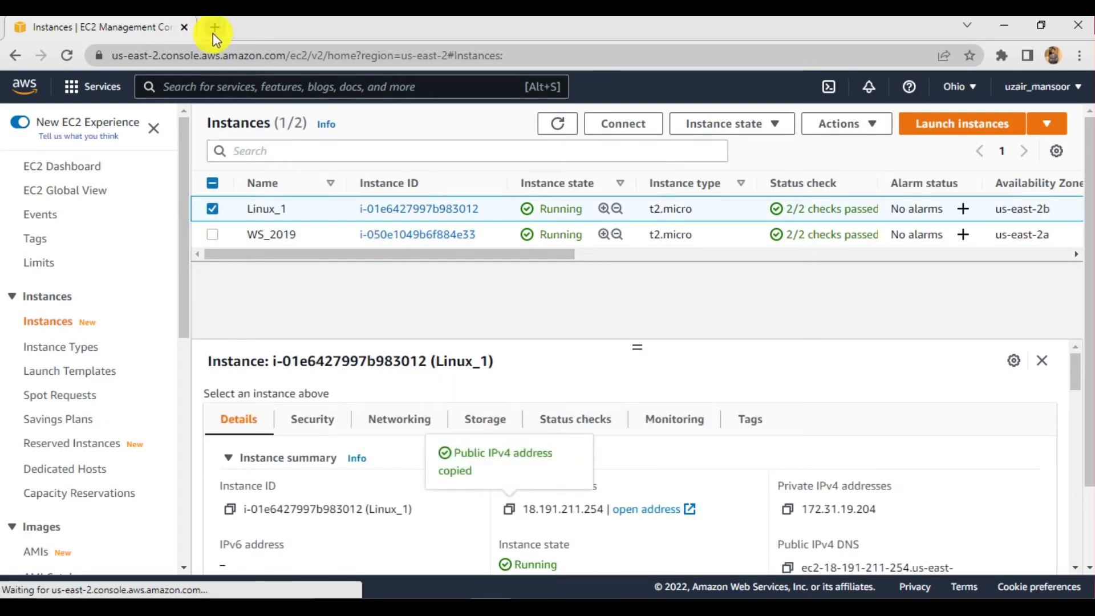
click(214, 33)
key(ctrl+v)
key(Return)
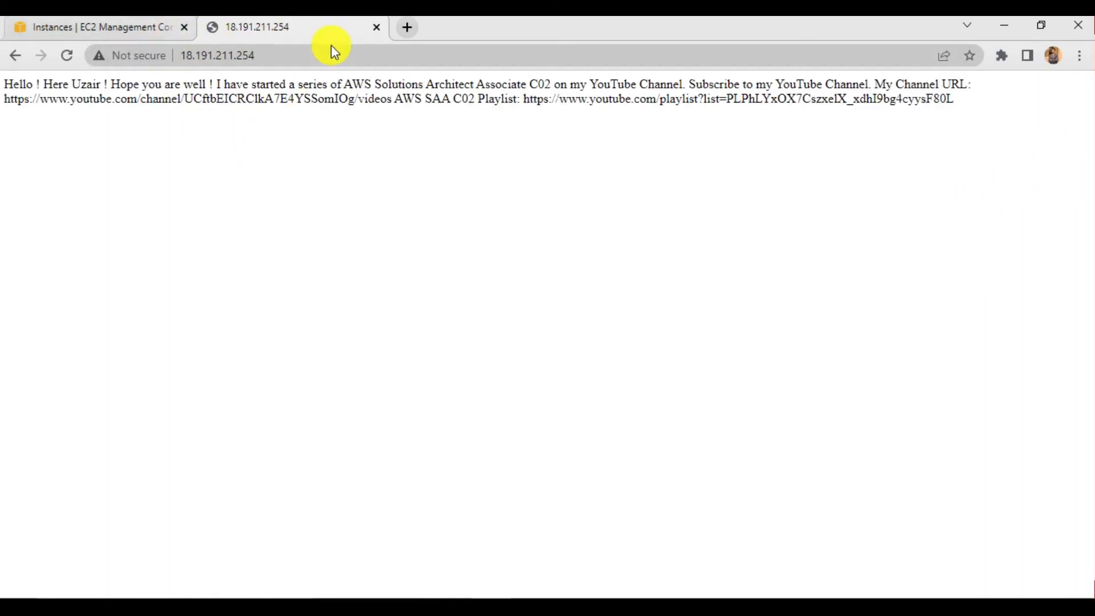
click(143, 25)
click(376, 28)
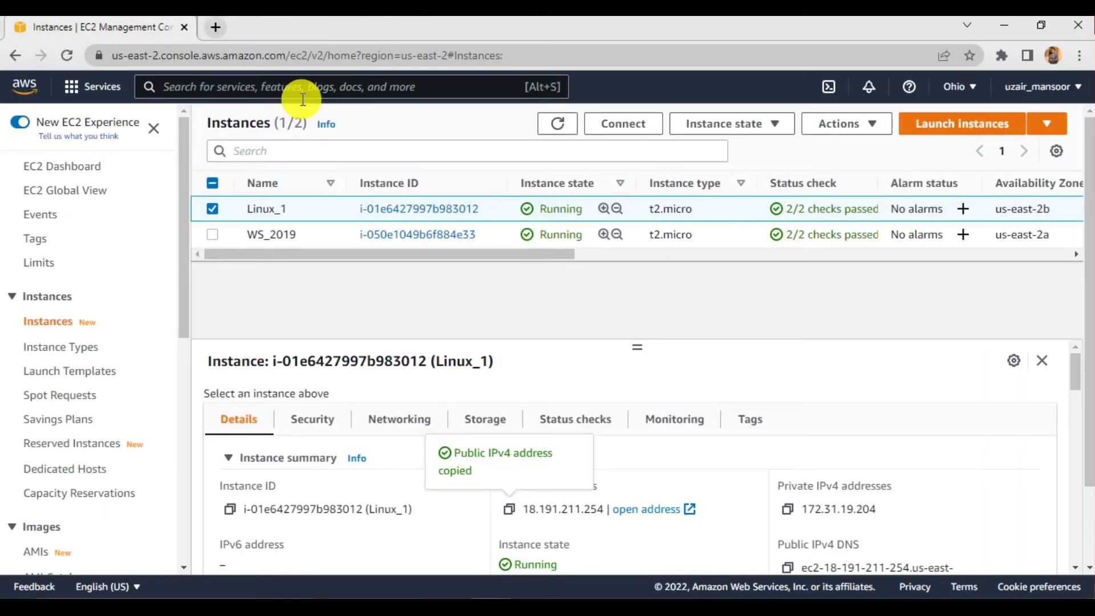
Open the EC2 Load Balancers page and start creating a load balancer.
scroll(89, 385, down, 8)
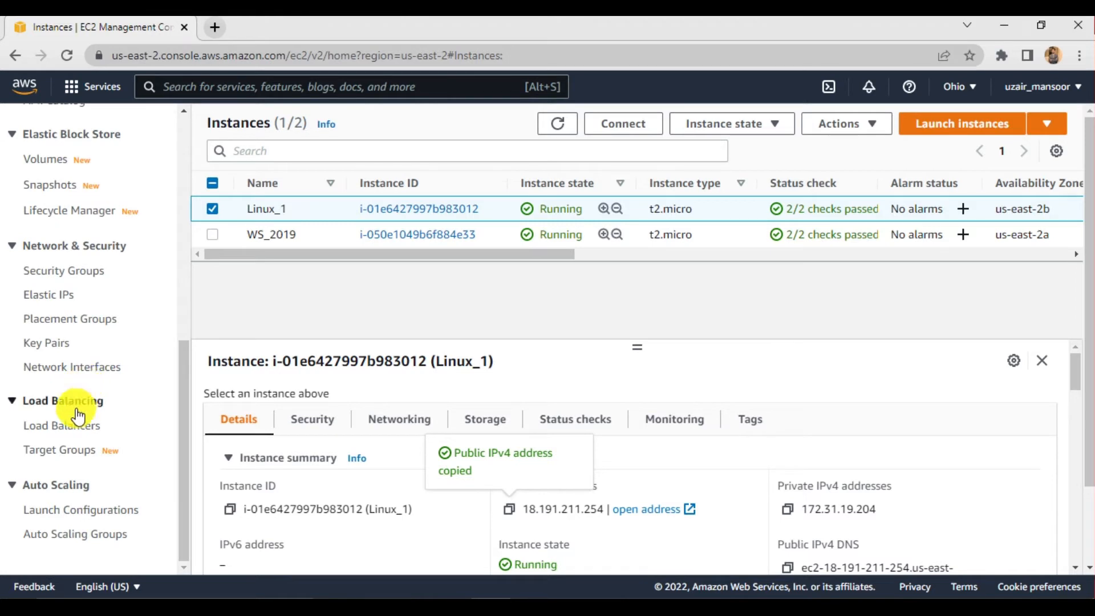
click(67, 427)
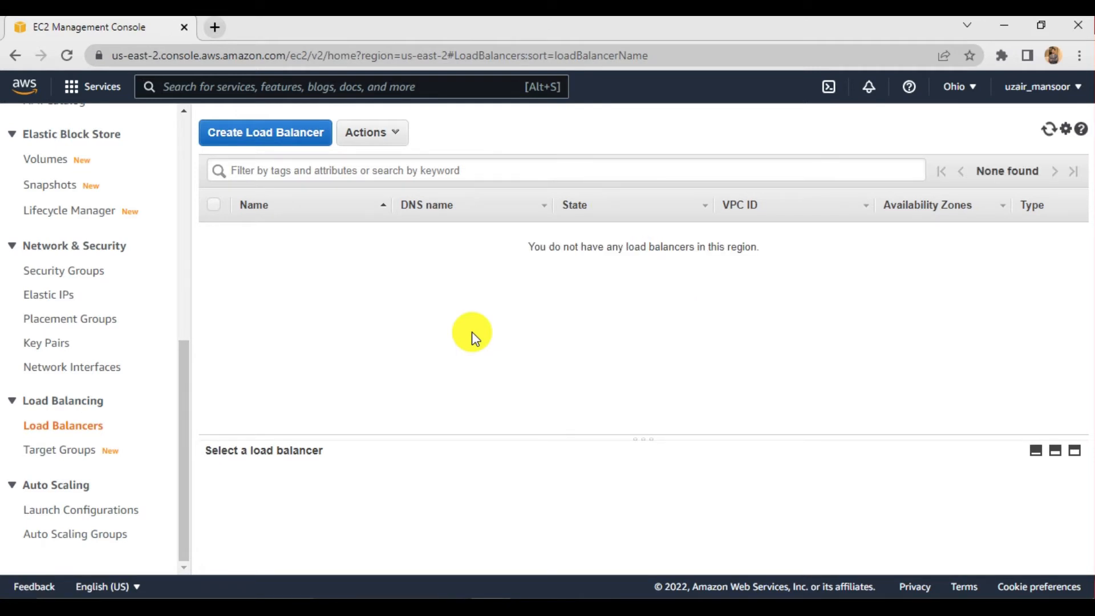
click(283, 133)
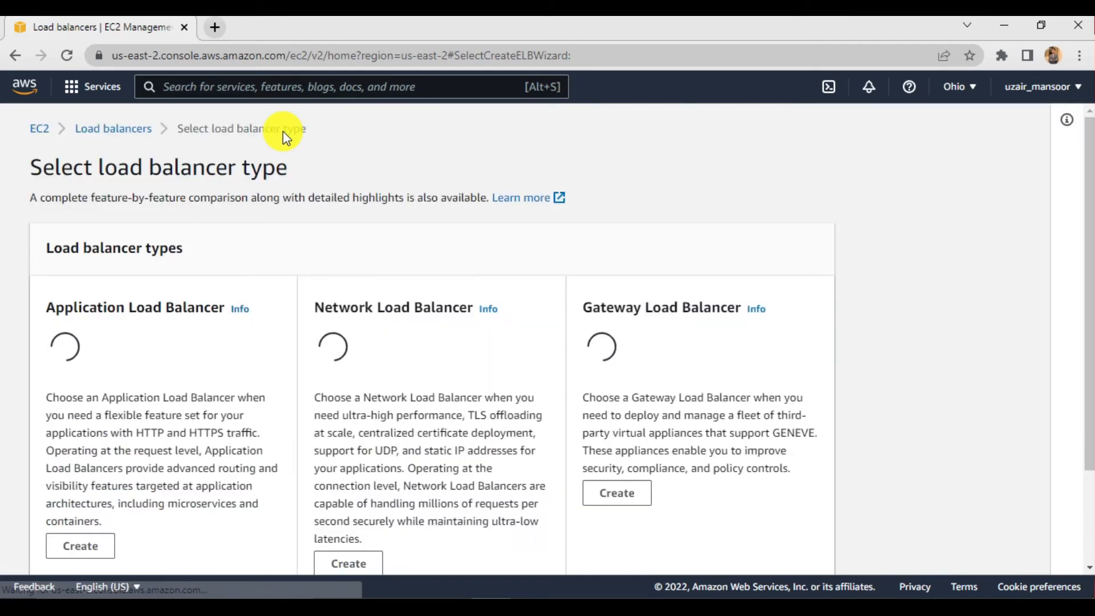
Examine the Application Load Balancer description, including its HTTP and HTTPS traffic, application architecture and microservices support.
scroll(291, 231, down, 1)
scroll(291, 230, down, 5)
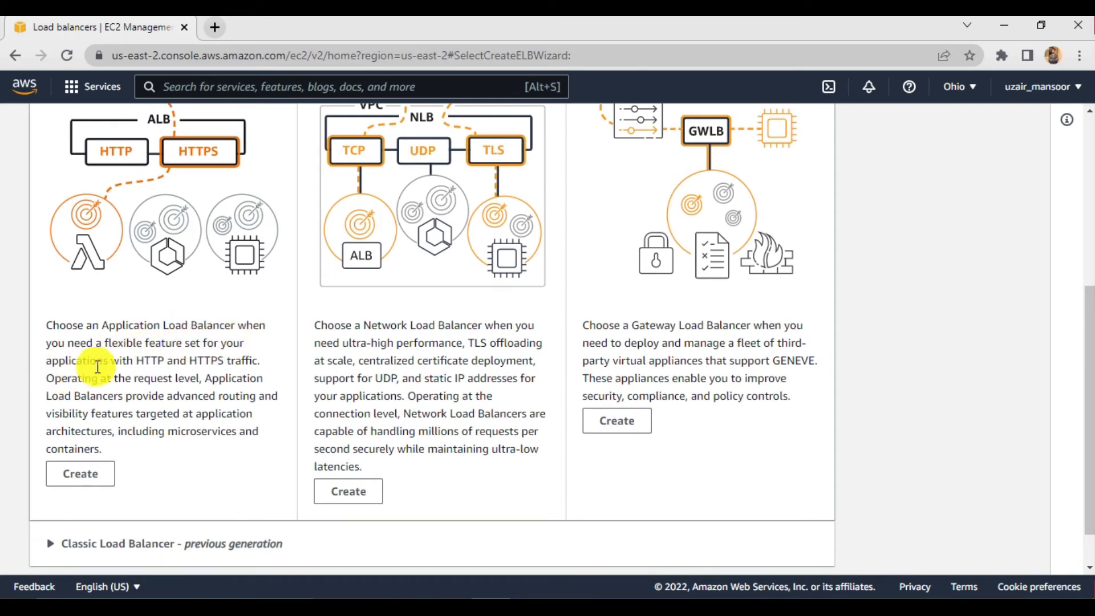
drag(136, 361, 212, 363)
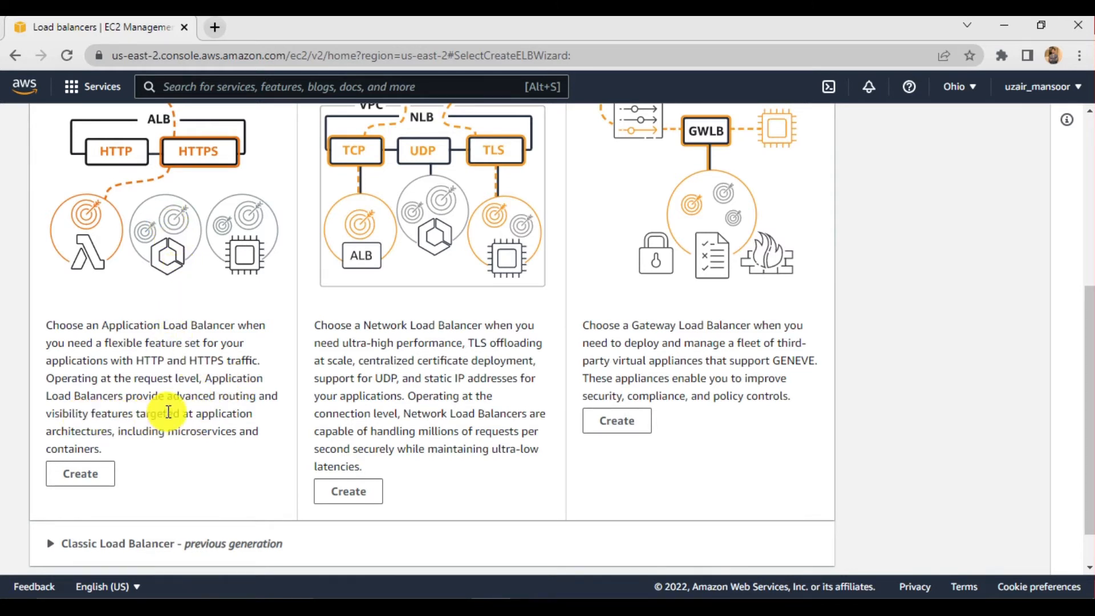
drag(140, 415, 250, 419)
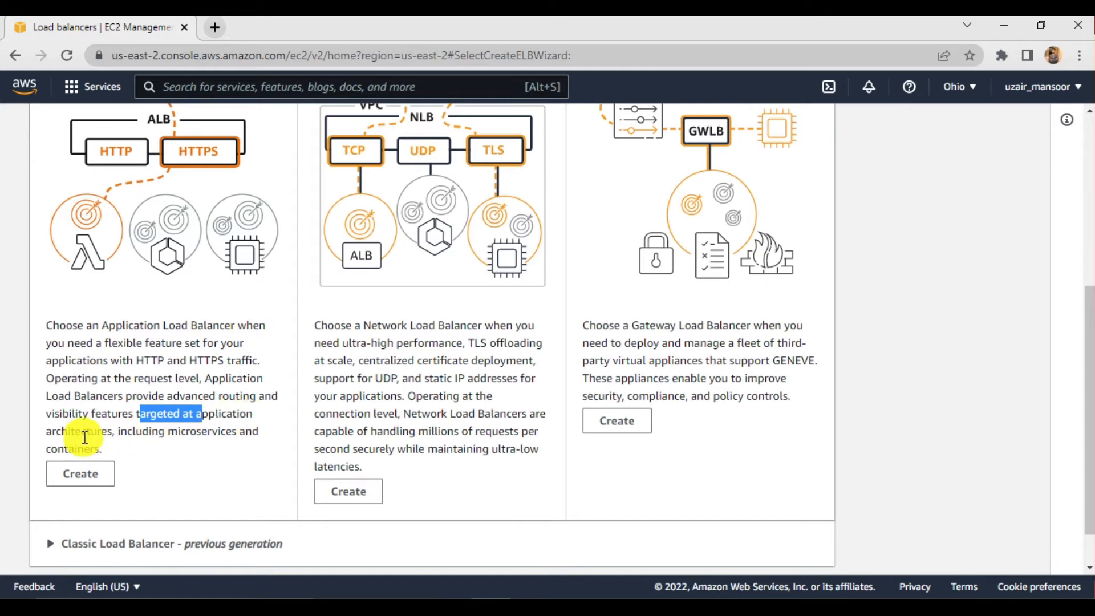
drag(178, 433, 223, 437)
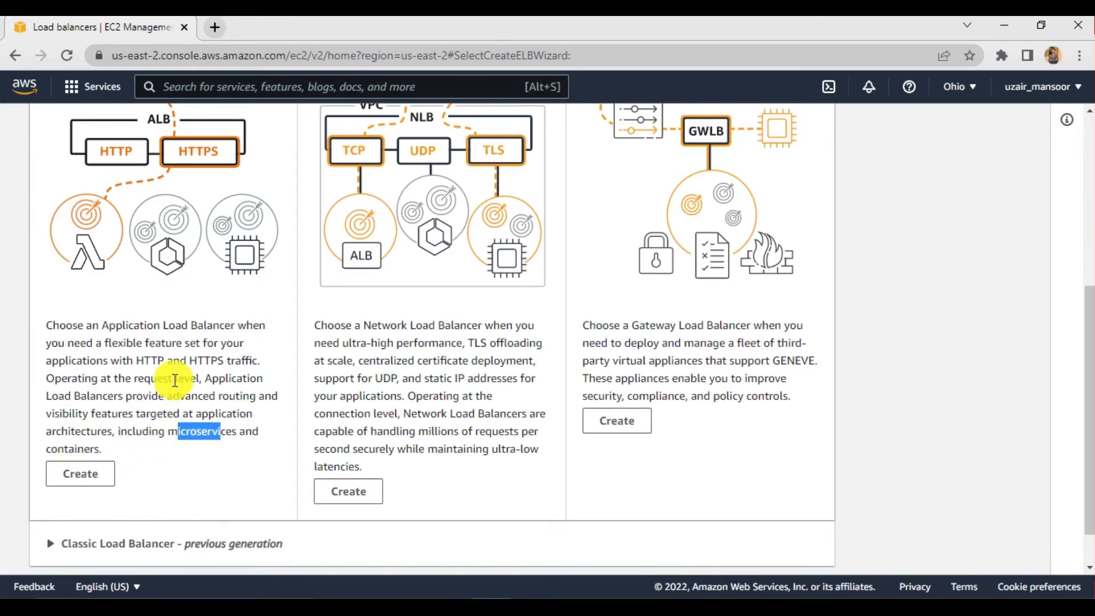
Start creating an Application Load Balancer and name it ALB1.
scroll(114, 411, down, 1)
click(86, 439)
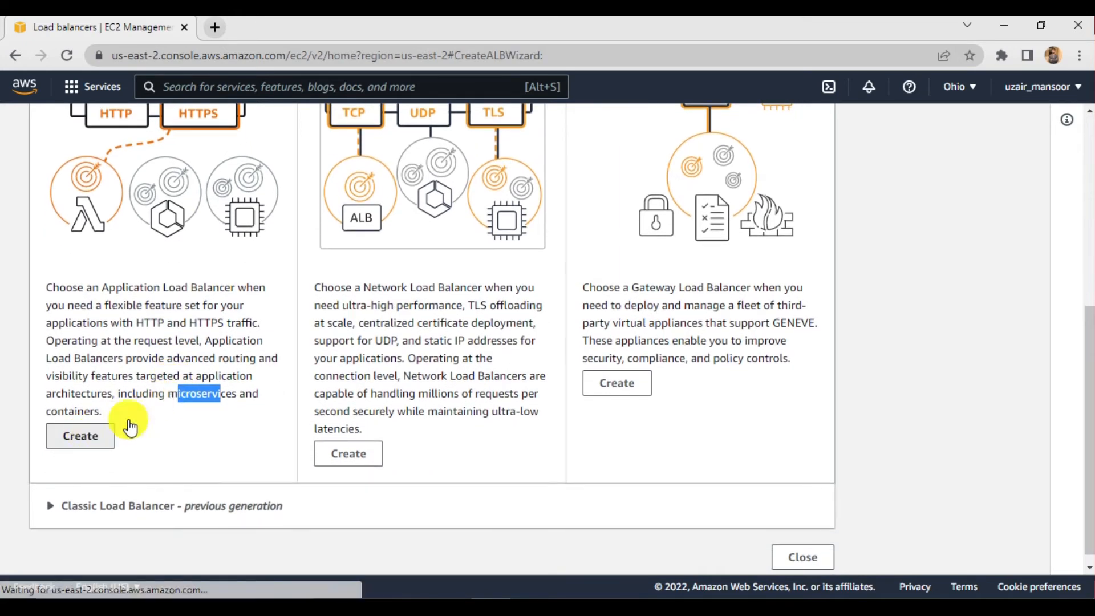
scroll(194, 371, down, 3)
click(186, 319)
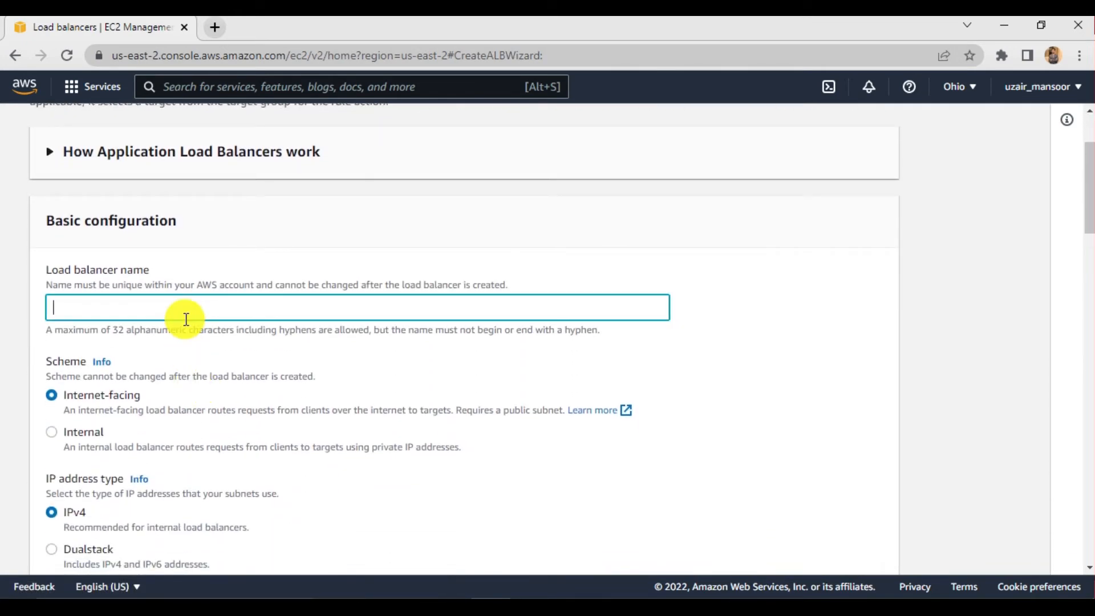
text(ALB1)
Examine the Internet-facing and Internal scheme descriptions, and leave the load balancer's scheme set to Internet-facing.
scroll(209, 342, down, 2)
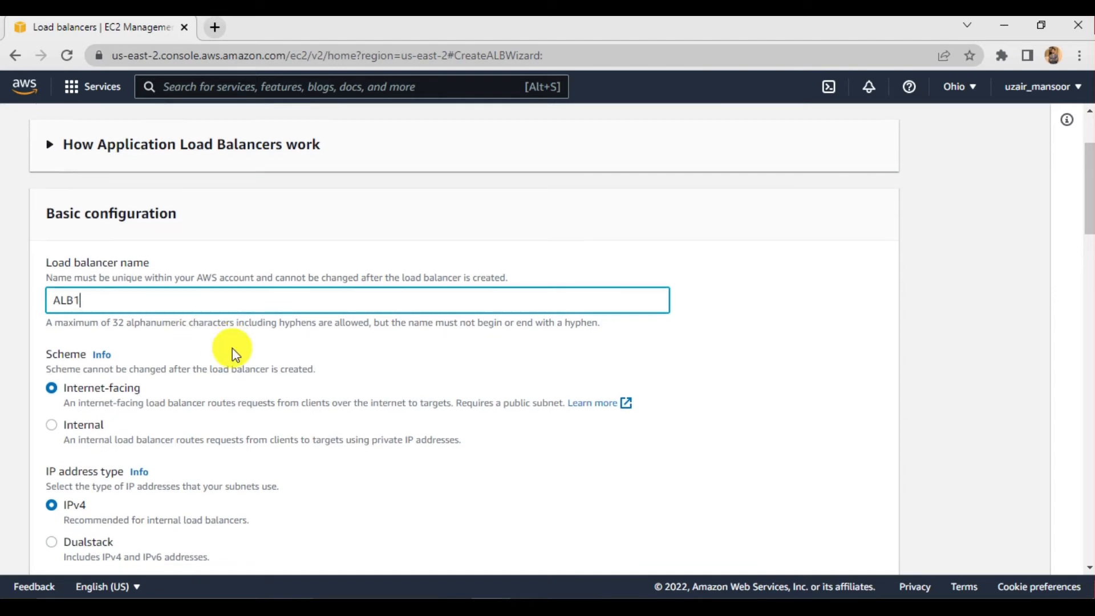
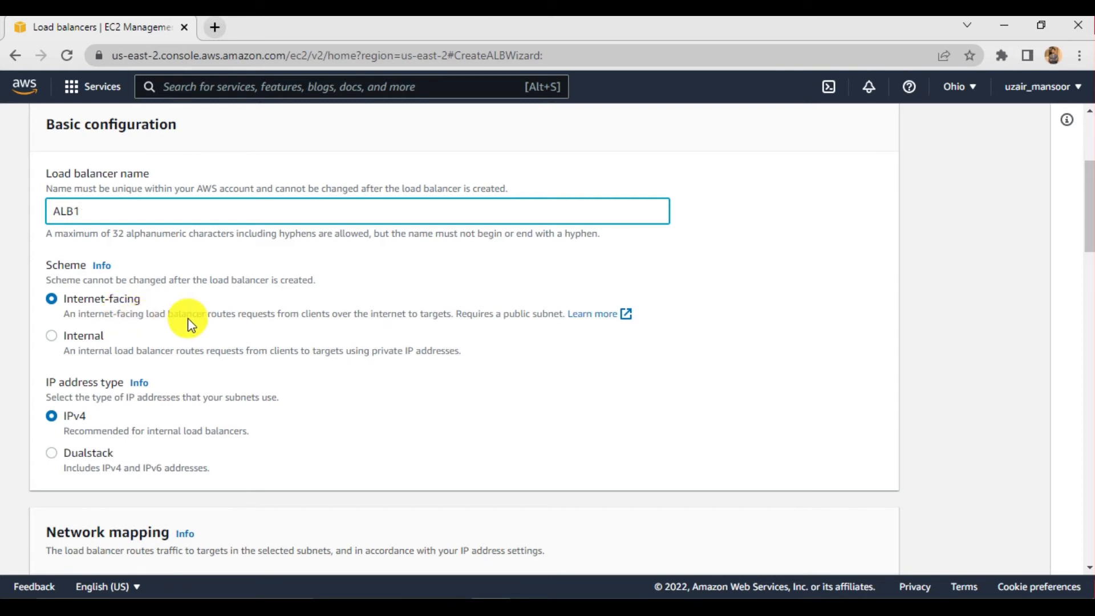
drag(250, 315, 306, 315)
click(345, 315)
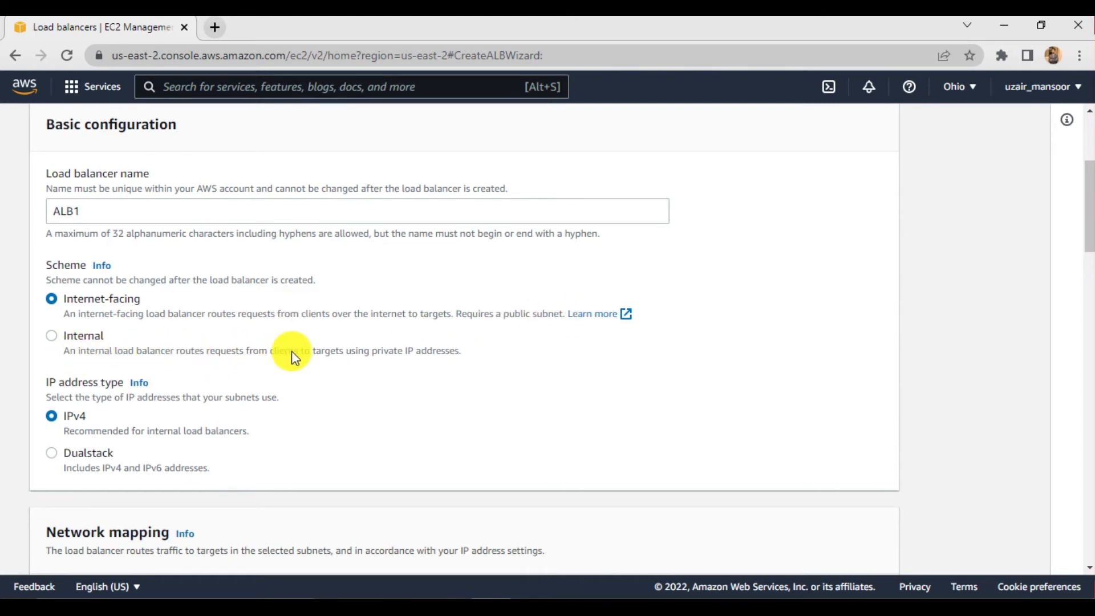
drag(291, 352, 381, 357)
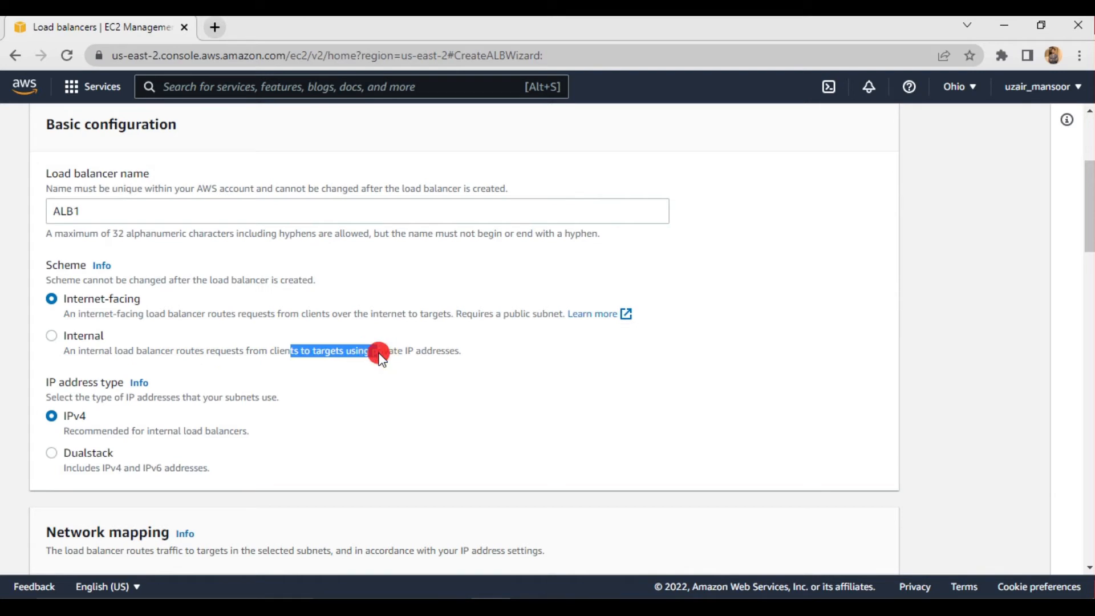
click(477, 359)
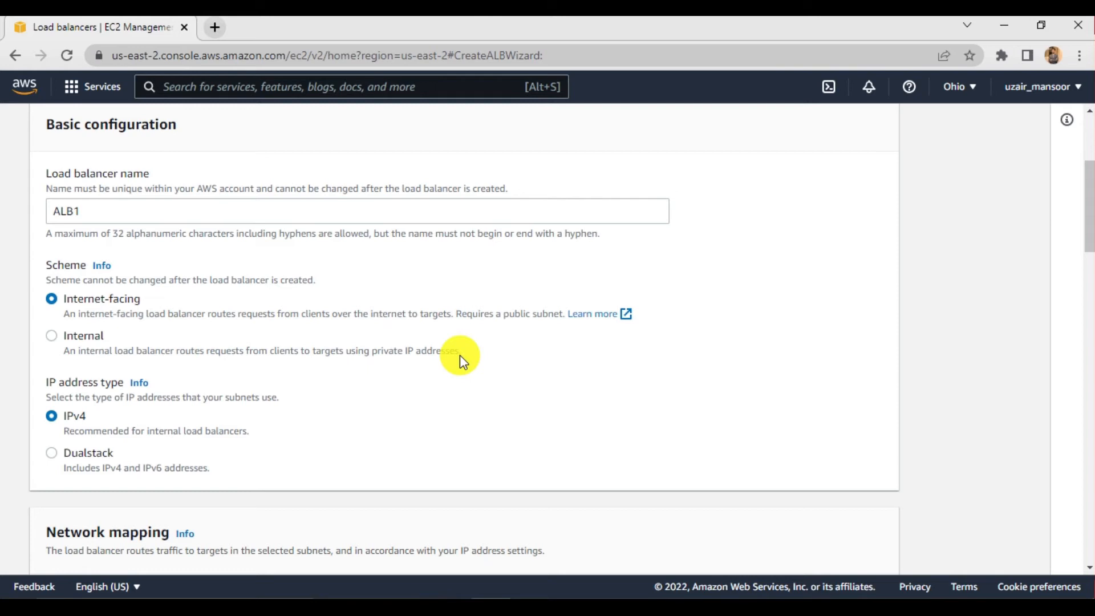
drag(384, 355, 451, 351)
click(443, 345)
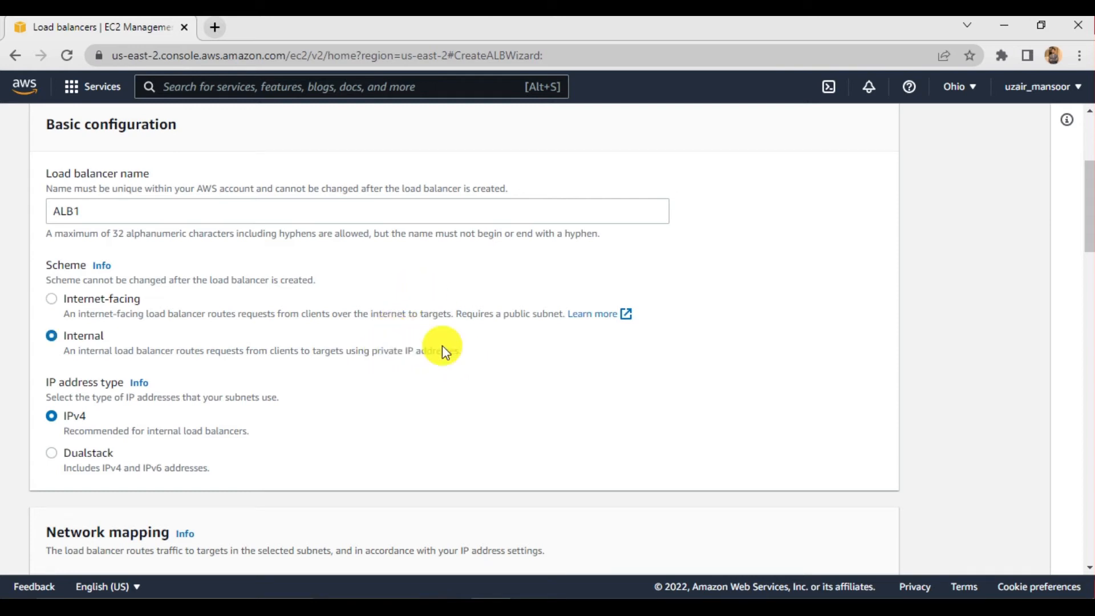
click(98, 295)
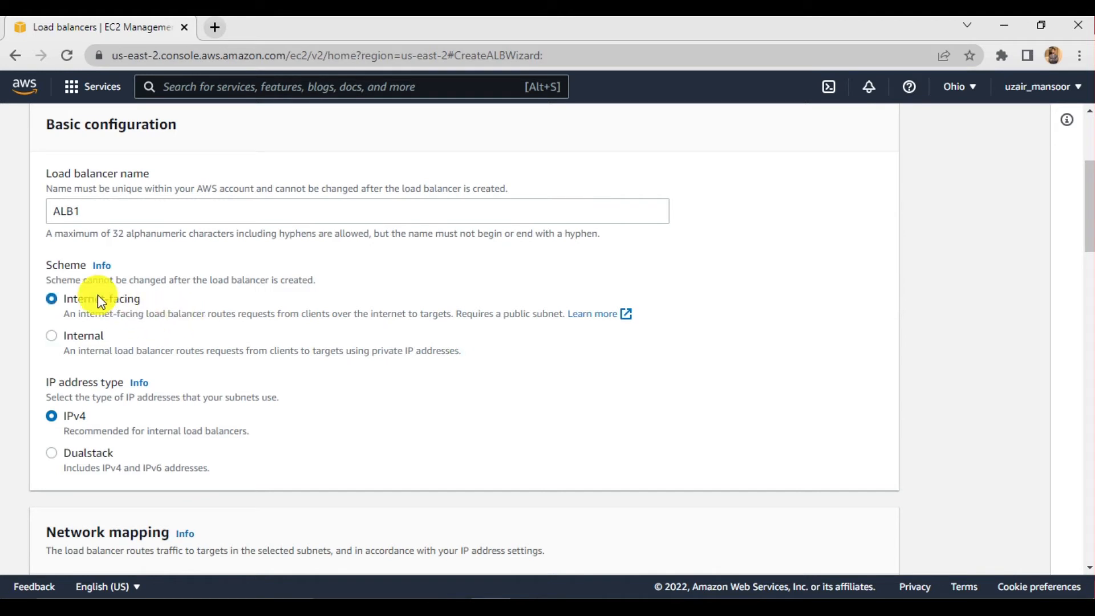
Try the Dualstack IP address type and return the selection to IPv4.
scroll(258, 342, down, 2)
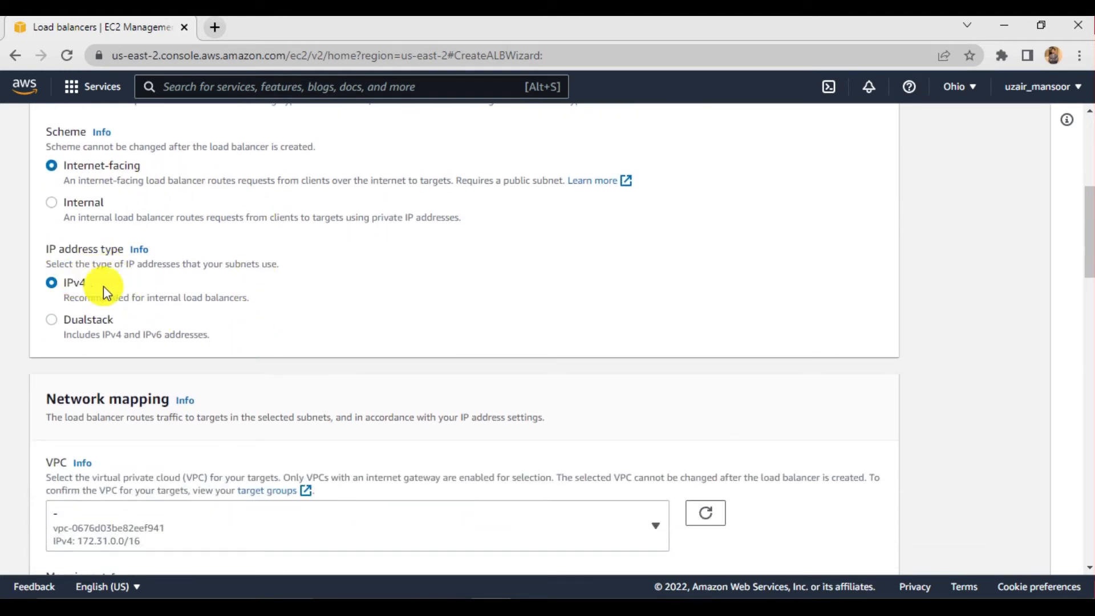
click(137, 334)
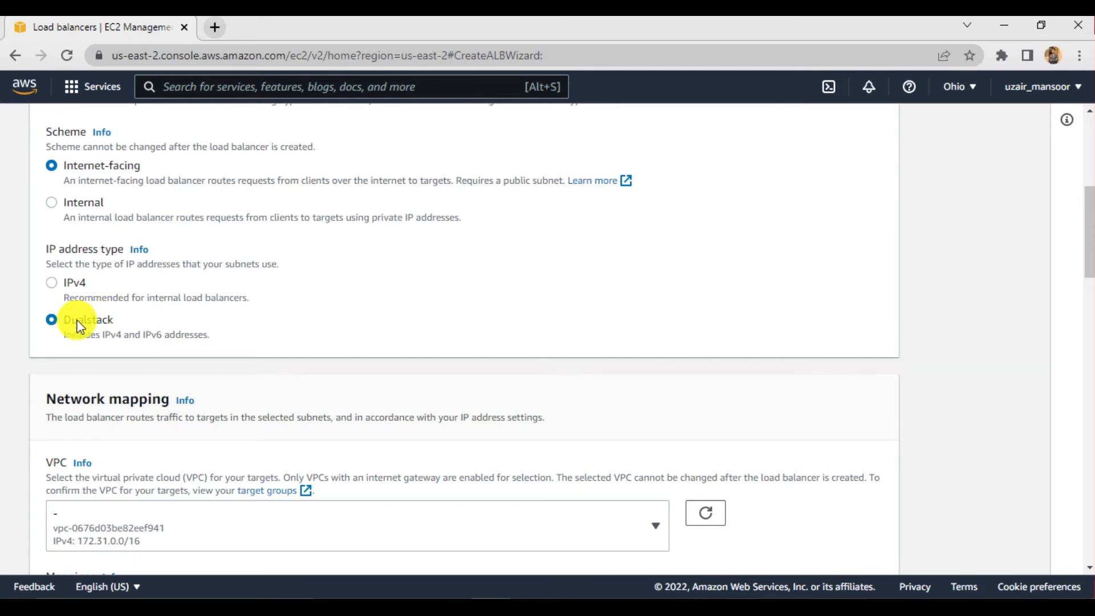
click(72, 284)
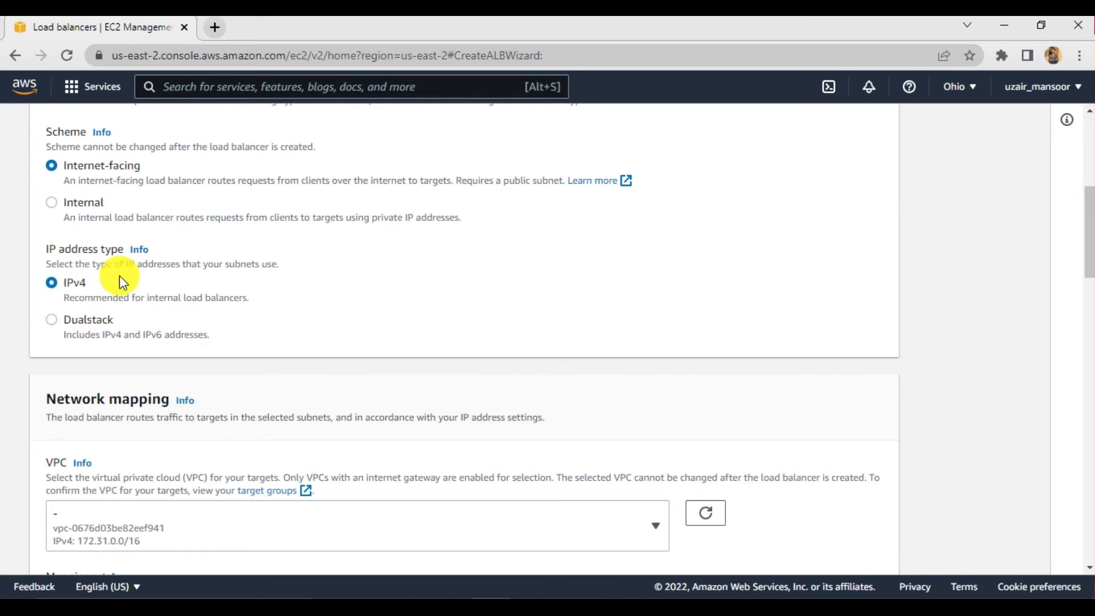
Select the VPC vpc-0676d03be82eef941 for the load balancer's network mapping.
scroll(233, 335, down, 5)
click(204, 285)
click(197, 326)
scroll(276, 379, down, 2)
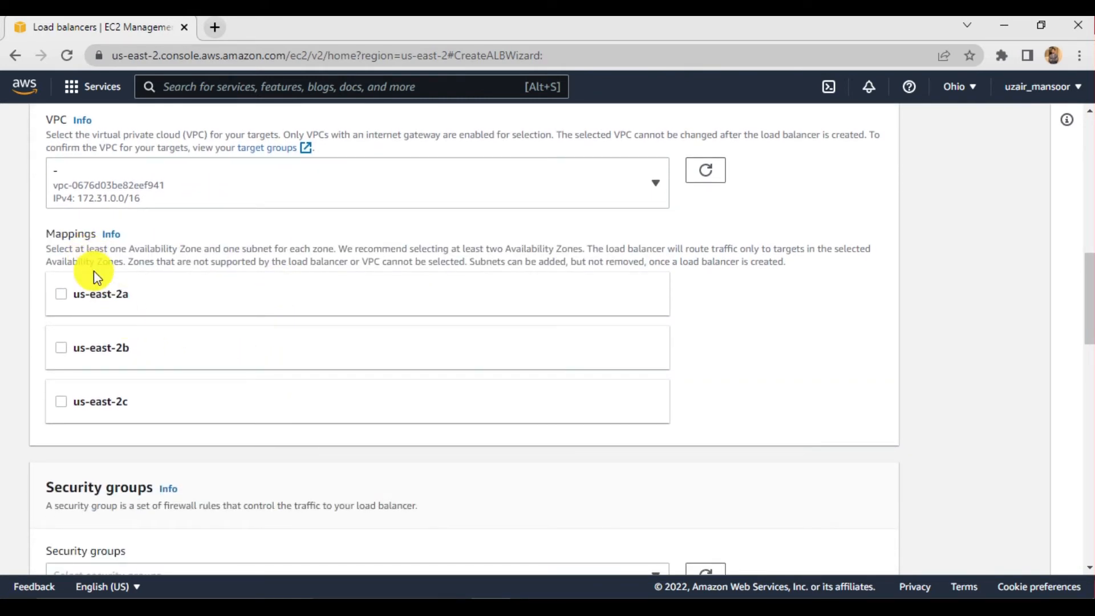
Enable the us-east-2a, us-east-2b and us-east-2c Availability Zones in the load balancer's mappings with their default subnets.
click(63, 296)
scroll(113, 321, down, 2)
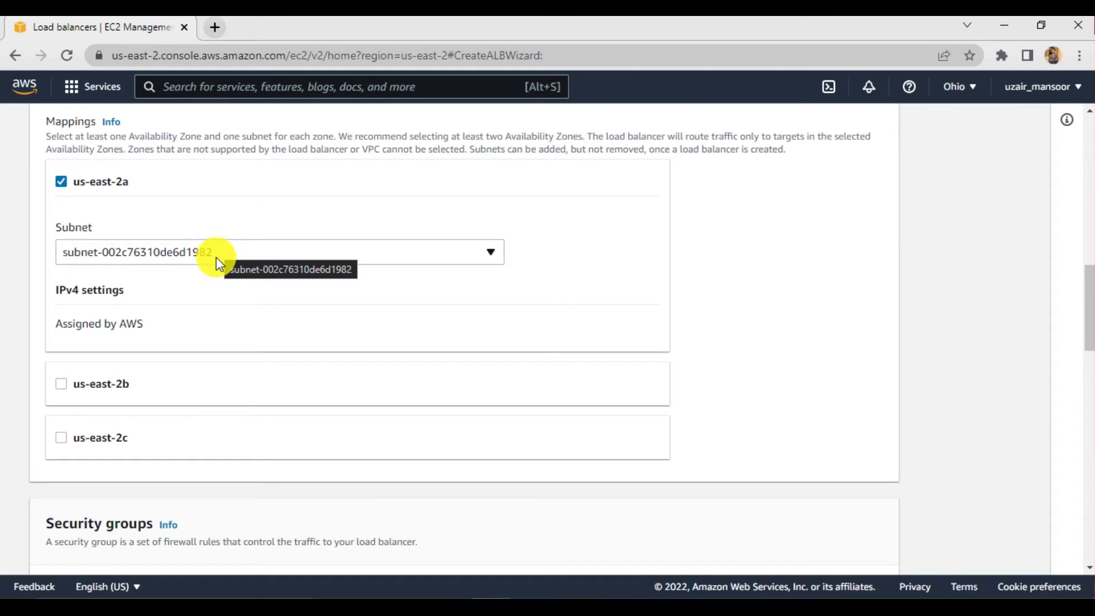
scroll(110, 293, down, 2)
click(61, 267)
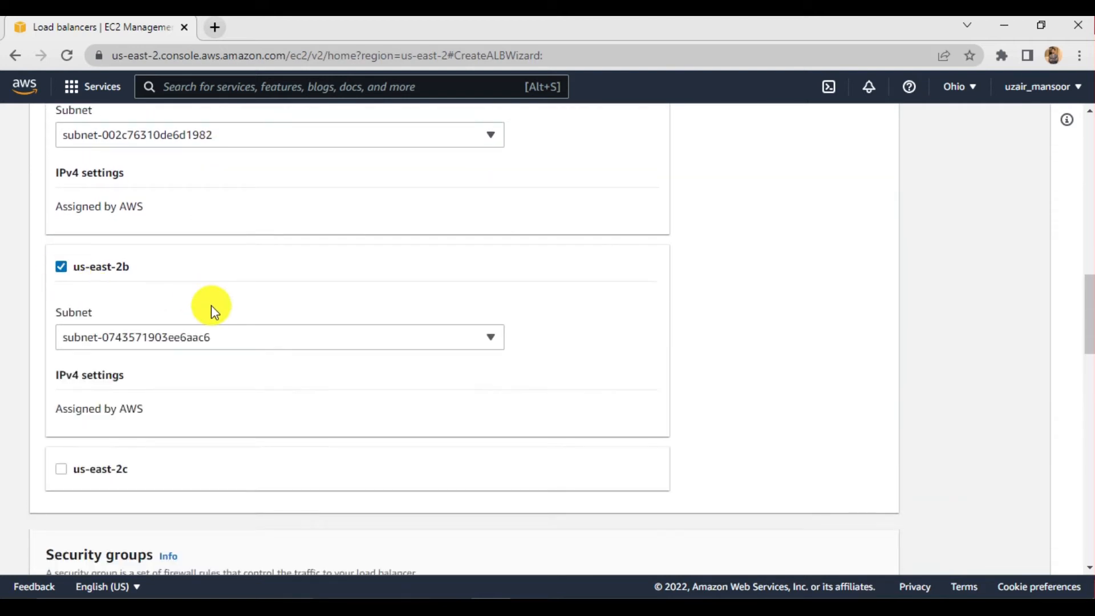
scroll(213, 311, down, 1)
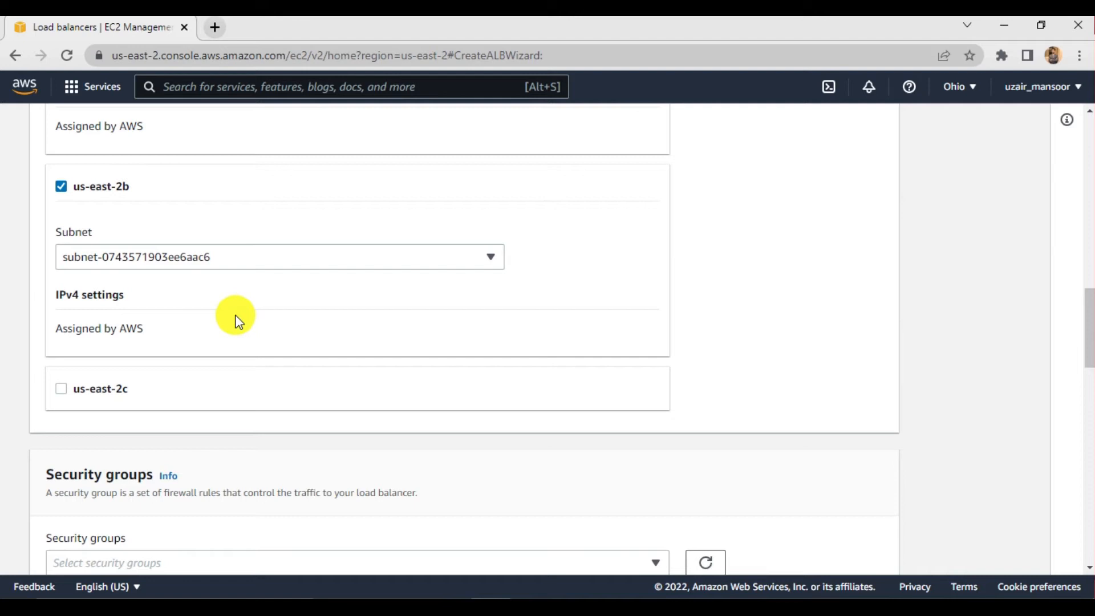
scroll(237, 343, down, 2)
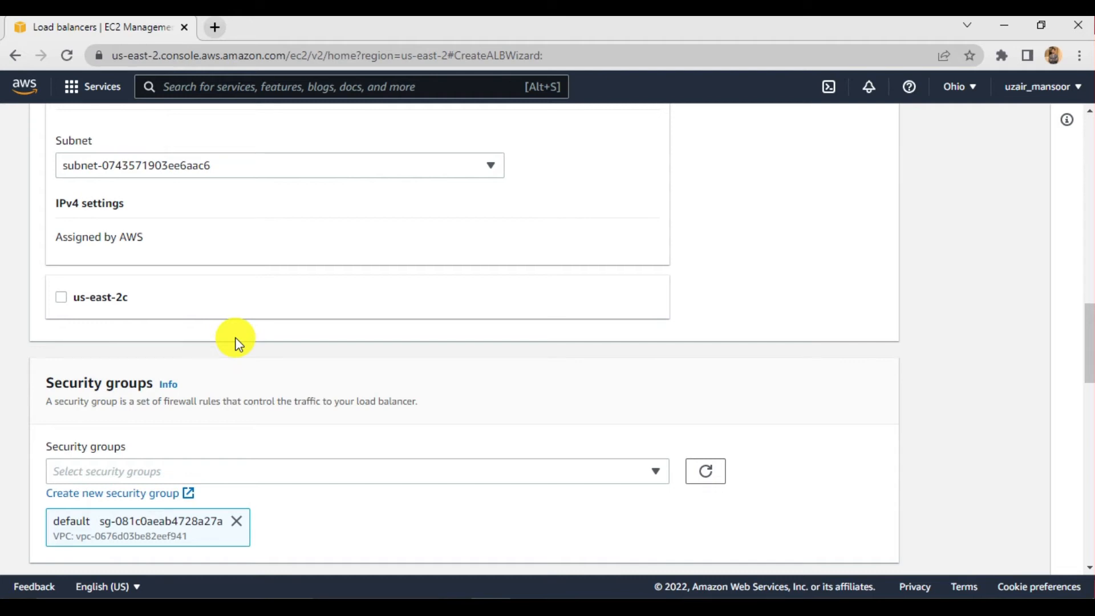
click(62, 298)
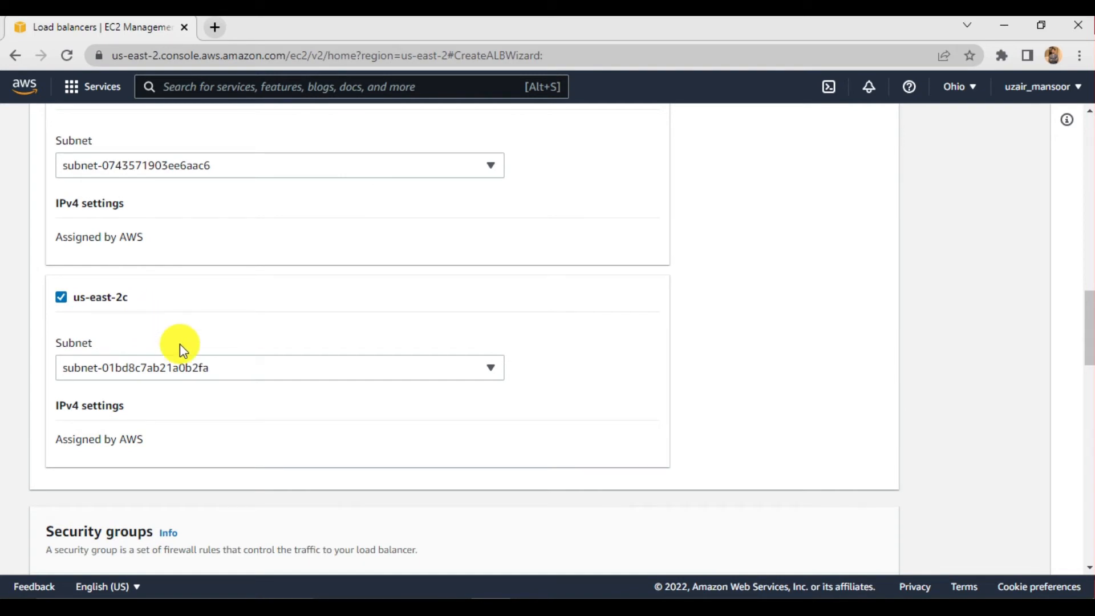
scroll(208, 374, down, 4)
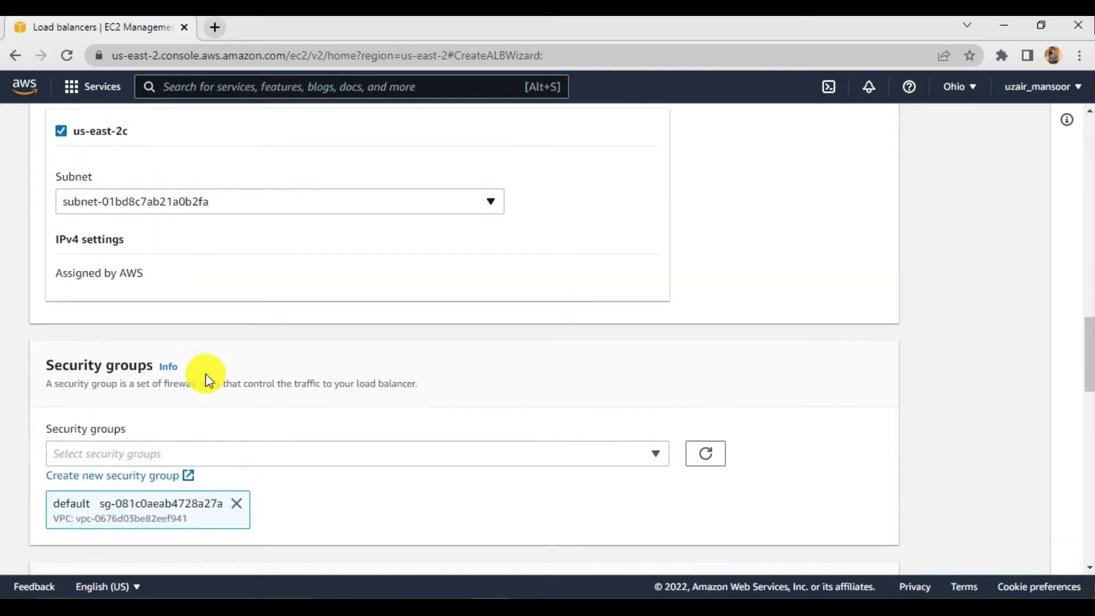
Replace the default security group with SG_Windows and SG_Linux for the load balancer.
scroll(178, 300, up, 3)
scroll(176, 295, down, 5)
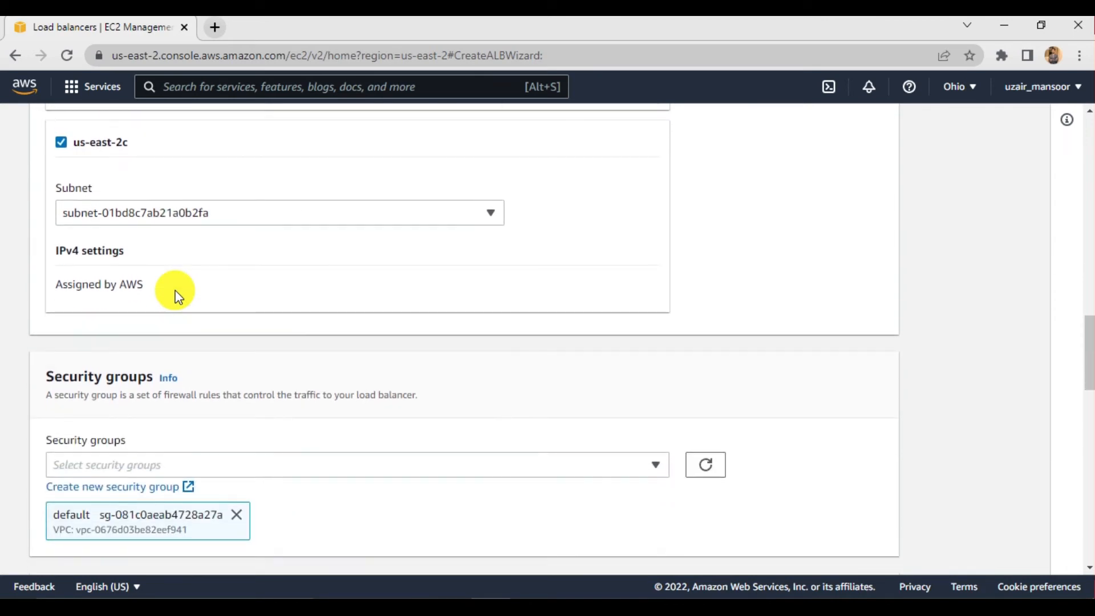
click(247, 323)
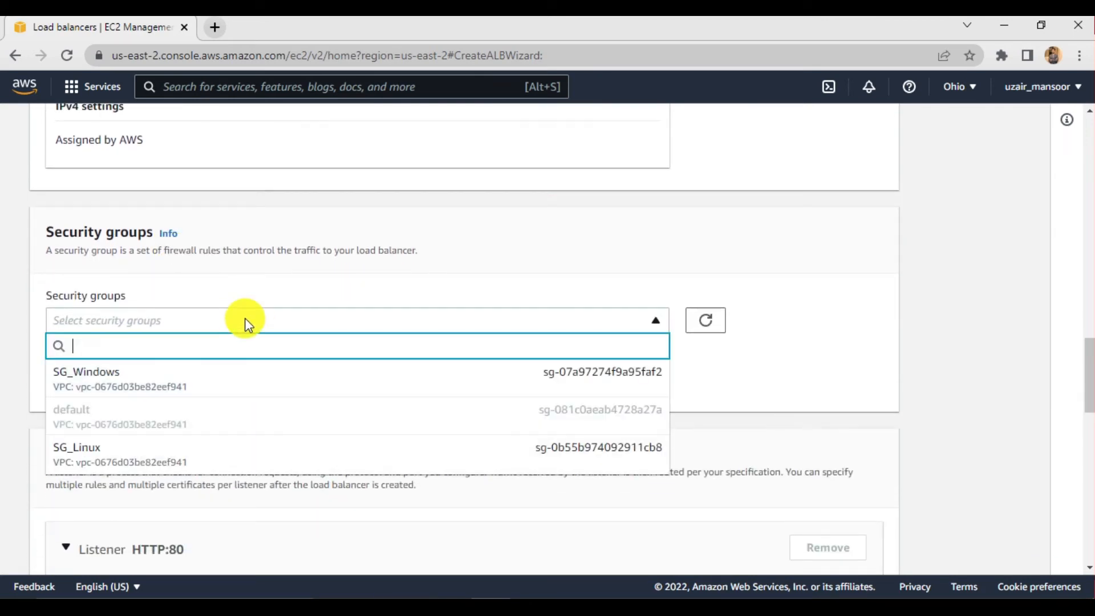
click(185, 378)
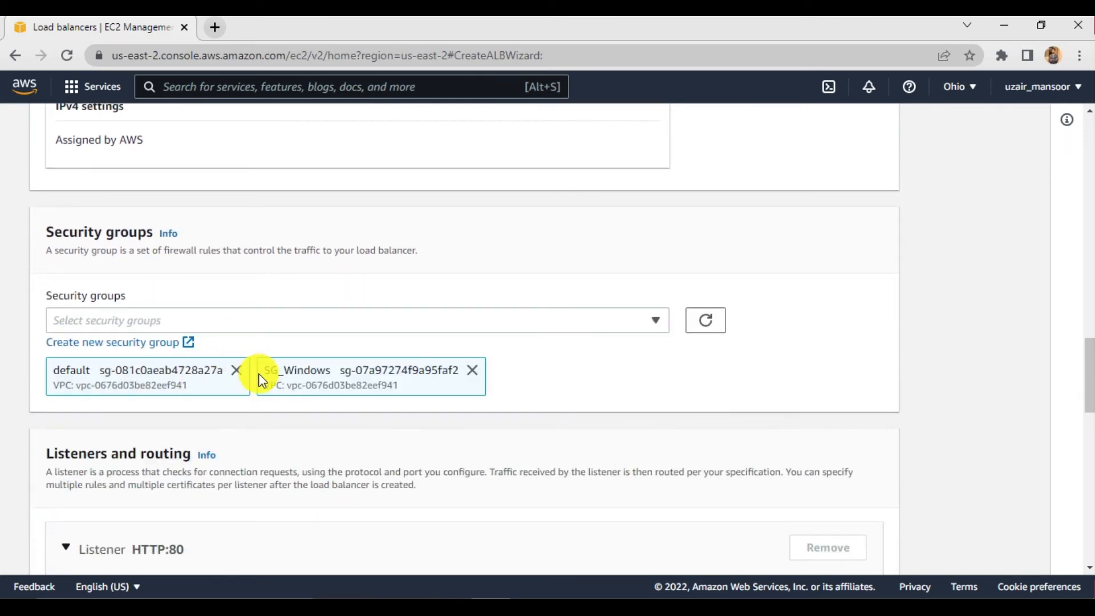
click(246, 376)
click(293, 318)
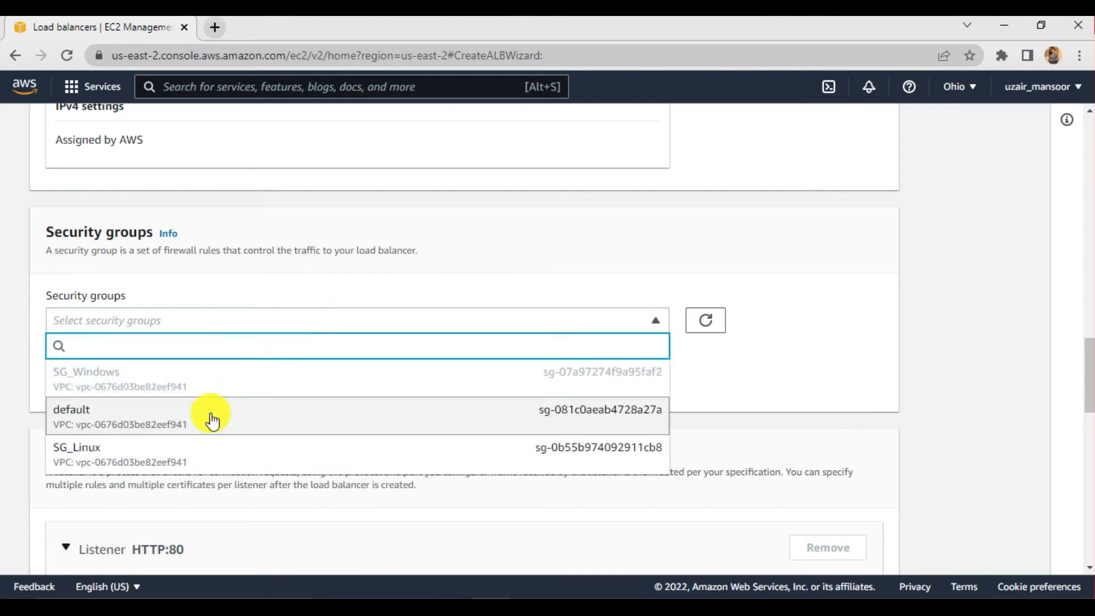
click(192, 454)
Examine the HTTP:80 listener and its available protocol options under listeners and routing.
scroll(581, 374, down, 3)
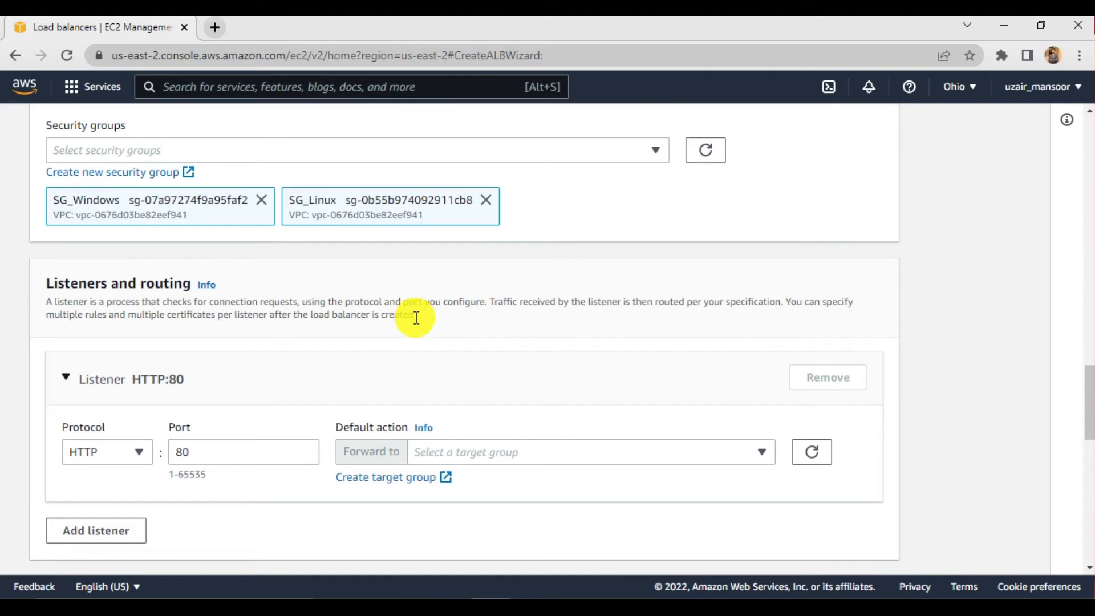
scroll(416, 314, down, 1)
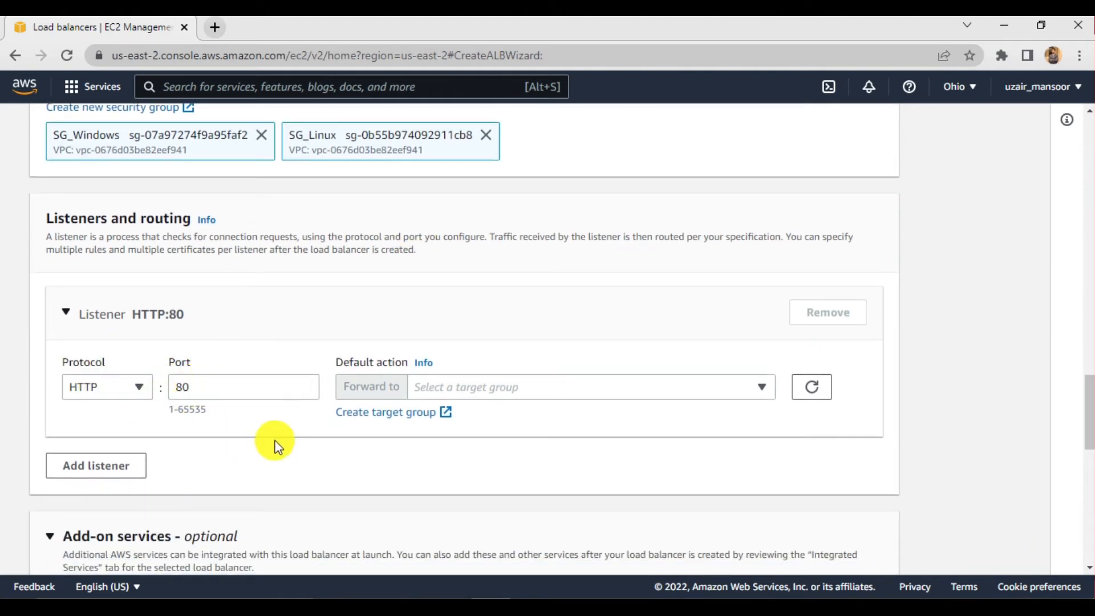
scroll(275, 445, down, 1)
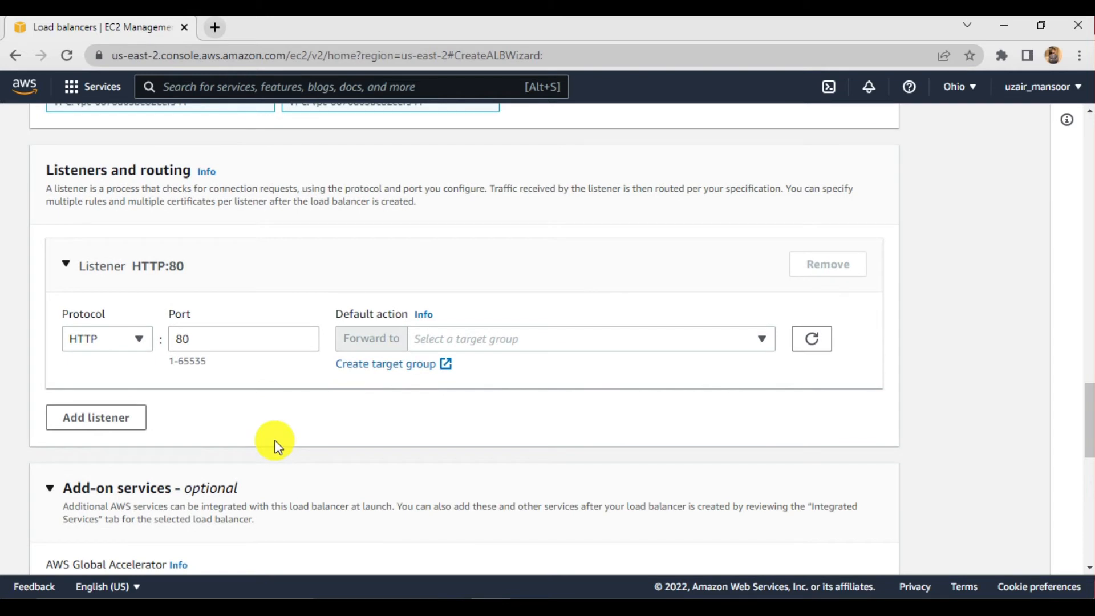
click(137, 340)
click(224, 410)
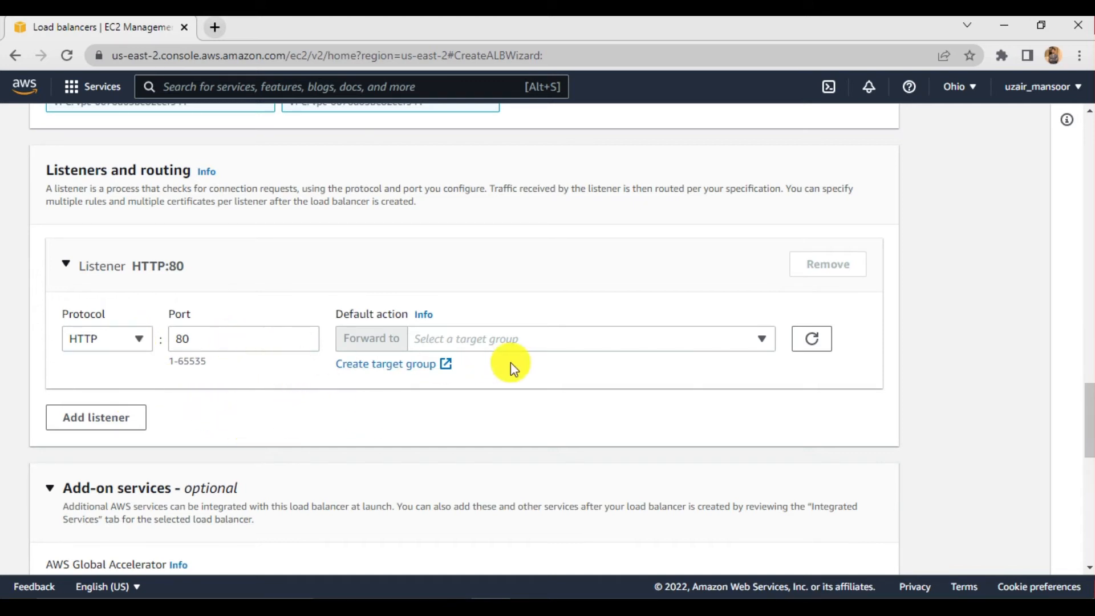
Start creating a target group for the HTTP:80 listener, check its existing target group choices, and go to the creation page.
click(407, 372)
click(136, 40)
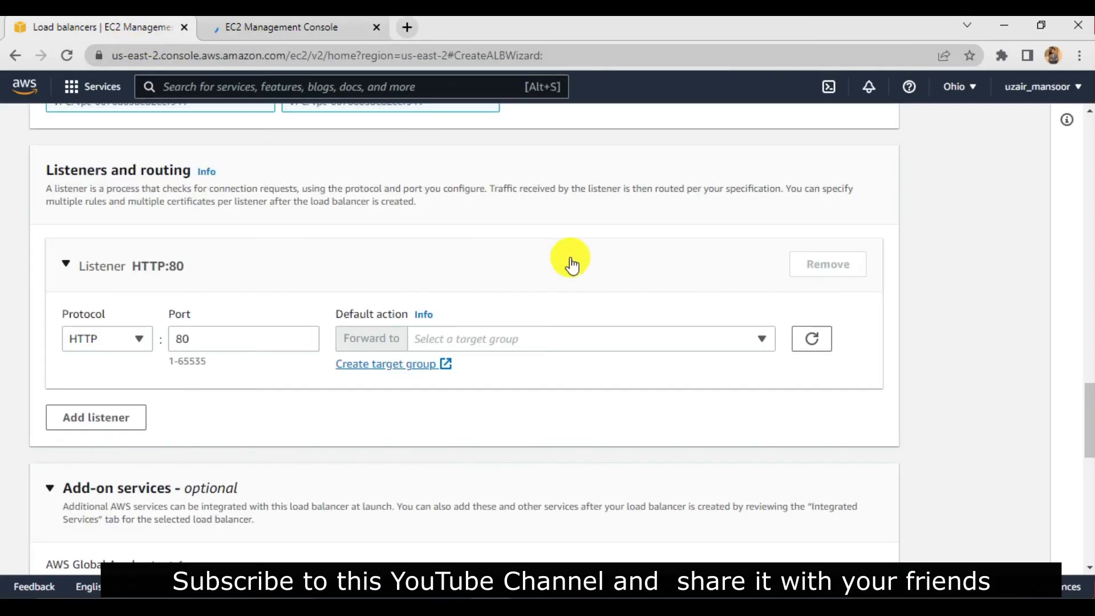
click(762, 341)
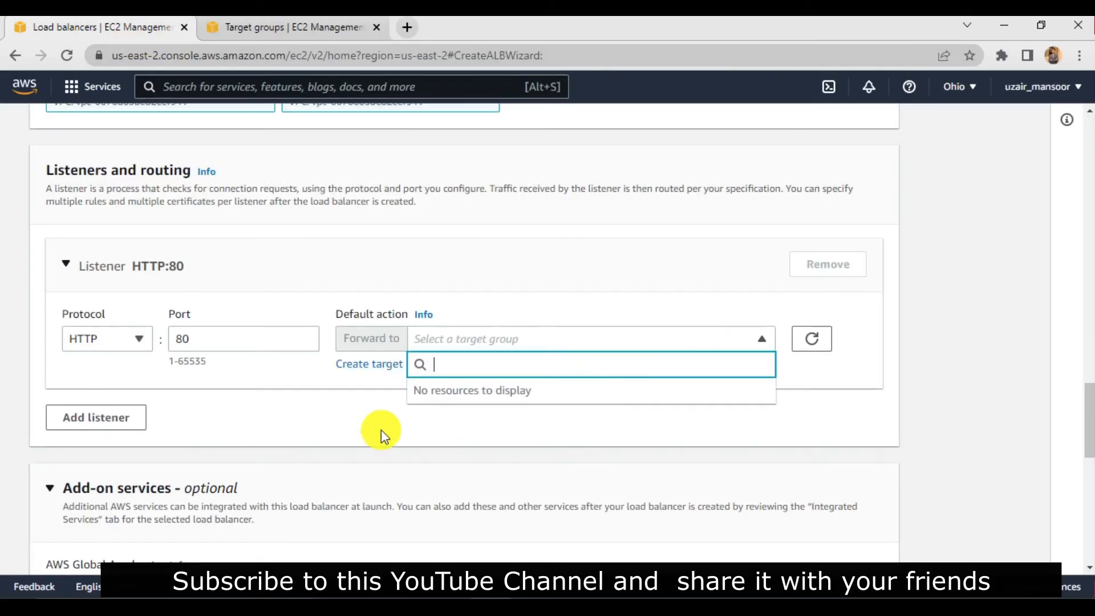
click(343, 433)
click(291, 27)
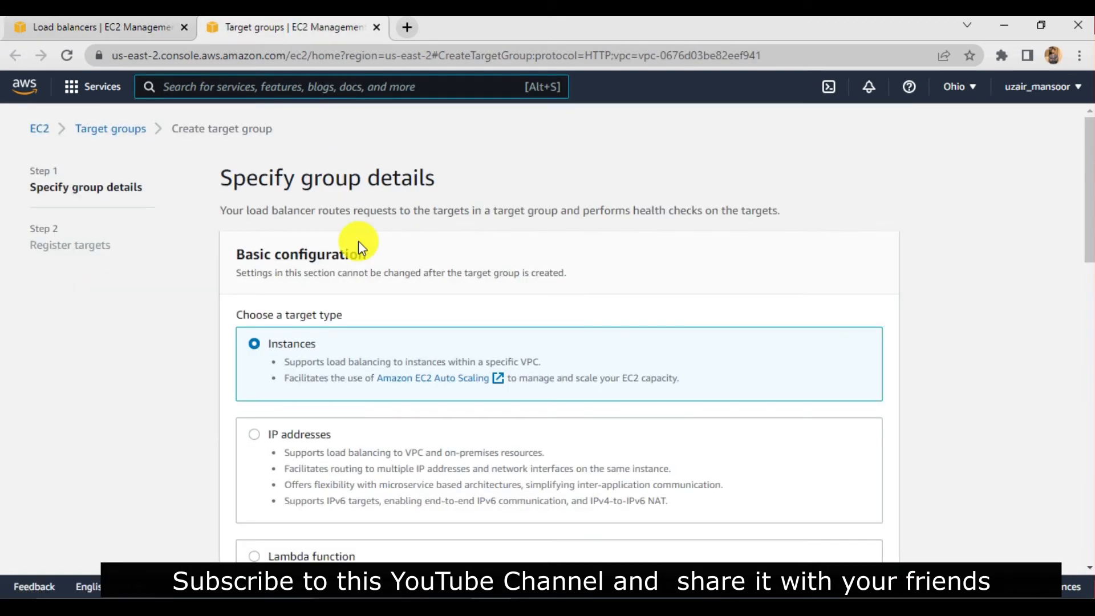
Review the target group's available target types, trying IP addresses and returning to Instances.
scroll(403, 346, down, 2)
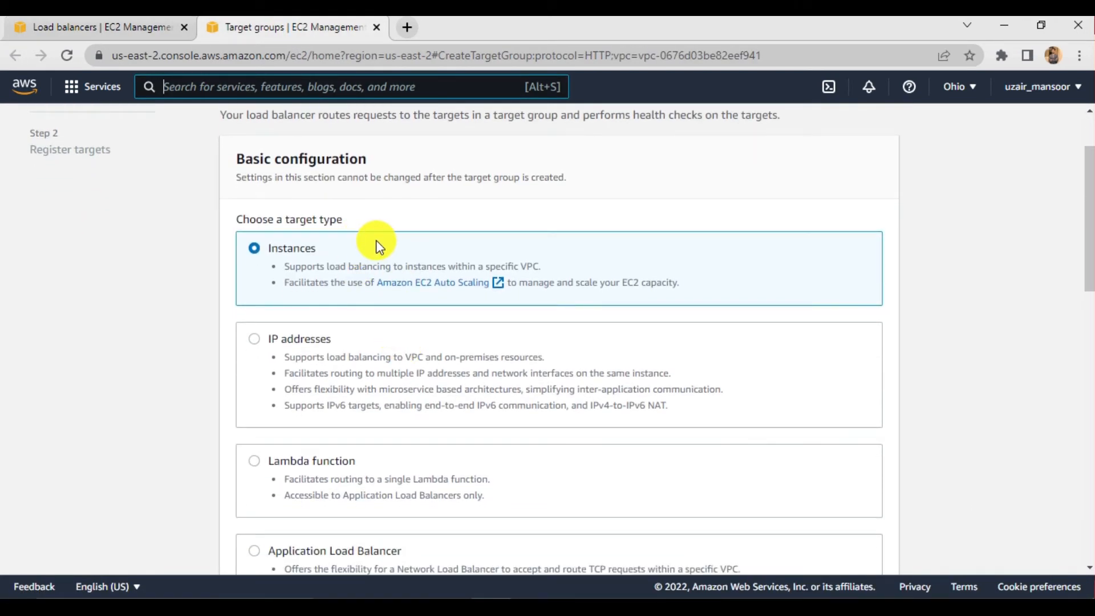
scroll(381, 382, down, 1)
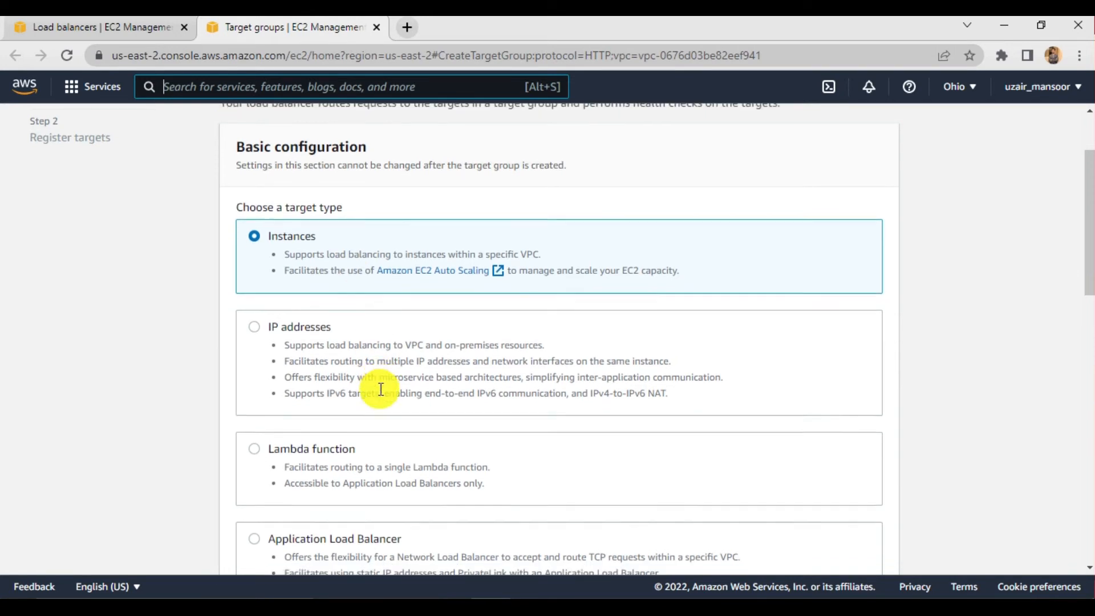
scroll(381, 389, down, 2)
scroll(381, 390, down, 1)
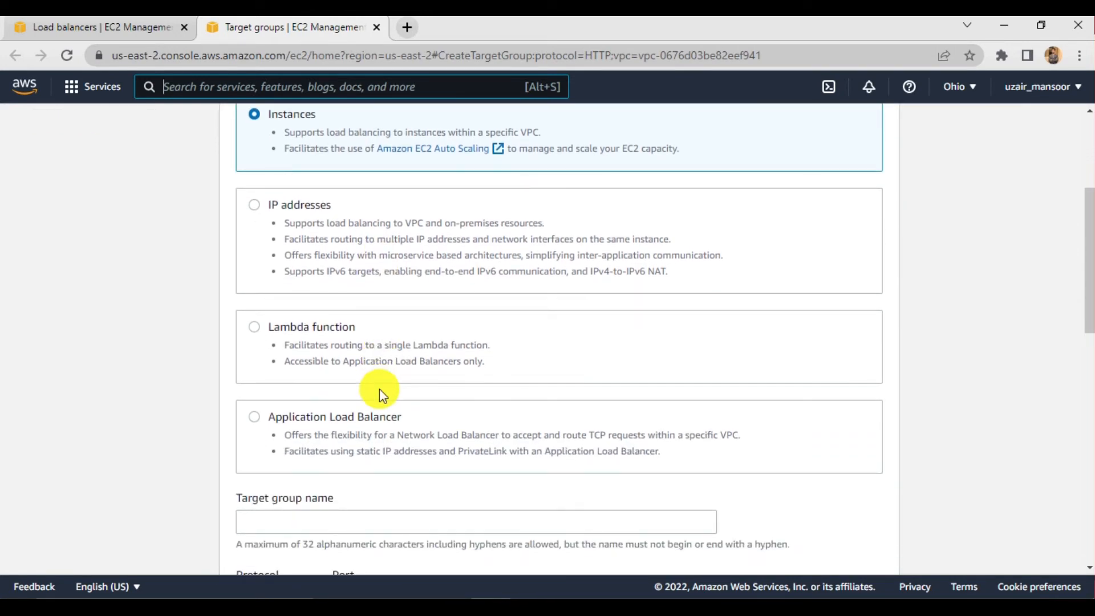
scroll(381, 434, up, 2)
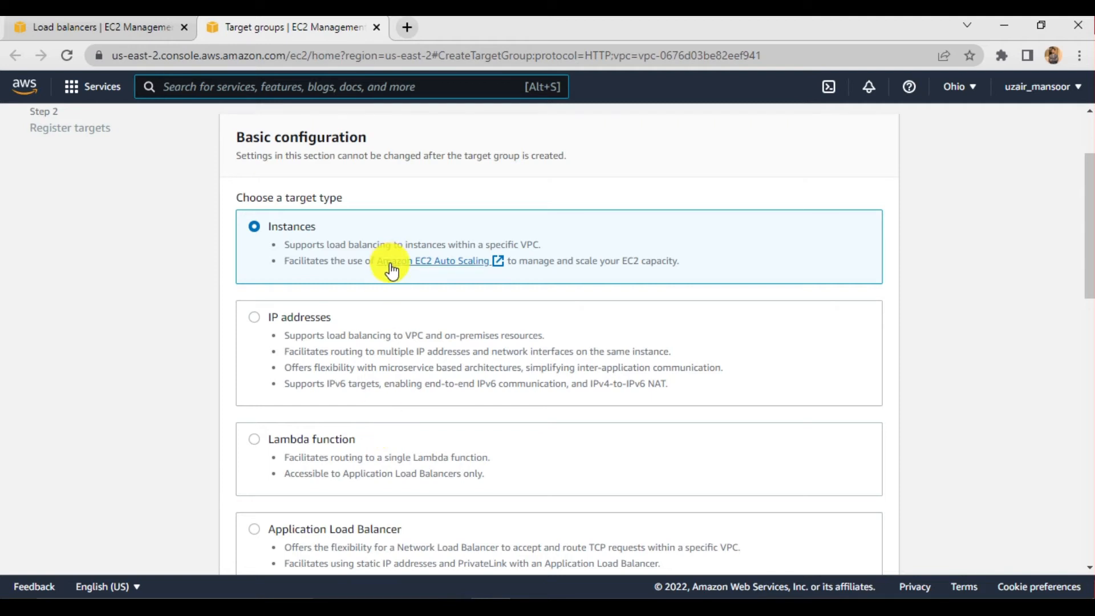
click(337, 227)
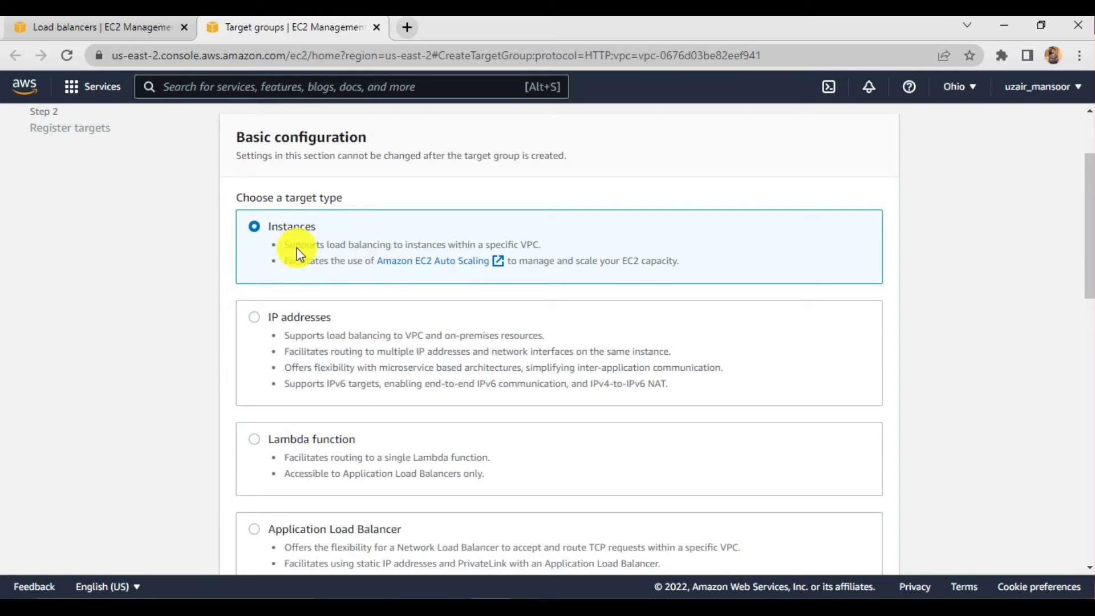
click(311, 331)
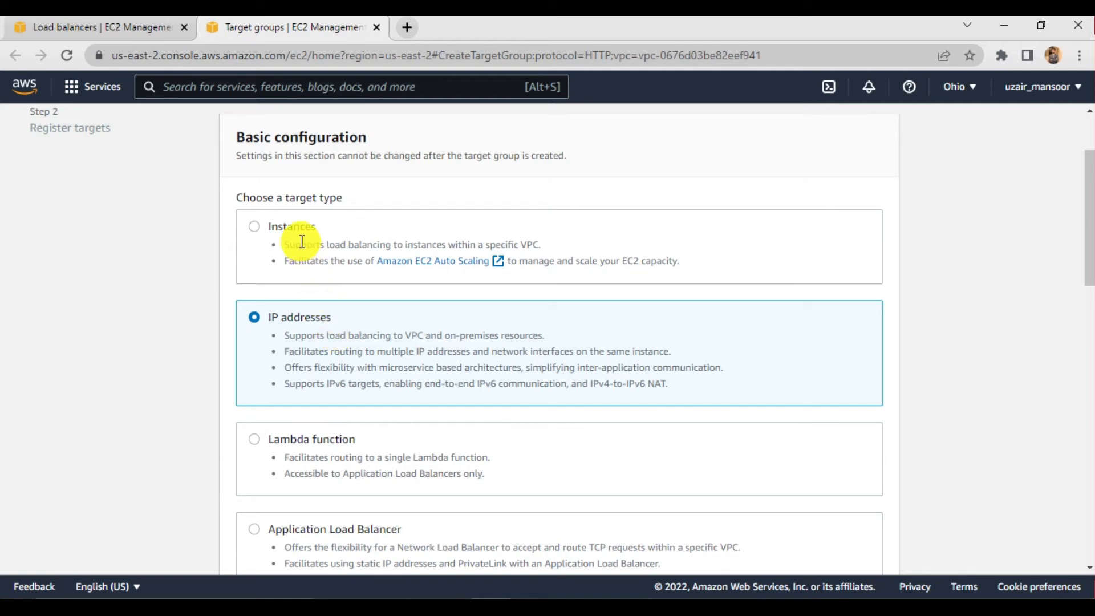
click(289, 226)
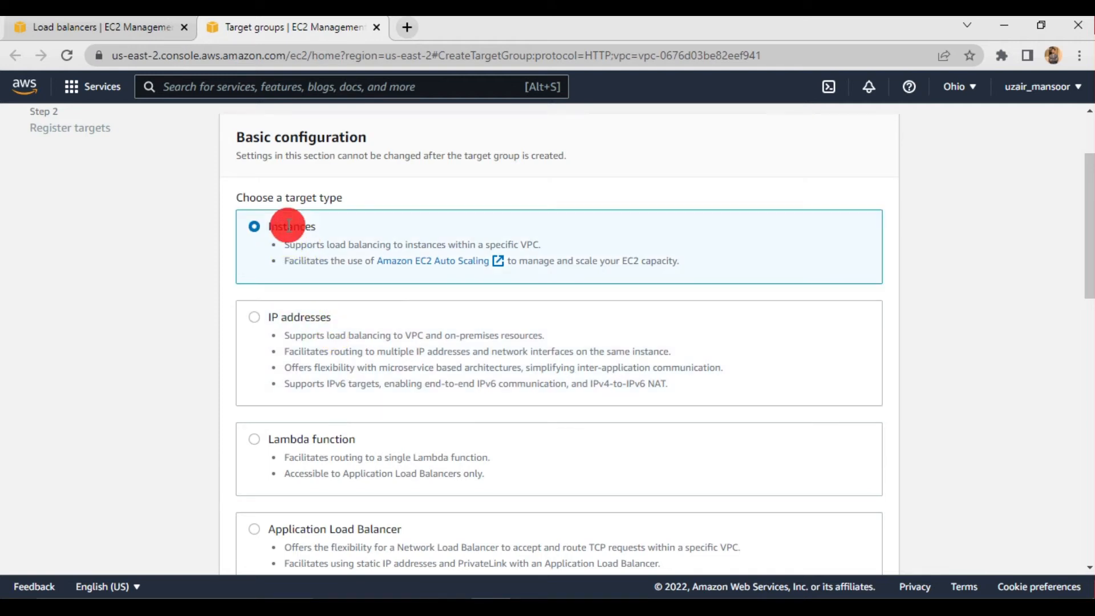
Name the target group TargetGroupALB.
scroll(342, 324, down, 3)
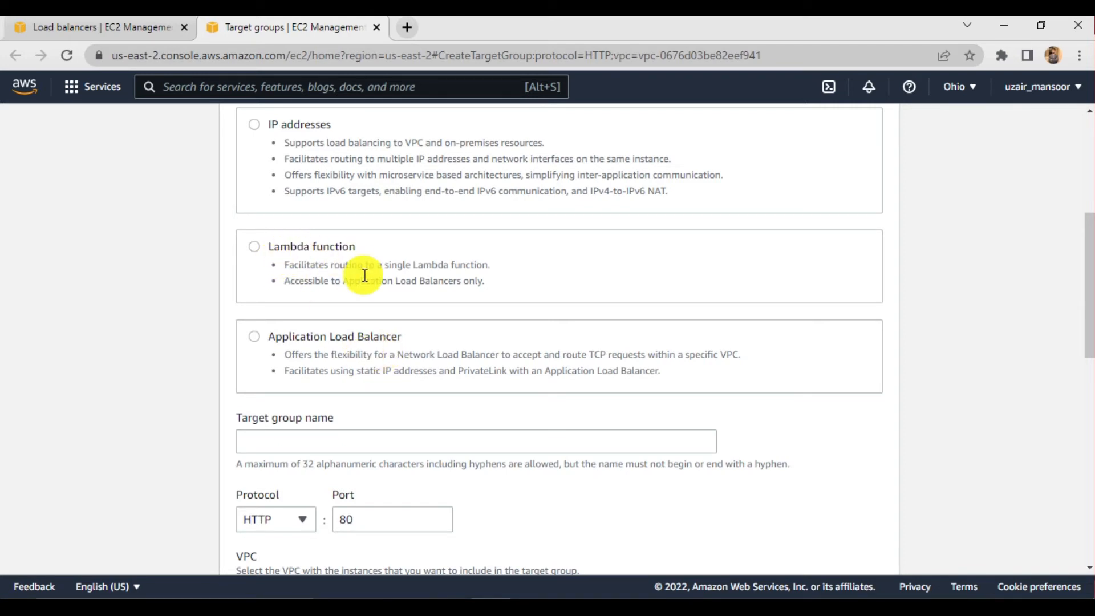
scroll(388, 320, down, 3)
click(350, 312)
text(tARGET)
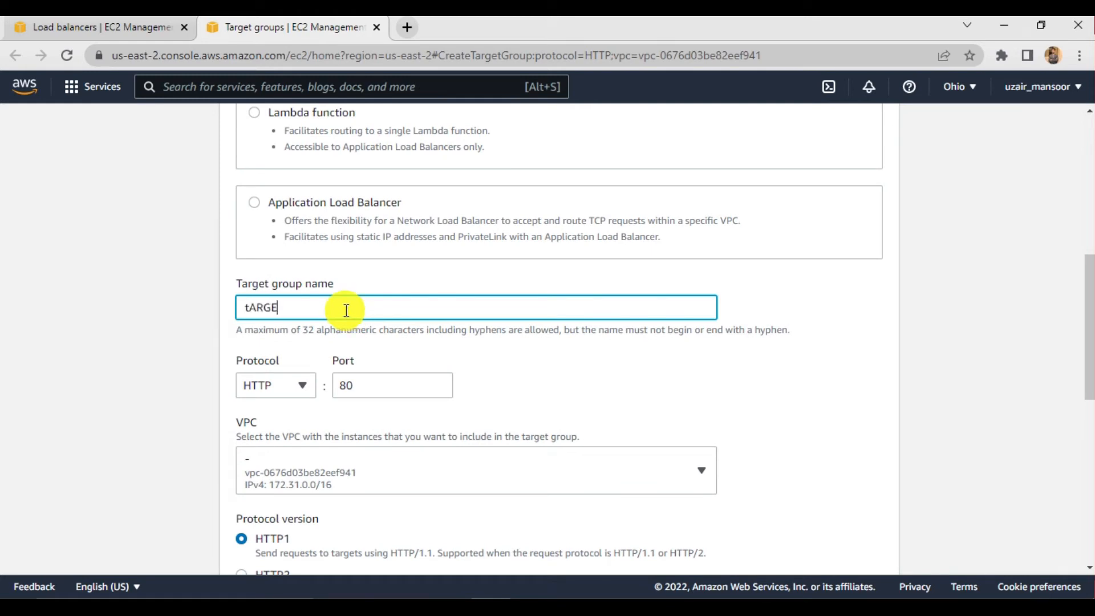
key(BackSpace)
key(BackSpace)
key(BackSpace)
key(BackSpace)
key(BackSpace)
key(BackSpace)
text(Targetgr)
key(BackSpace)
key(BackSpace)
text(G)
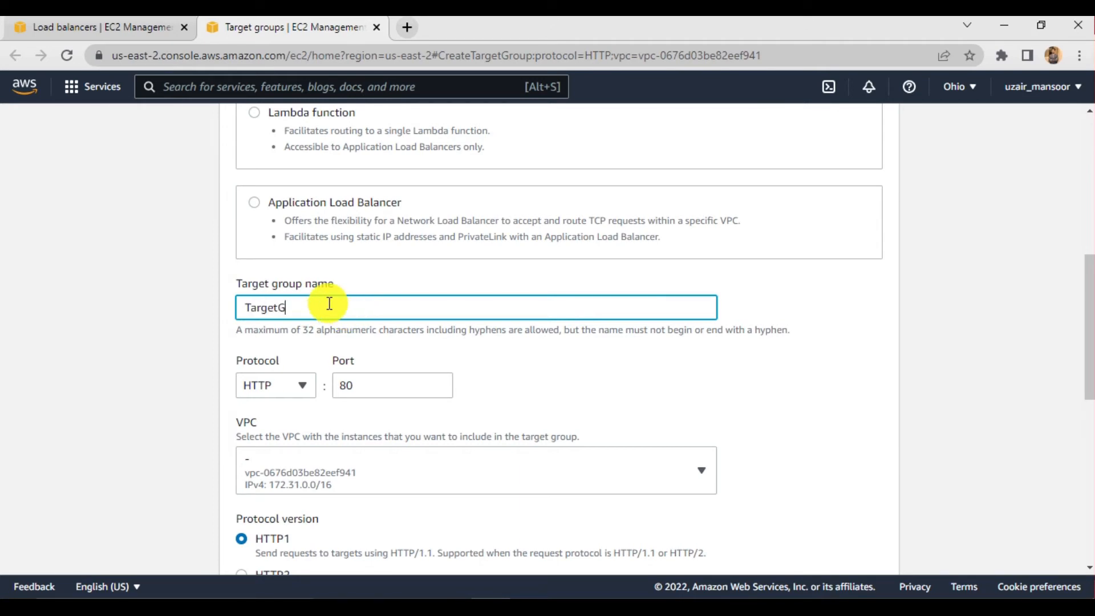
text(roupALB)
Review the target group's protocol, VPC, protocol version and health check settings.
scroll(465, 372, down, 3)
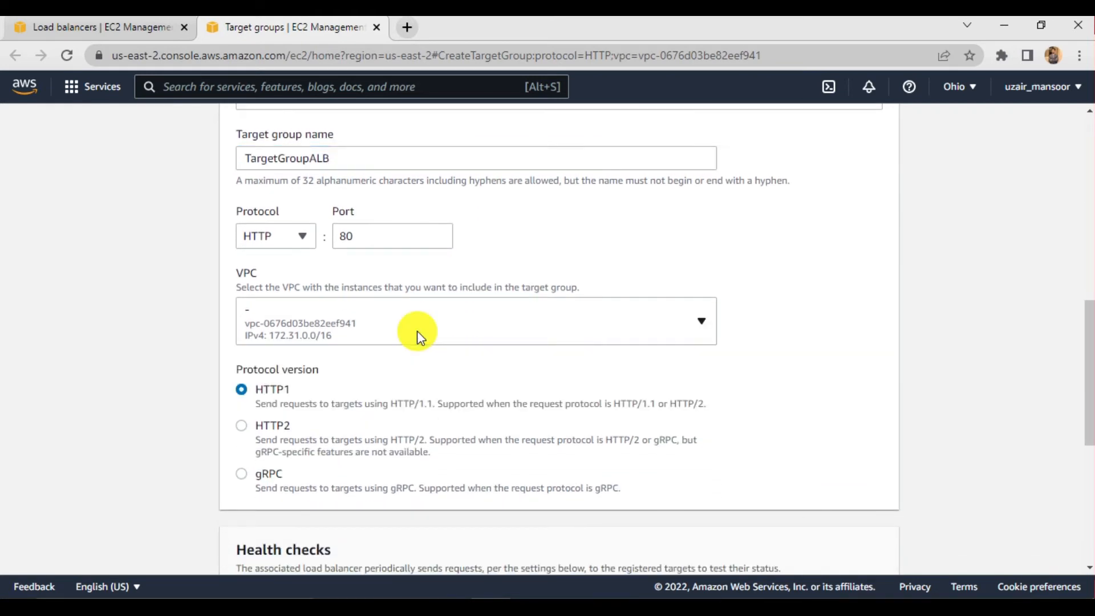
scroll(454, 386, down, 2)
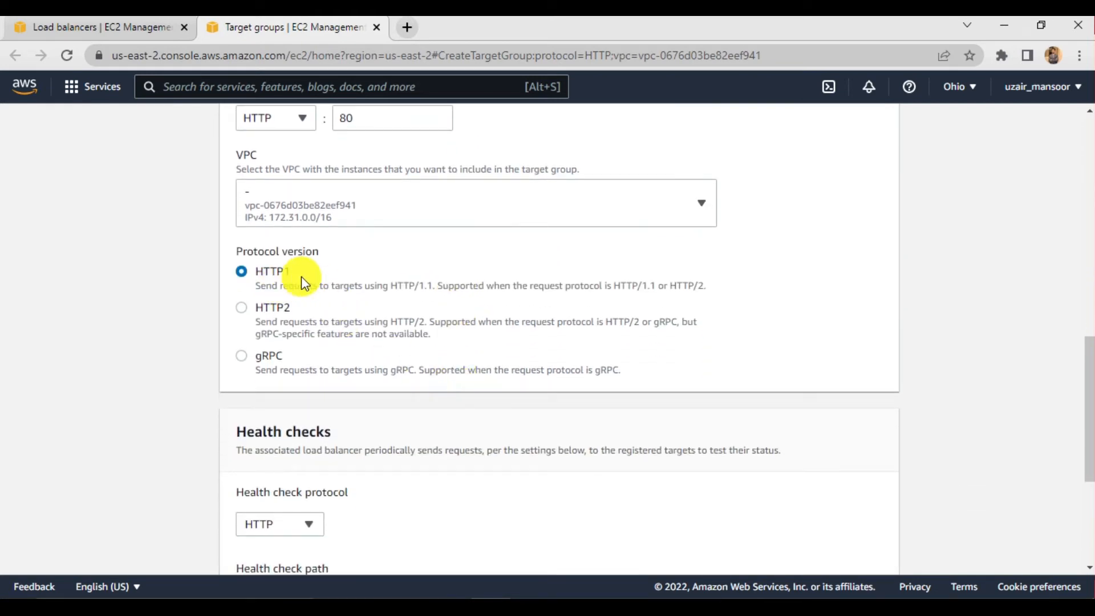
scroll(415, 306, down, 1)
scroll(412, 304, down, 2)
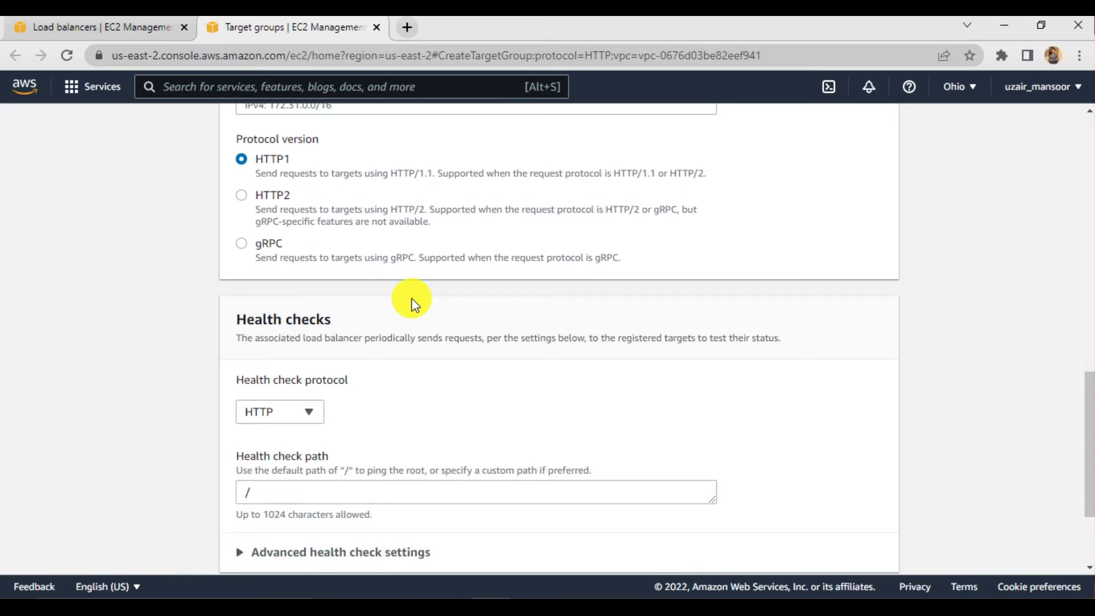
drag(425, 174, 545, 151)
scroll(434, 354, down, 2)
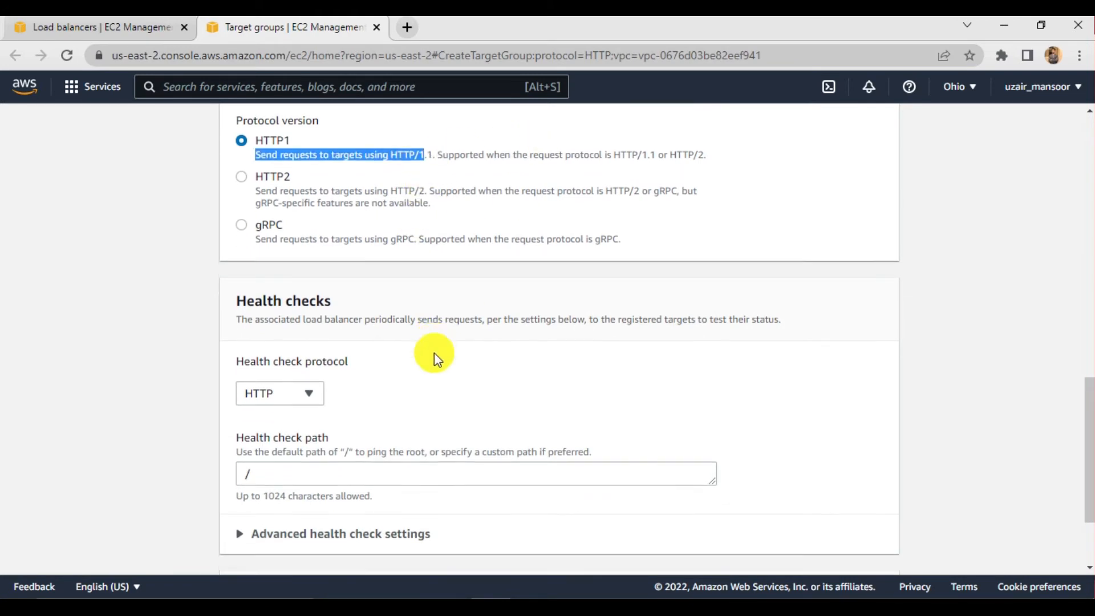
Review the target group's health check protocol options, trying HTTPS and returning to HTTP.
scroll(412, 331, down, 1)
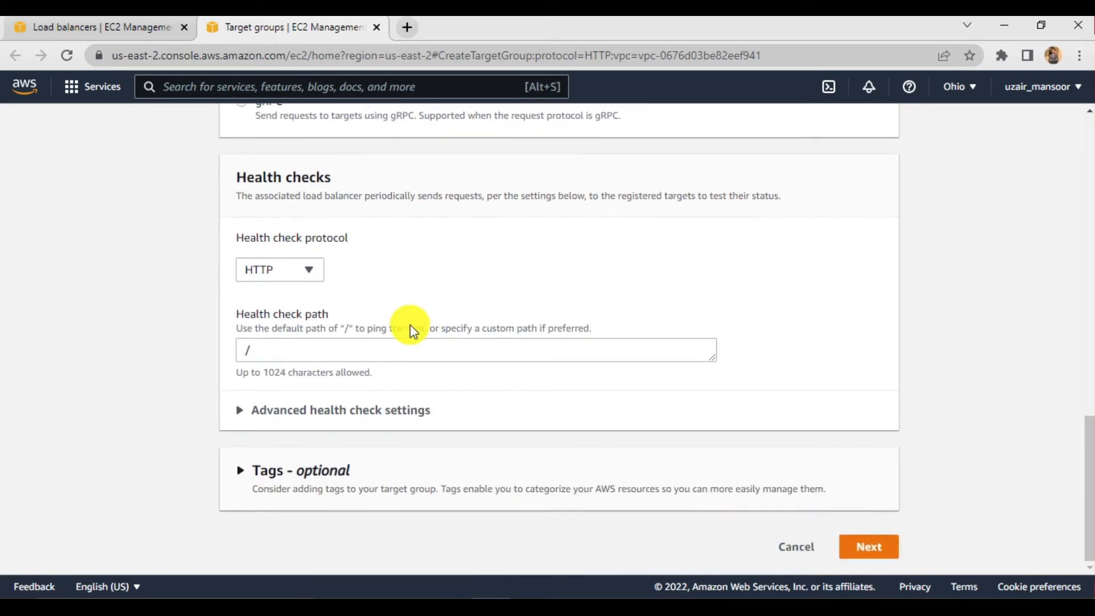
click(312, 270)
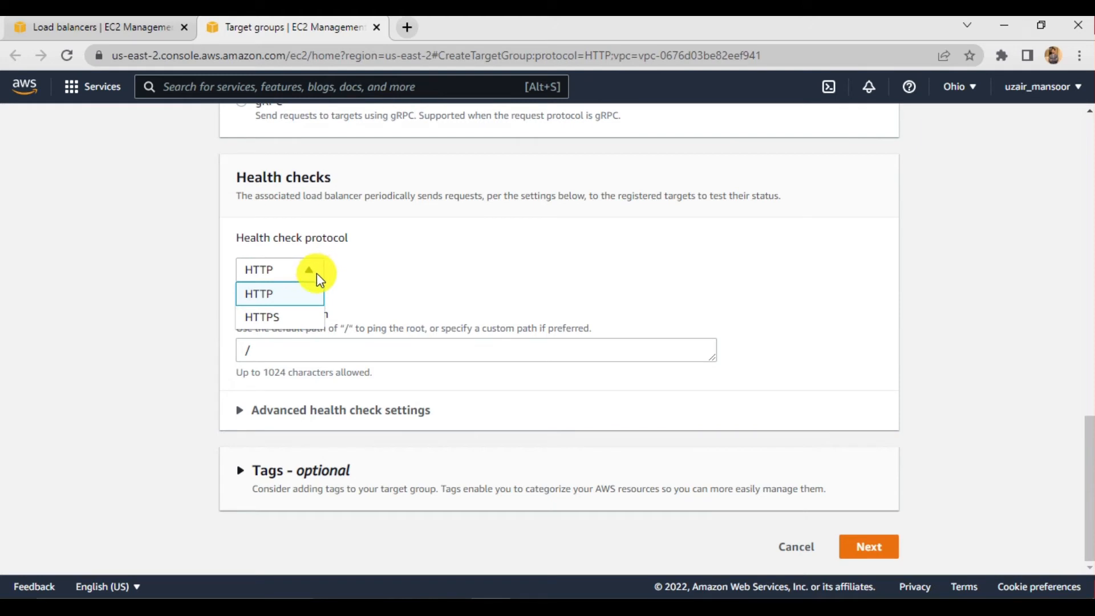
click(301, 315)
click(301, 280)
click(290, 290)
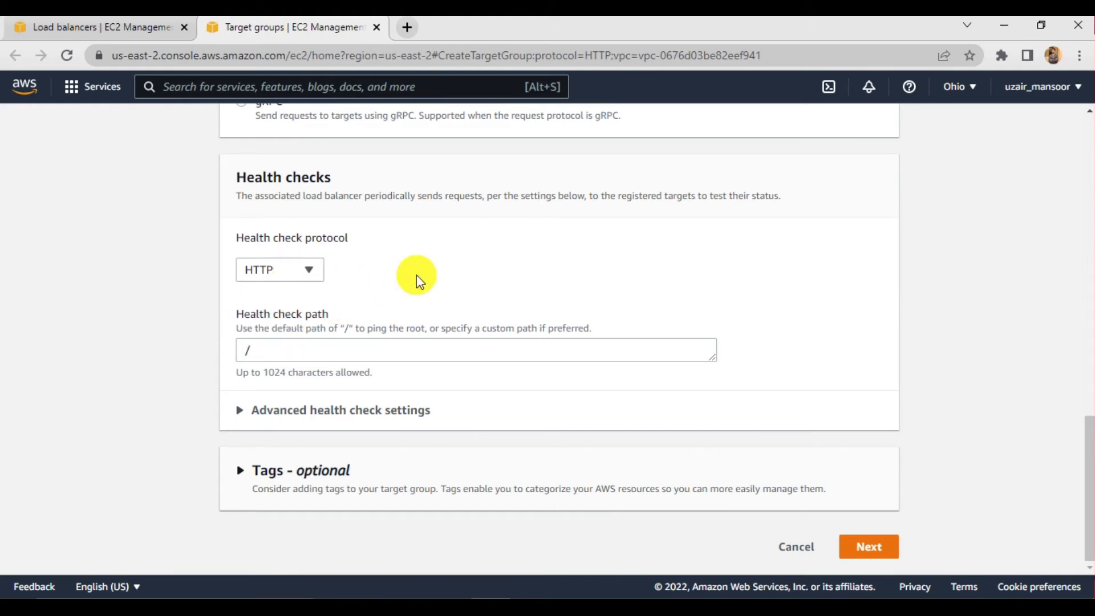
Set the health check path to /index.html.
click(398, 349)
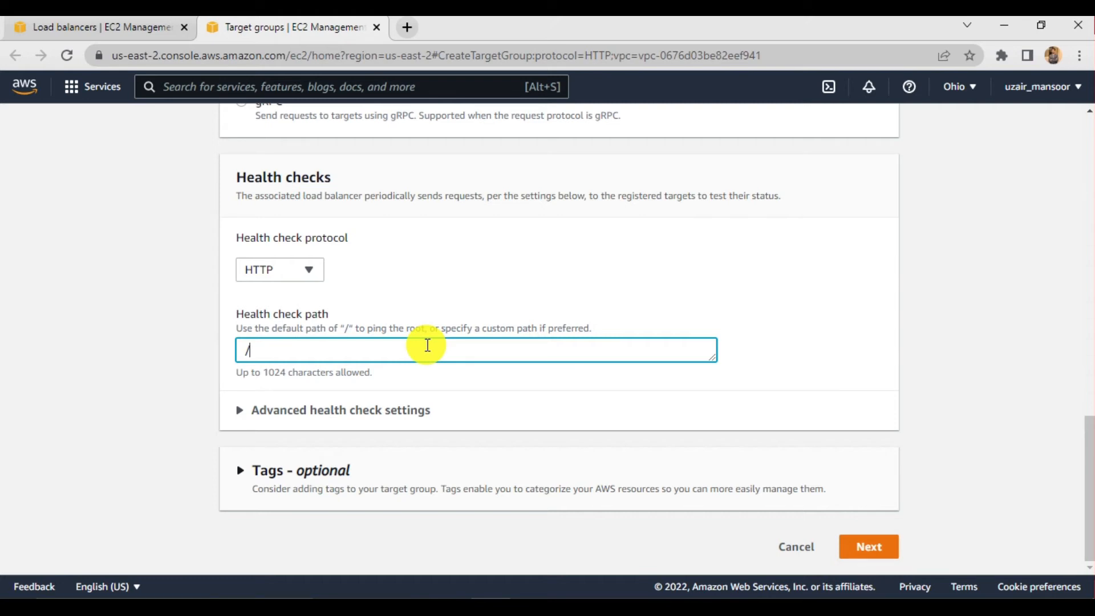
text(index.html)
click(751, 323)
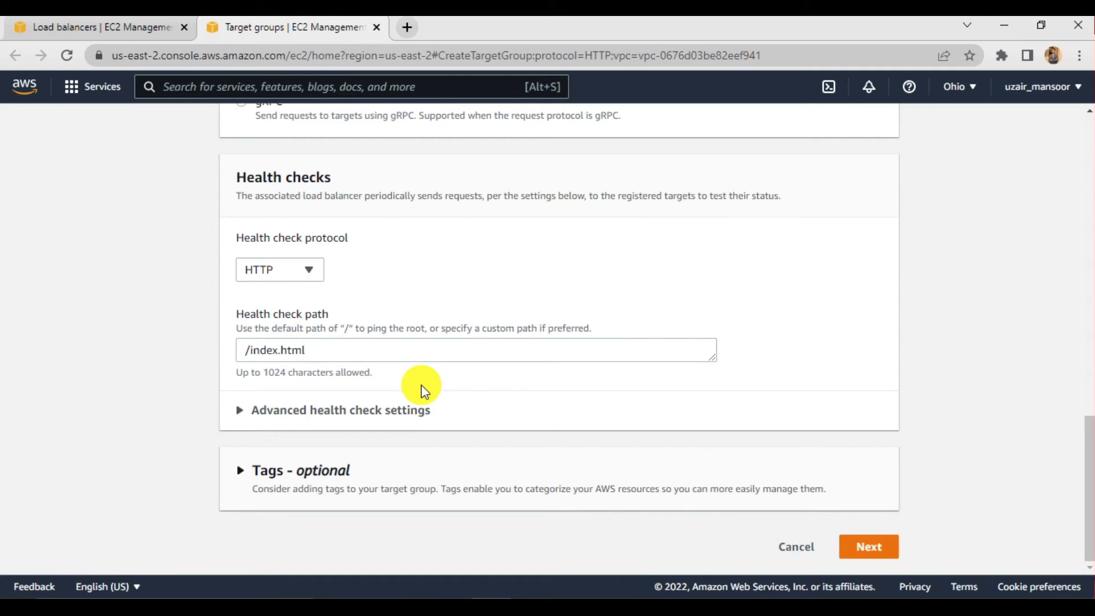
Expand the advanced health check settings and review the port, healthy and unhealthy thresholds, timeout and interval.
click(235, 410)
scroll(515, 397, down, 3)
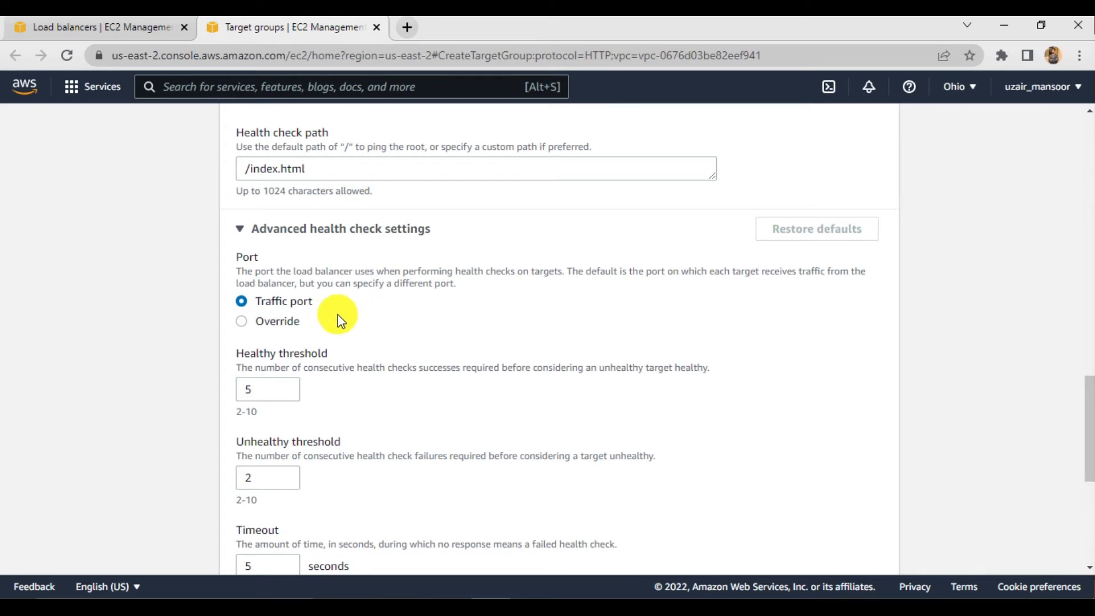
scroll(391, 318, down, 2)
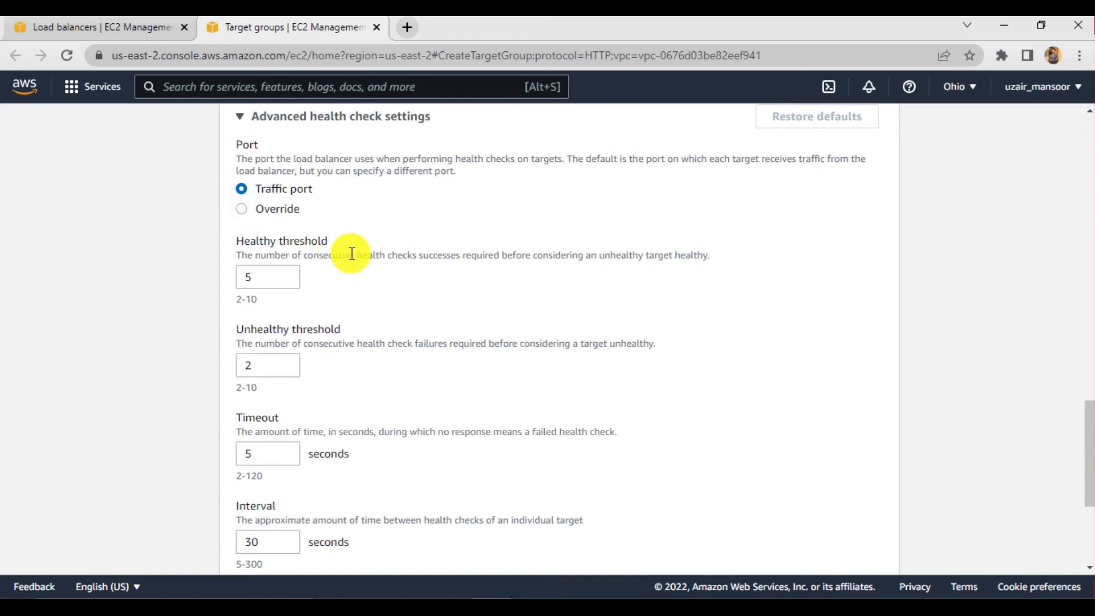
drag(349, 255, 344, 255)
click(459, 266)
drag(463, 255, 589, 262)
click(598, 255)
scroll(594, 277, down, 1)
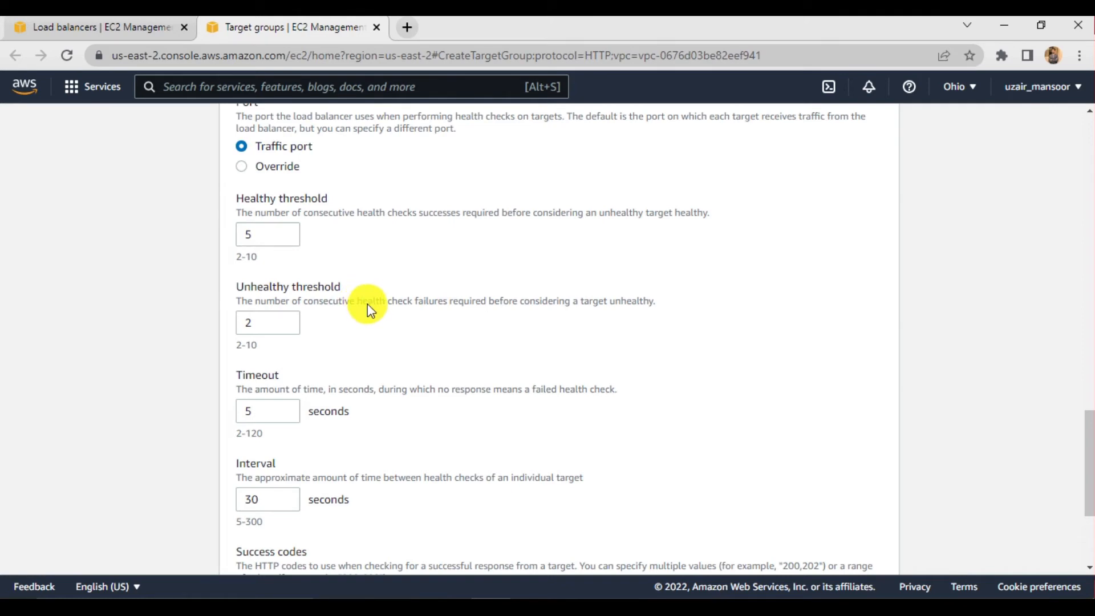
drag(349, 301, 236, 300)
click(447, 295)
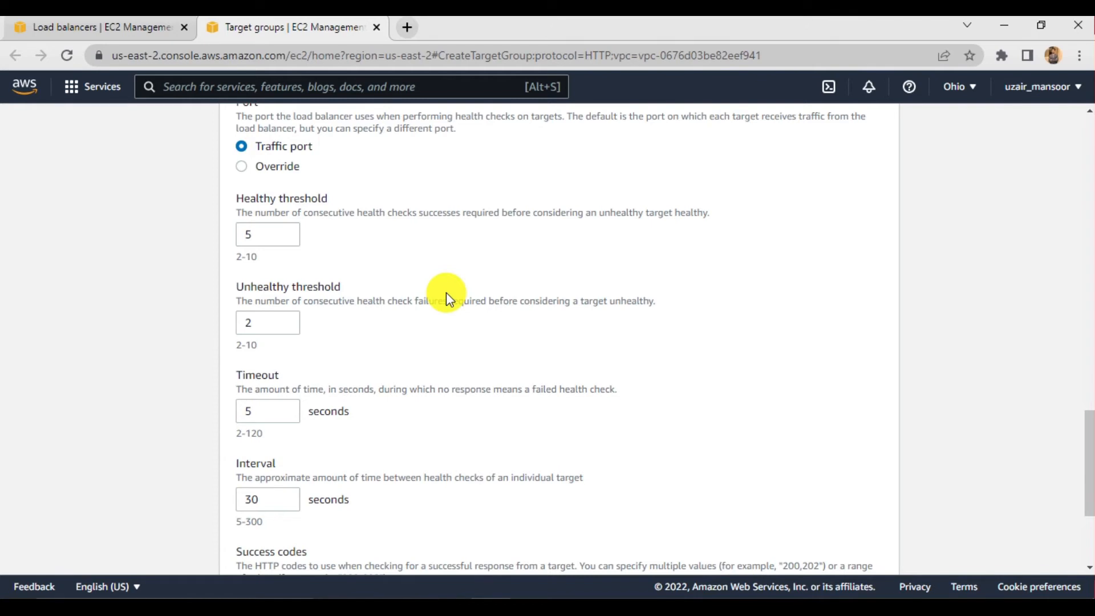
scroll(447, 322, down, 2)
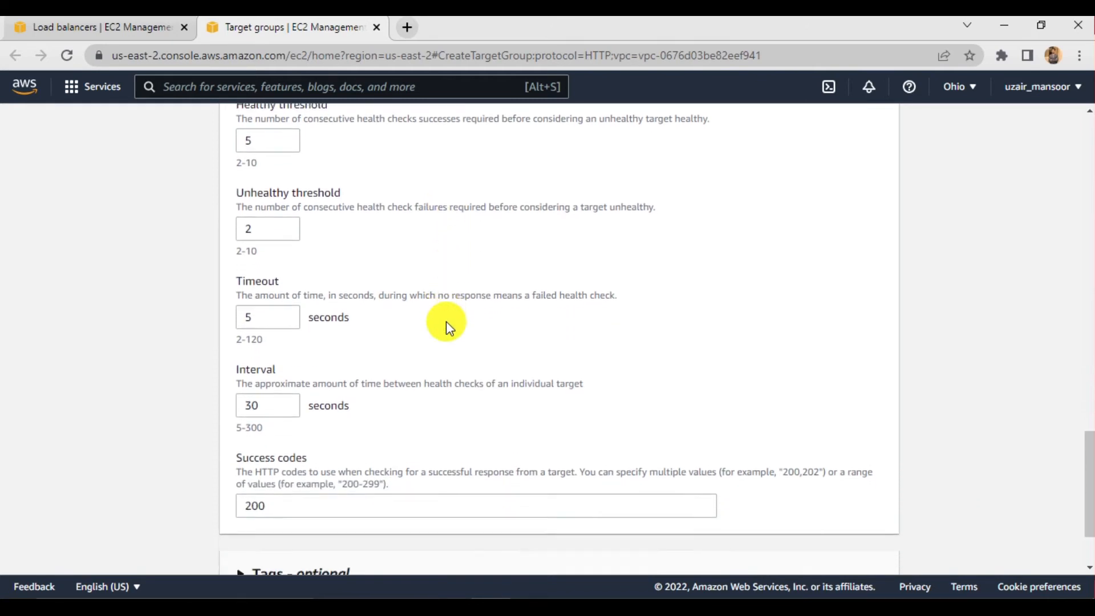
scroll(281, 285, down, 2)
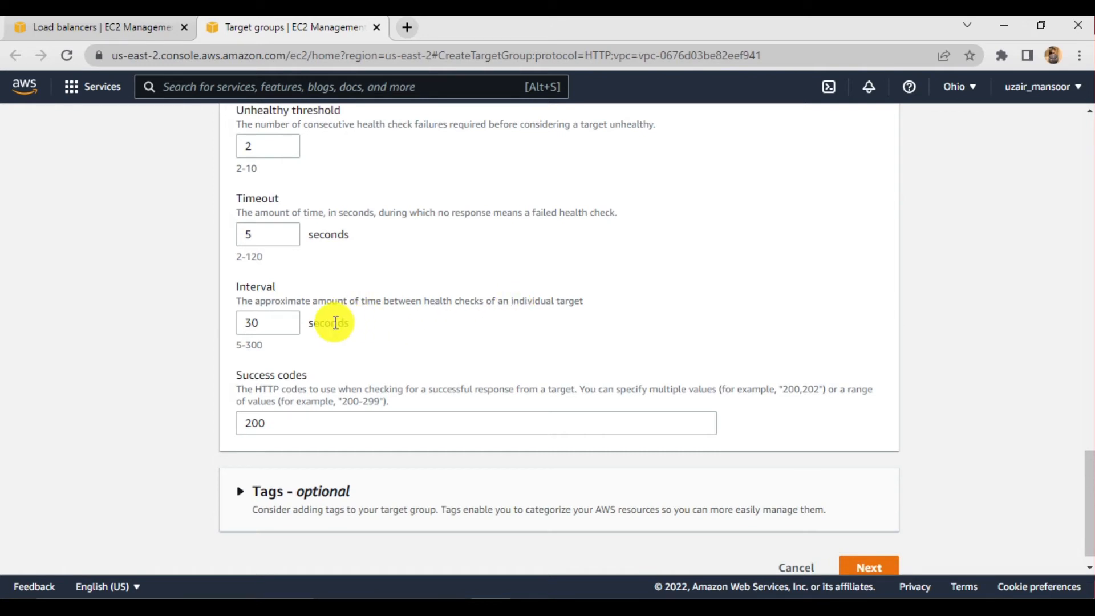
Set the health check interval to 10 seconds.
click(270, 329)
key(Left)
key(BackSpace)
text(1)
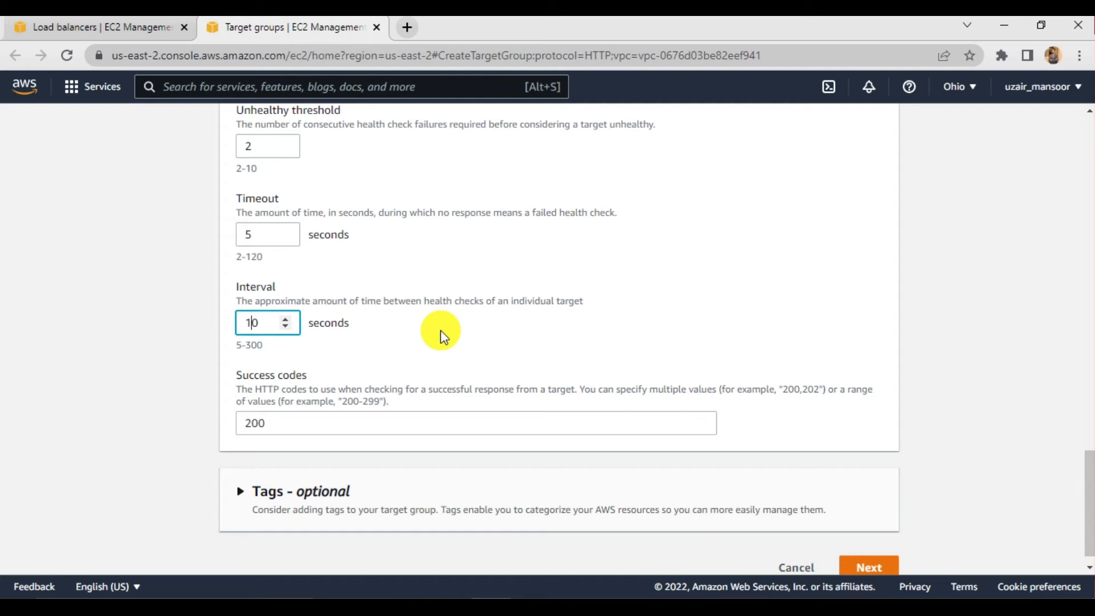
click(380, 272)
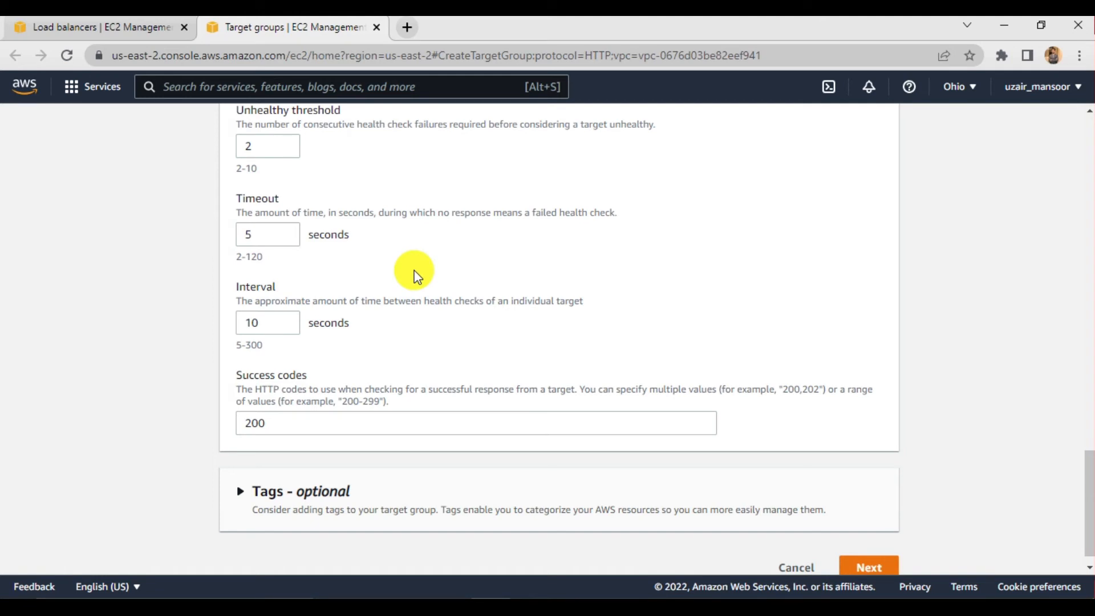
Examine the descriptions of the health check timeout, interval and success codes settings.
drag(244, 199, 284, 203)
click(299, 203)
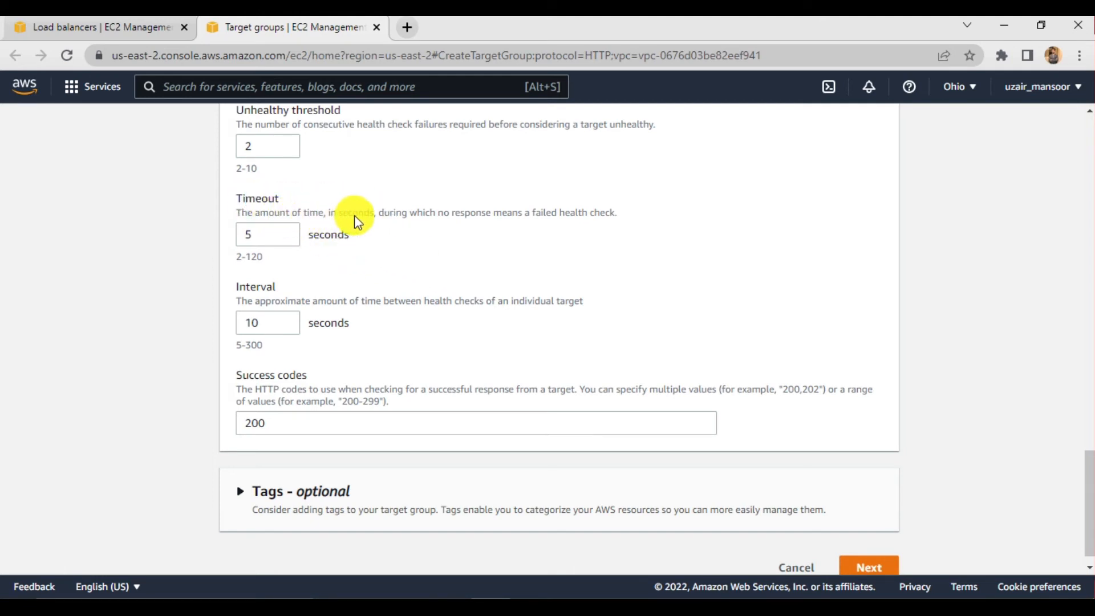
drag(455, 221, 515, 212)
click(516, 212)
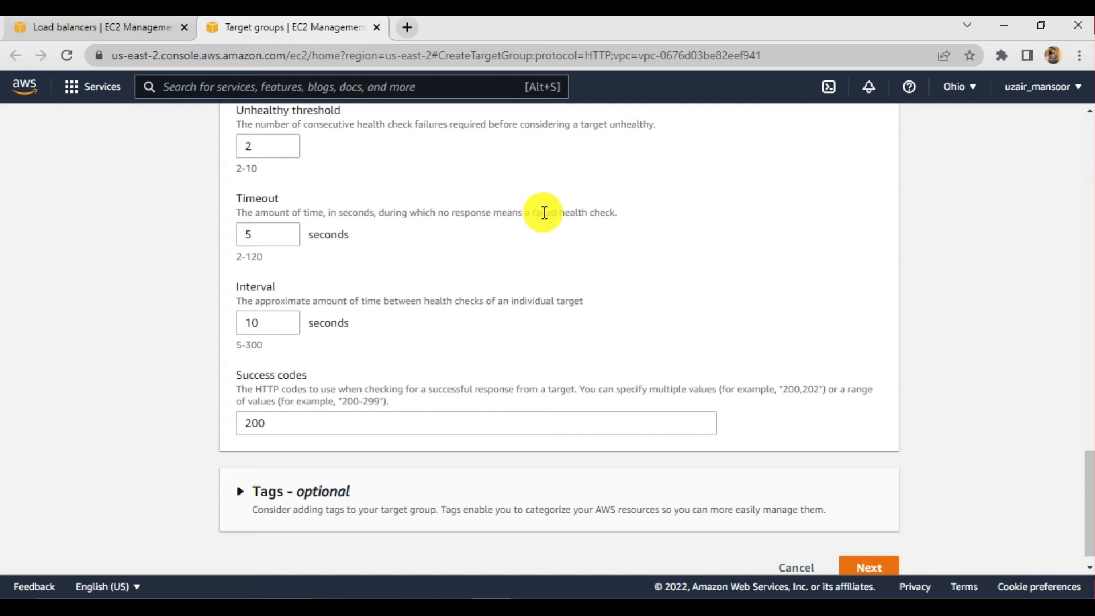
drag(544, 212, 592, 212)
click(591, 212)
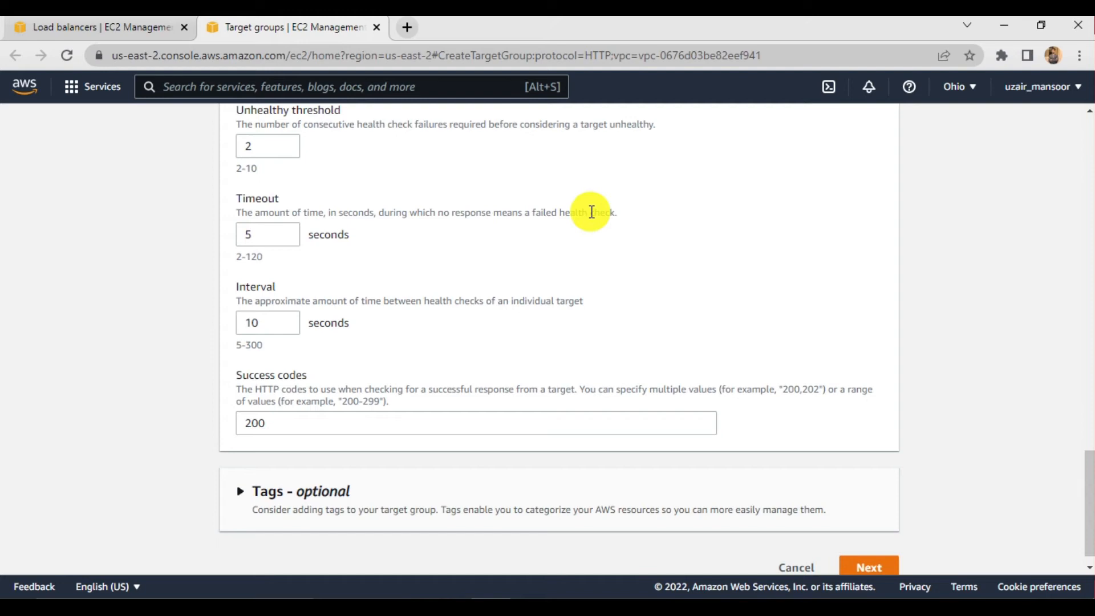
drag(239, 301, 310, 299)
click(368, 298)
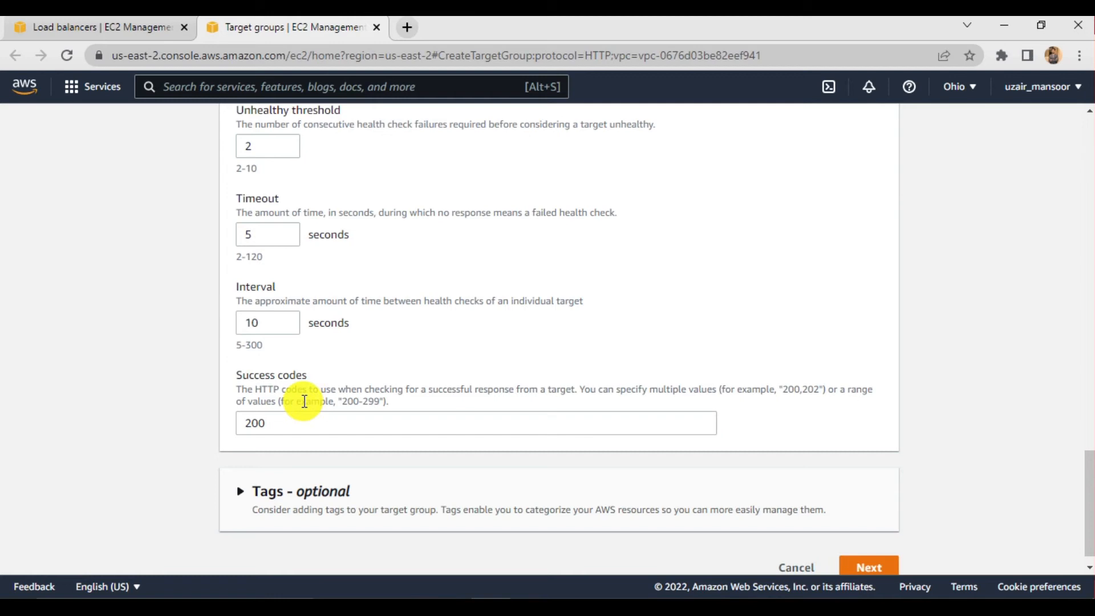
drag(300, 401, 384, 389)
click(497, 368)
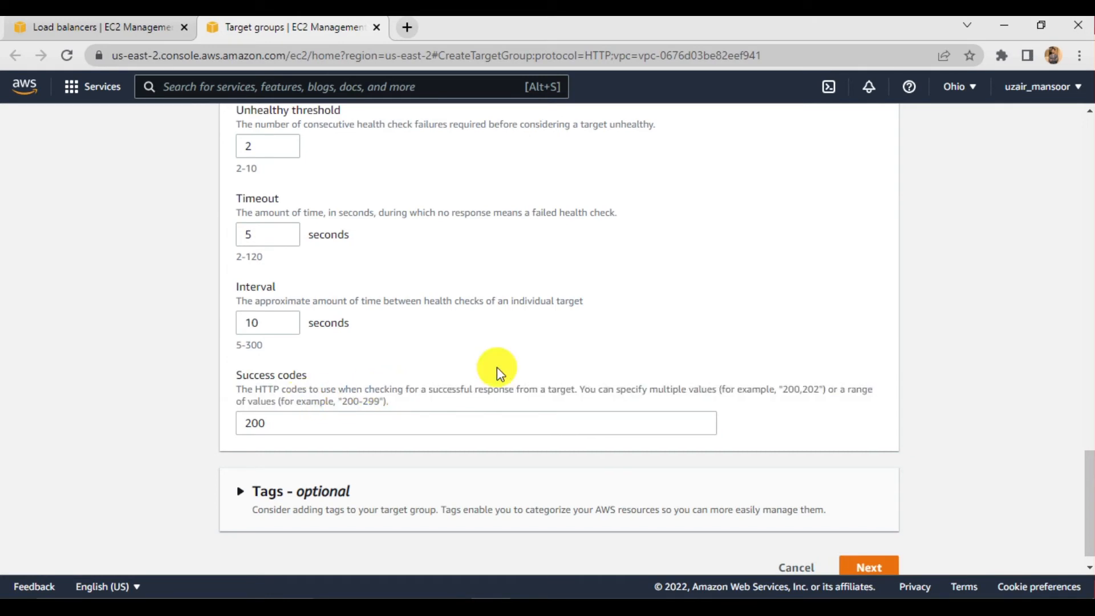
double_click(257, 422)
click(510, 370)
Proceed to target registration and include both instances, Linux_1 and WS_2019, as pending targets on port 80.
scroll(509, 367, down, 1)
click(887, 553)
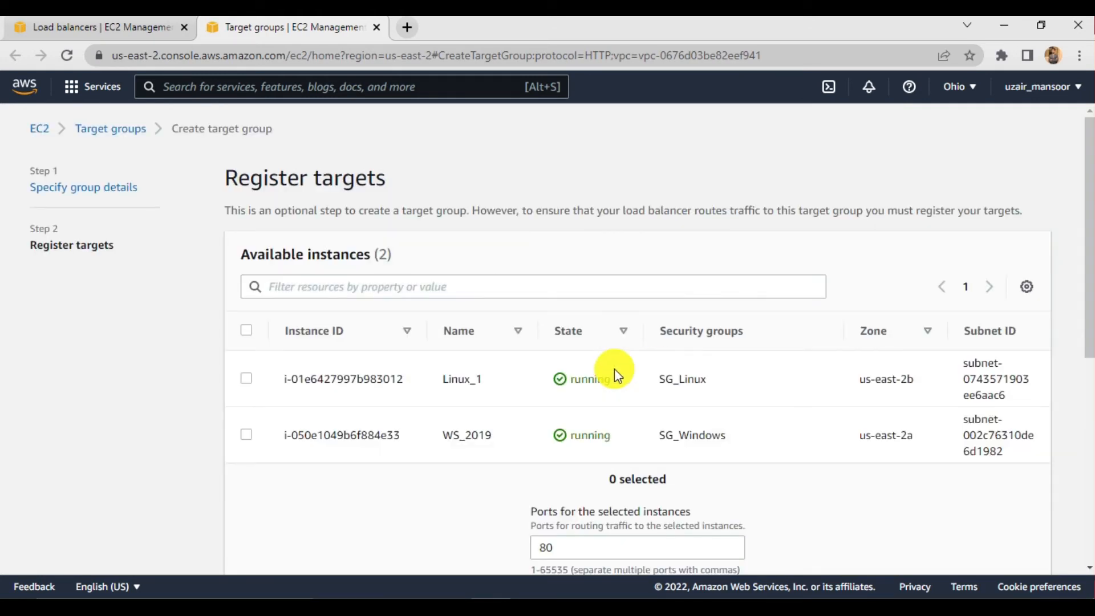
scroll(615, 368, down, 1)
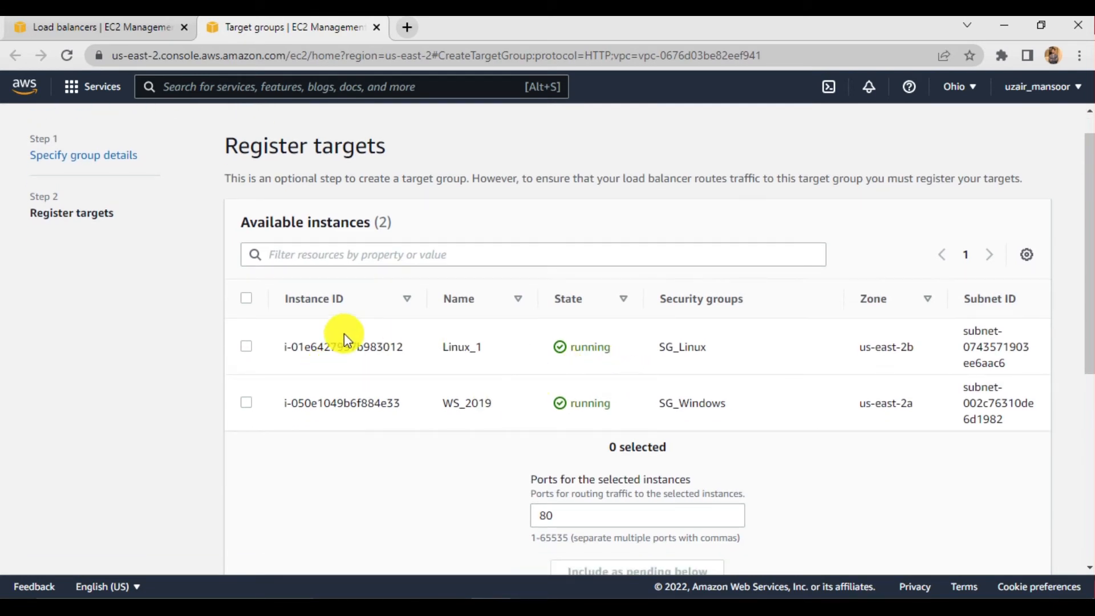
click(247, 298)
scroll(491, 470, down, 2)
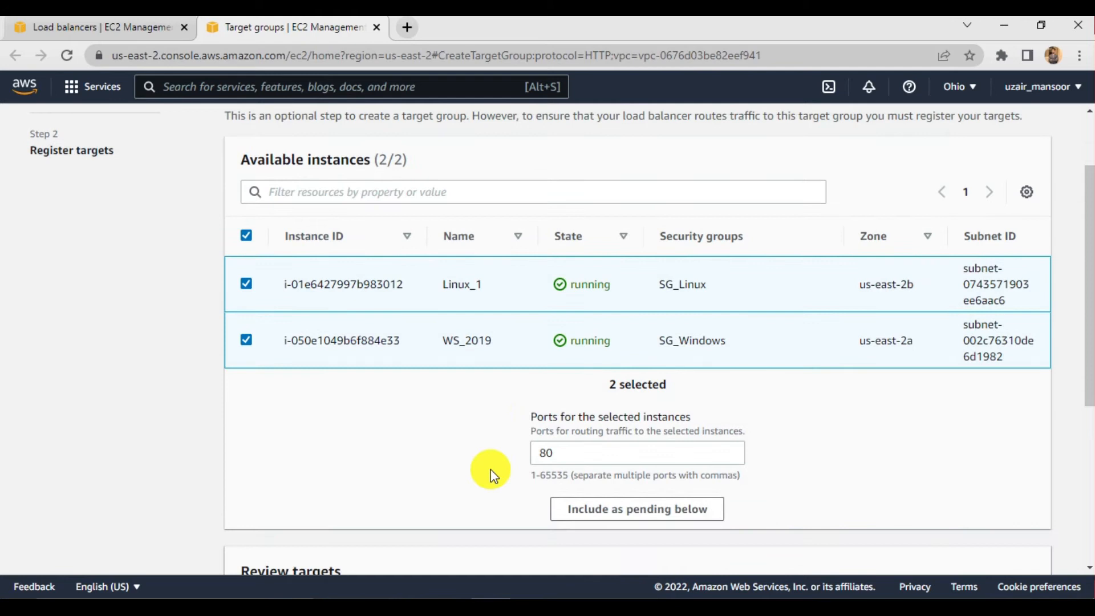
drag(625, 457, 507, 460)
click(481, 460)
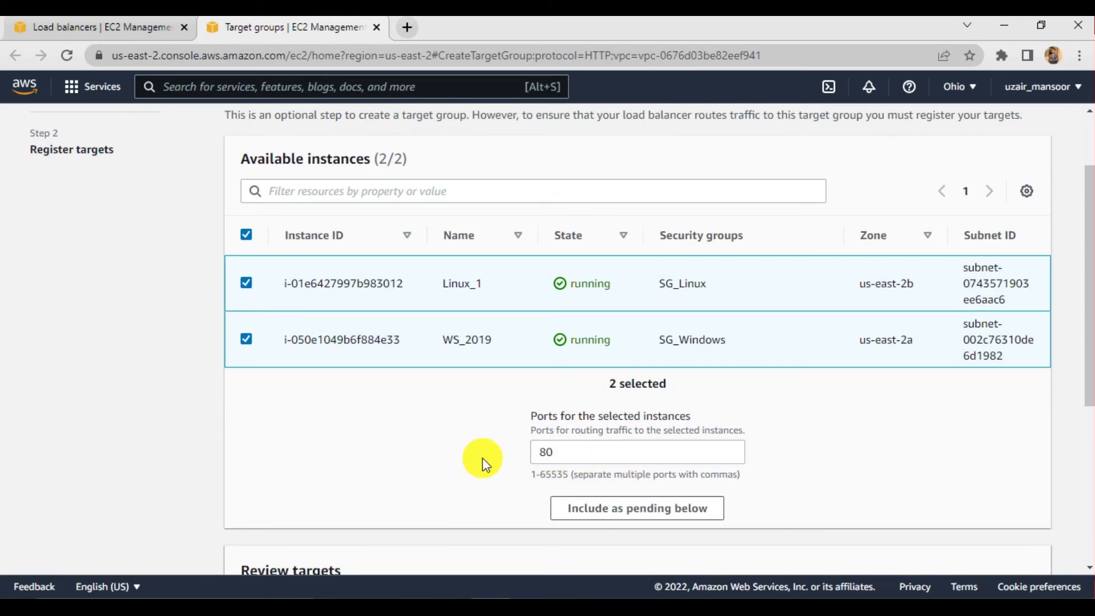
scroll(482, 460, down, 2)
click(641, 450)
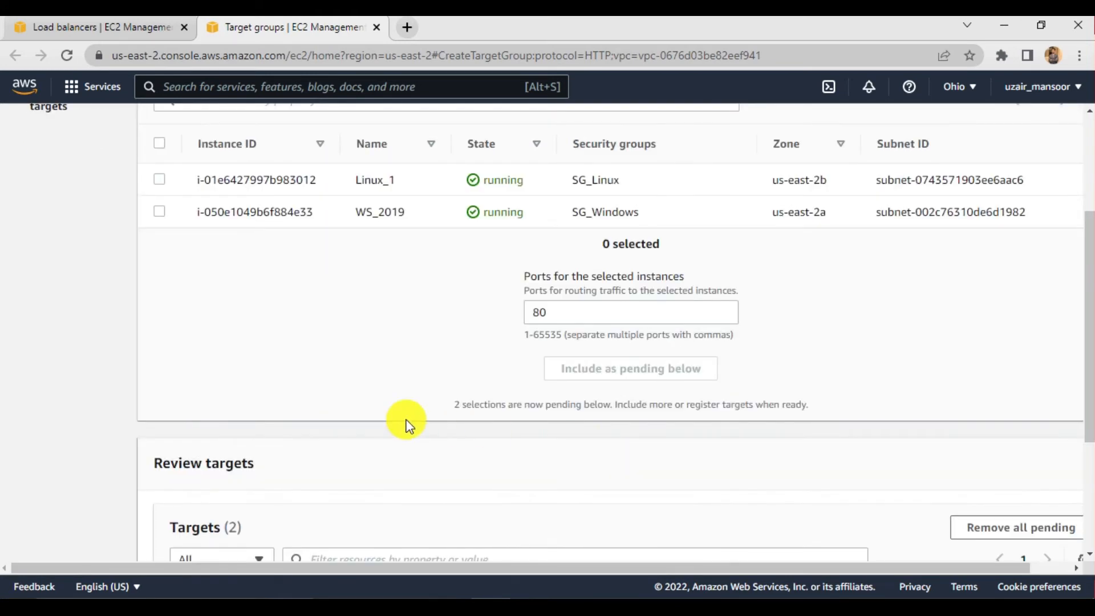
Check the pending targets and create the target group.
scroll(406, 421, down, 3)
scroll(291, 484, down, 1)
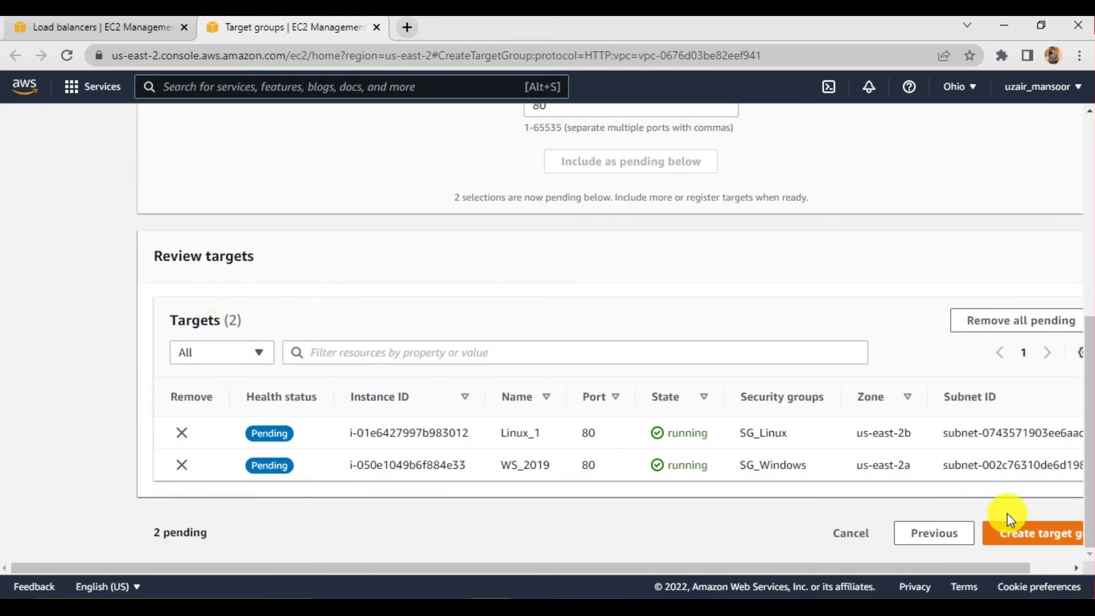
click(1016, 532)
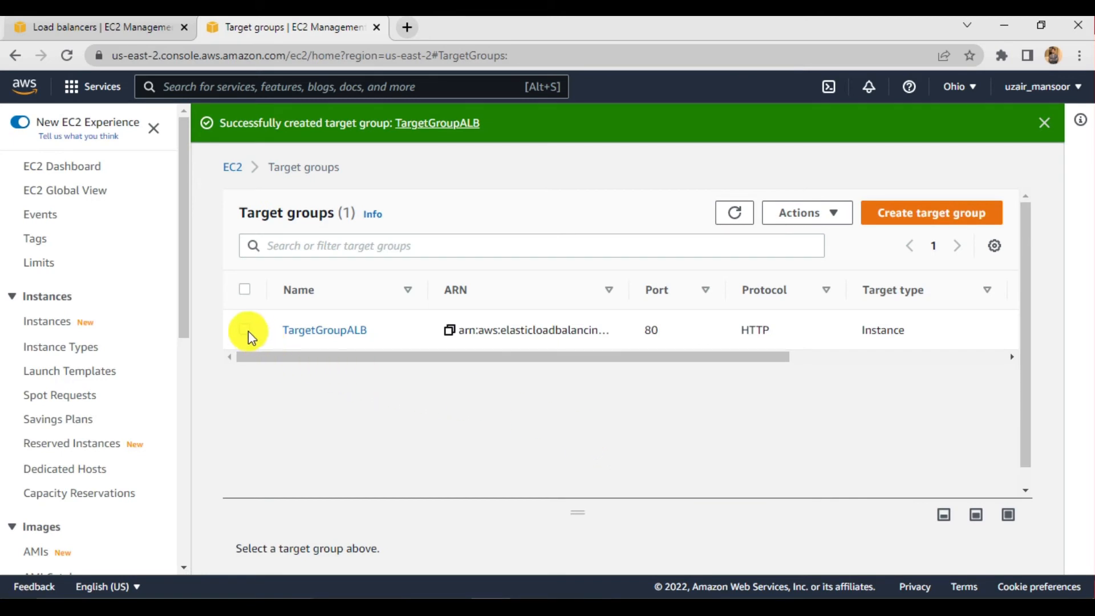
Select TargetGroupALB, enlarge its details and examine the health status of its registered targets.
click(245, 330)
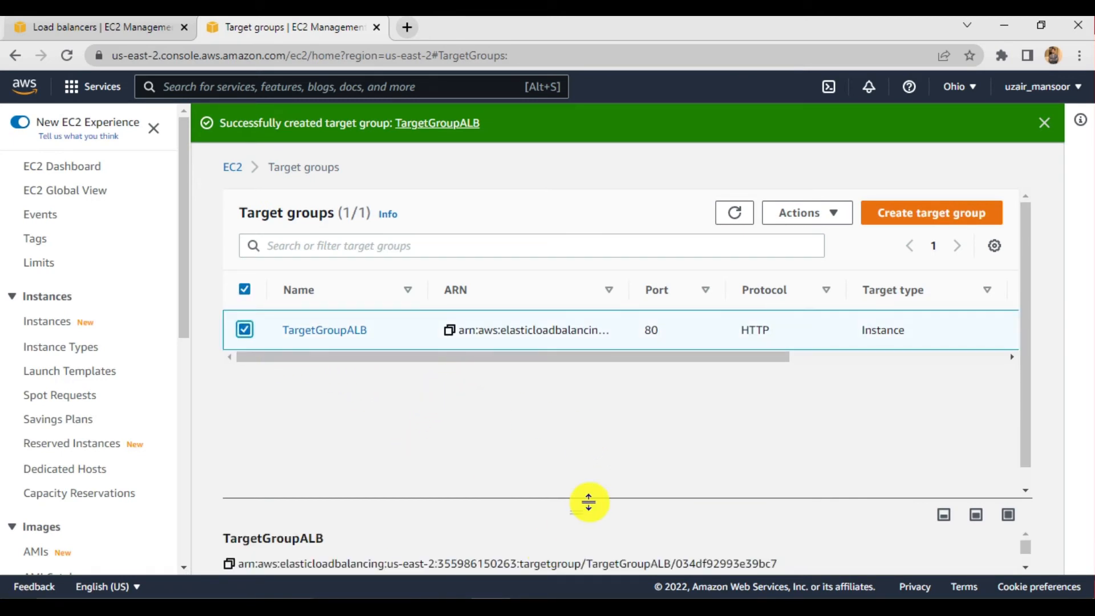
drag(579, 516, 614, 358)
click(331, 477)
scroll(582, 464, down, 3)
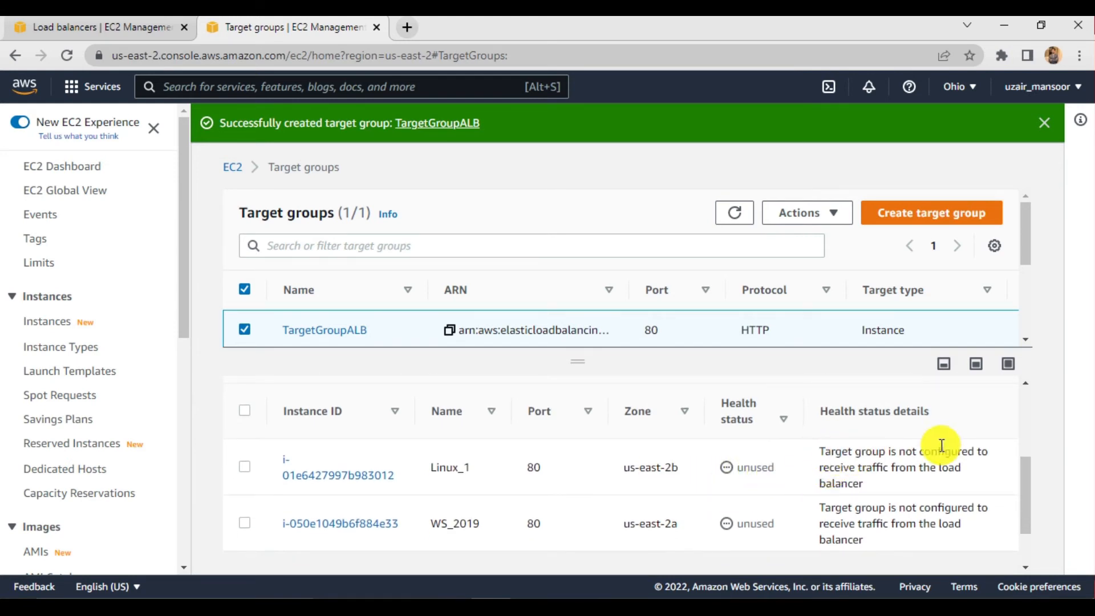
click(915, 468)
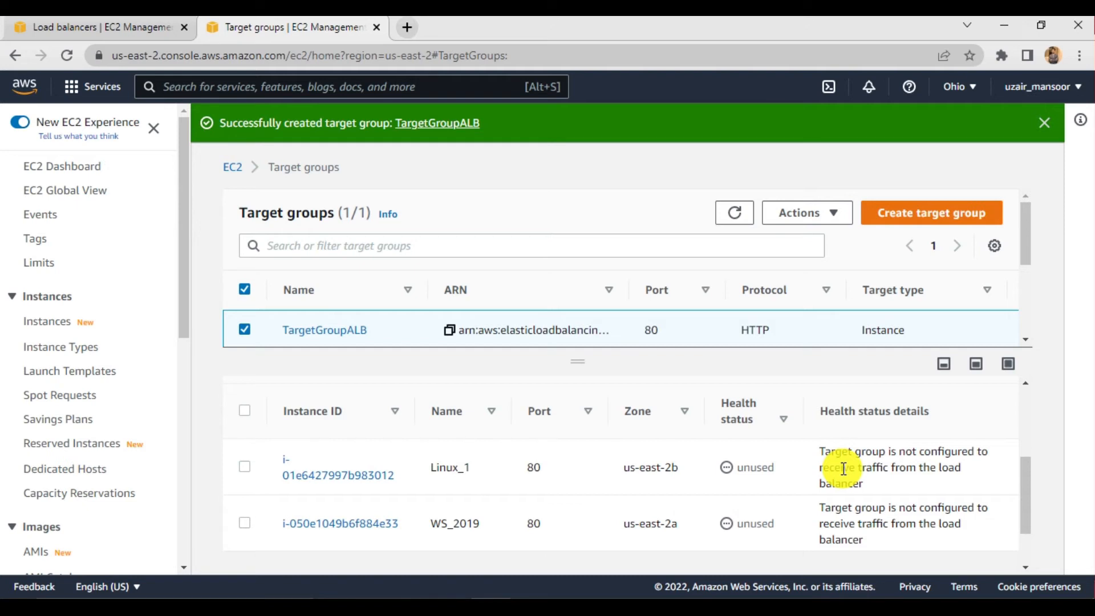
Return to the load balancer setup, refresh the target group choices and forward the HTTP:80 listener to TargetGroupALB.
click(125, 23)
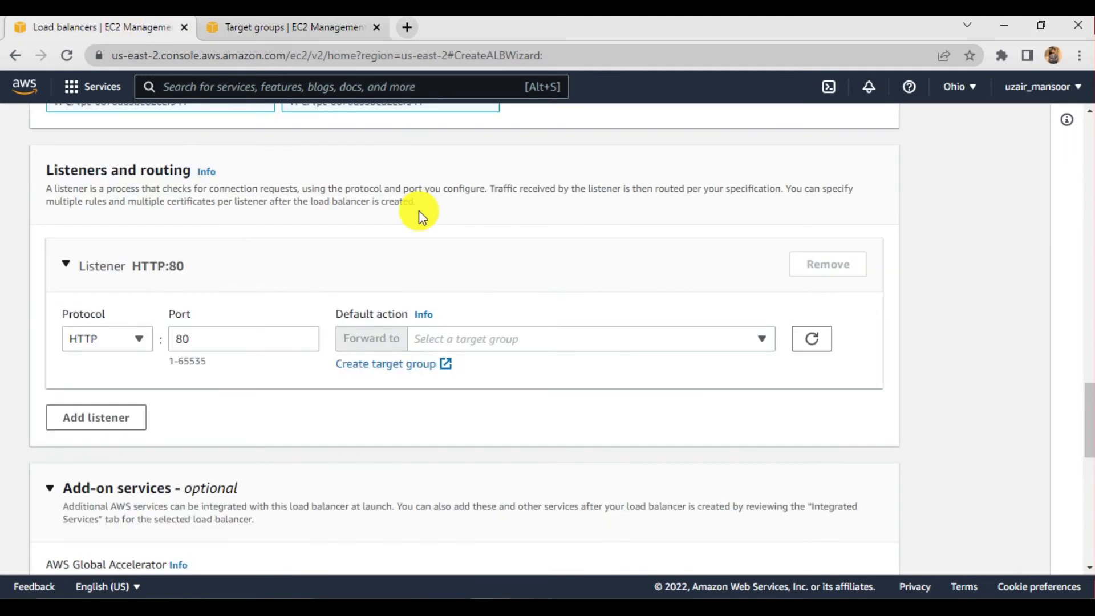
click(812, 340)
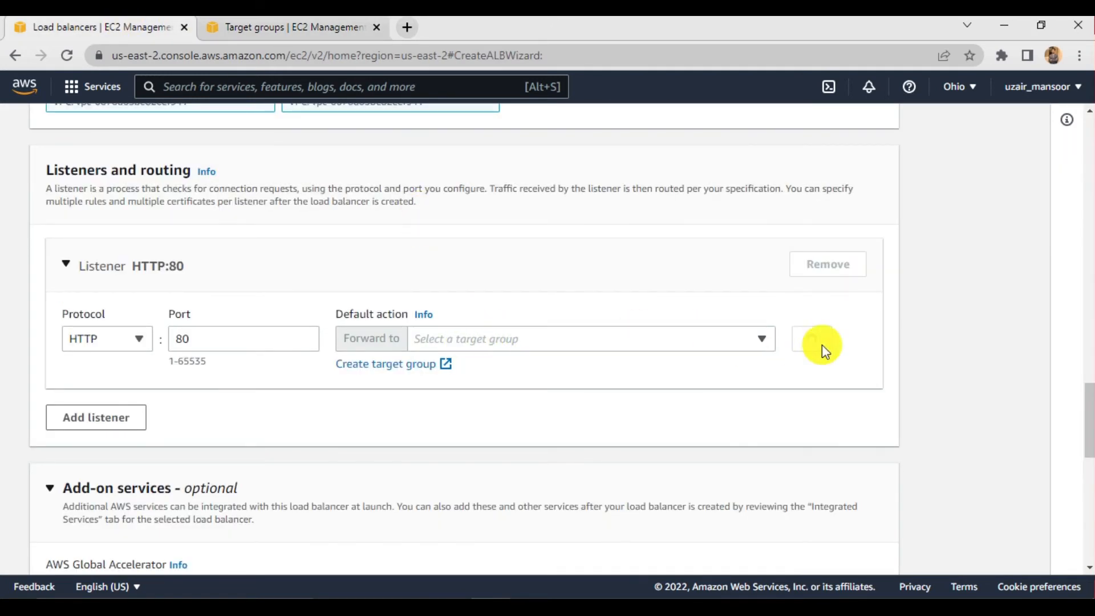
click(562, 347)
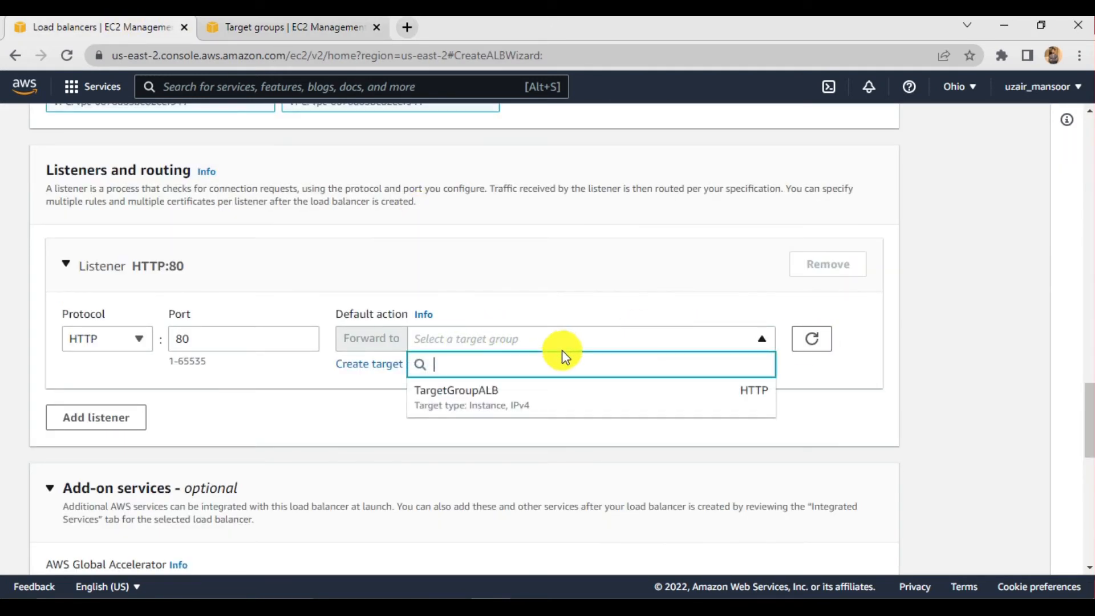
click(488, 409)
Review the configuration summary for ALB1 and create the load balancer.
scroll(331, 451, down, 4)
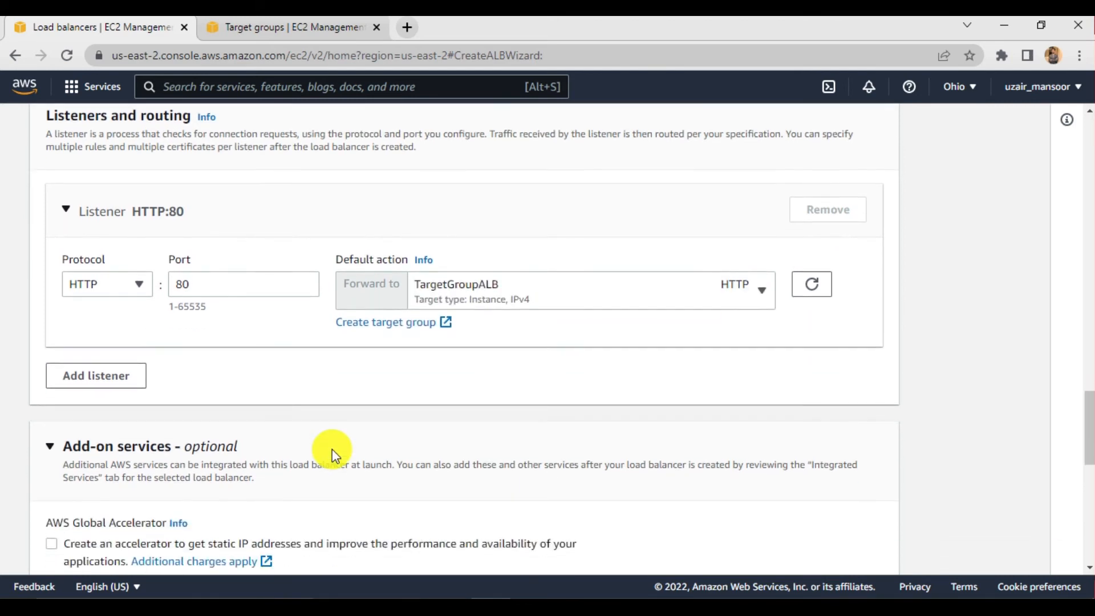
scroll(333, 456, down, 7)
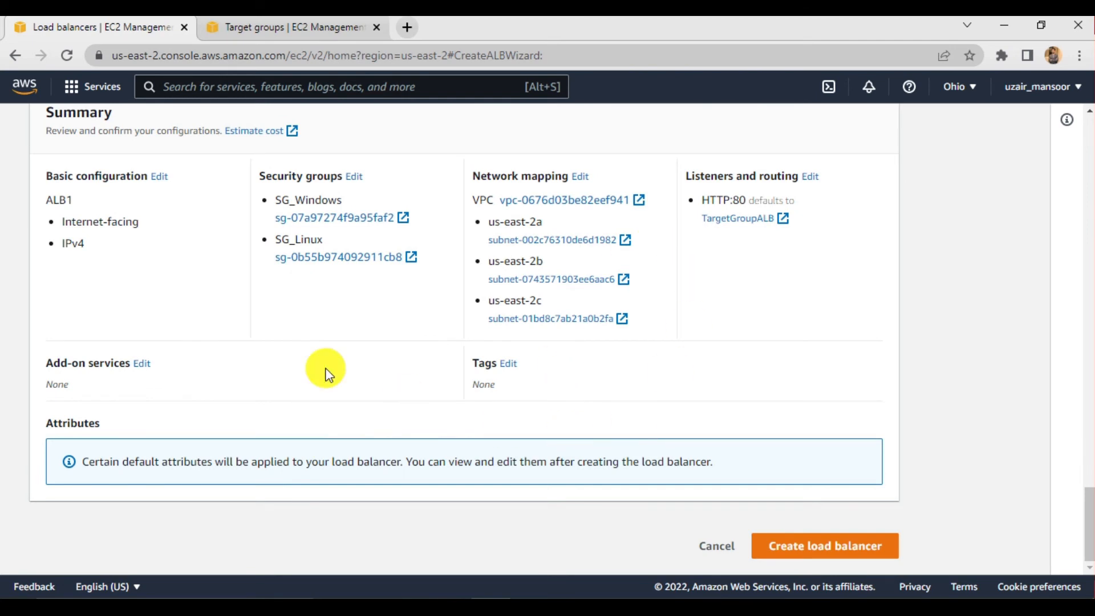
drag(63, 221, 142, 230)
click(60, 251)
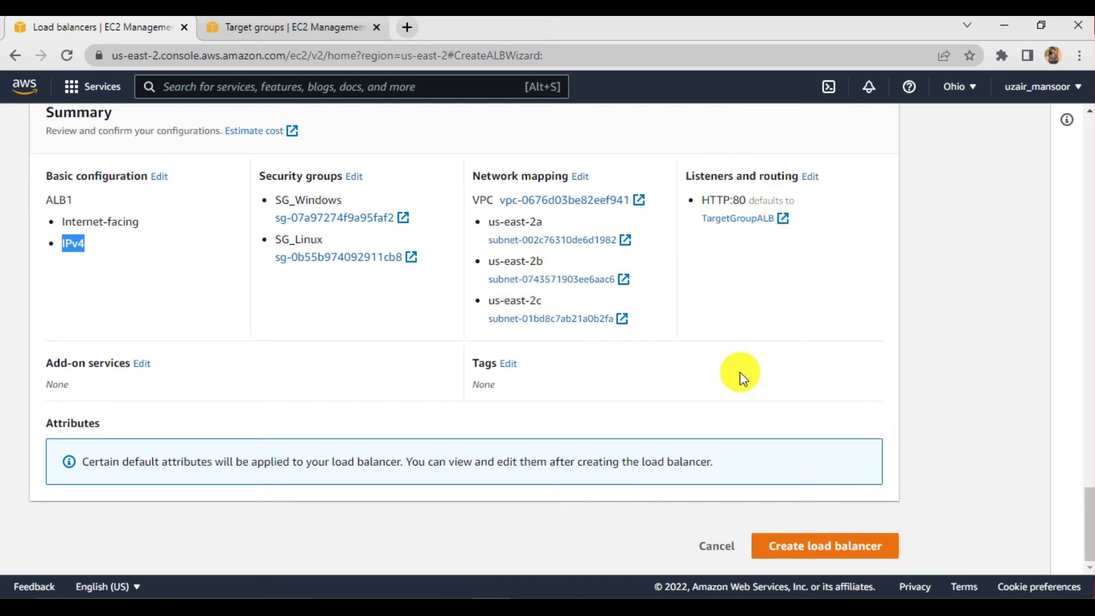
click(817, 544)
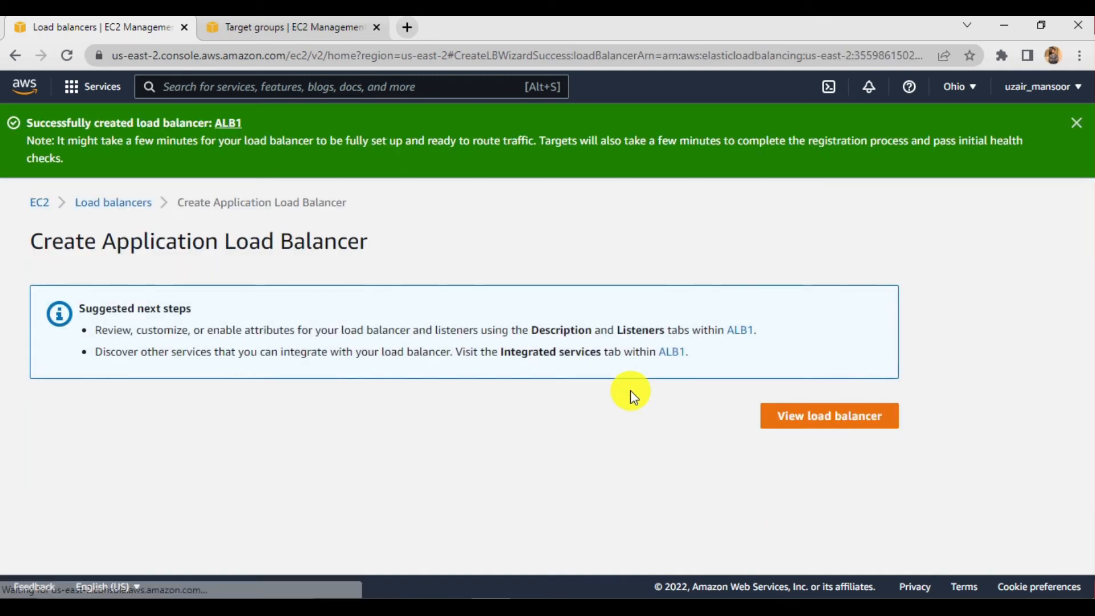
View the ALB1 load balancer, enlarge its description details and copy its DNS name.
click(785, 414)
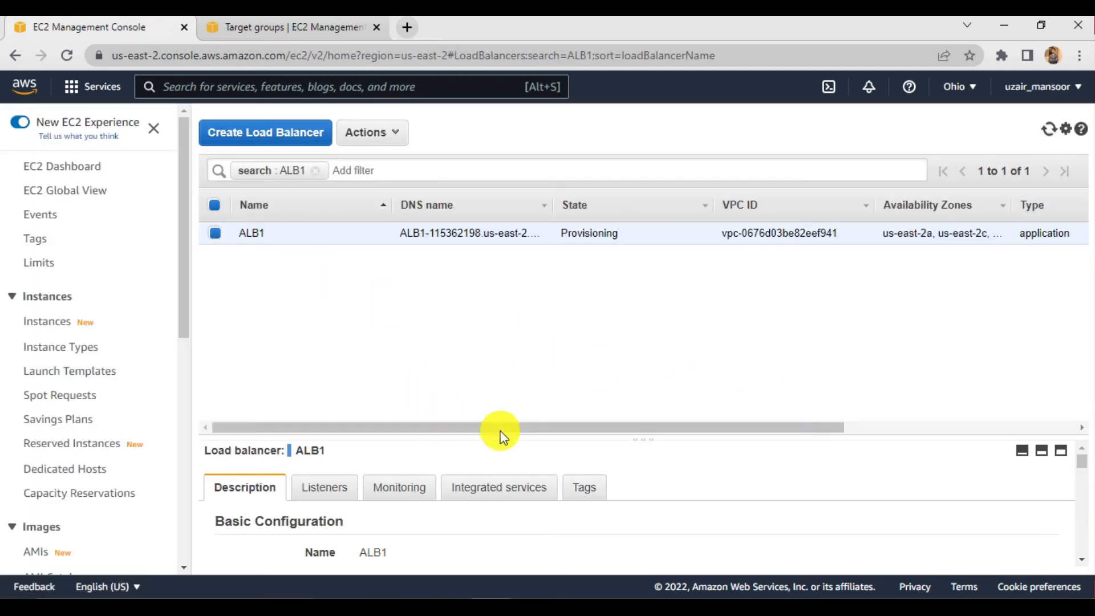
drag(624, 440, 649, 282)
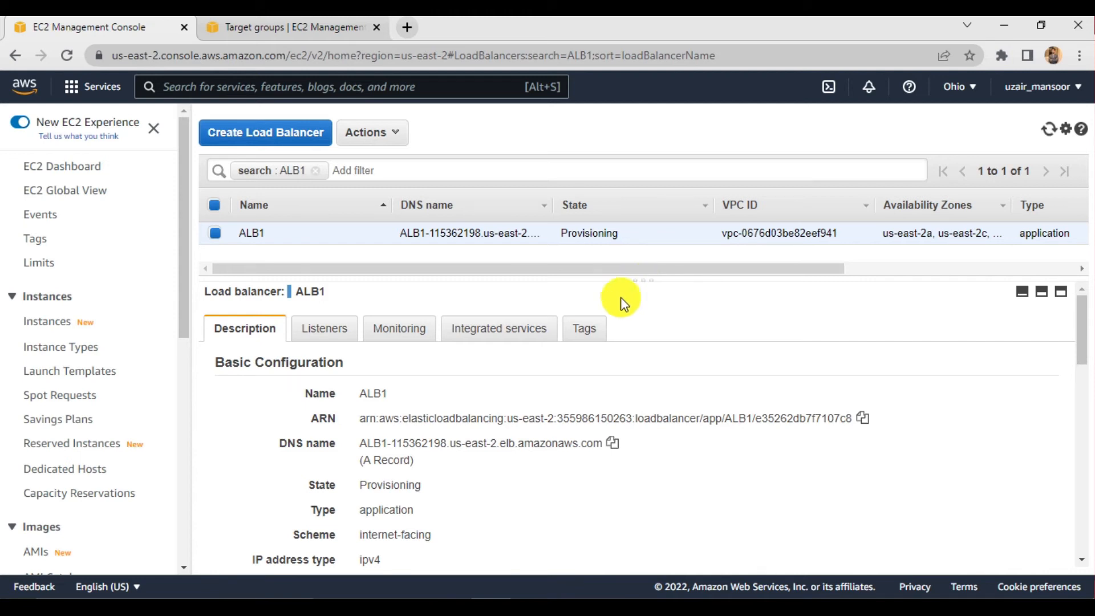
drag(361, 449, 594, 448)
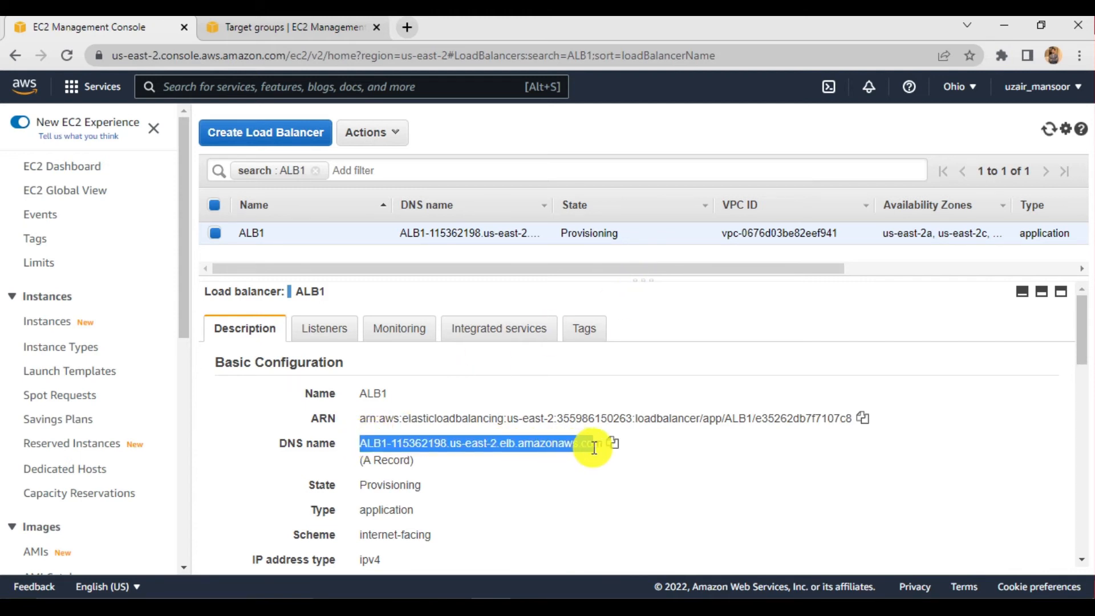
click(612, 443)
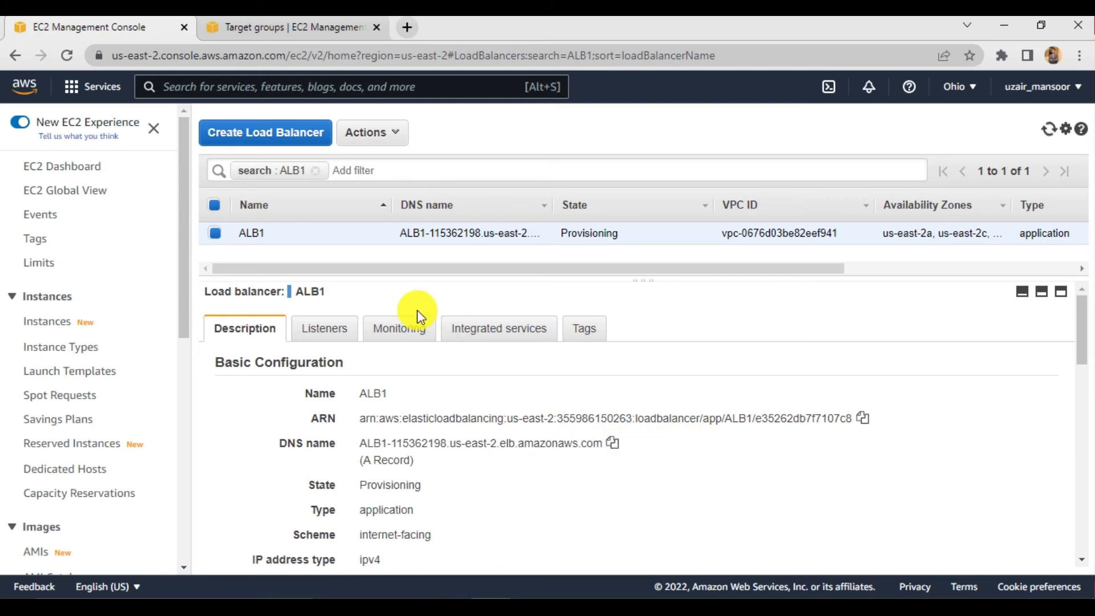
Refresh the target groups list, reselect TargetGroupALB and check the health status of its registered targets.
click(293, 24)
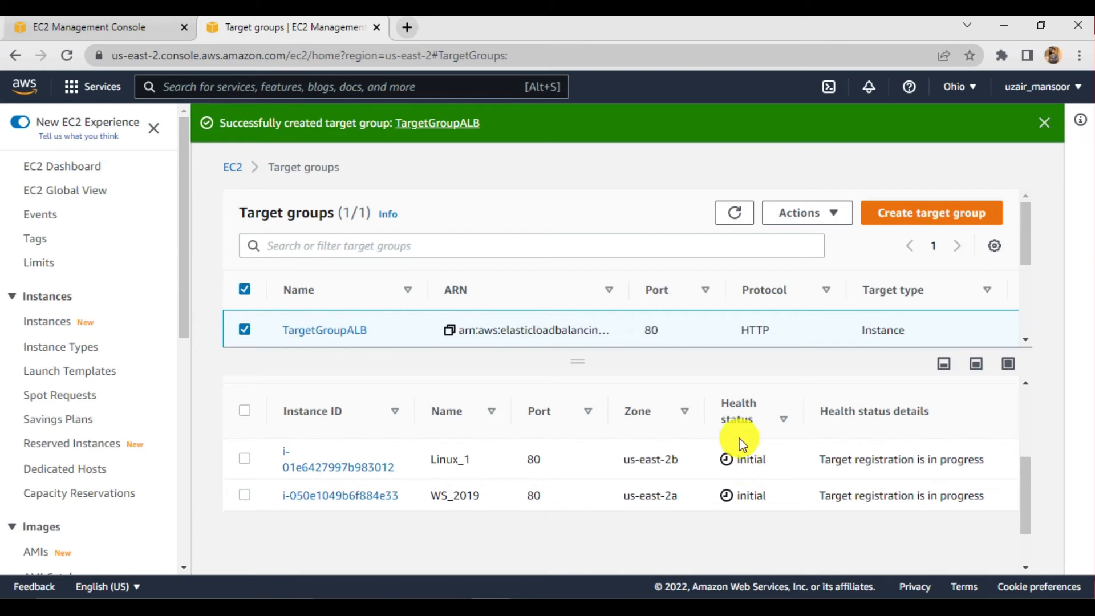
click(735, 215)
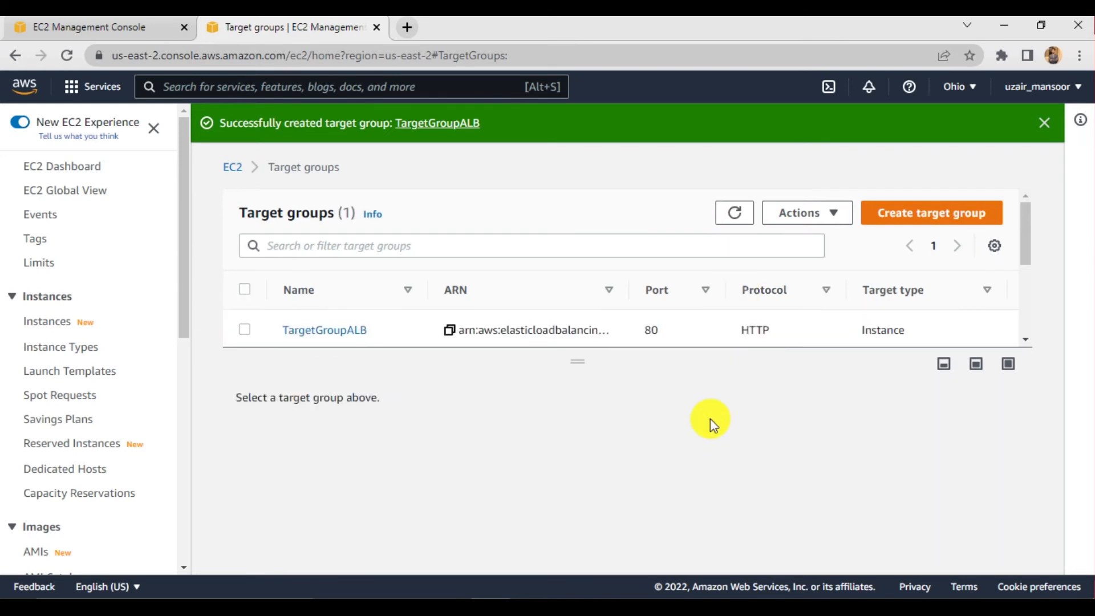
click(245, 330)
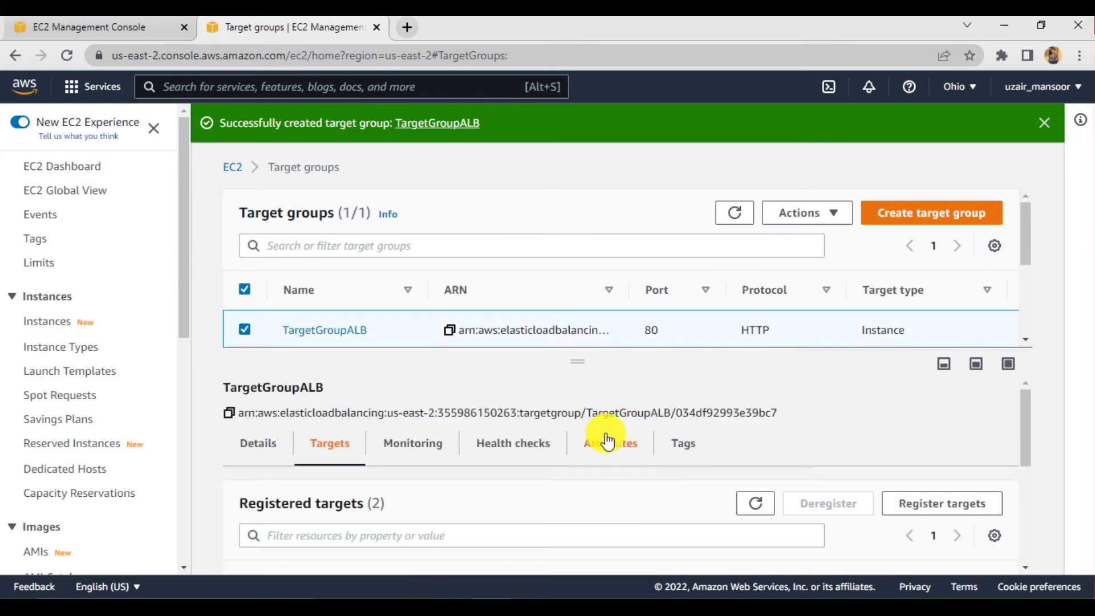
scroll(601, 502, down, 3)
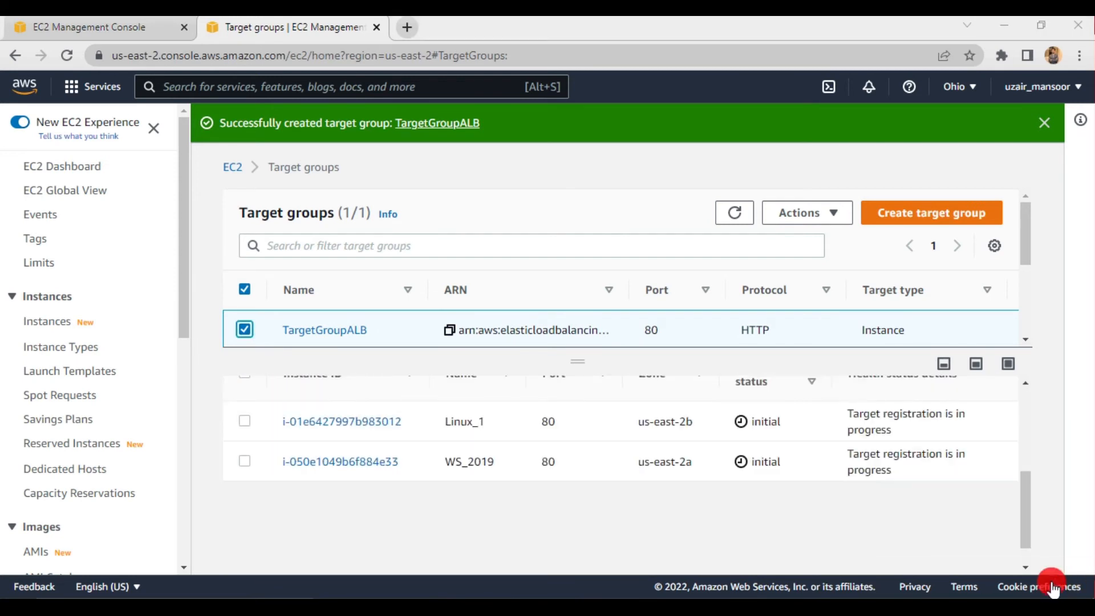
scroll(575, 470, up, 3)
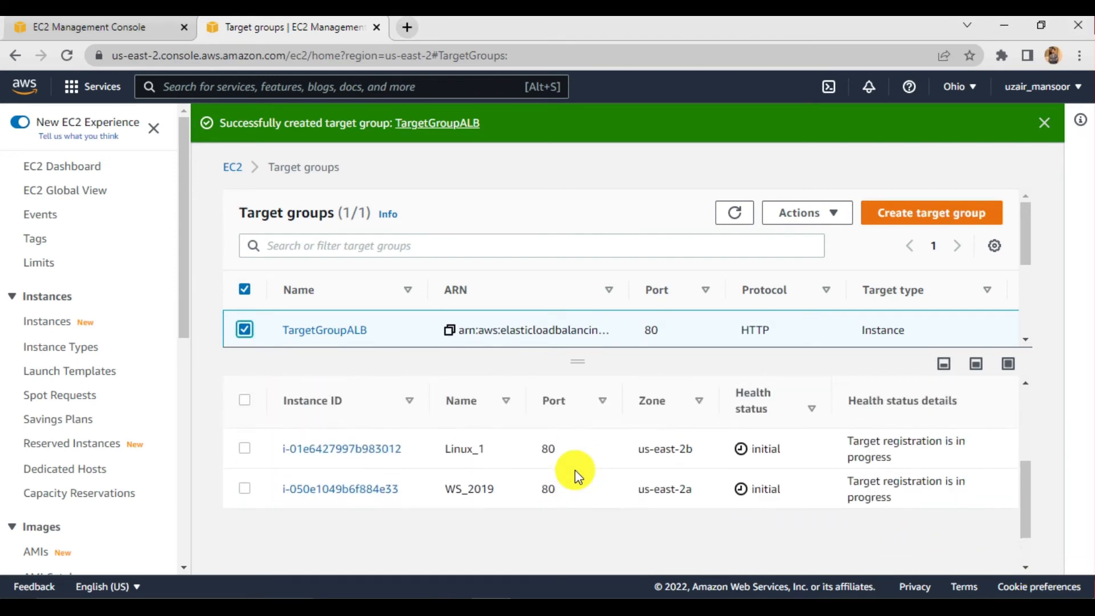
Open the AWS console home in a new browser tab and go to the EC2 instances list.
right_click(20, 97)
click(68, 102)
click(438, 37)
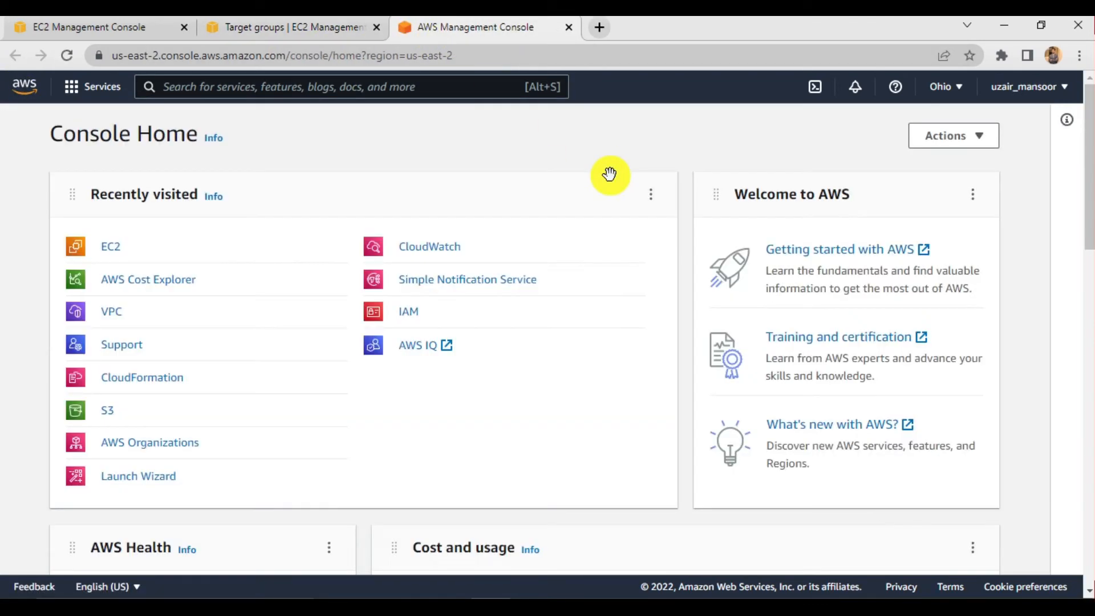
click(114, 243)
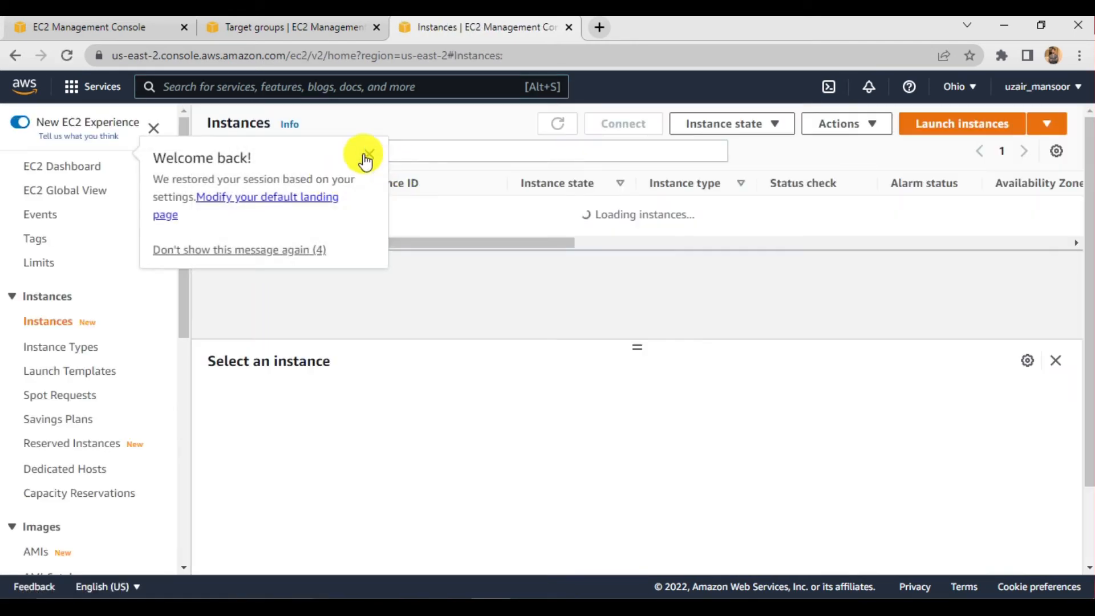
click(367, 155)
Start launching an instance from Amazon Linux 2 AMI (HVM) - Kernel 5.10, 64-bit (x86), keeping the t2.micro type.
click(1035, 129)
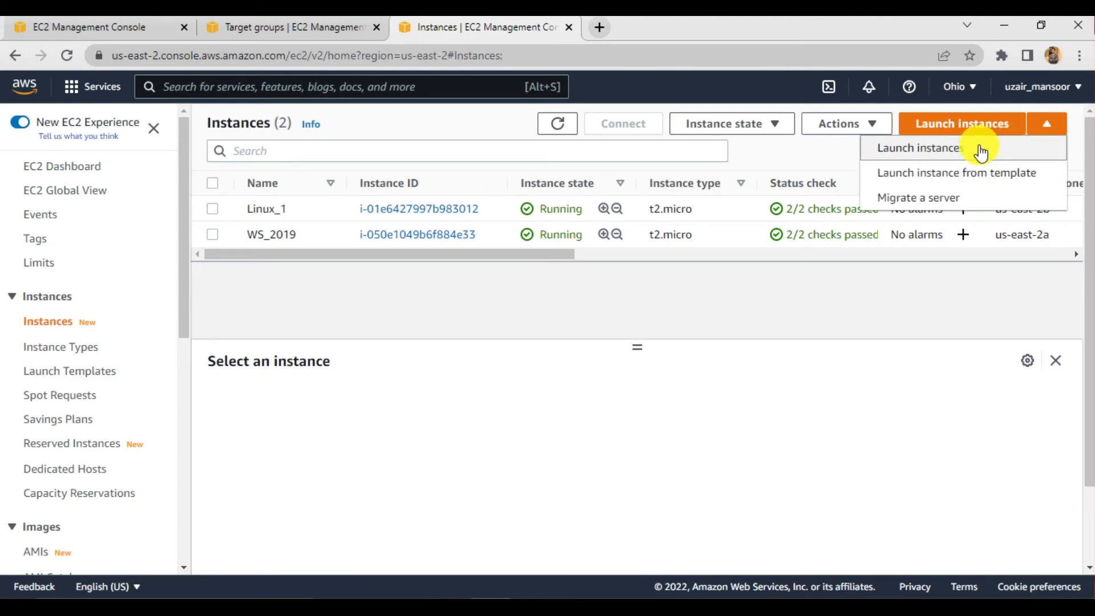
click(981, 153)
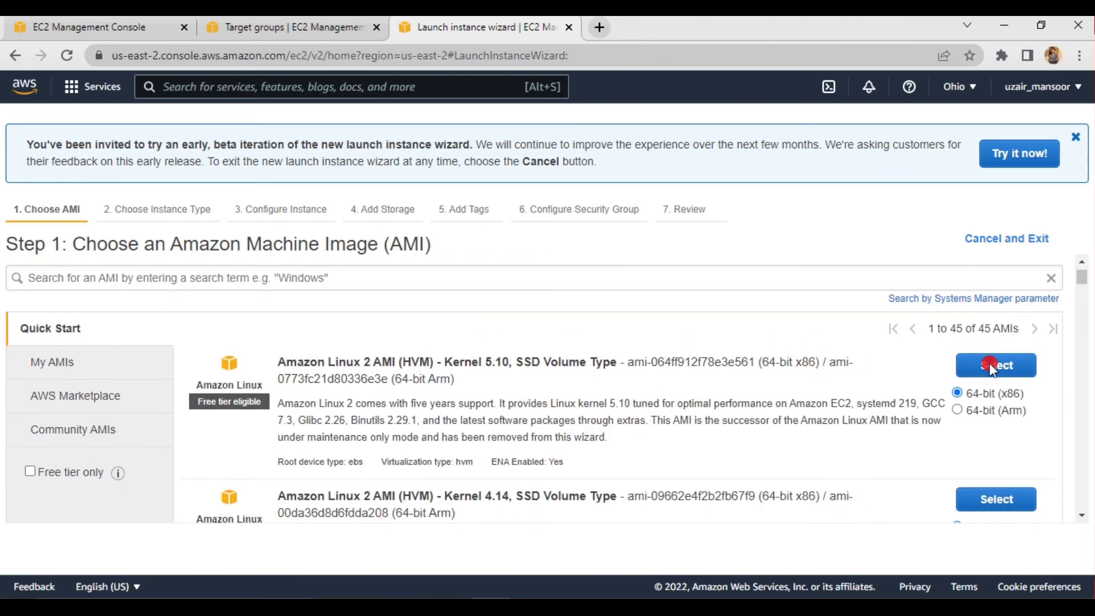
click(991, 368)
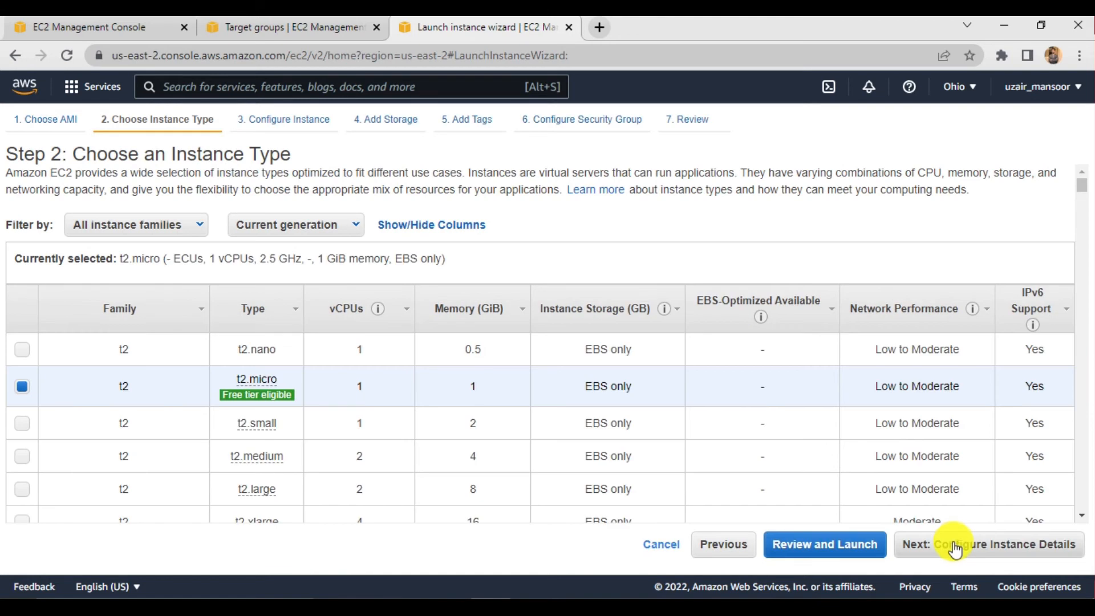
click(956, 549)
Place the instance in the default VPC with the default us-east-2c subnet and accept the default storage.
click(376, 298)
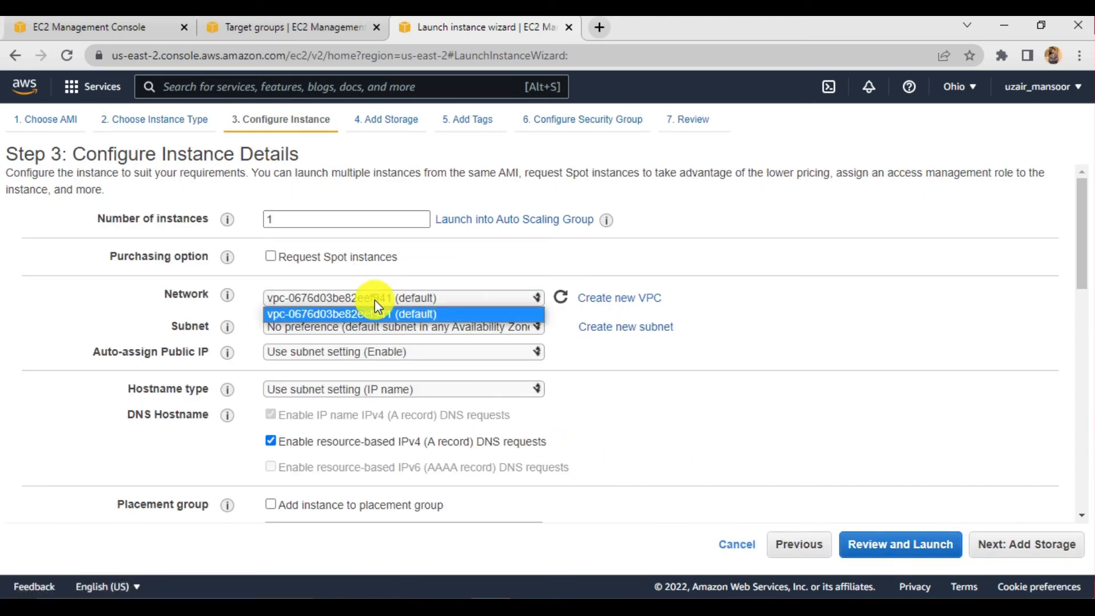
click(379, 313)
click(397, 326)
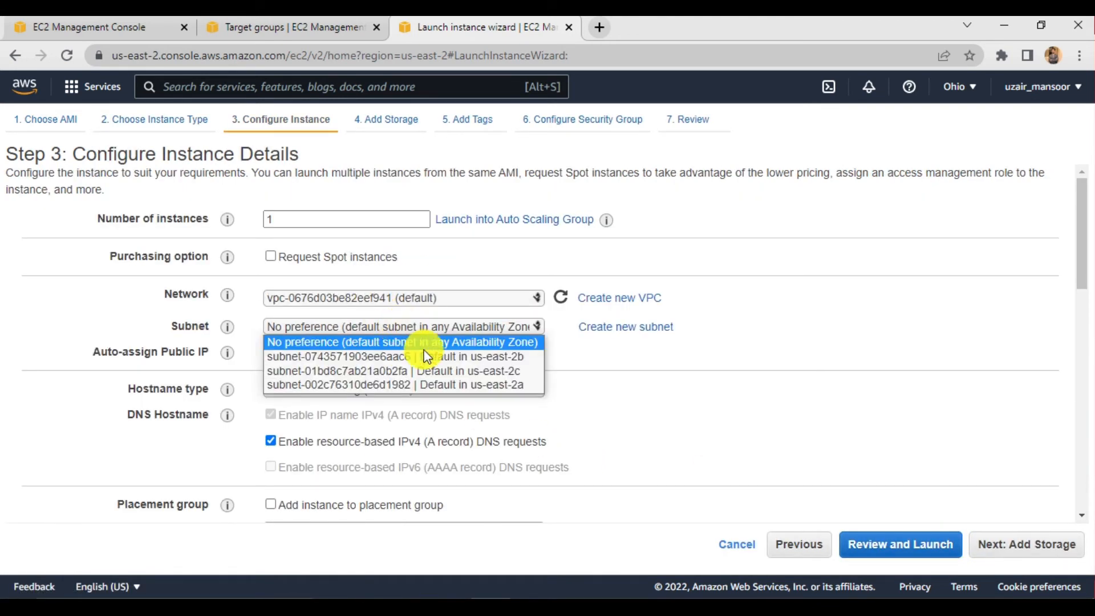
click(446, 370)
scroll(734, 367, down, 2)
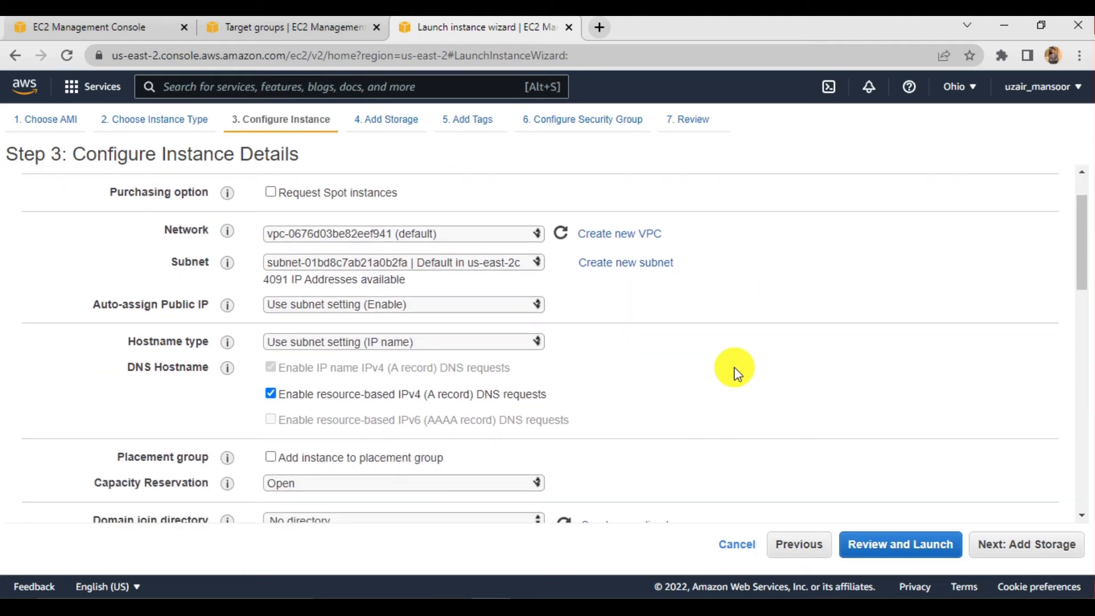
click(481, 260)
click(481, 261)
click(699, 324)
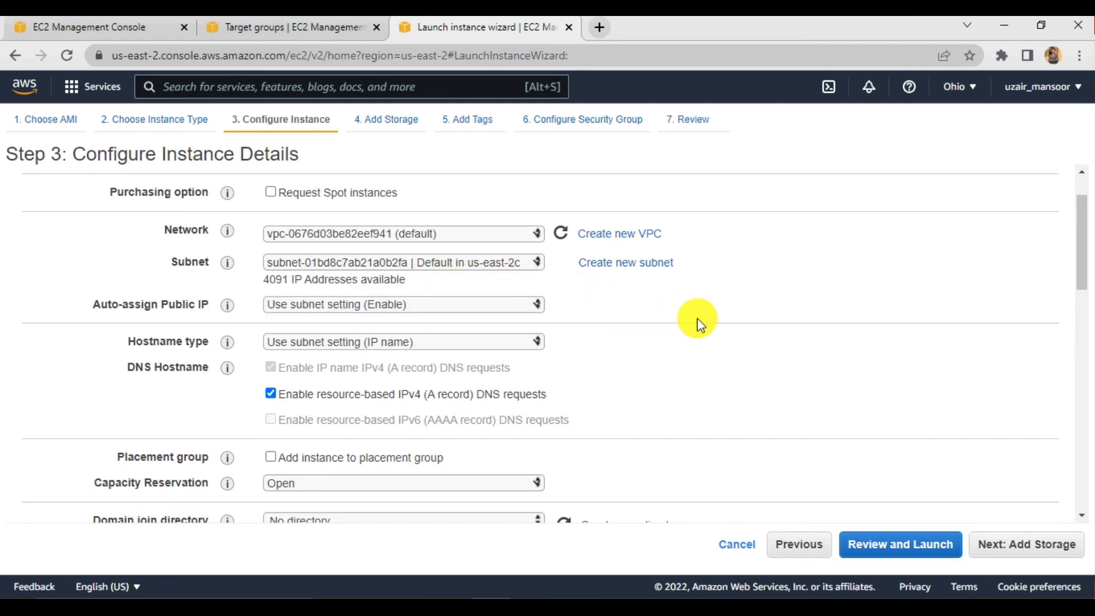
click(976, 549)
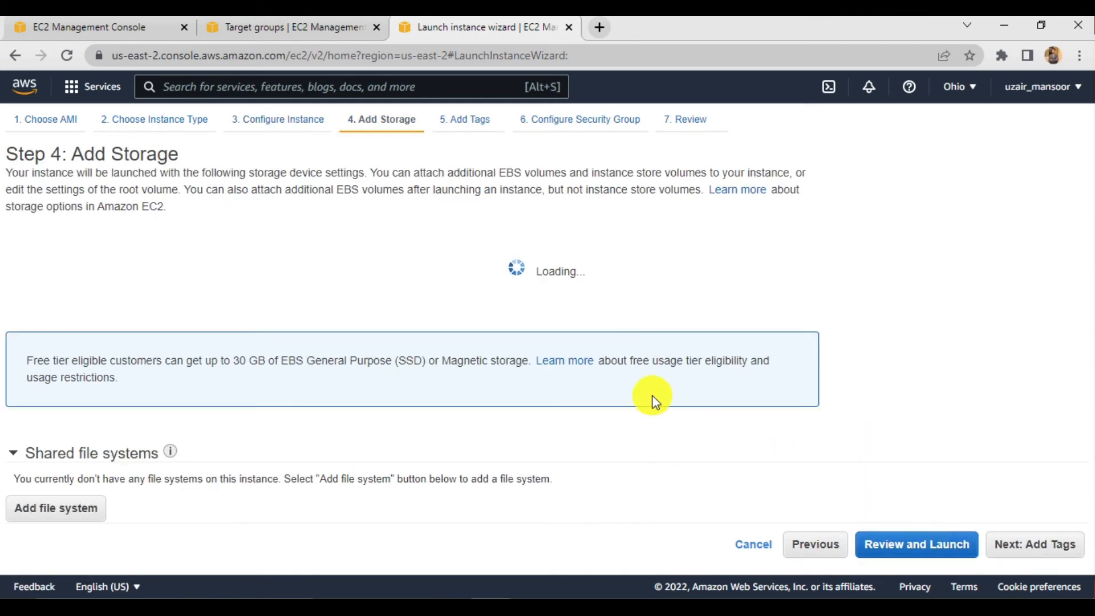
click(1013, 544)
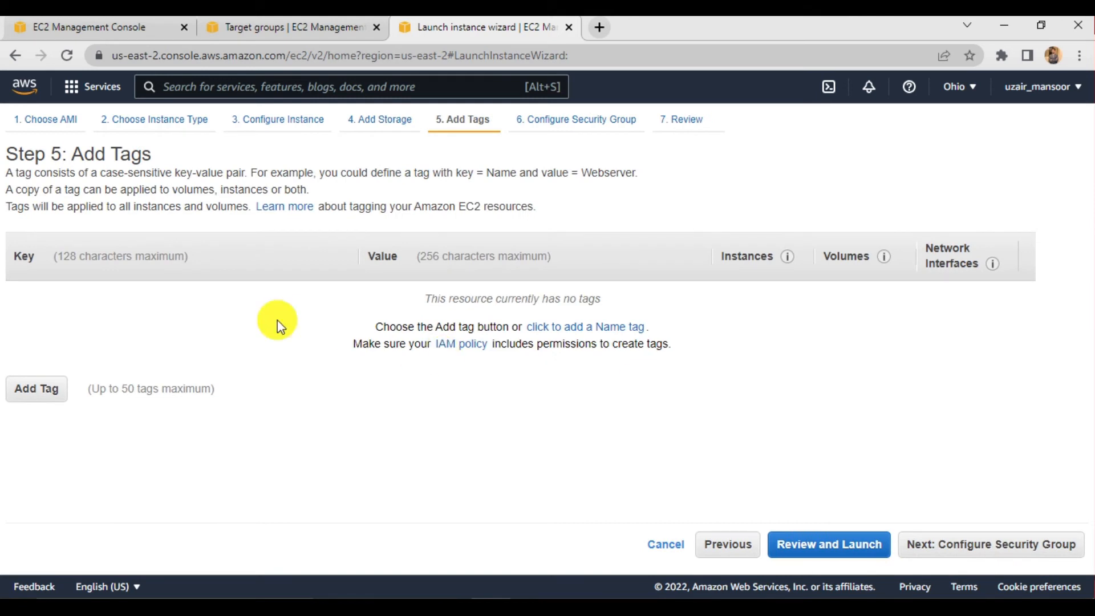
Add an instance tag with key Name and value Linux2_ALB, and proceed to the security group settings.
click(37, 389)
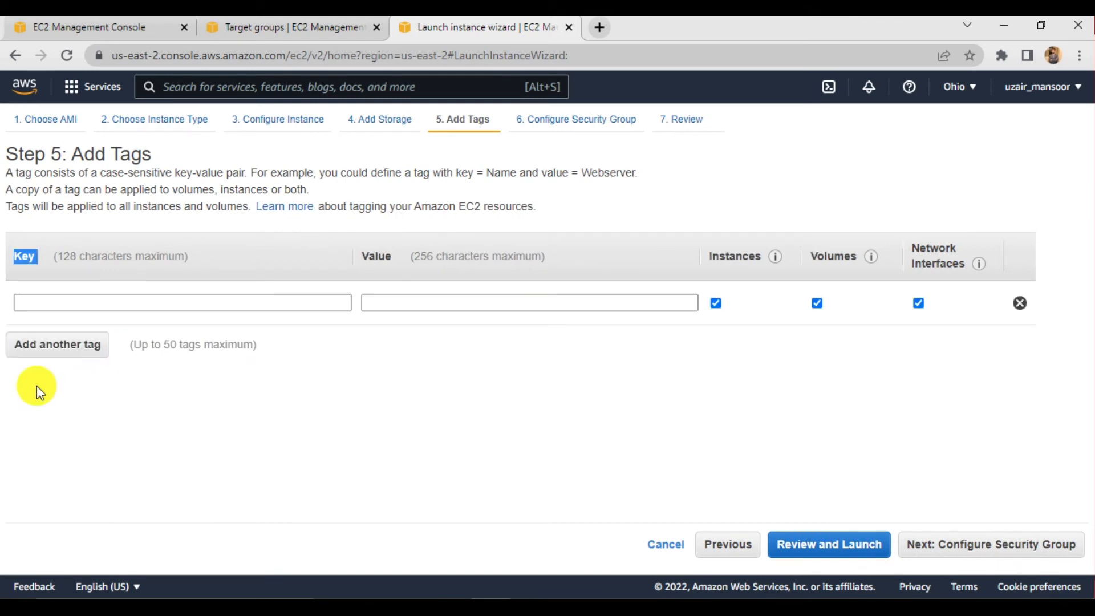
click(139, 303)
text(nAME)
key(BackSpace)
key(BackSpace)
key(BackSpace)
key(BackSpace)
text(NA)
key(BackSpace)
key(BackSpace)
text(a)
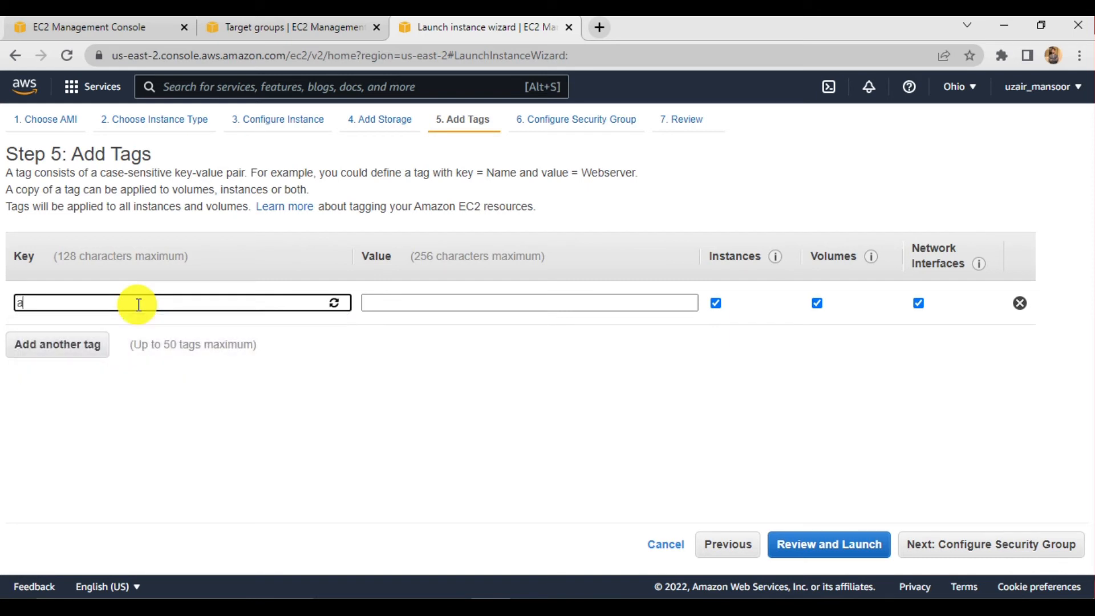
key(BackSpace)
text(Name)
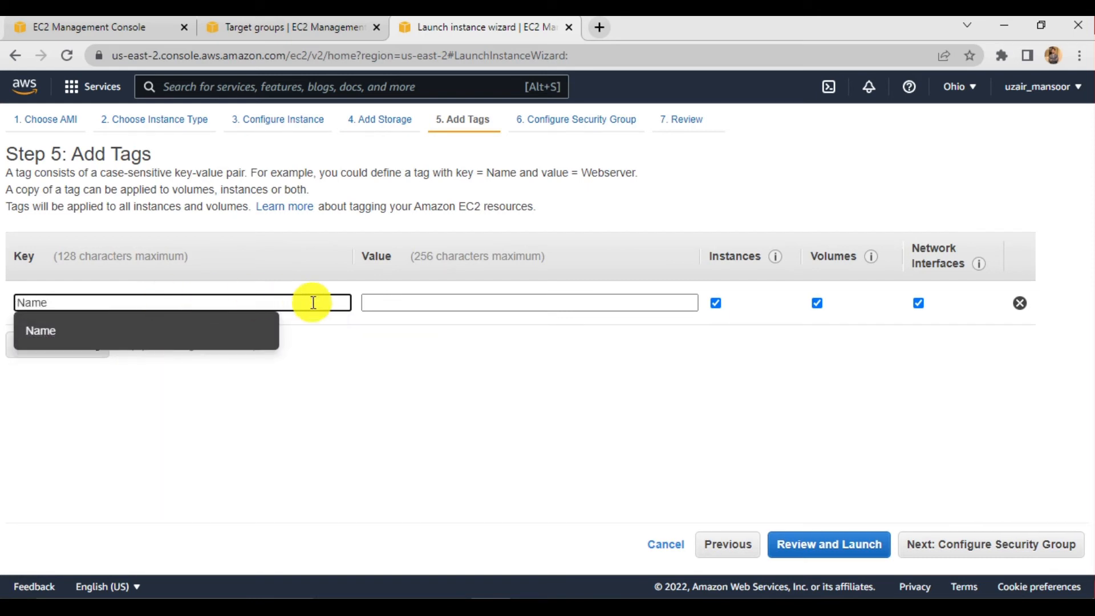
click(377, 311)
click(376, 307)
text(A)
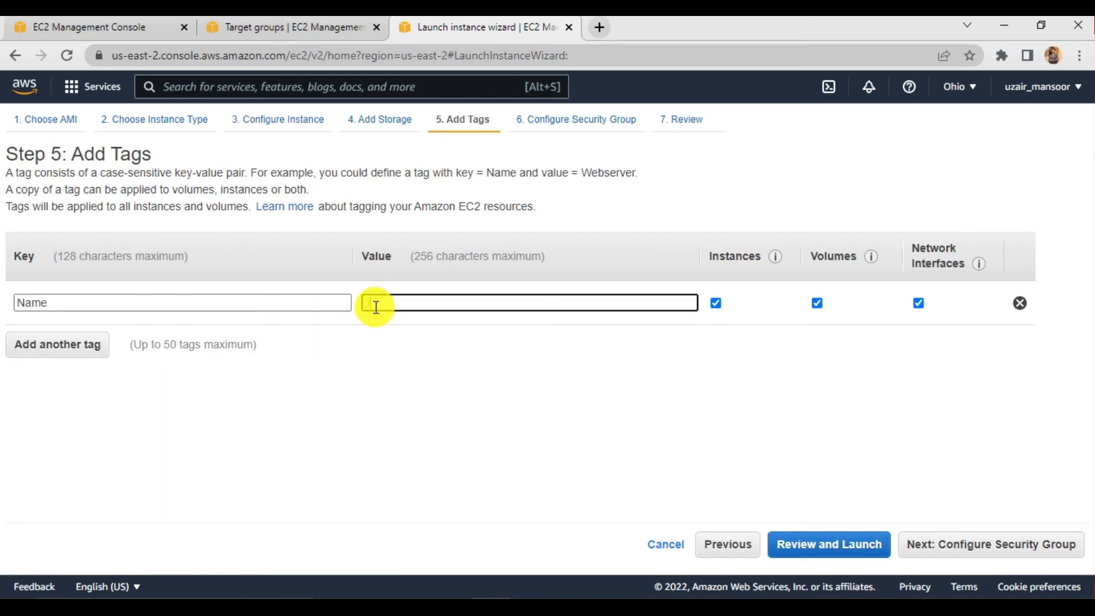
text(Linux_)
click(958, 543)
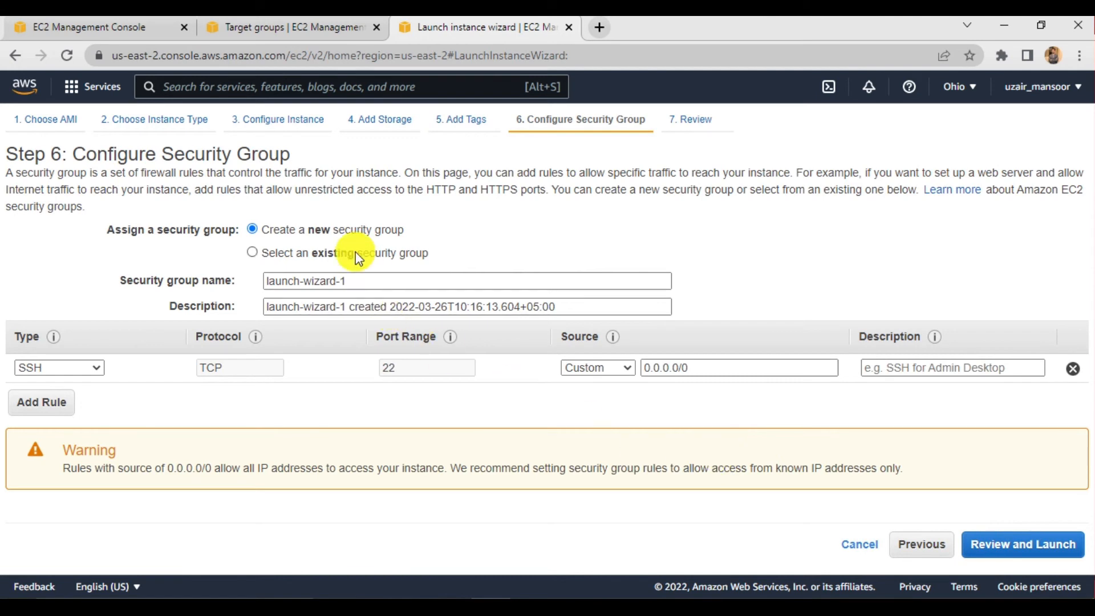
Assign the existing SG_Linux security group to the instance and proceed to the launch review.
click(354, 255)
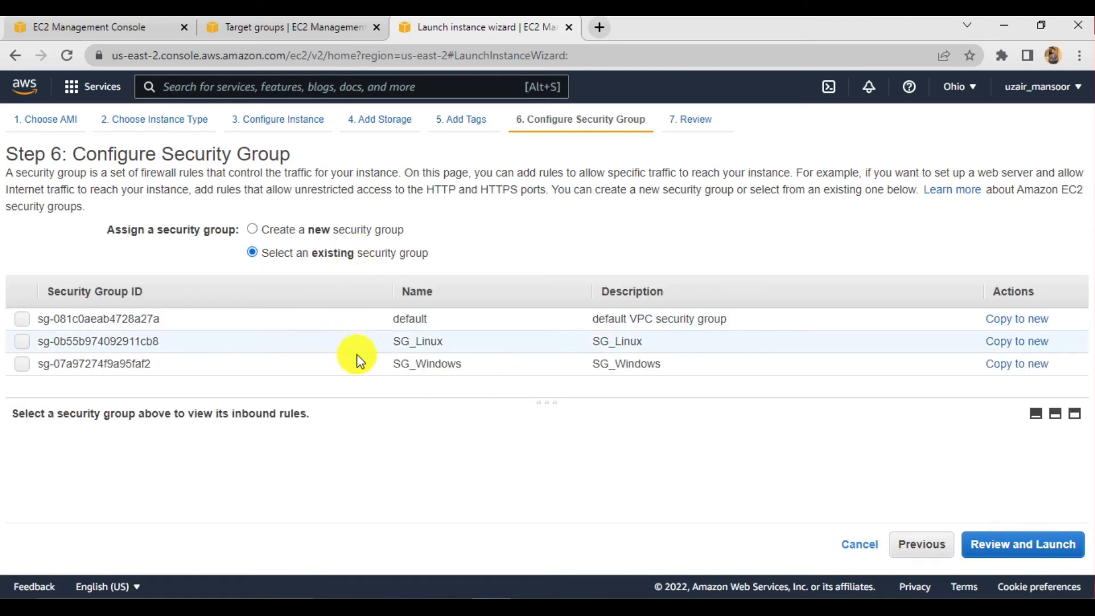
click(20, 342)
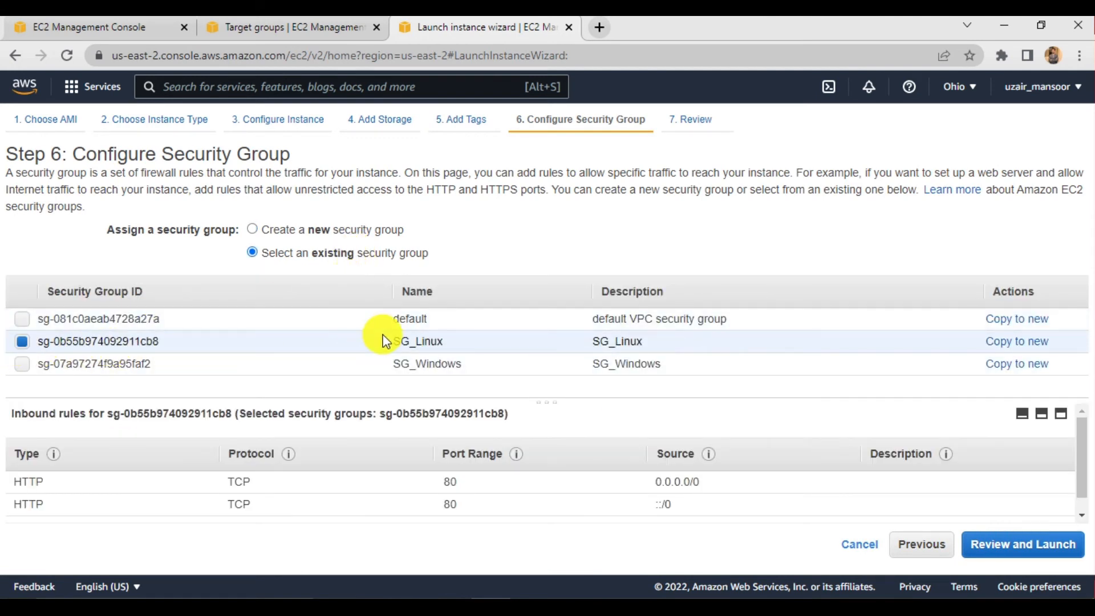
click(1007, 560)
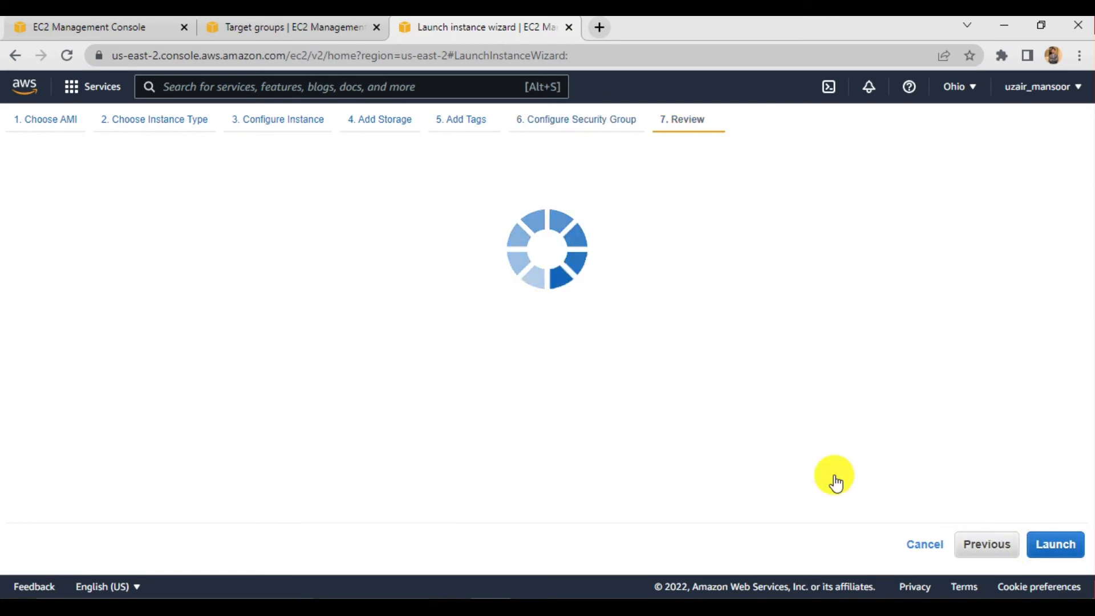
Launch the instance with the existing Linux_LB RSA key pair, acknowledging private key access, and return to the instances list.
scroll(801, 432, down, 2)
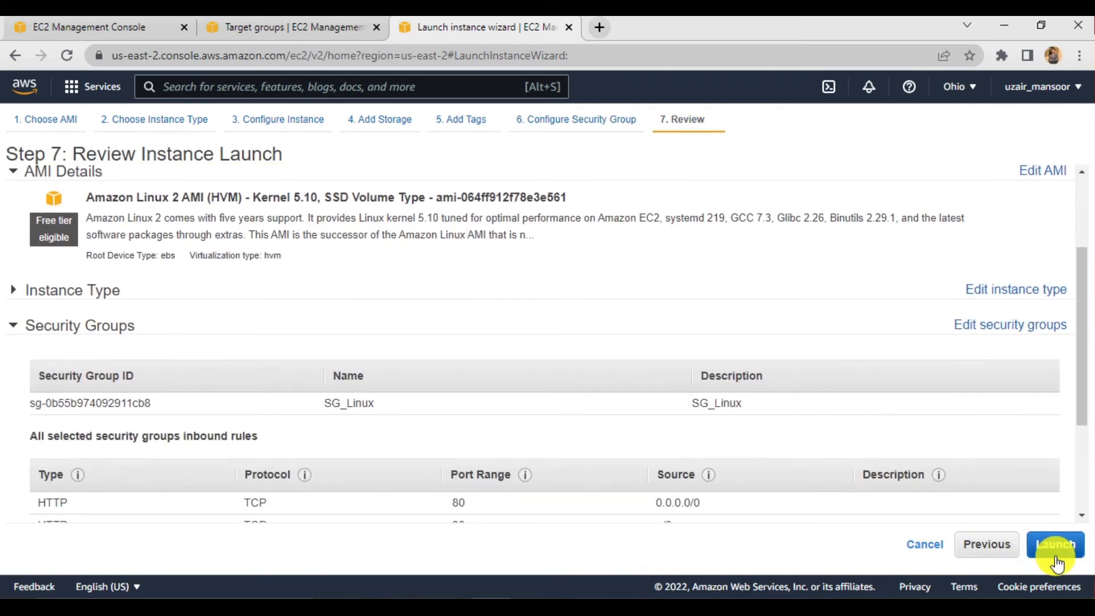
click(1056, 544)
click(461, 360)
click(428, 359)
click(420, 394)
click(420, 394)
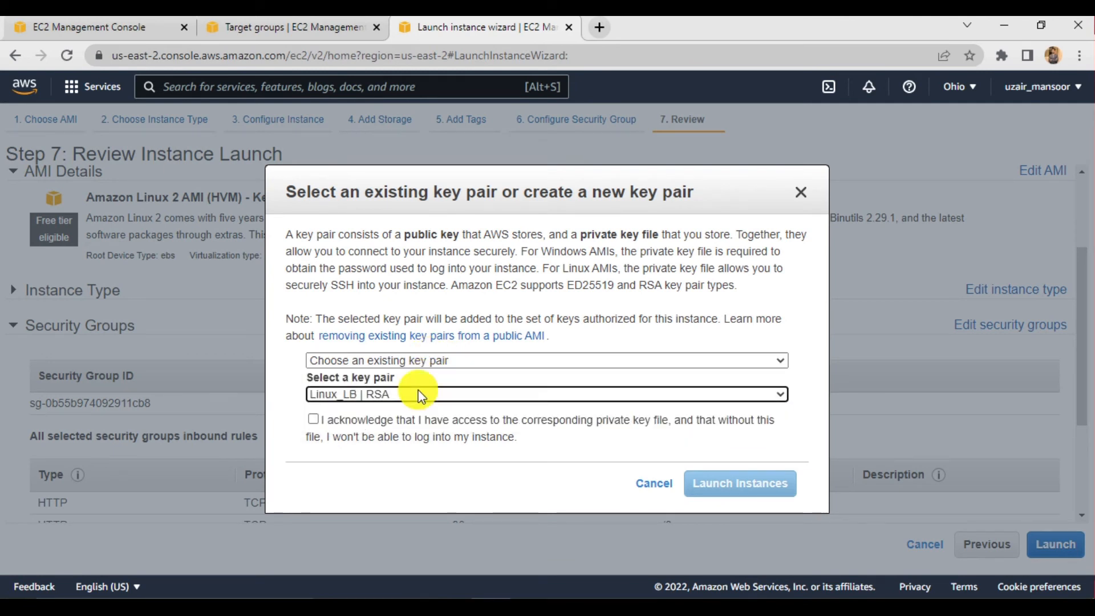
click(427, 359)
click(427, 360)
click(416, 394)
click(415, 393)
click(314, 420)
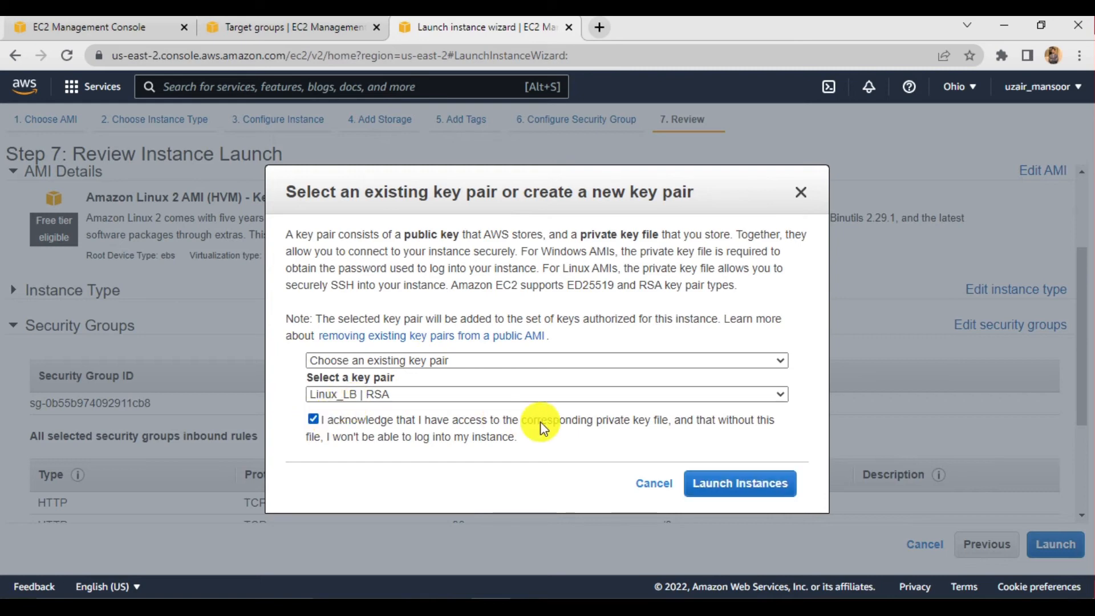
click(725, 488)
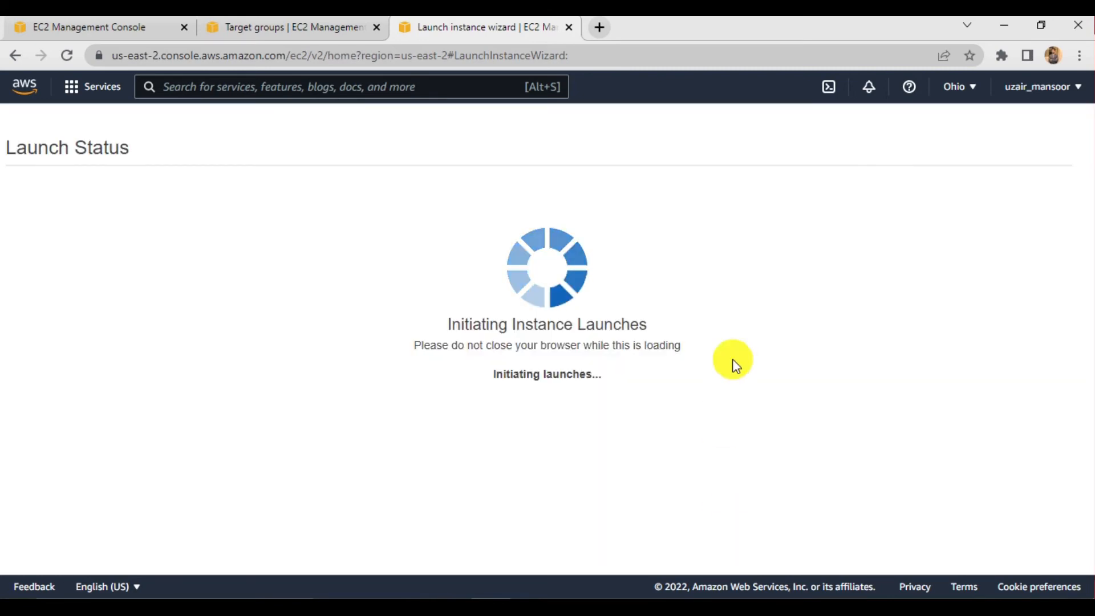
scroll(733, 365, down, 3)
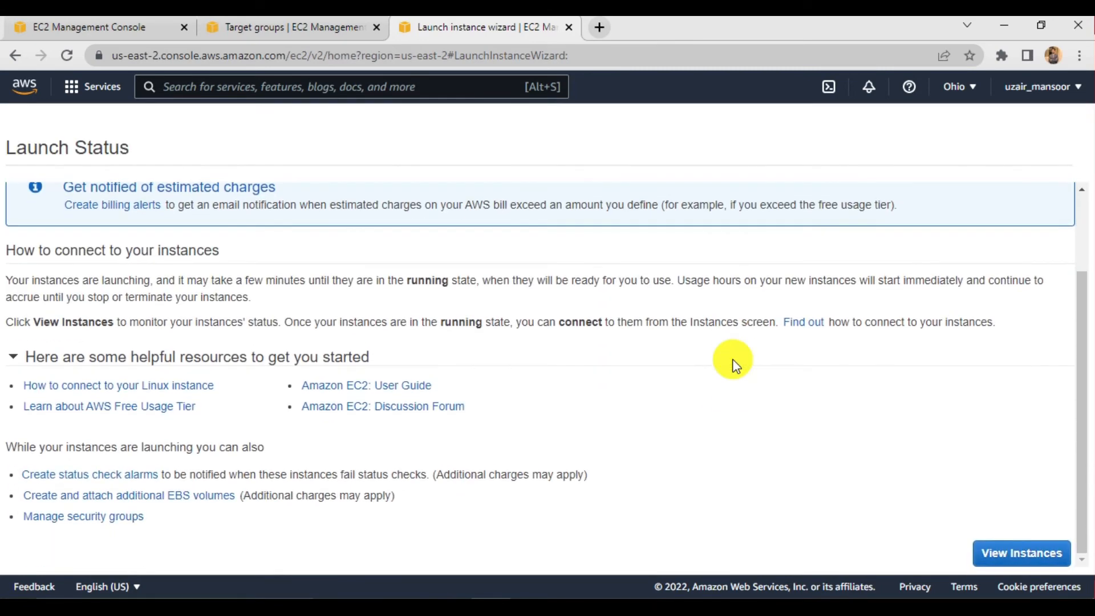
click(984, 542)
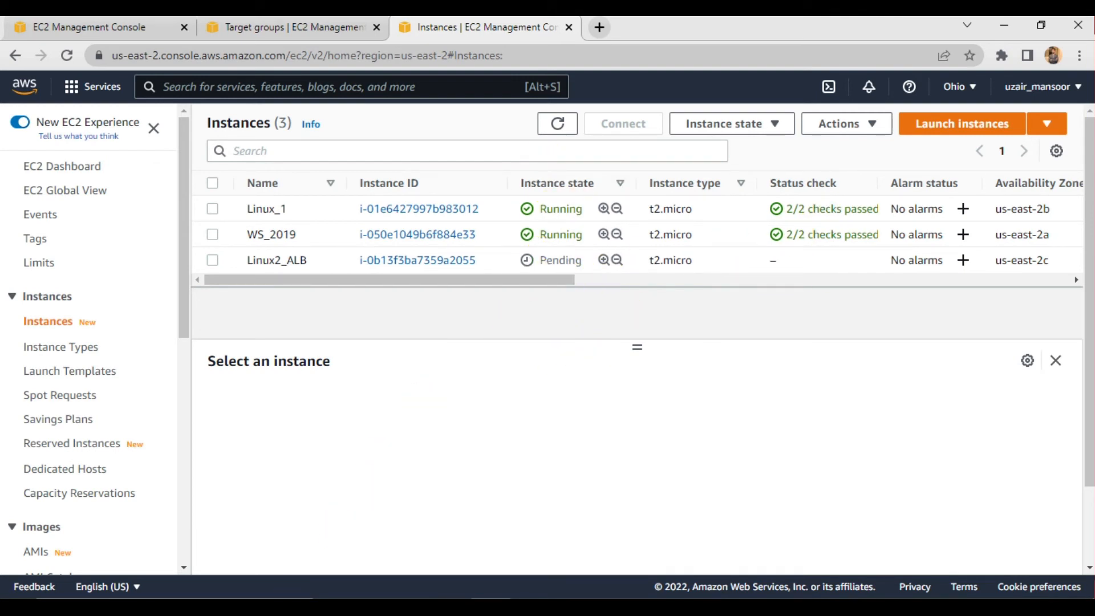
key(super)
text(putt)
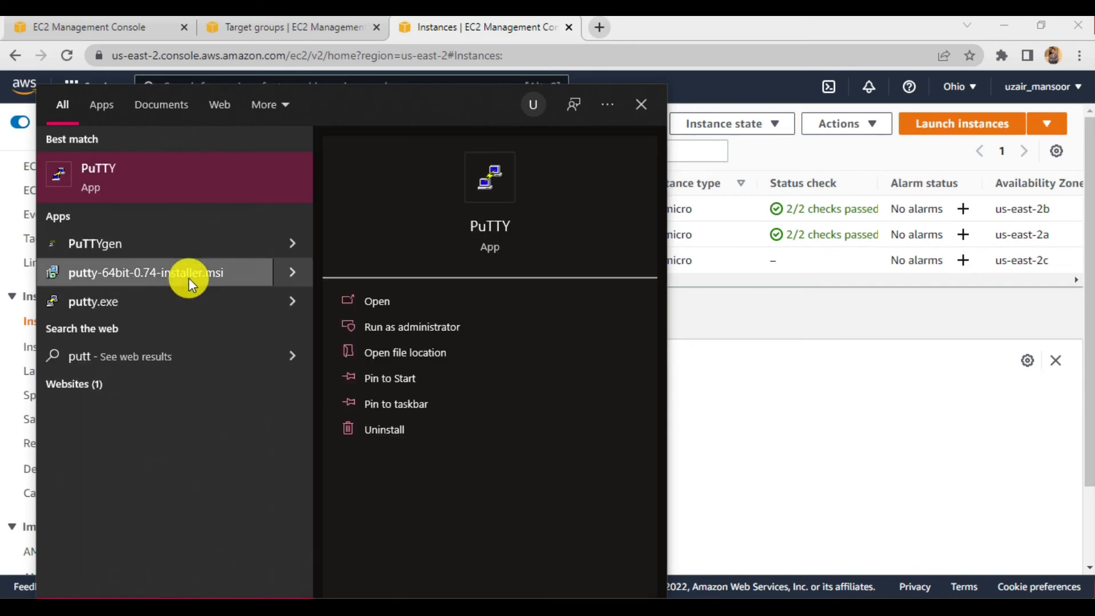
click(166, 241)
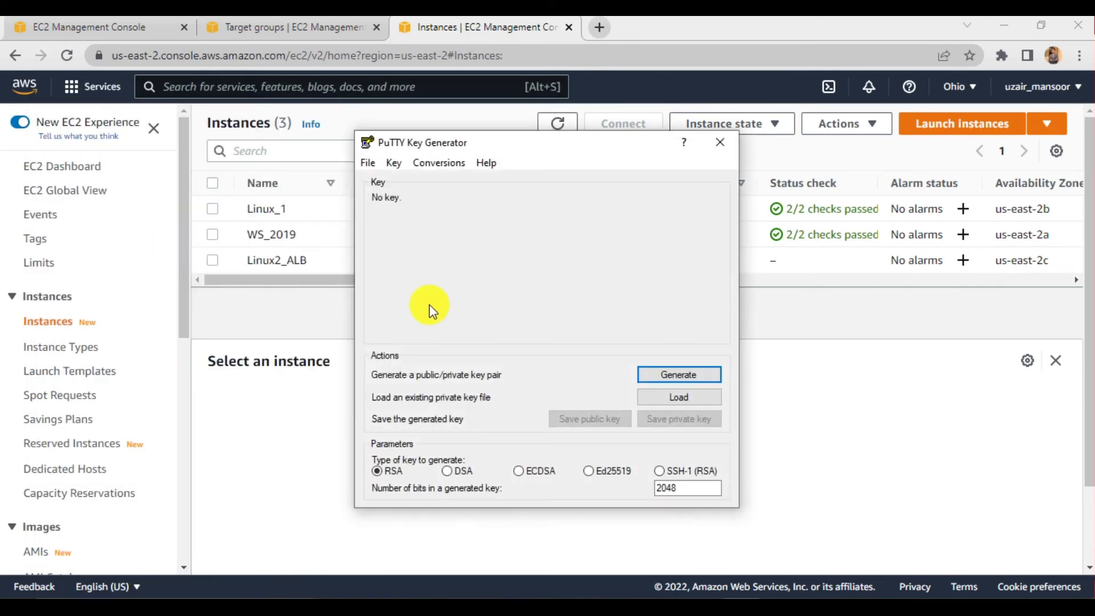
click(676, 398)
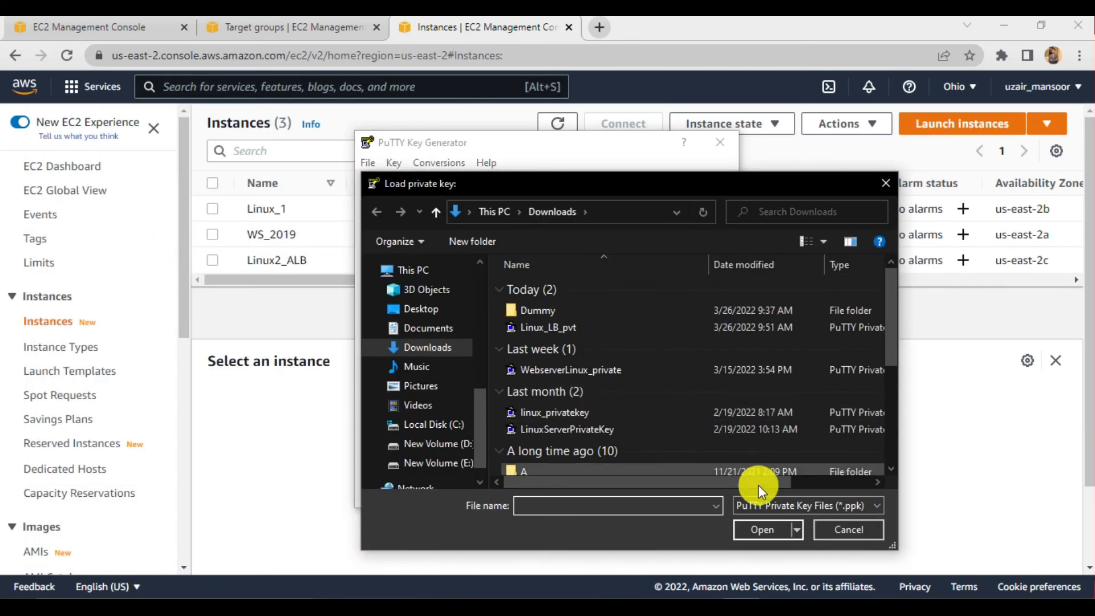
click(785, 508)
click(775, 536)
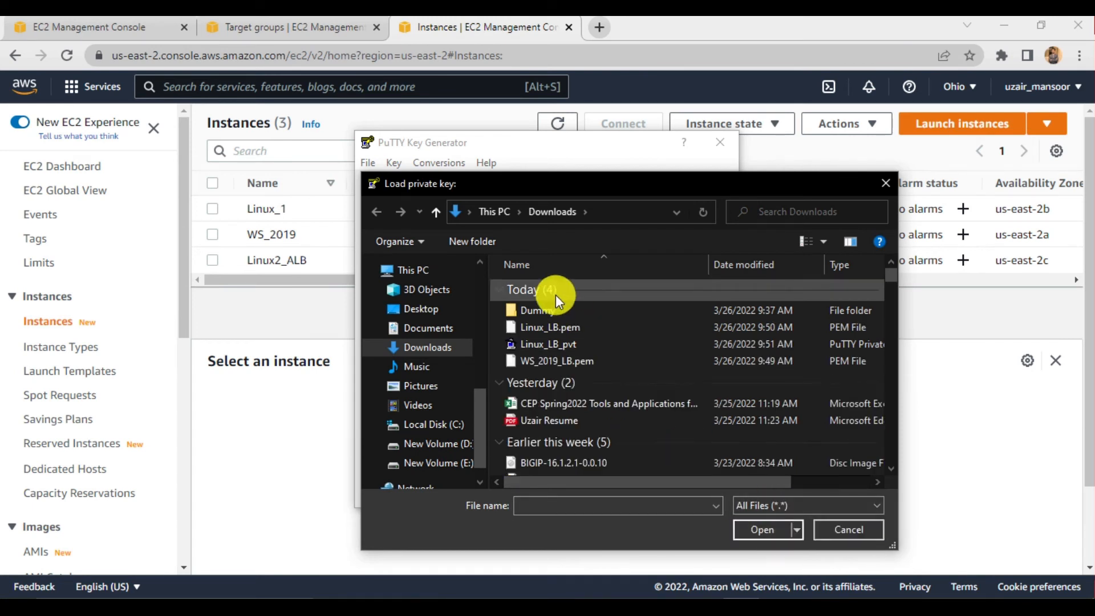
click(555, 327)
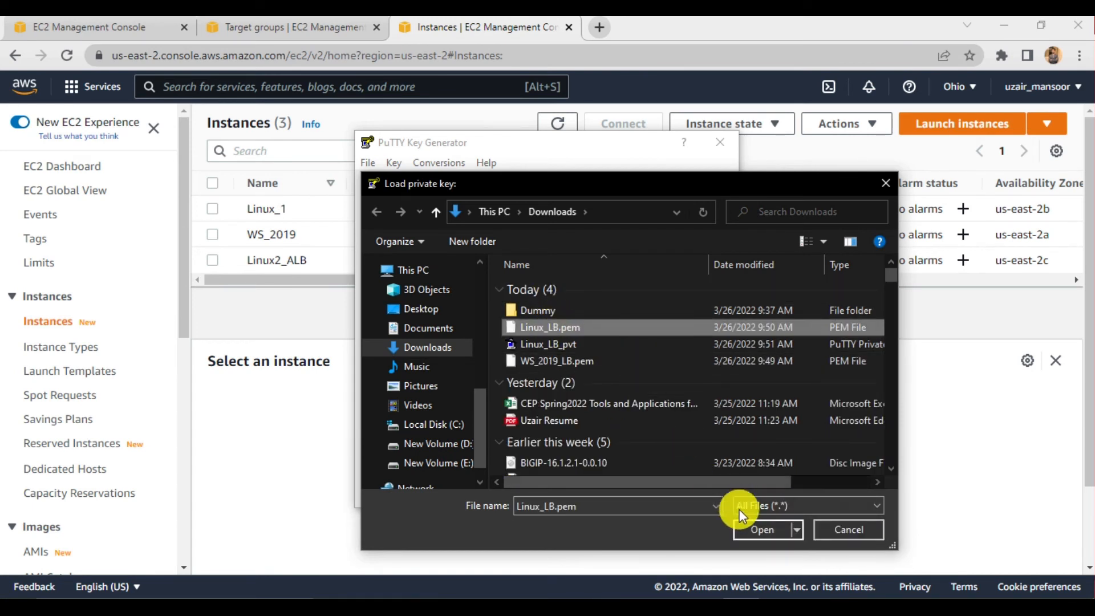
click(754, 531)
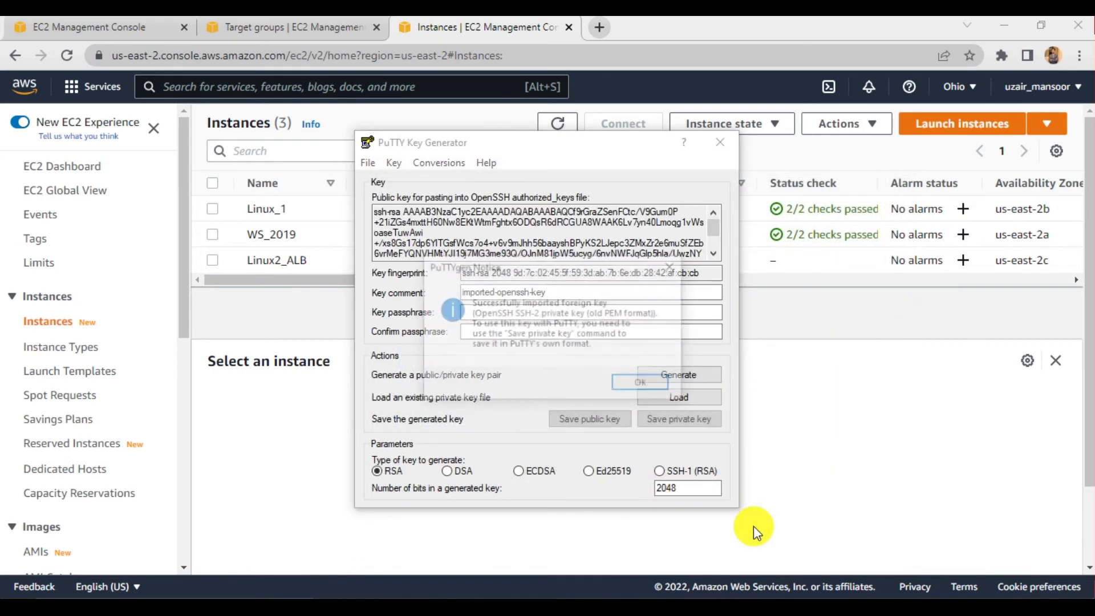
click(671, 267)
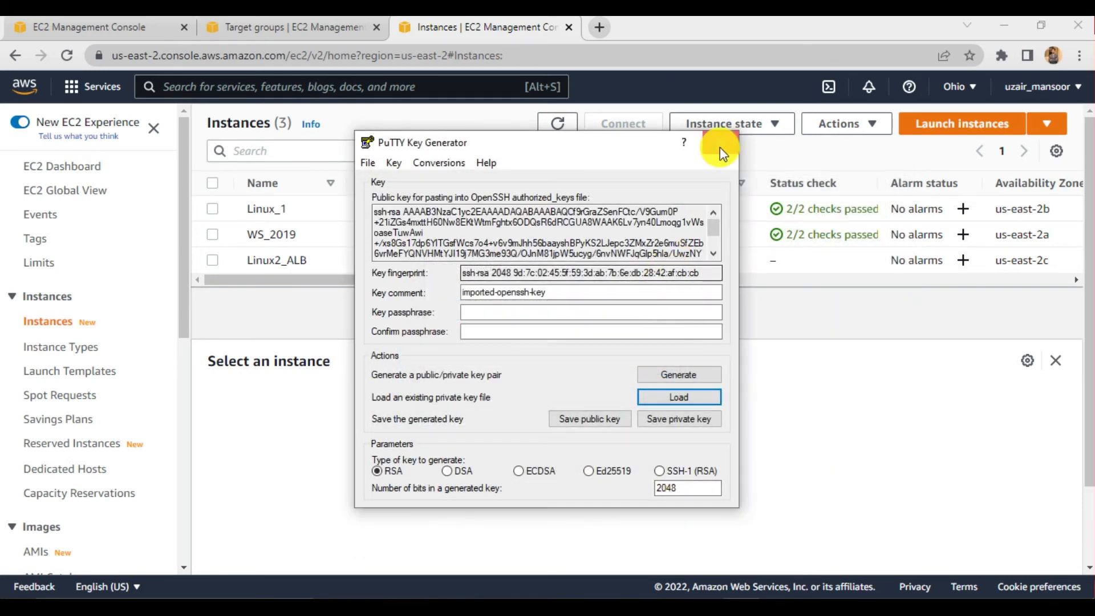
click(719, 142)
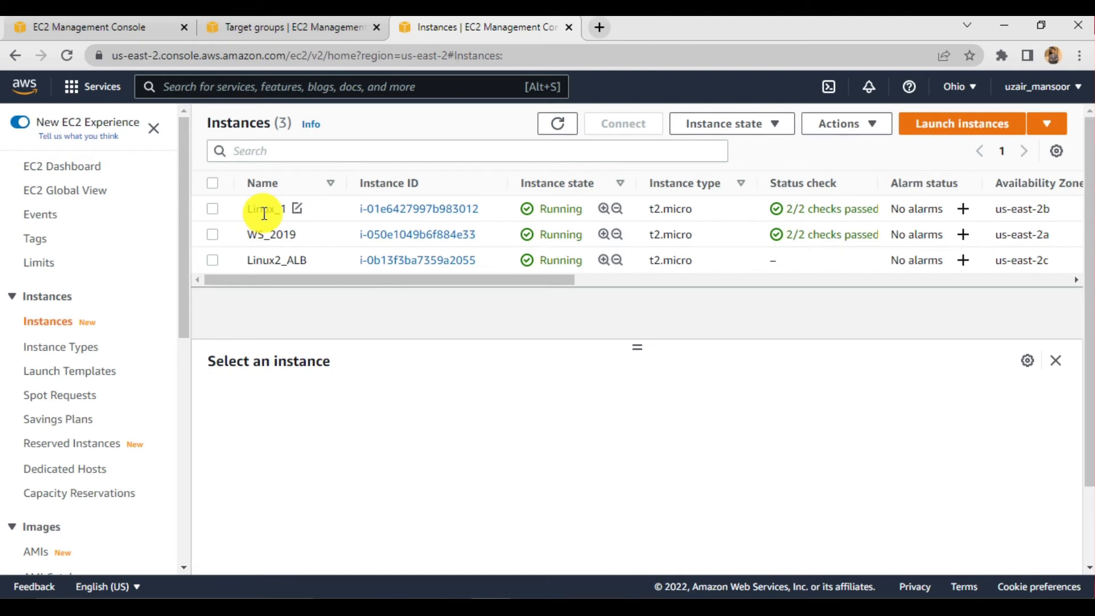
Check the target health in TargetGroupALB, and open ALB1's DNS name in a new browser tab.
click(323, 29)
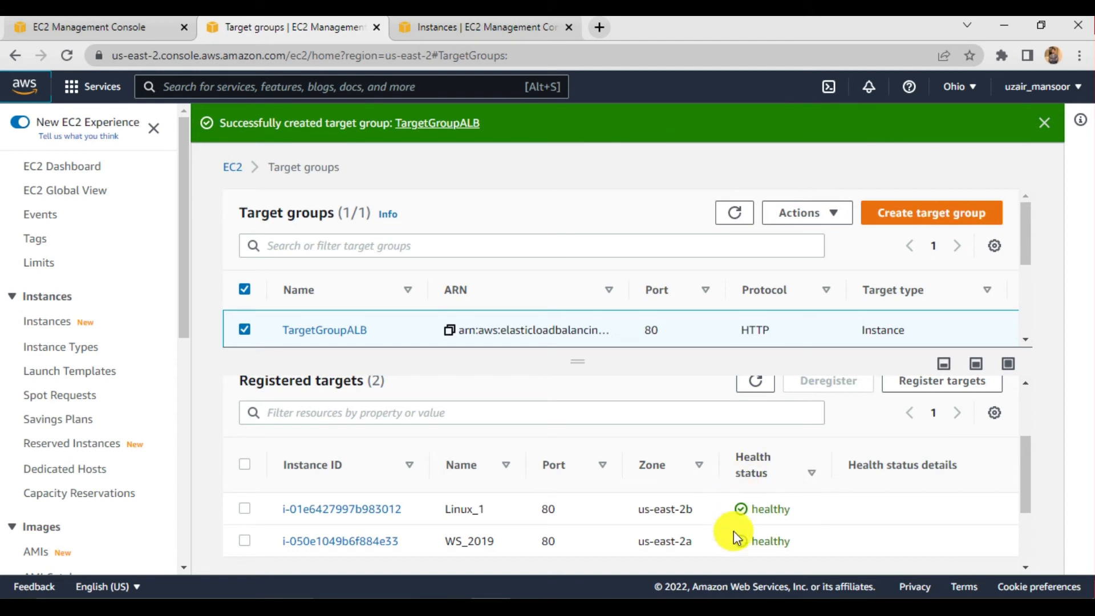
click(153, 36)
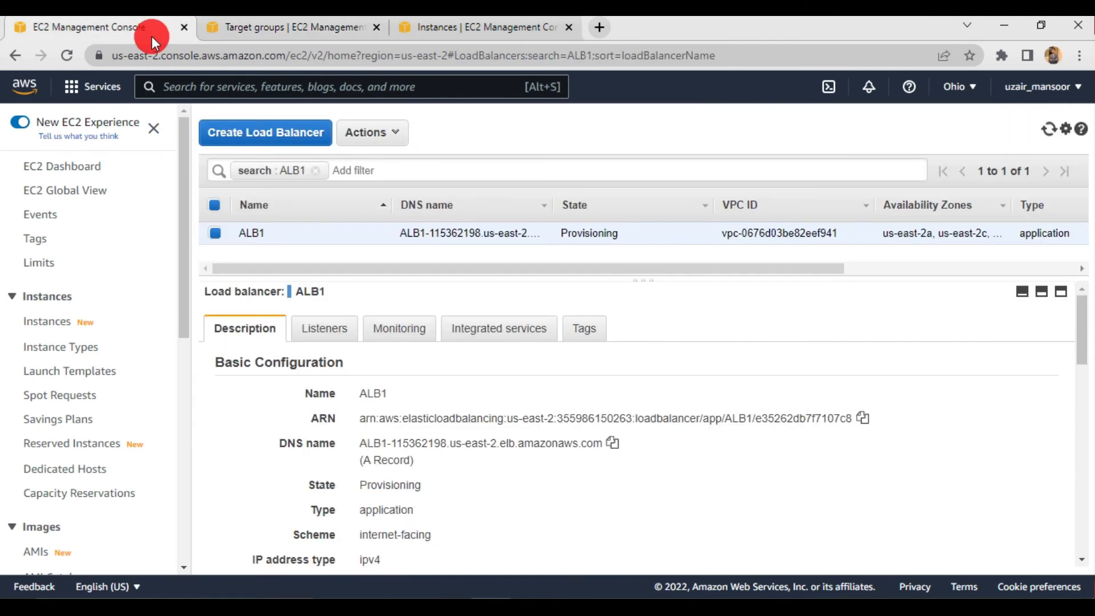
click(612, 443)
click(596, 29)
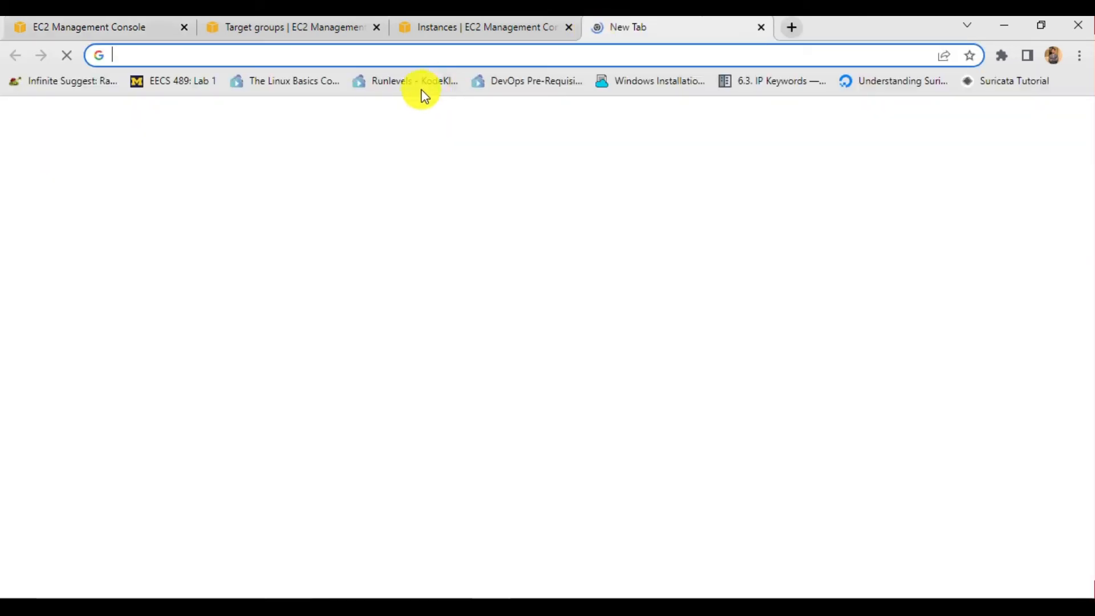
key(ctrl+v)
key(Return)
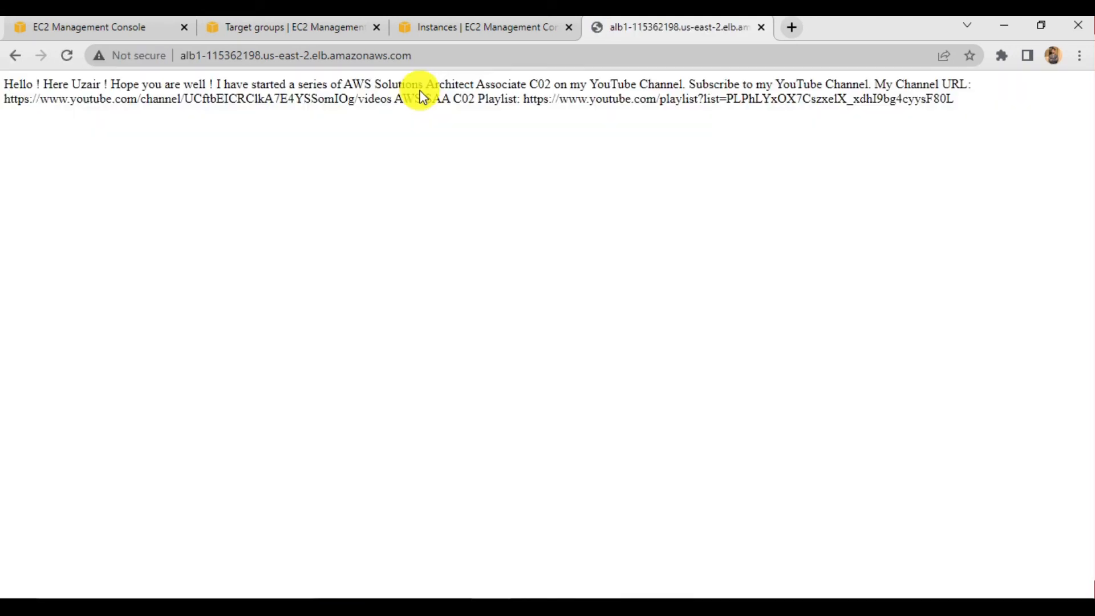
Reload the load balancer's page repeatedly to compare which server's content it returns.
drag(196, 84, 623, 191)
click(626, 196)
click(65, 57)
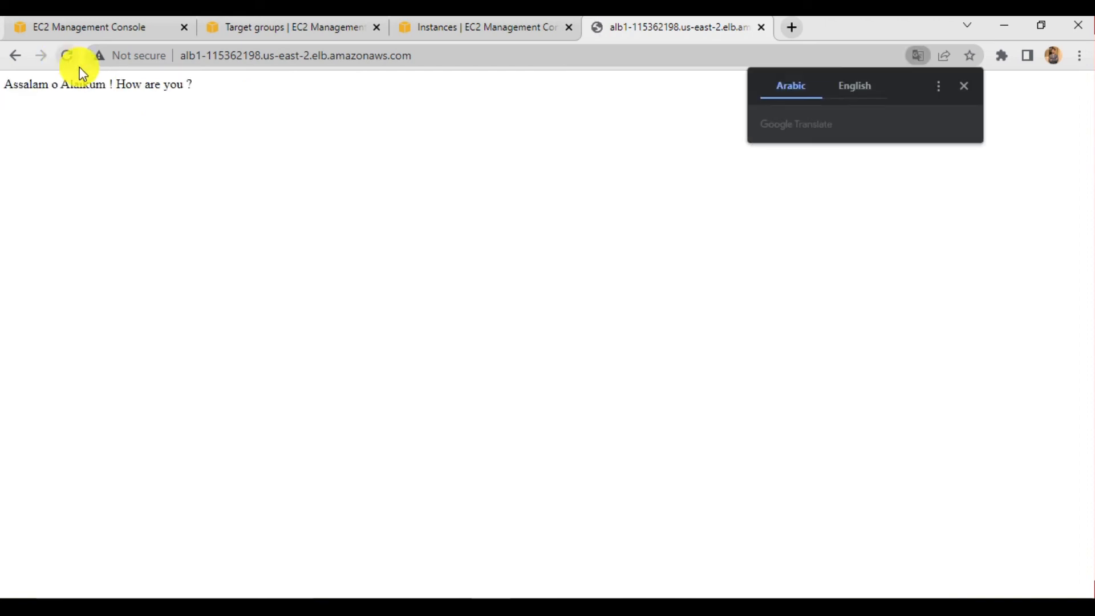
drag(3, 84, 278, 98)
click(278, 98)
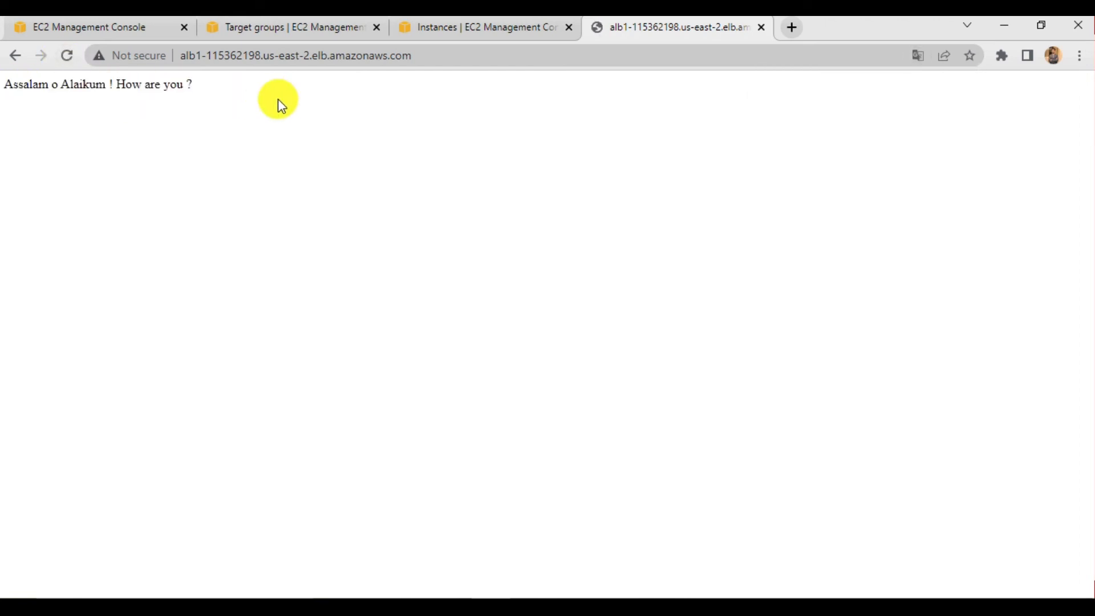
click(64, 56)
click(64, 56)
click(64, 56)
click(63, 56)
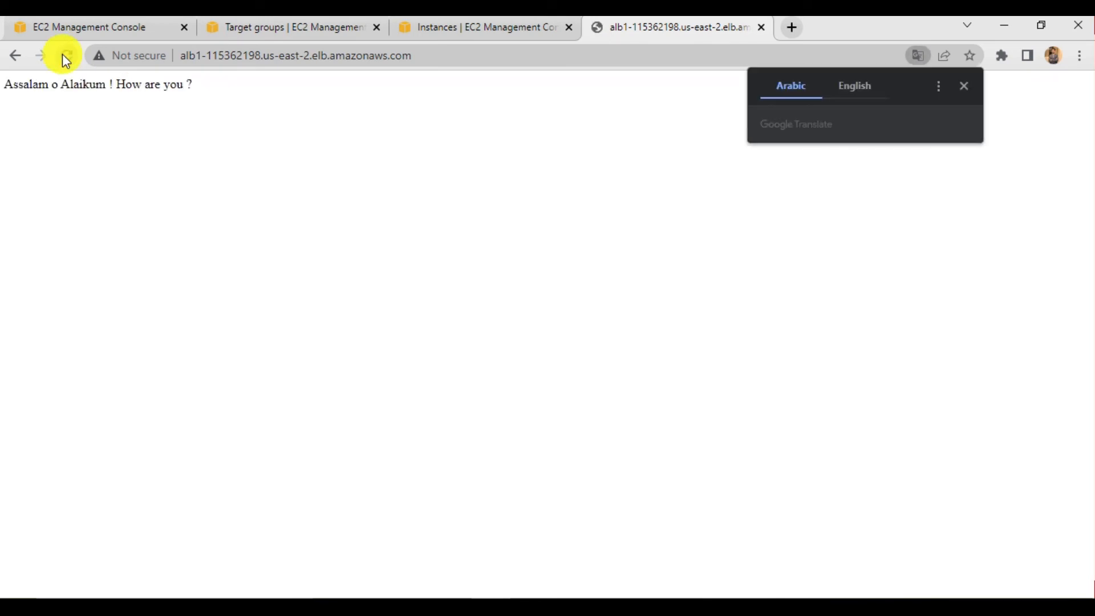
click(64, 55)
click(64, 56)
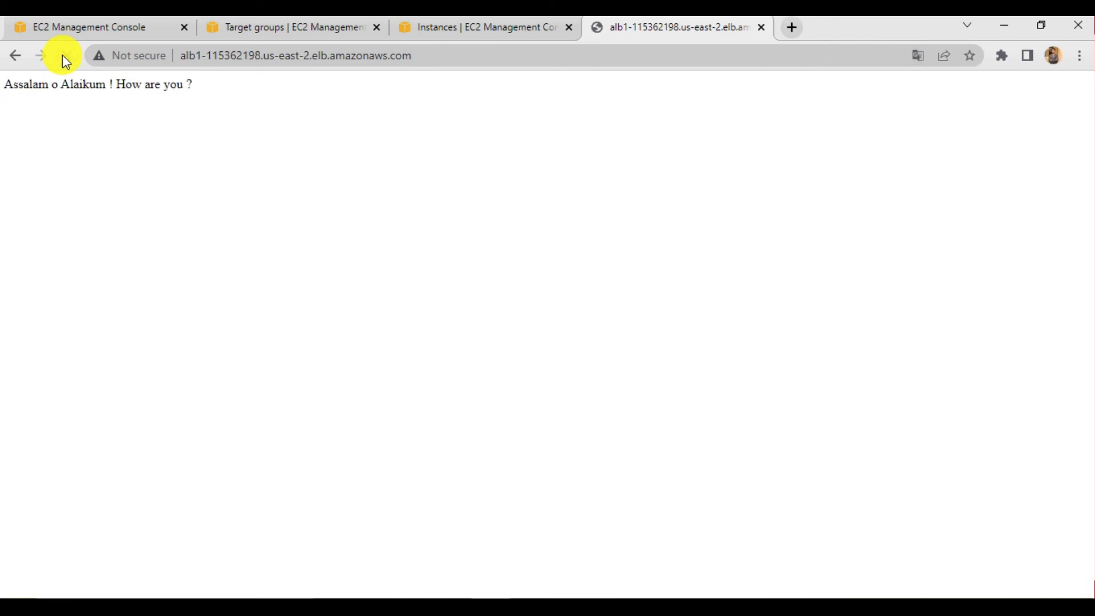
Return to the EC2 instances list and refresh it to check the status checks of Linux2_ALB.
click(485, 29)
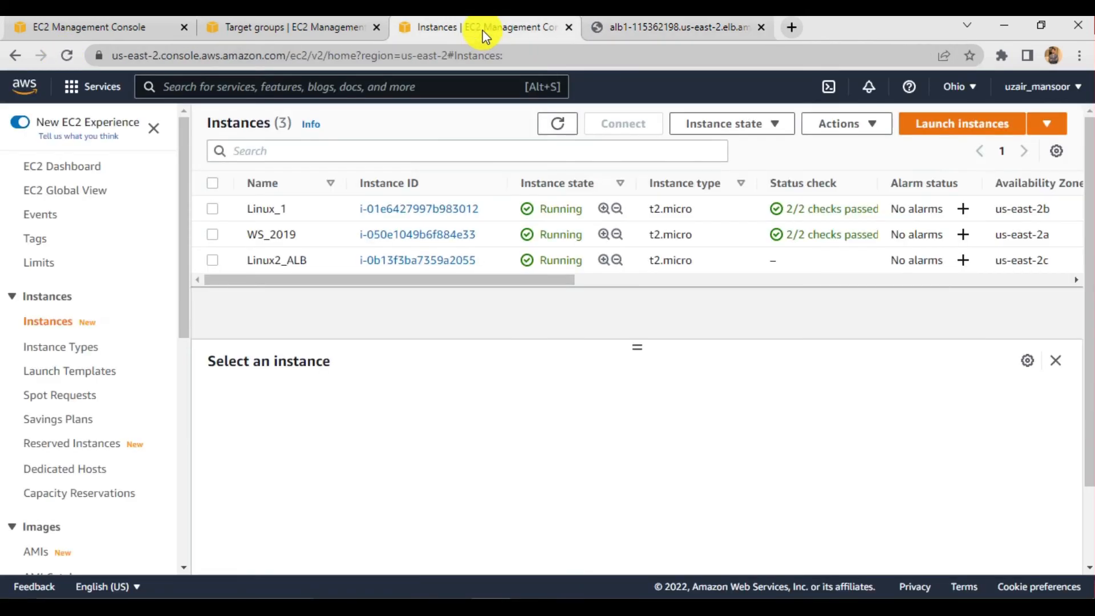
click(557, 123)
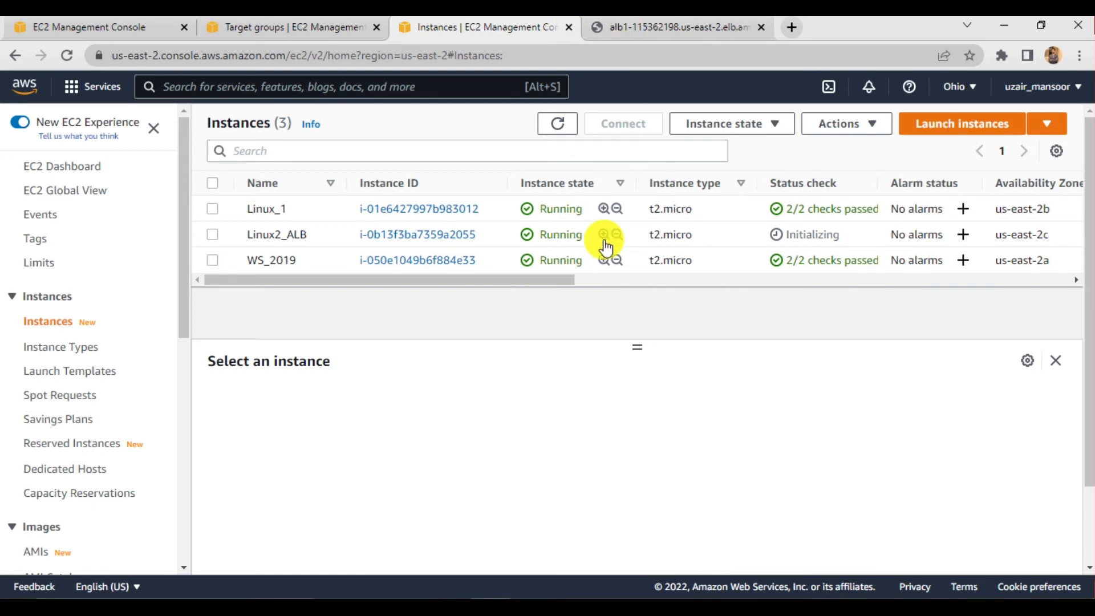
click(556, 125)
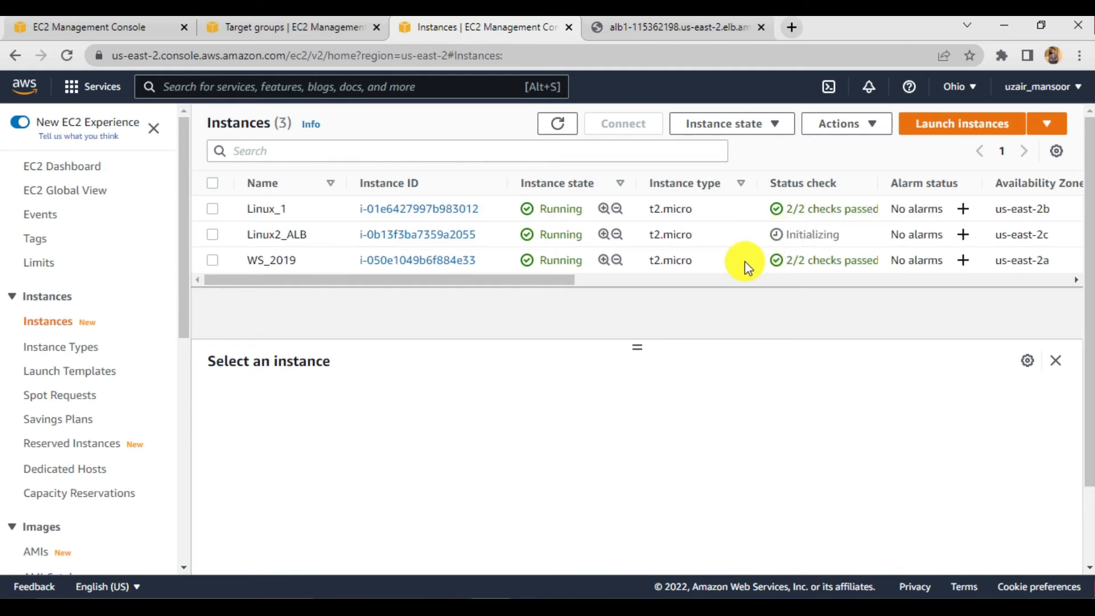
mouse_move(569, 614)
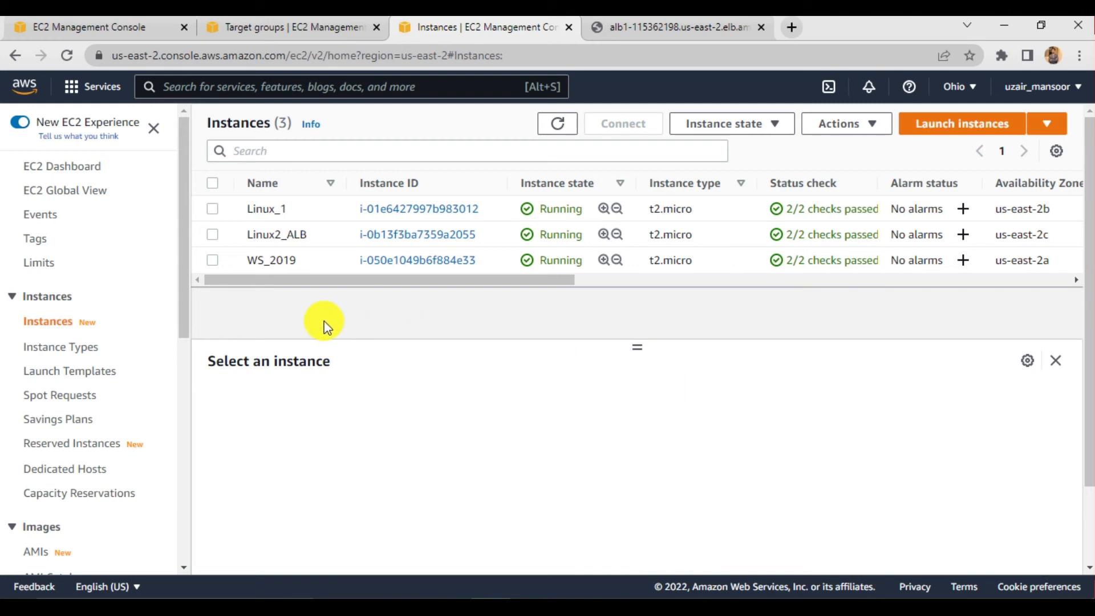
Select the Linux2_ALB instance and enter its public IPv4 address 13.58.142.18 as the host of a new PuTTY session.
click(213, 235)
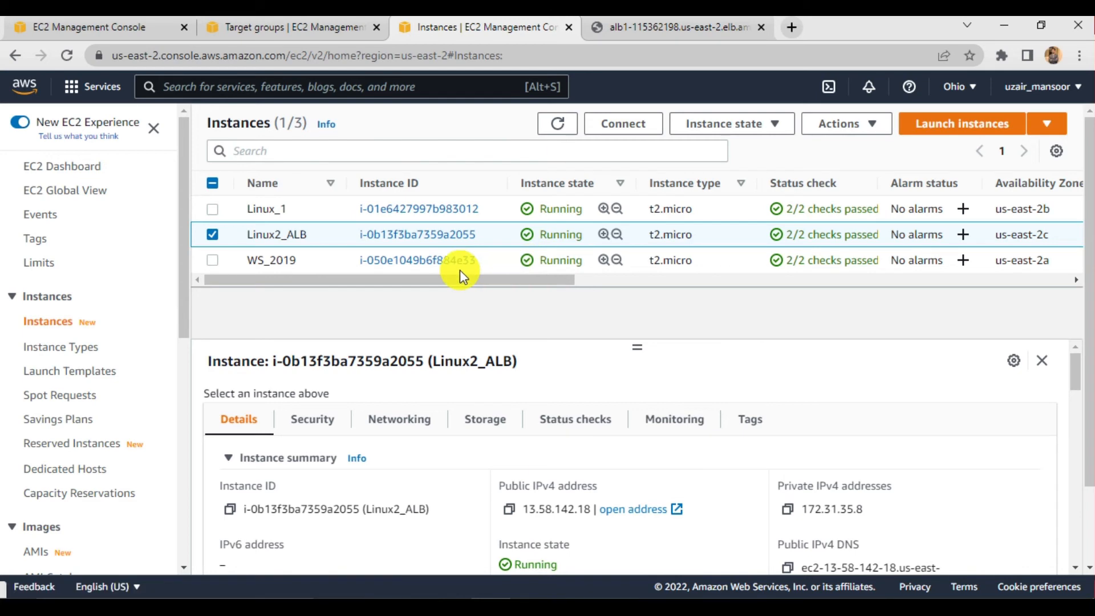
click(613, 137)
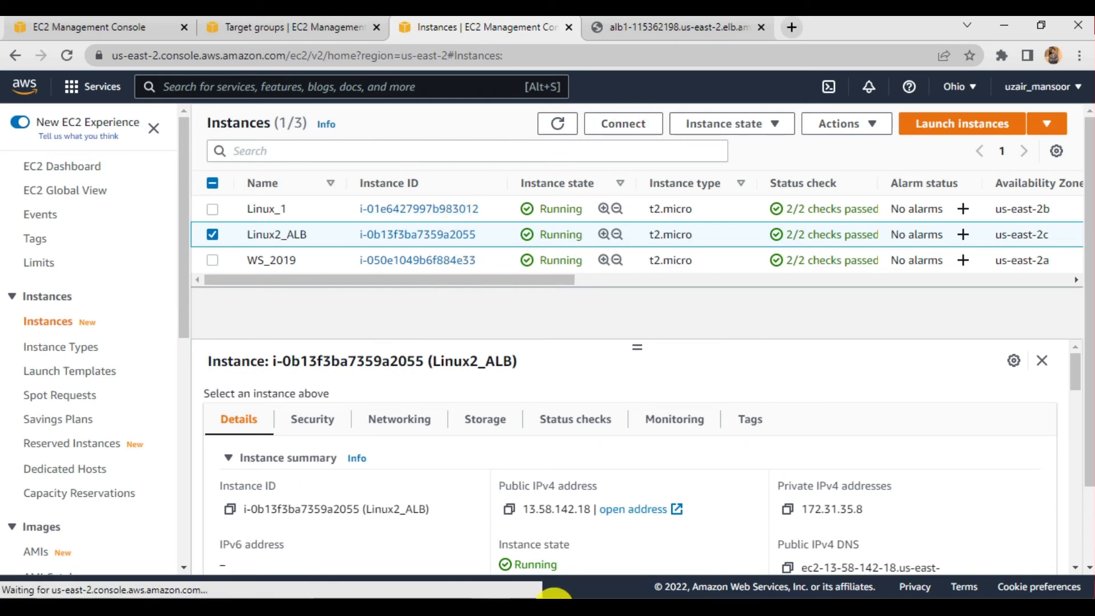
key(super)
text(putty)
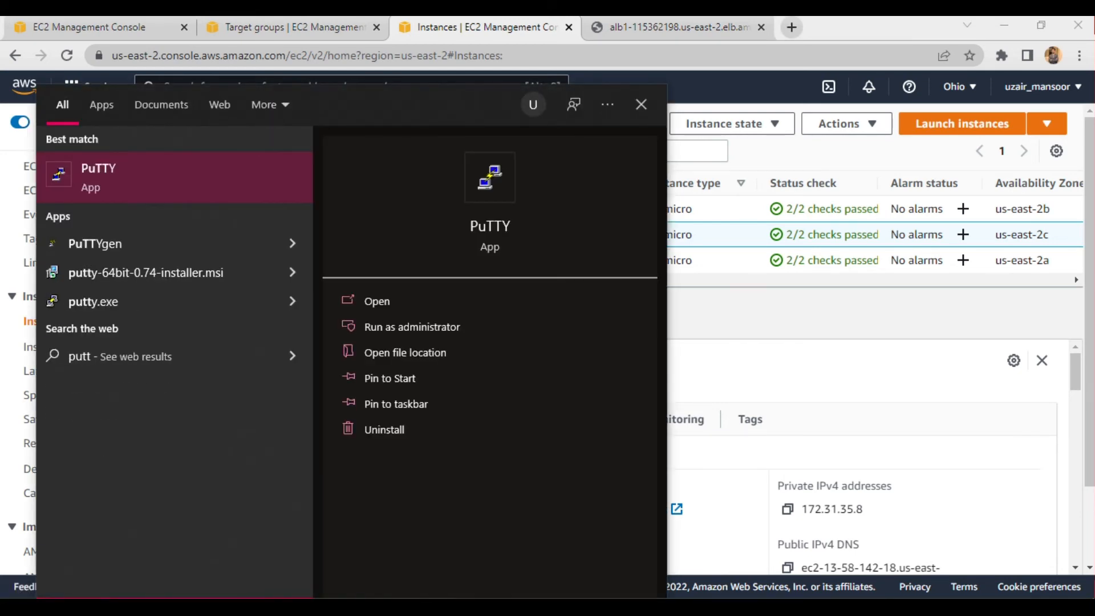
key(Return)
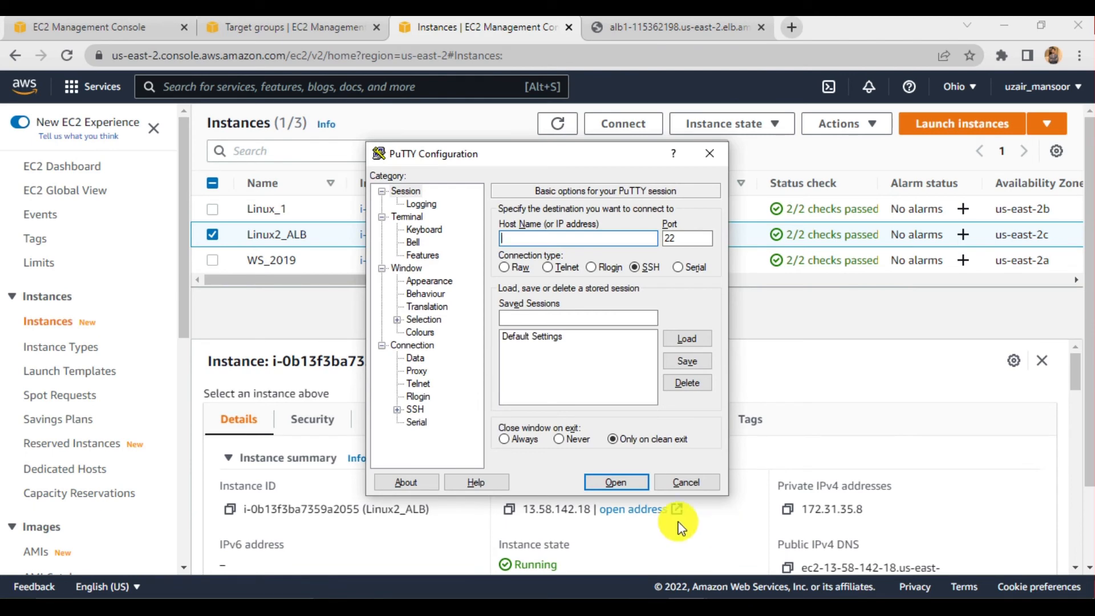
click(342, 306)
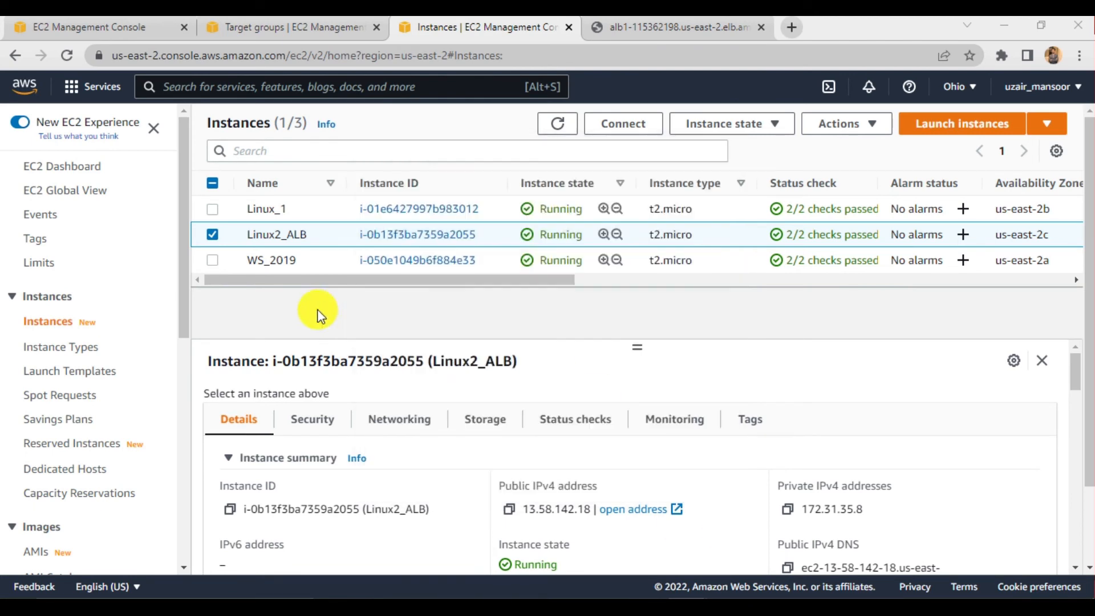
click(510, 508)
click(754, 551)
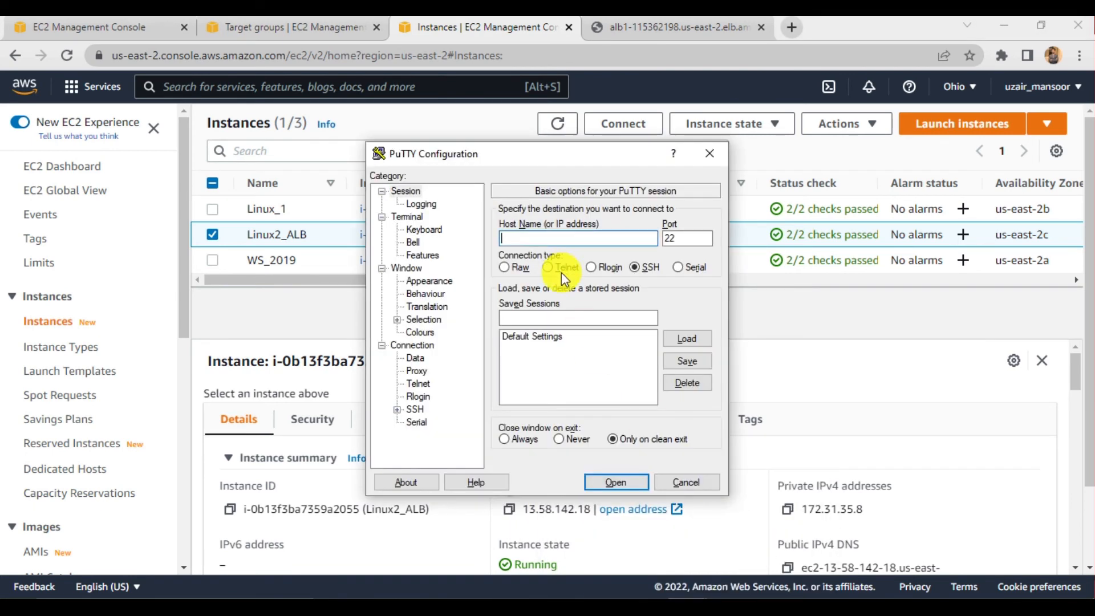
key(ctrl+v)
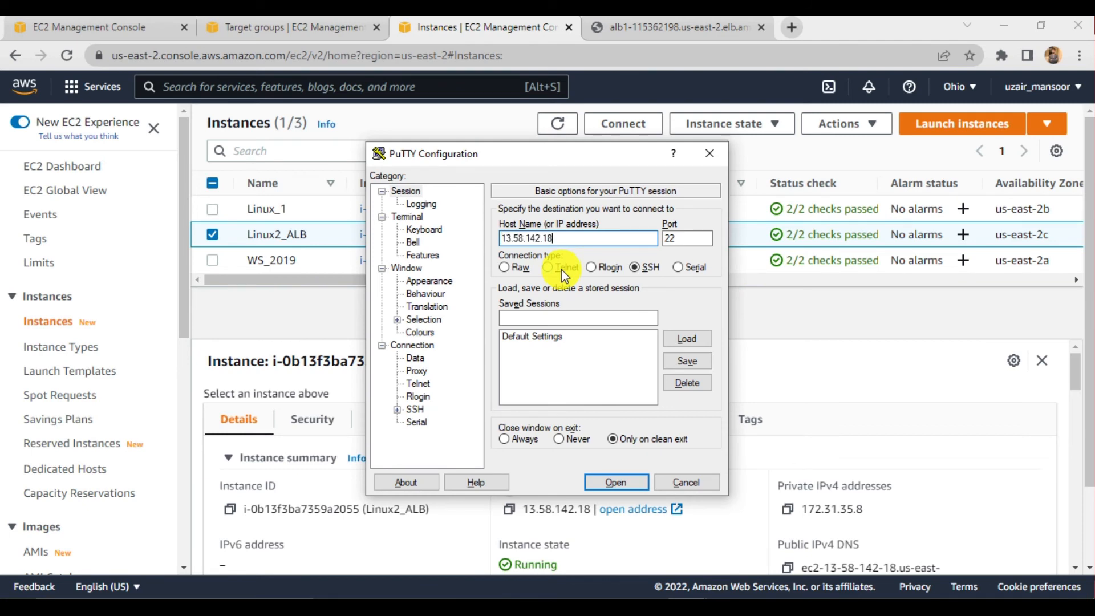
Set Linux_LB_pvt from Downloads as the private key file for the session's SSH authentication.
click(397, 409)
click(429, 382)
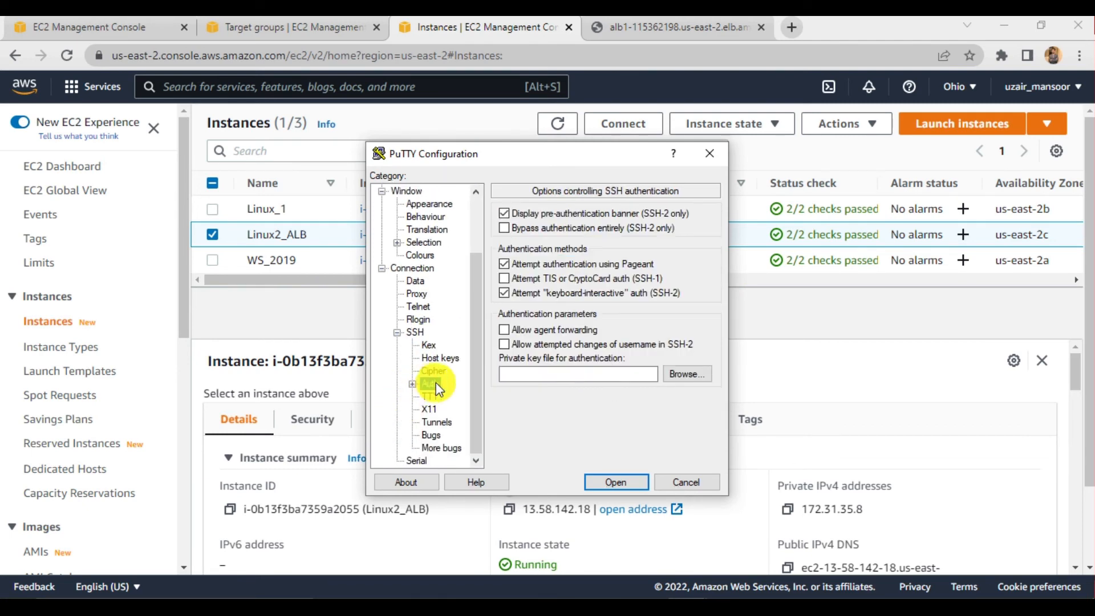
click(698, 375)
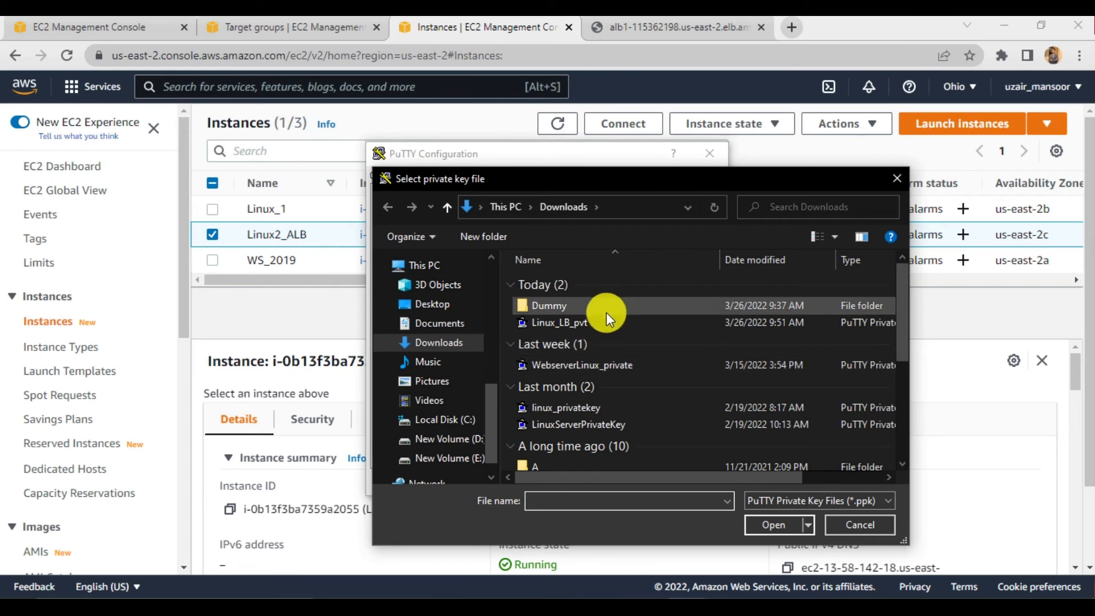
click(603, 323)
click(760, 523)
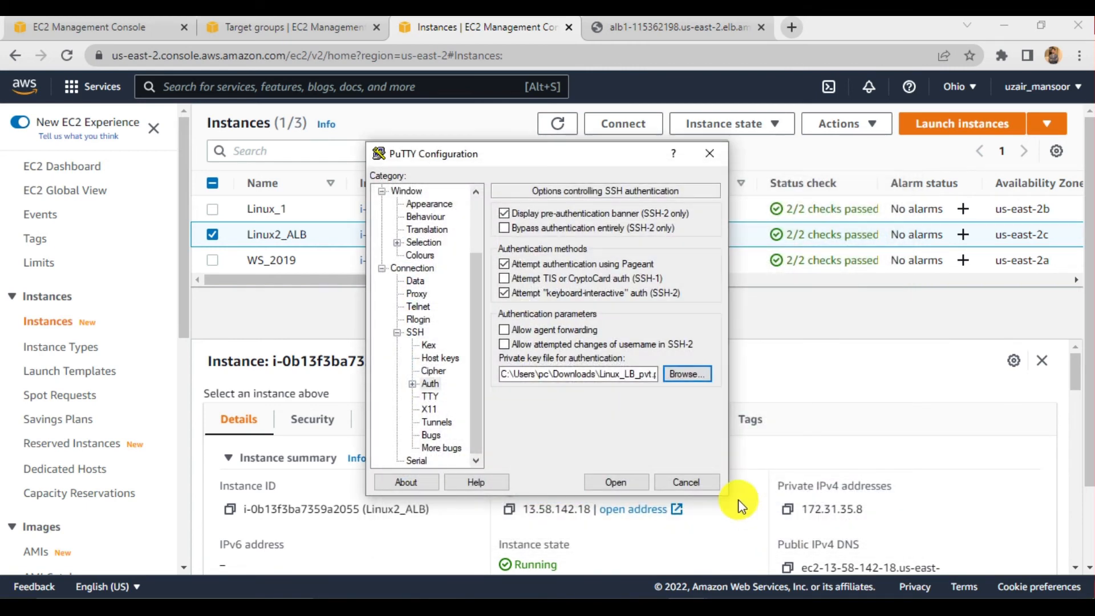
Connect to the server, trusting its host key, and log in as ec2-user in a maximized terminal window.
click(617, 483)
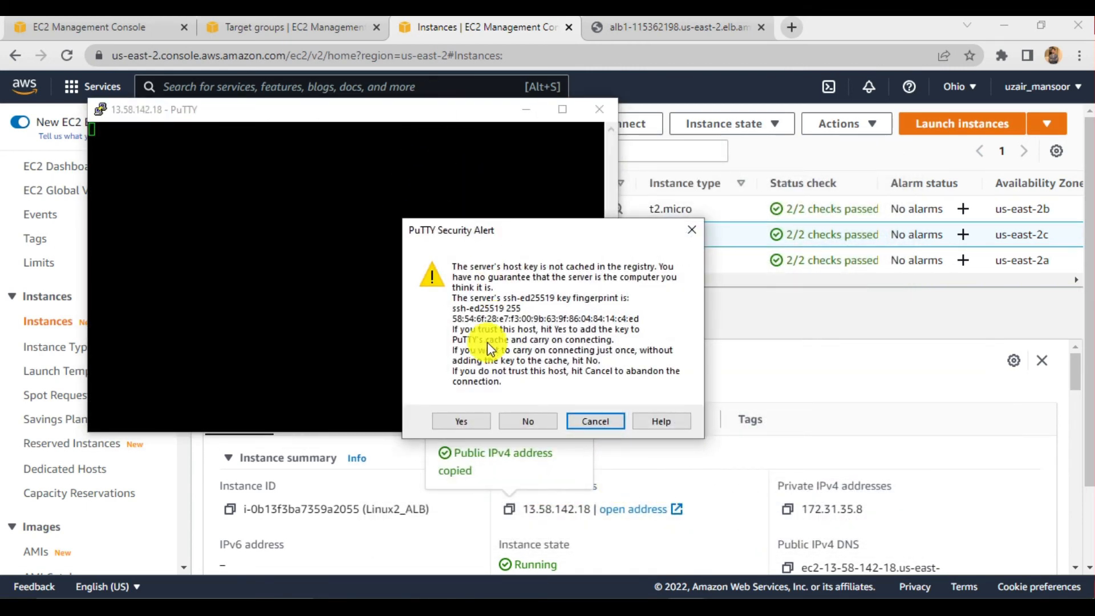
click(461, 422)
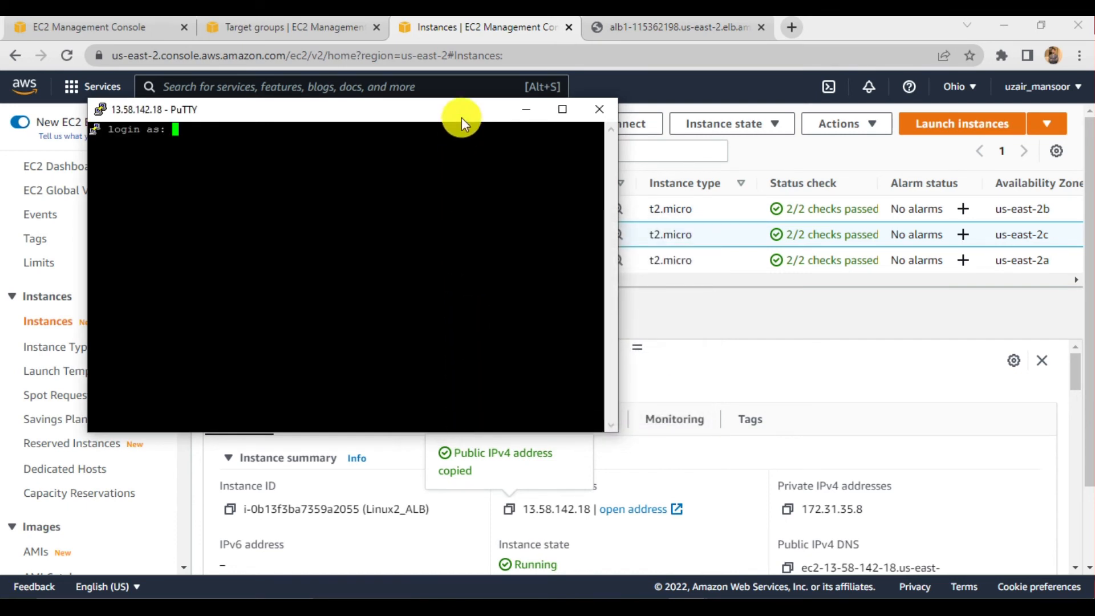
drag(465, 114, 556, 103)
text(ec2-user)
key(Return)
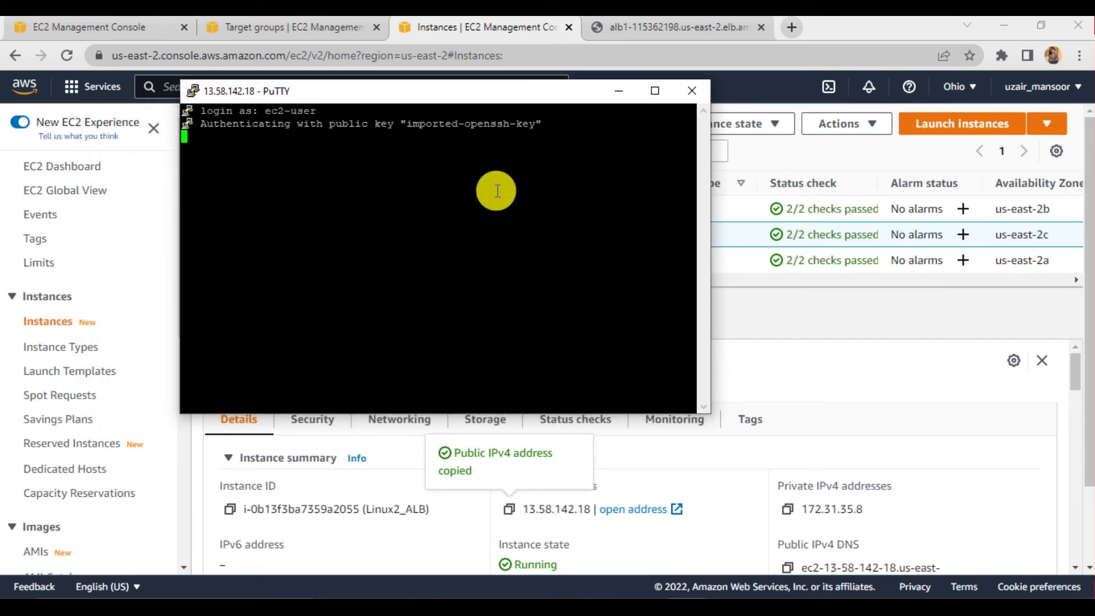
key(Return)
click(655, 90)
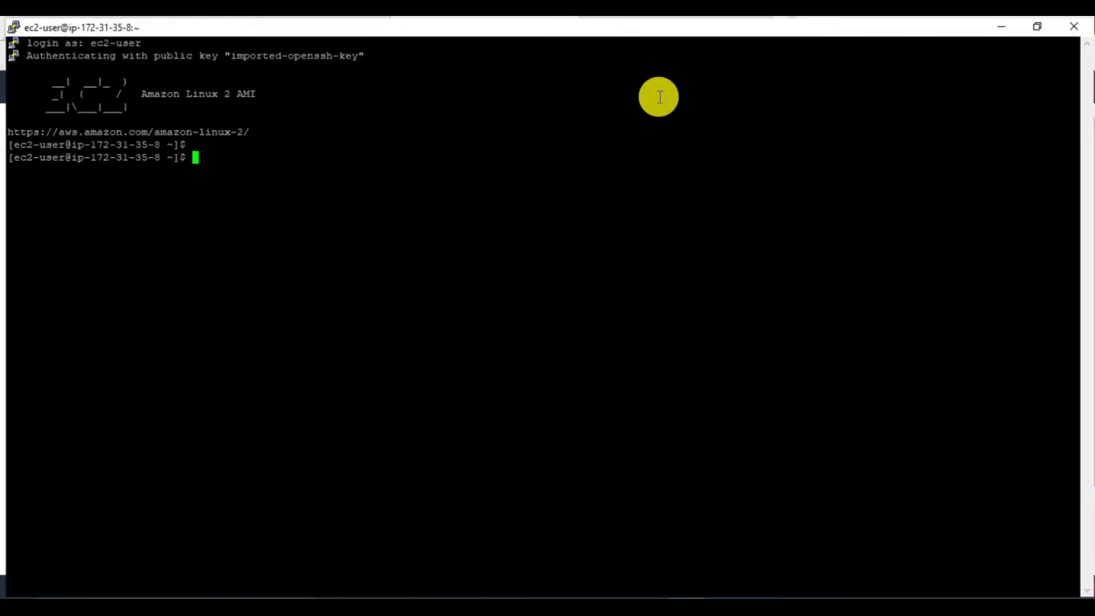
Update the server's packages with sudo yum update.
key(Return)
key(Return)
key(Return)
key(Return)
key(Return)
text(sudo yum)
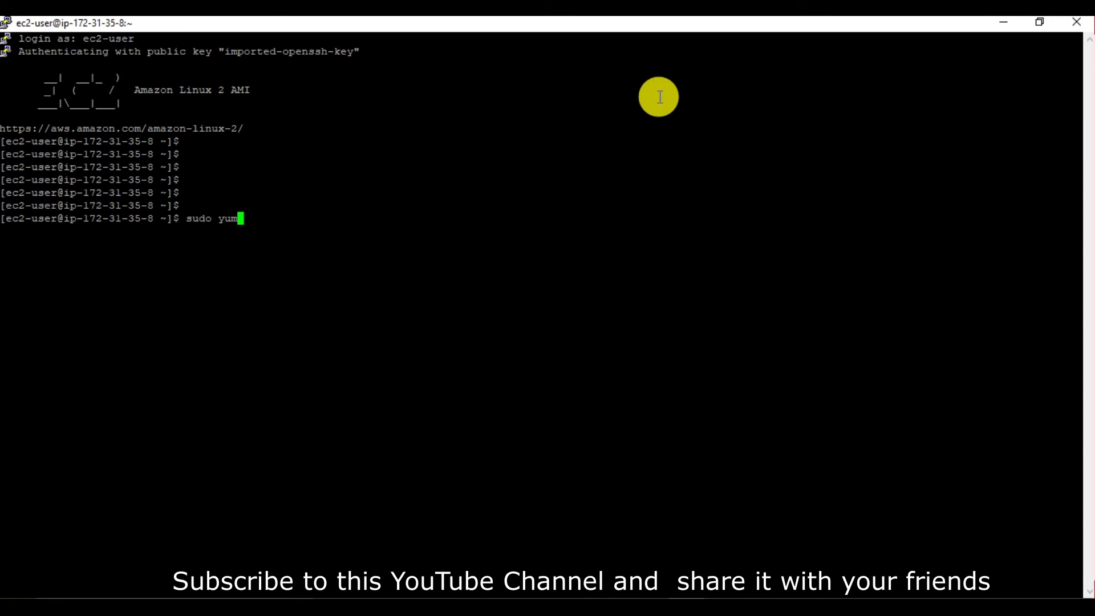
text( update)
key(Return)
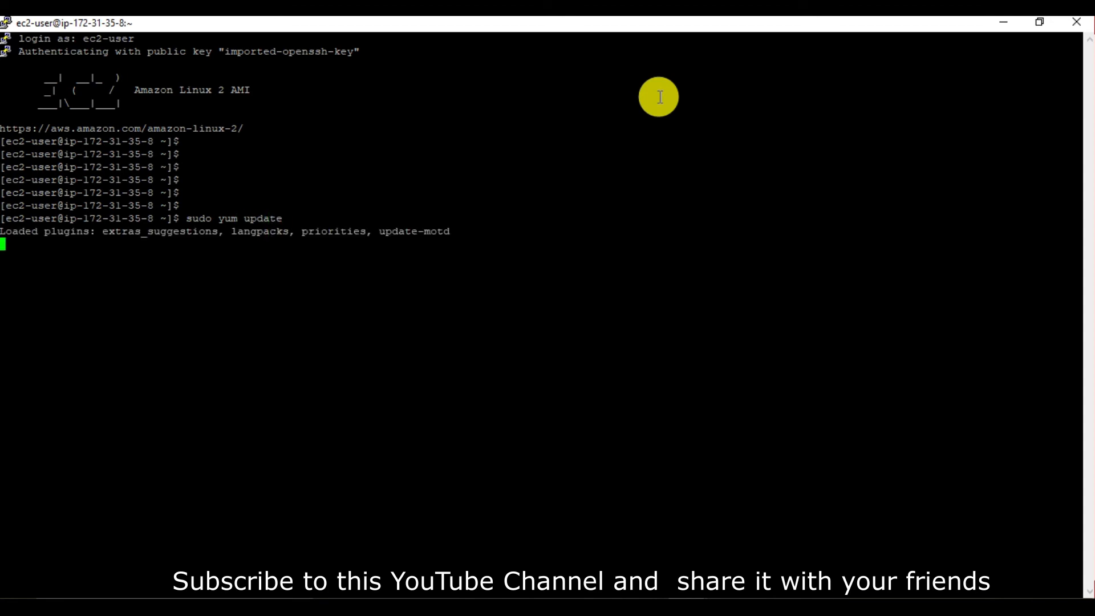
key(Return)
key(Return)
key(Return)
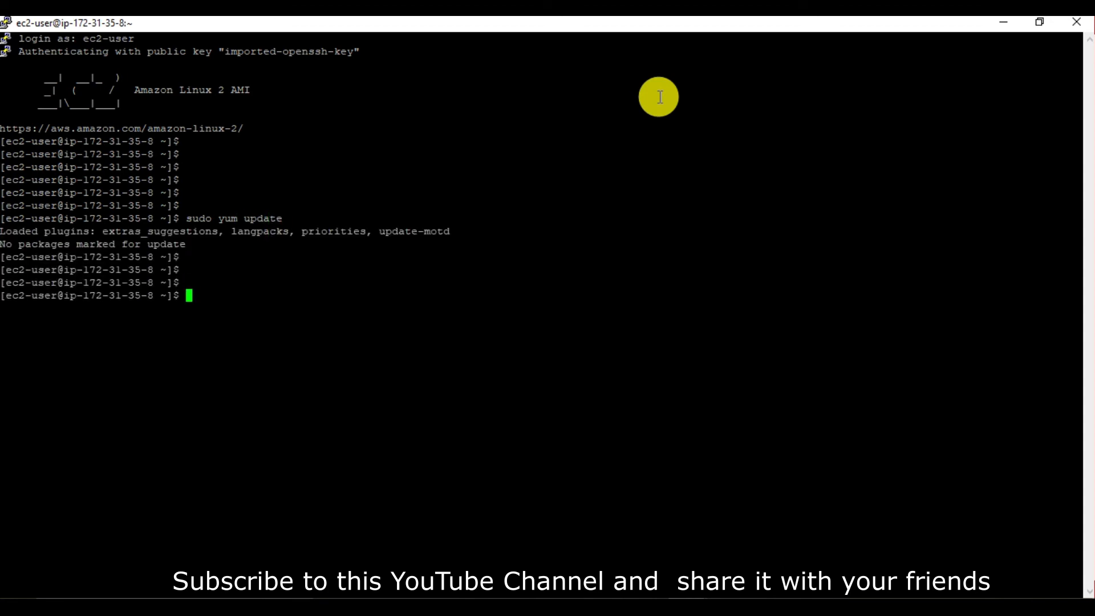
Install the Apache web server with sudo yum install httpd, accepting the installation.
text(sudo yum)
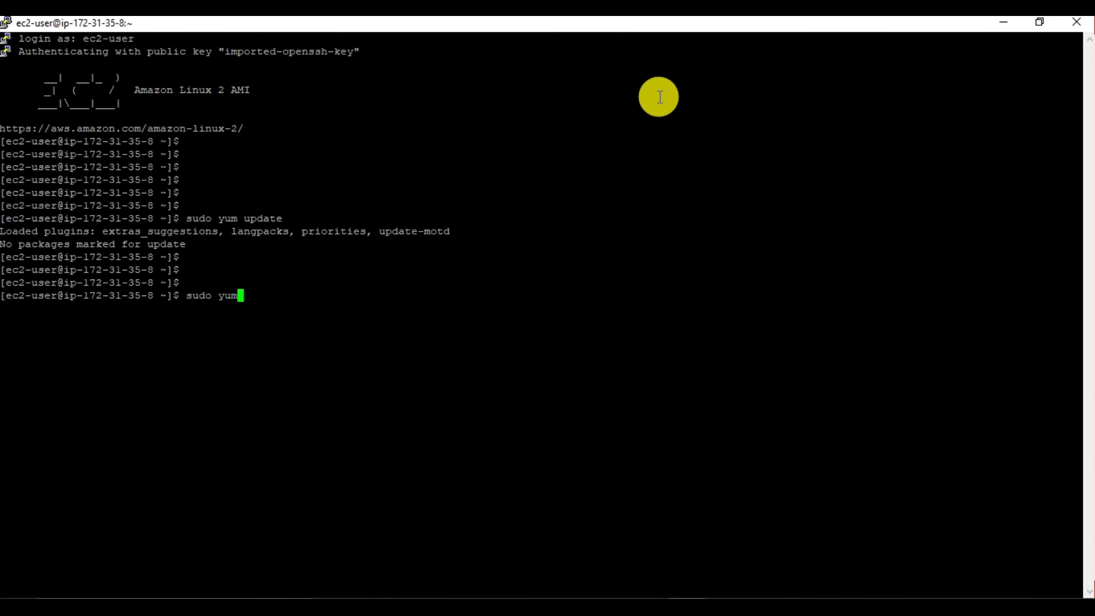
text( install httpd)
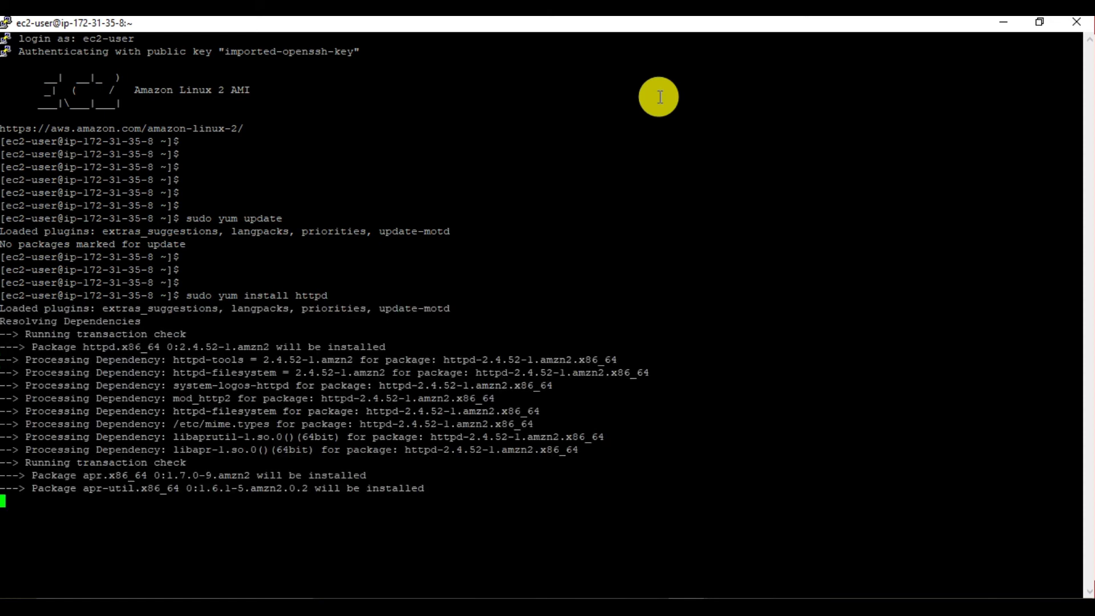
text(y)
key(Return)
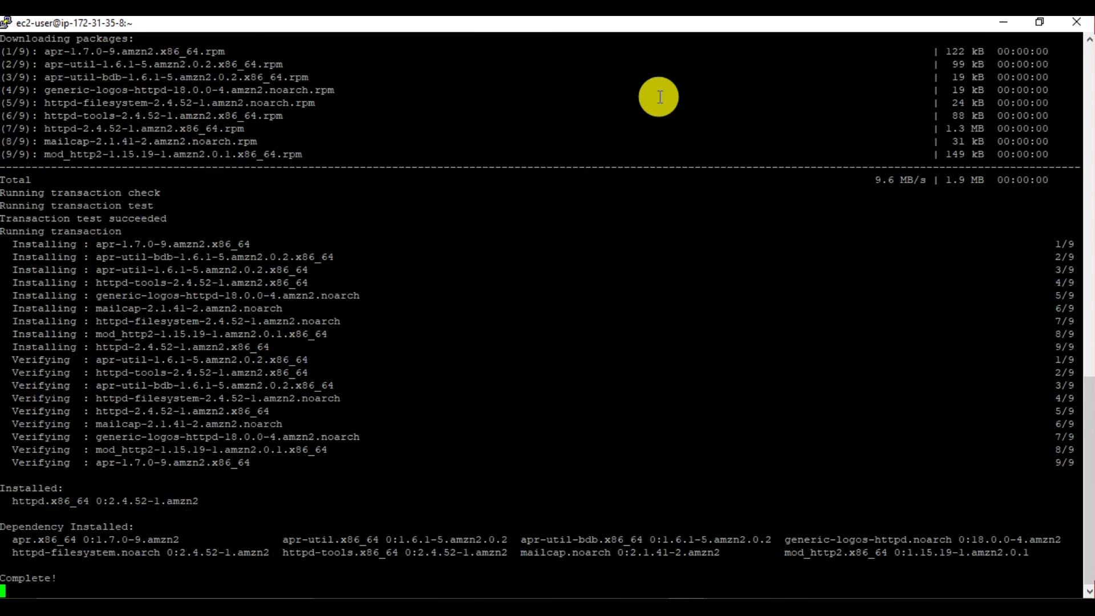
key(Return)
key(Return)
key(Return)
key(Return)
key(Return)
Switch to a root shell with sudo su.
text(sudo su)
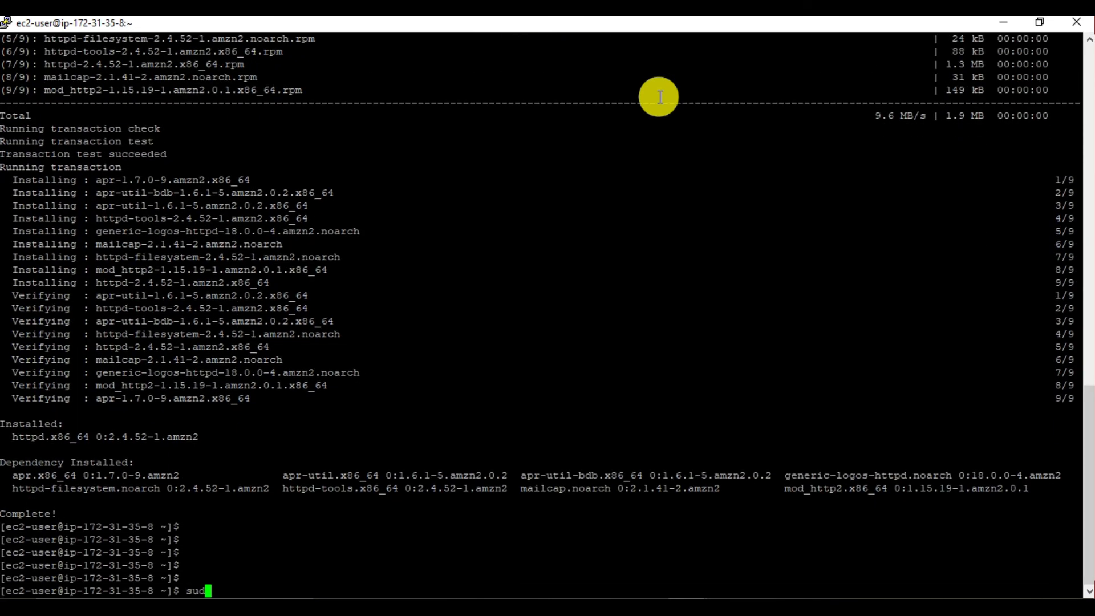
key(Return)
key(Return)
key(Return)
key(Return)
key(Return)
key(Return)
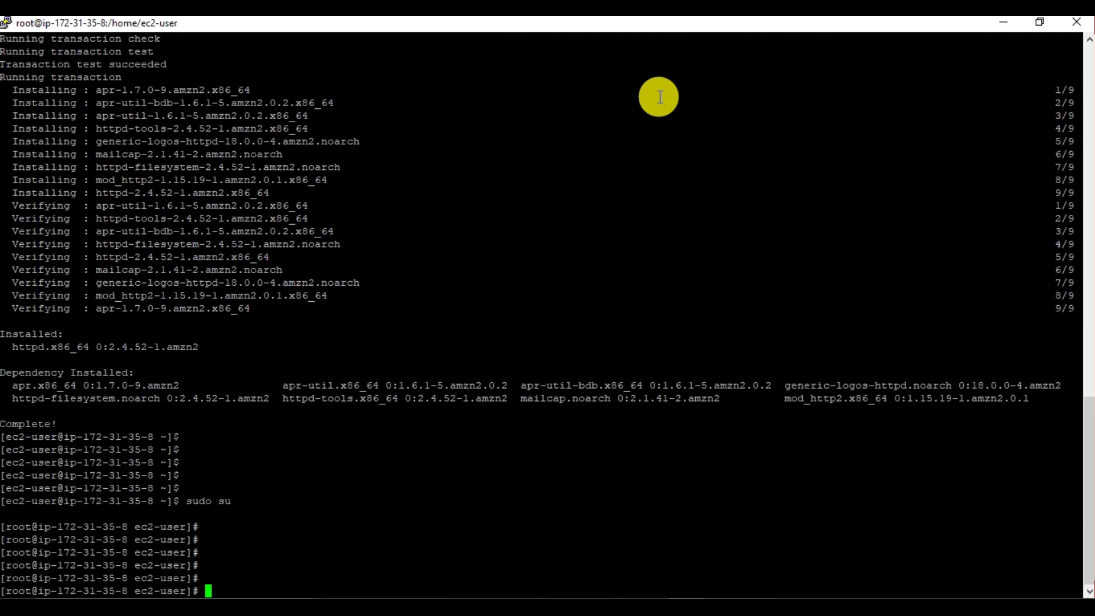
key(Return)
key(Return)
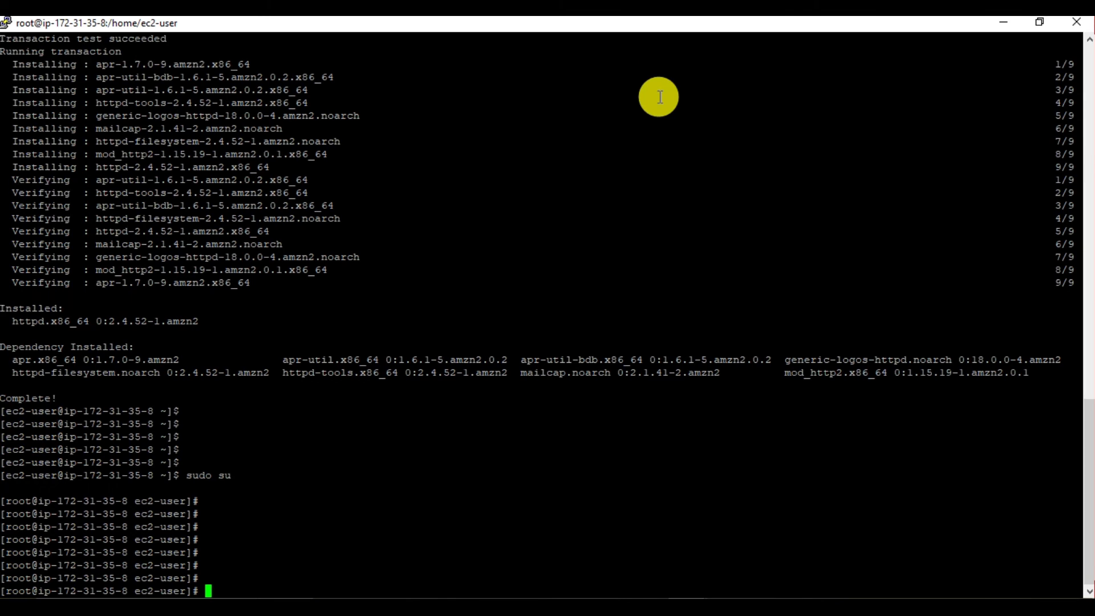
Enable the Apache service at boot with systemctl enable httpd.service.
text(syste)
text(mctl http)
key(BackSpace)
key(BackSpace)
key(BackSpace)
key(BackSpace)
text(enable h)
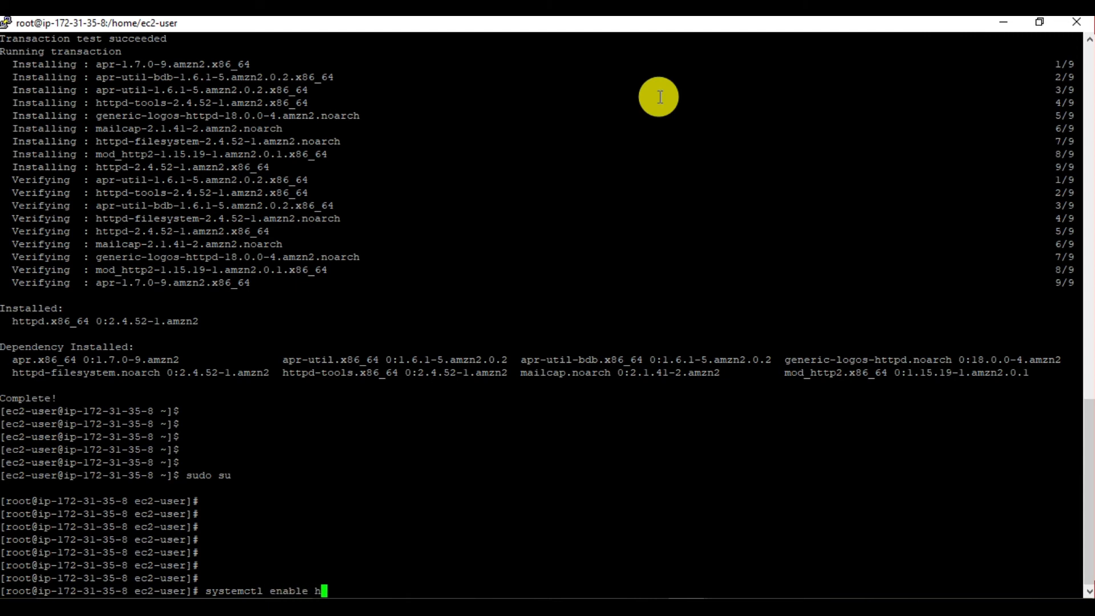
text(ttpd.service)
key(Return)
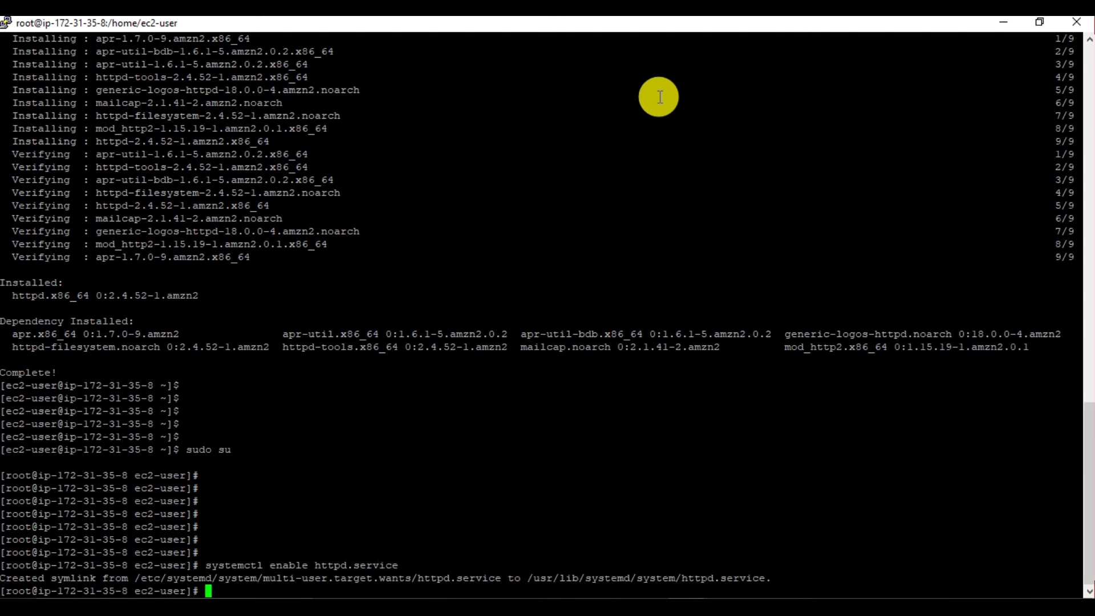
key(Return)
key(Return)
key(Return)
Restart the Apache service by changing the previous command to systemctl restart httpd.service.
key(Up)
key(Left)
key(Left)
key(Left)
key(Left)
key(Left)
key(Left)
key(Left)
key(Left)
key(Left)
key(Left)
key(Left)
key(Left)
key(Left)
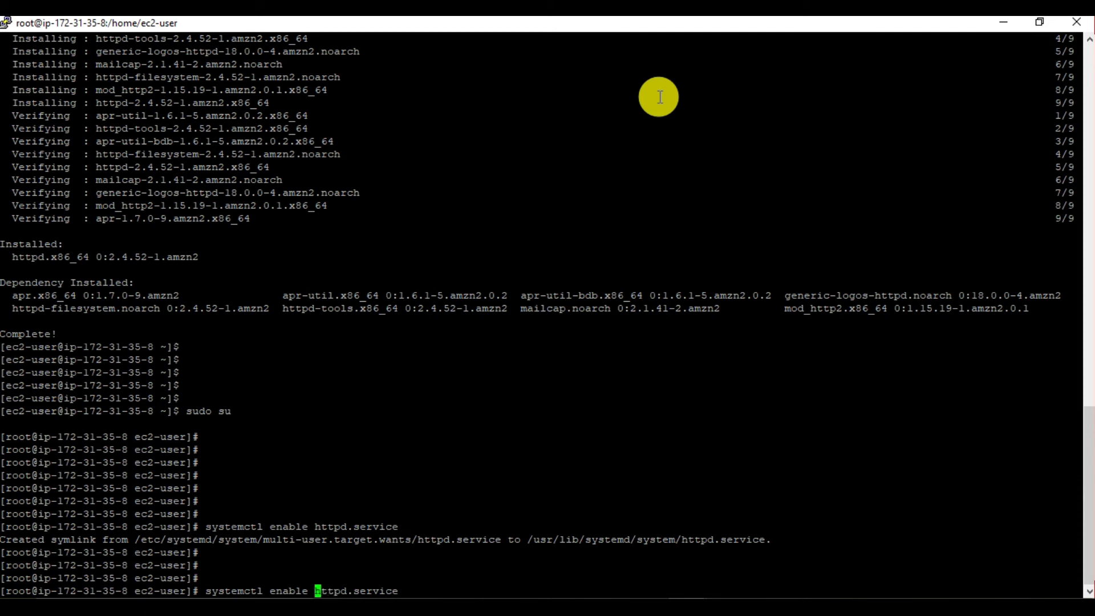
key(BackSpace)
key(BackSpace)
key(BackSpace)
key(BackSpace)
key(BackSpace)
key(BackSpace)
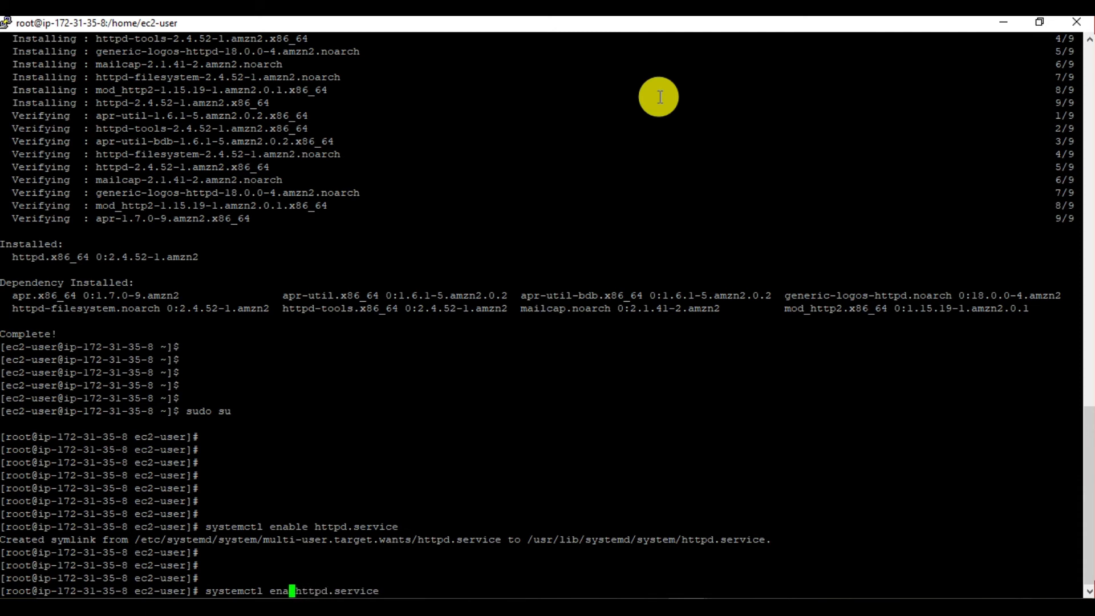
text(restart)
key(Return)
key(Return)
key(Return)
key(Return)
key(Return)
key(Return)
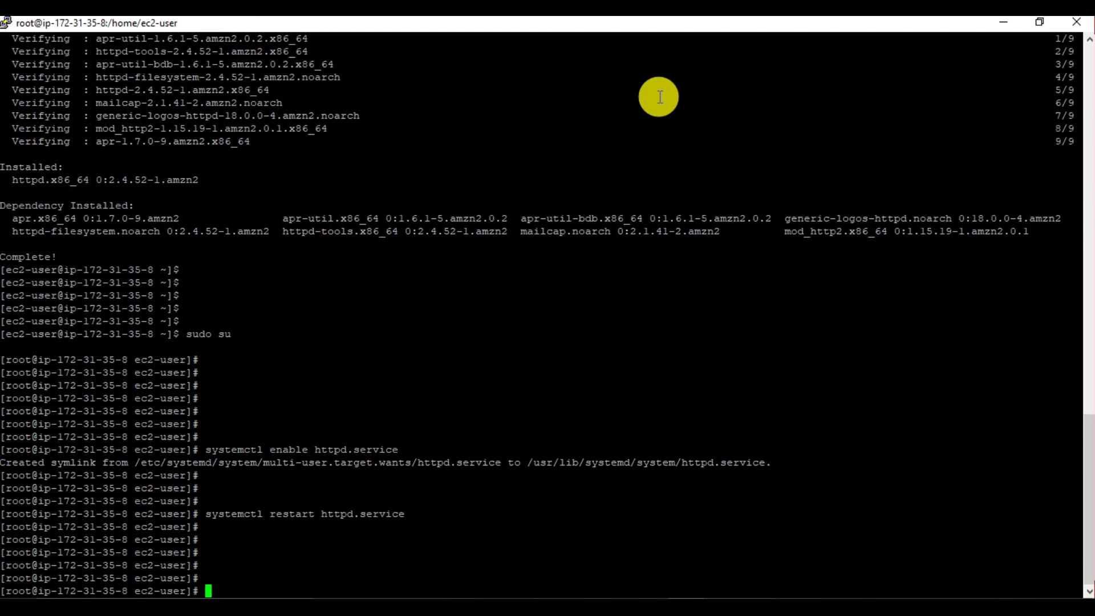
Check the state of the Apache service with service httpd status.
text(sduo)
key(BackSpace)
key(BackSpace)
key(BackSpace)
text(service httpd status)
key(Return)
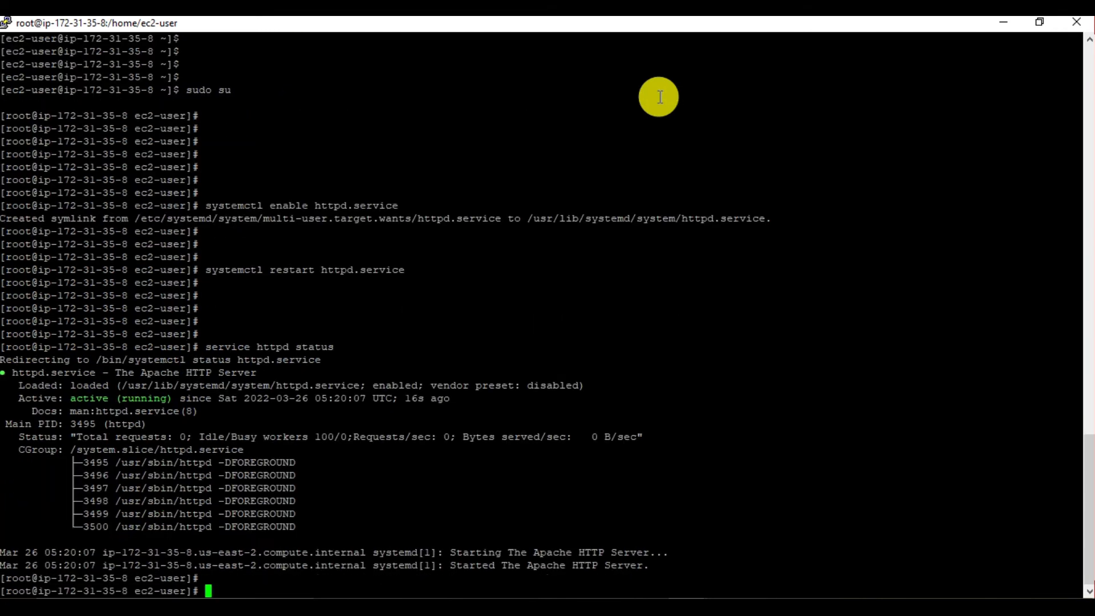
key(Return)
key(Return)
key(Return)
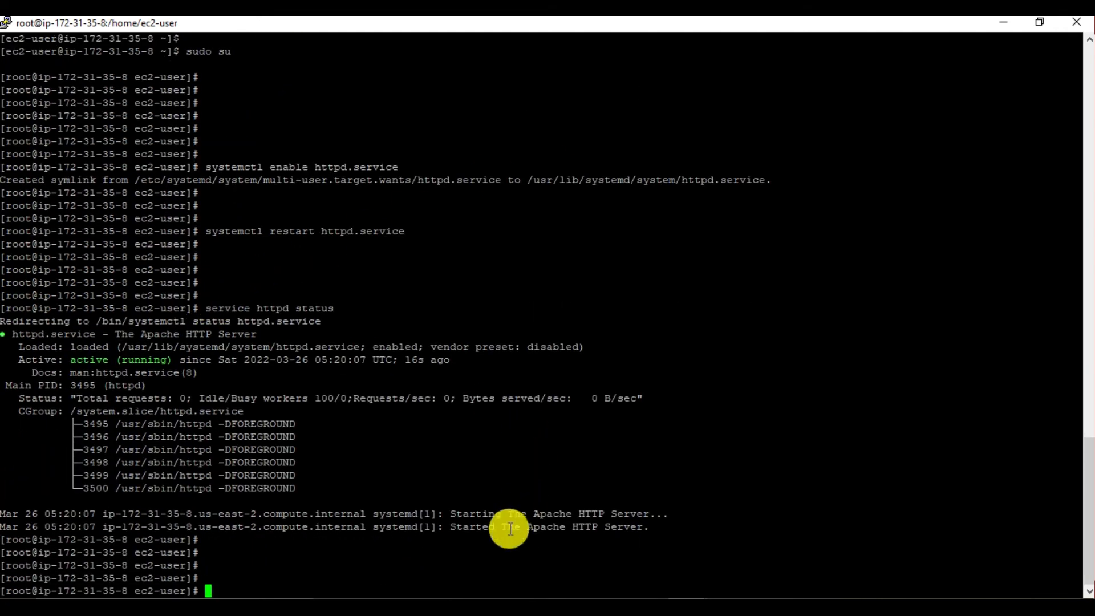
Change the working directory to /var.
text(cd /var)
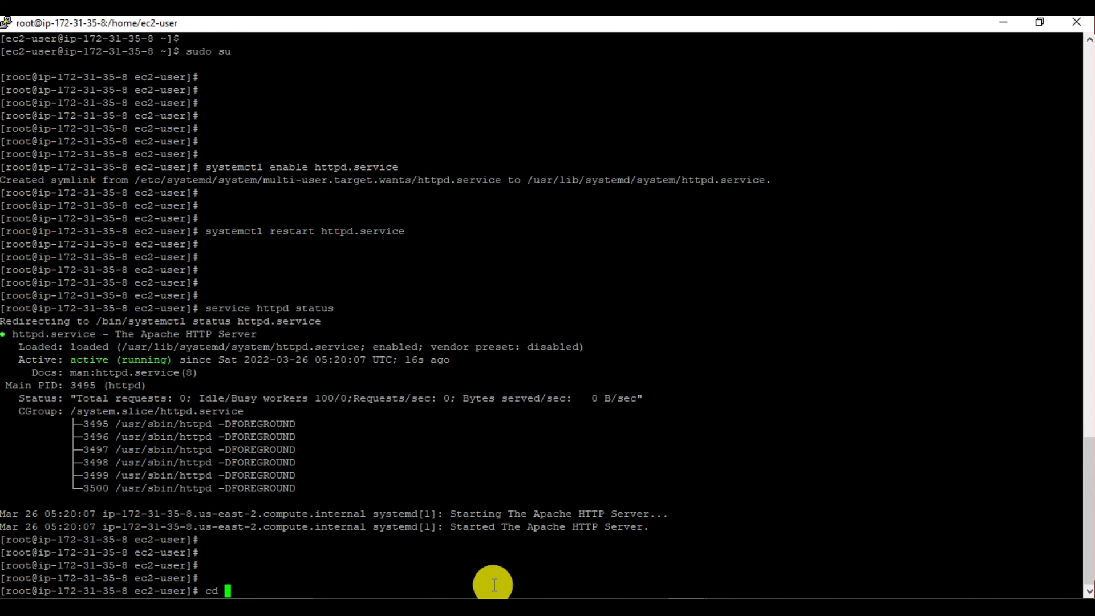
key(Return)
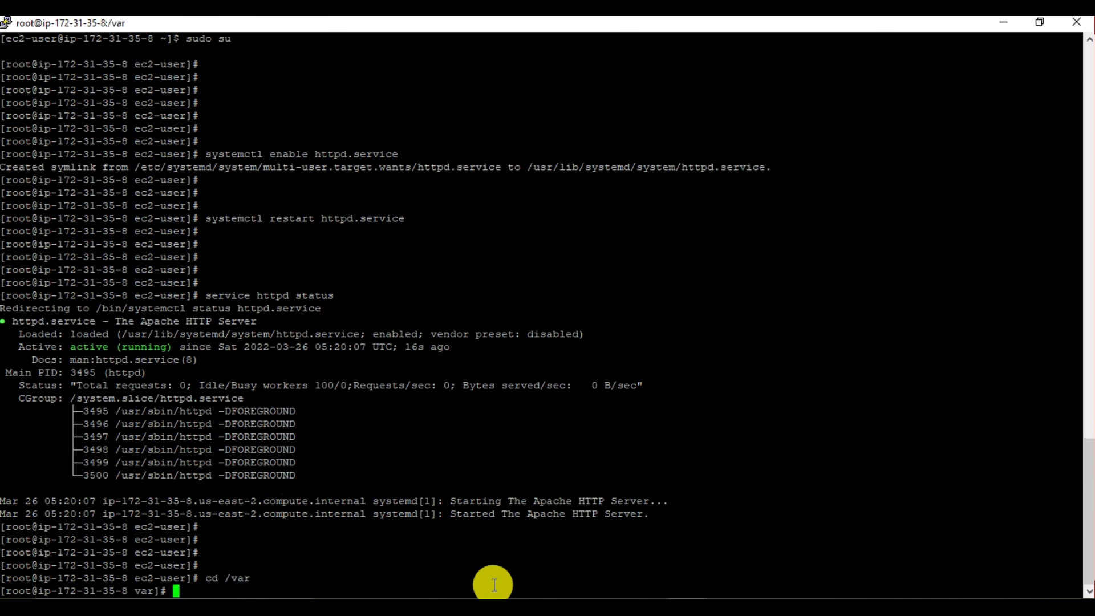
key(Return)
key(Return)
key(Return)
Set the permissions of the www directory with chmod 777 www and list the contents of /var.
text(c)
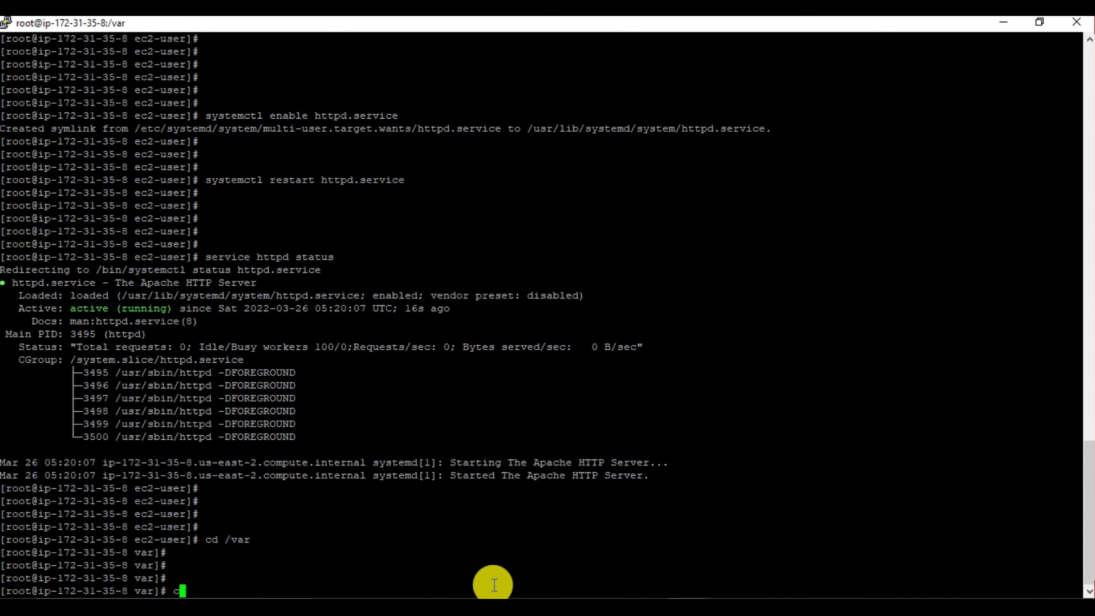
text(hmod 7777)
key(BackSpace)
text(www)
key(Return)
key(Return)
key(Return)
text(ls)
key(Return)
key(Return)
key(Return)
key(Return)
key(Return)
Change into the www directory and list its contents.
text(cd wwww\)
key(BackSpace)
key(BackSpace)
key(Return)
key(Return)
key(Return)
key(Return)
text(ls)
key(Return)
key(Return)
key(Return)
key(Return)
Give the html directory full permissions with chmod 777 html and list the www contents again.
text(chmod 777 html)
key(Return)
key(Return)
key(Return)
key(Return)
key(Return)
text(ks)
key(BackSpace)
text(ls)
key(Return)
key(Return)
key(Return)
key(Return)
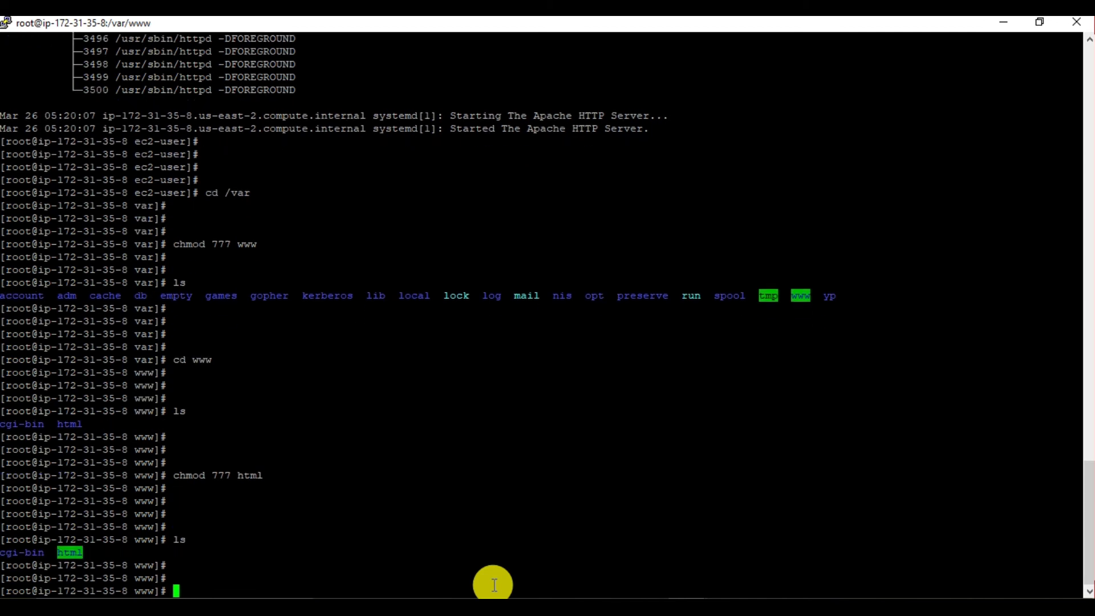
Change into the html directory and list its contents.
text(cd html)
key(Return)
key(Return)
key(Return)
key(Return)
text(ls)
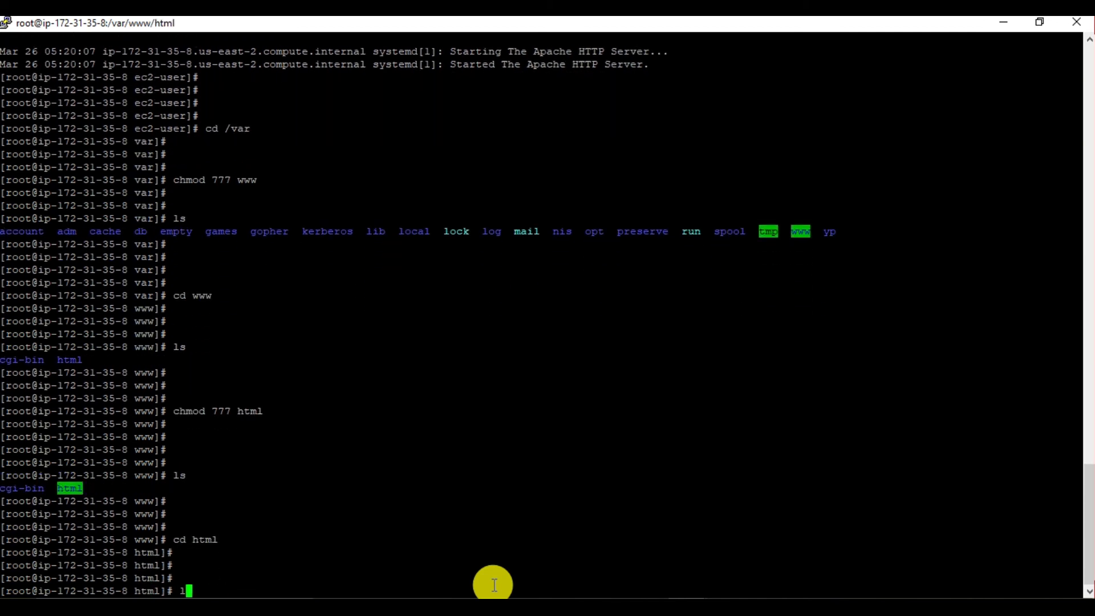
key(Return)
key(Return)
key(Return)
key(Return)
key(Return)
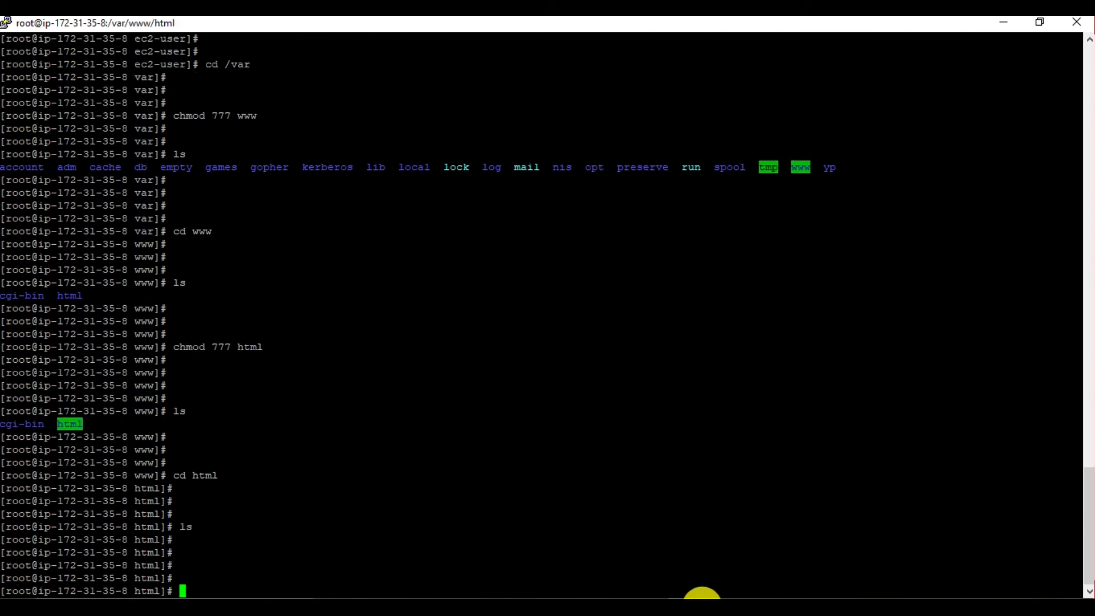
Switch to FileZilla and create a new Site Manager entry named Linux2_ALB.
click(724, 608)
click(86, 87)
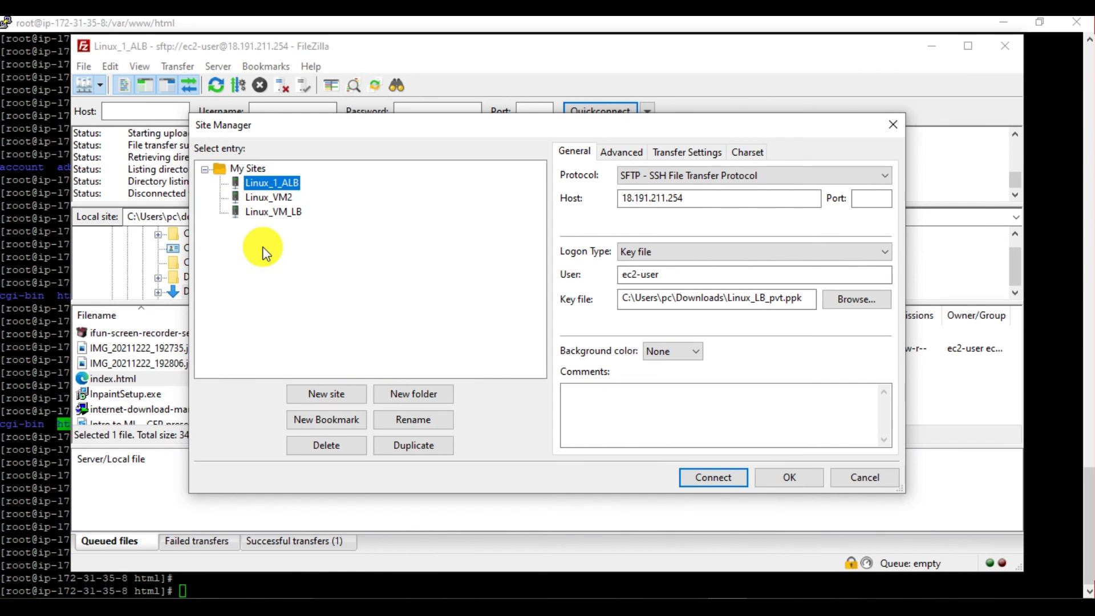
click(343, 399)
text(Linuc)
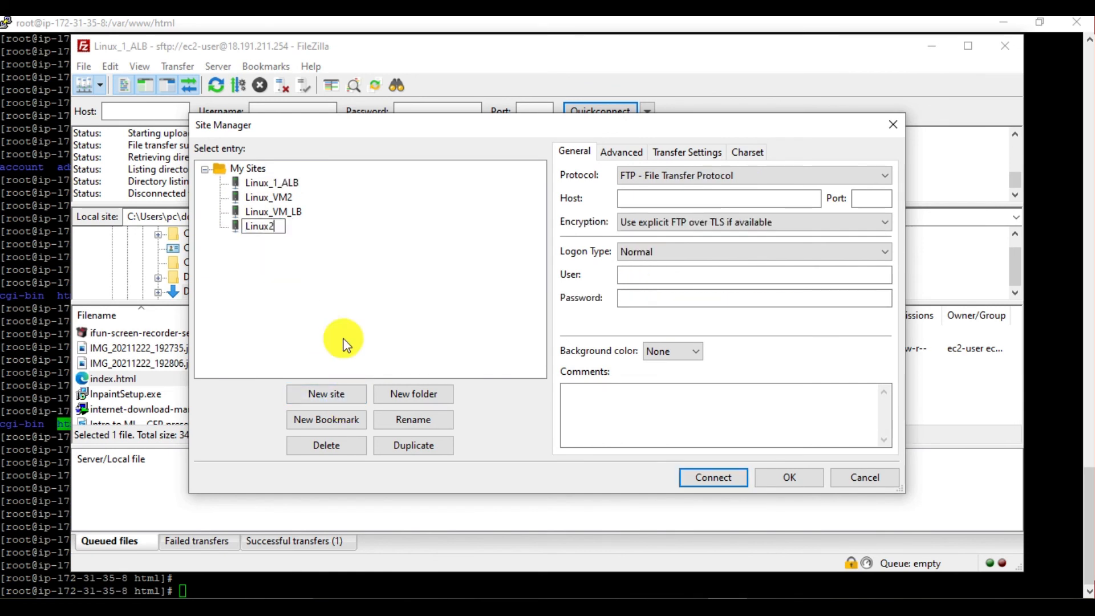
text(B)
key(Return)
Set the Linux2_ALB site to SFTP on port 22 with the instance's public IPv4 address 13.58.142.18 as host.
click(753, 177)
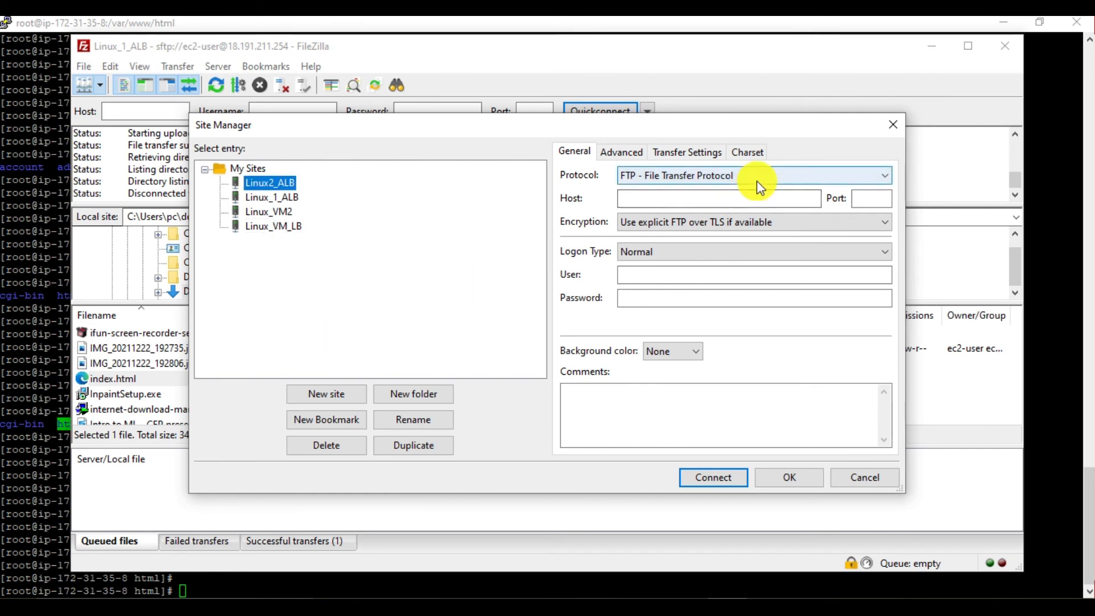
click(714, 204)
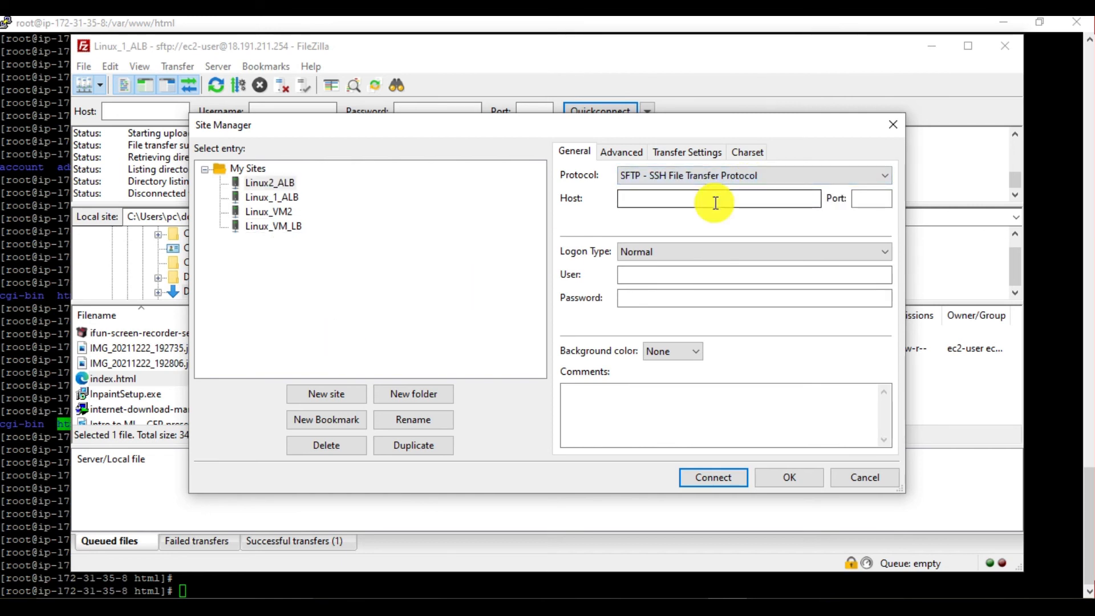
click(861, 199)
text(22)
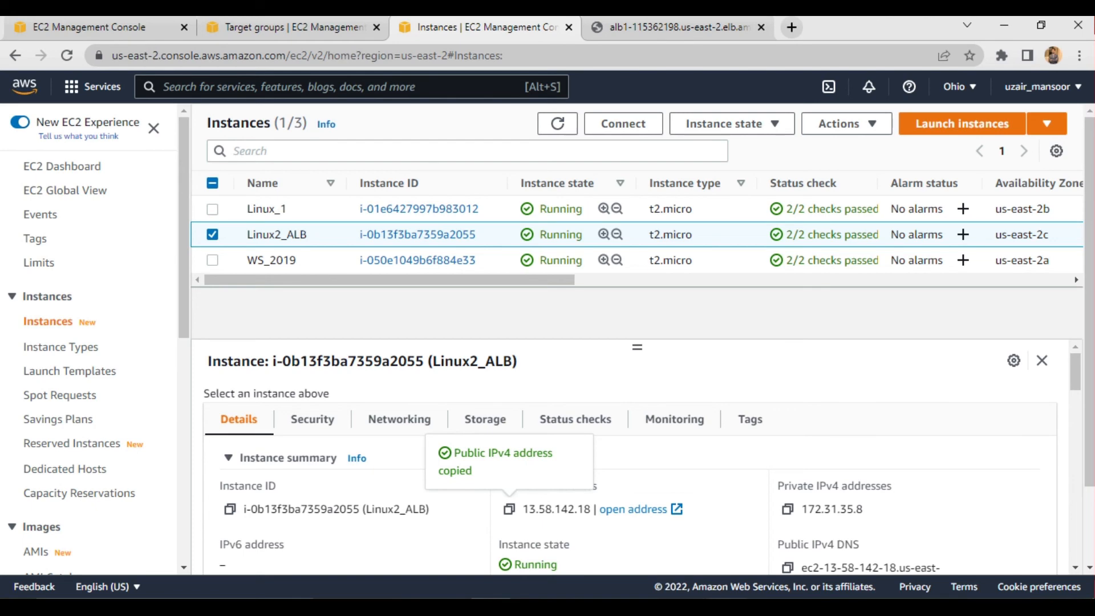
key(alt+Tab)
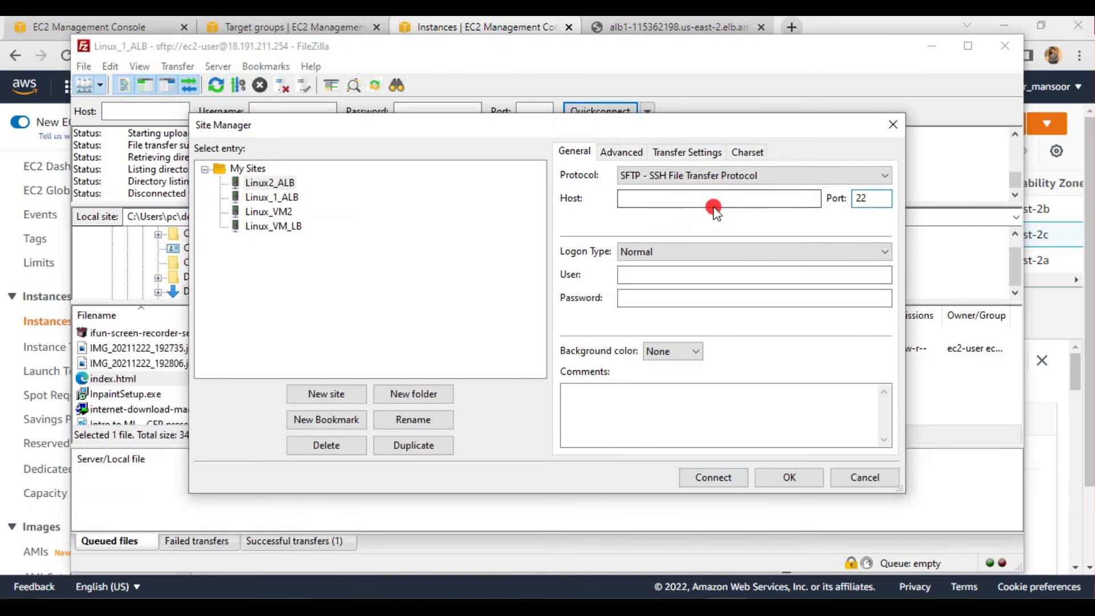
click(728, 203)
Set the site's logon type to Key file and enter ec2-user as the user.
click(693, 250)
click(666, 314)
click(672, 276)
text(ex)
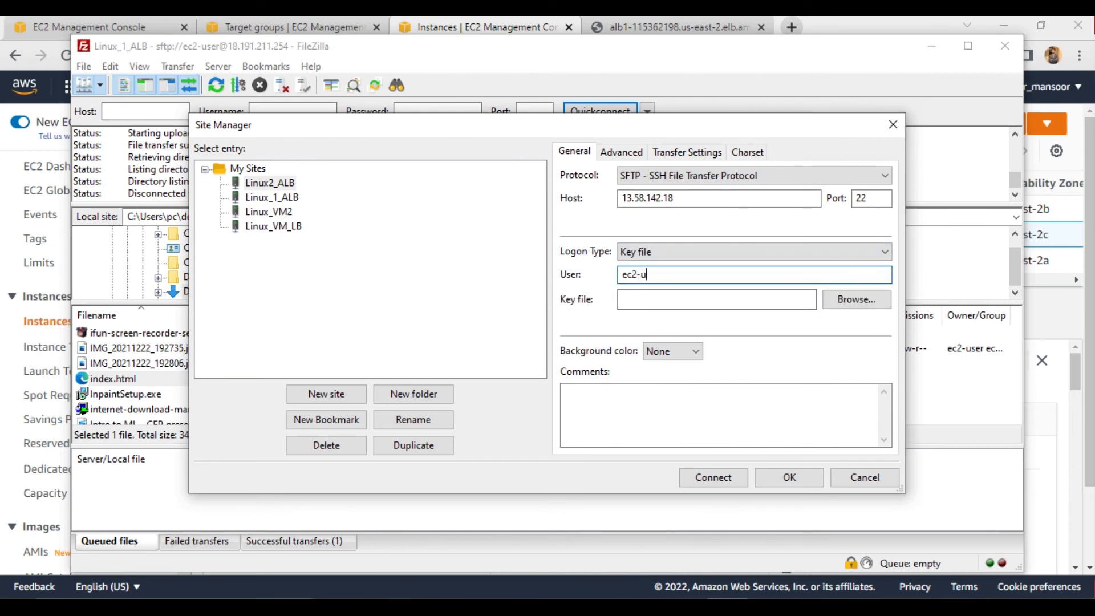
Choose Linux_LB_pvt from Downloads as the site's key file and connect to Linux2_ALB in a new tab.
click(854, 299)
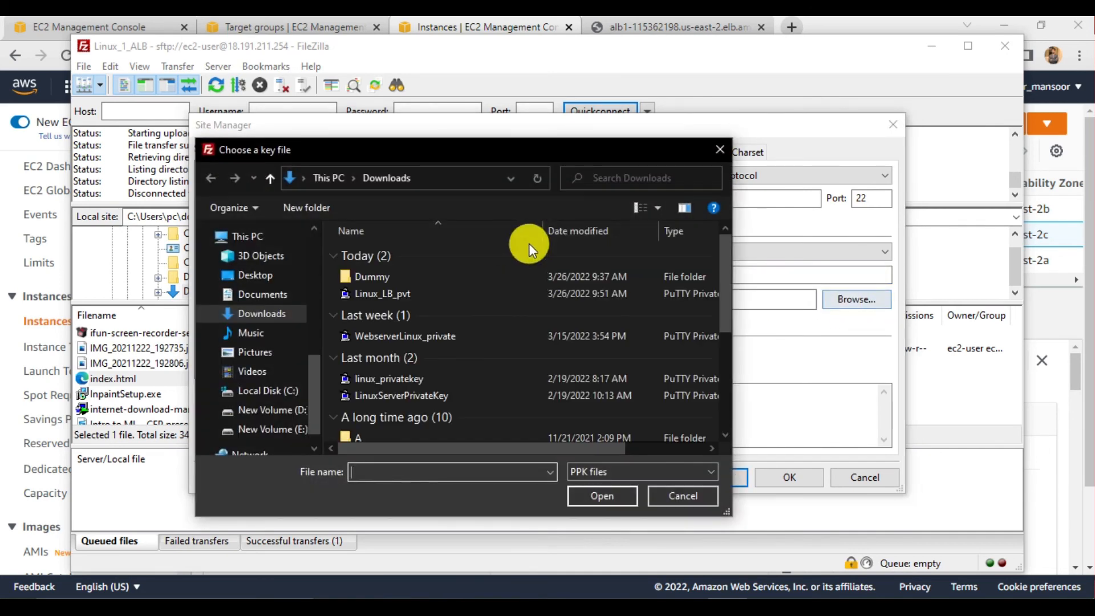
click(394, 296)
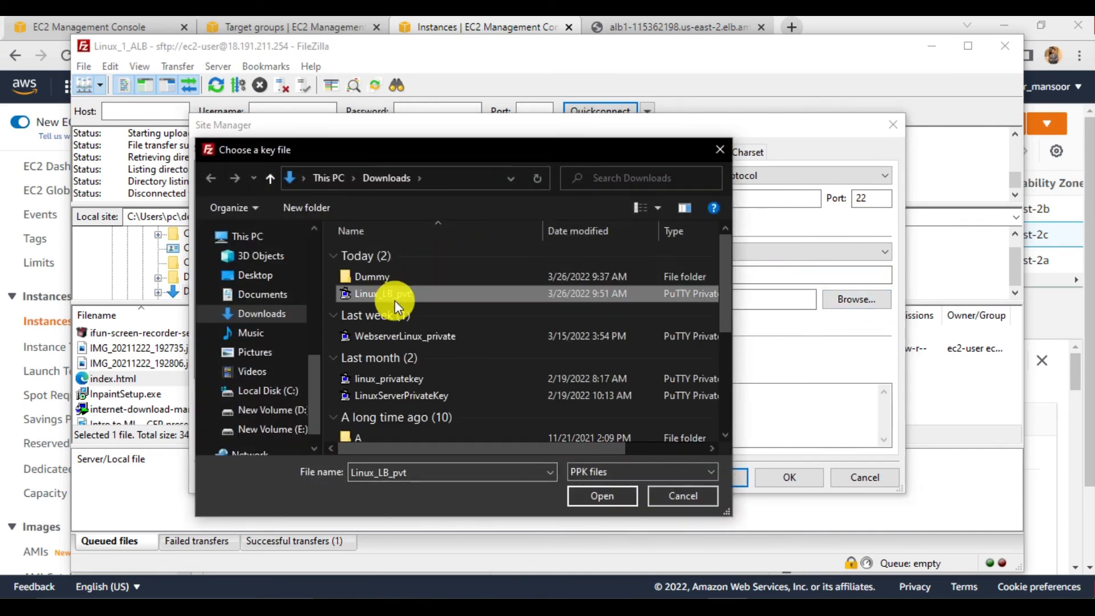
click(587, 494)
click(730, 477)
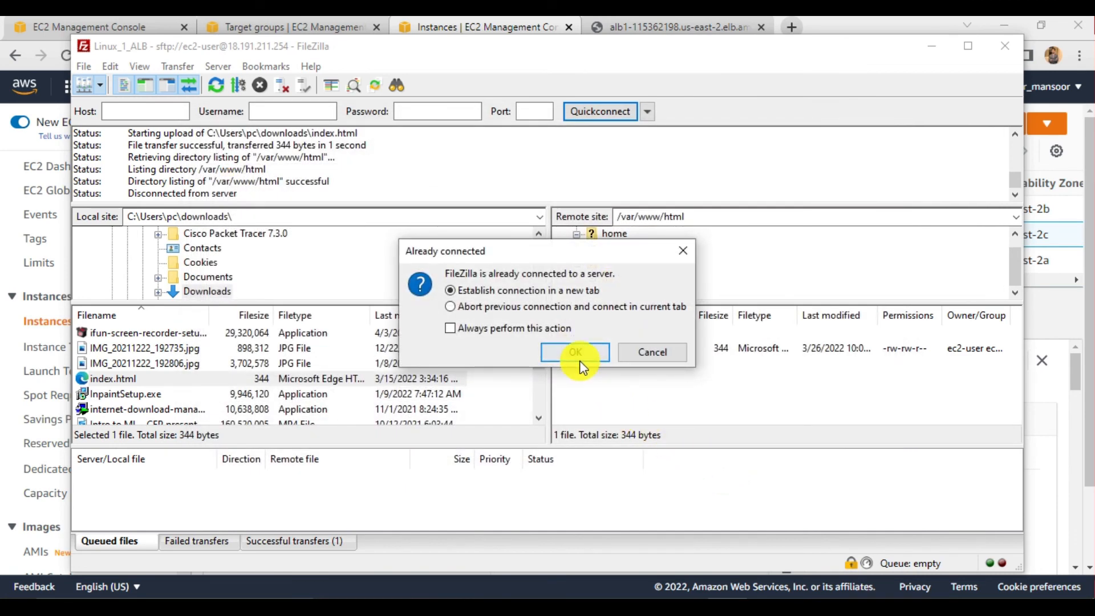
click(580, 360)
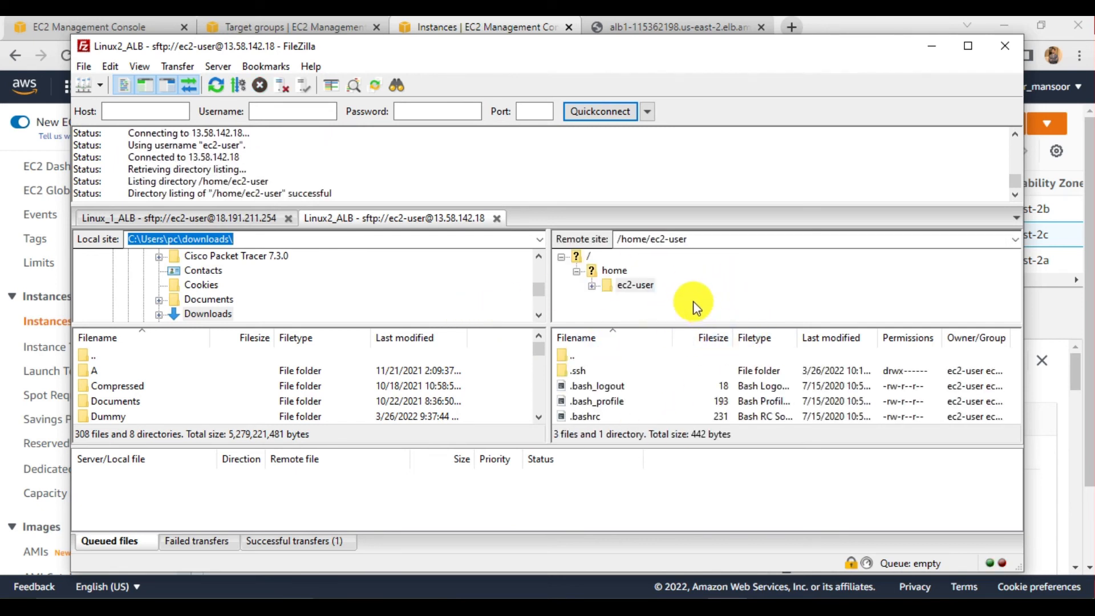
Set the remote site to /var/www/html and the local site to C:\Users\pc\Downloads\Dummy\.
click(696, 238)
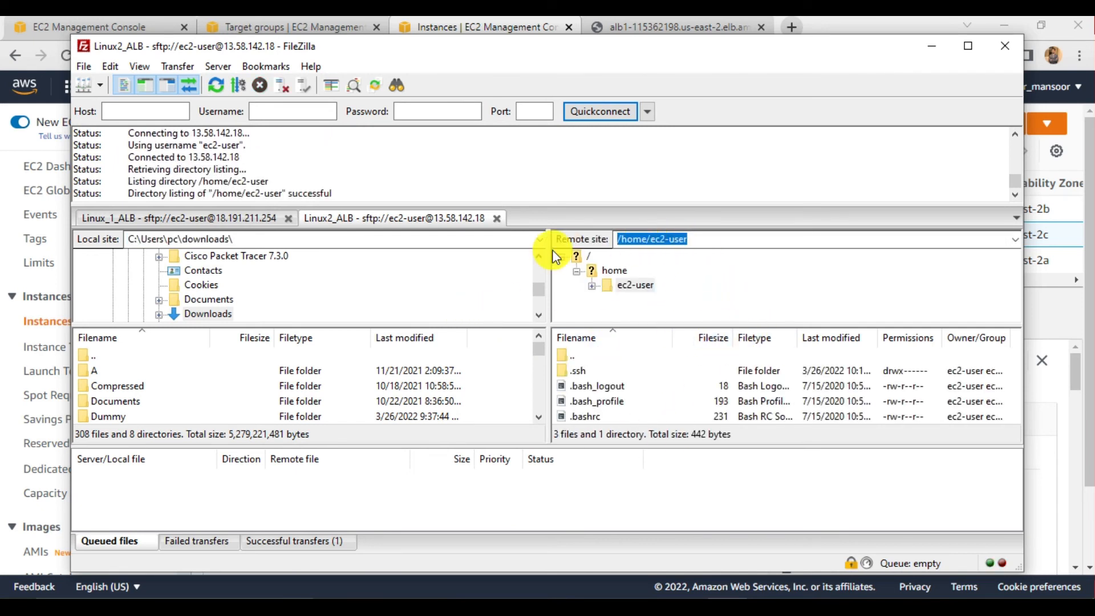
text(/var/www/html)
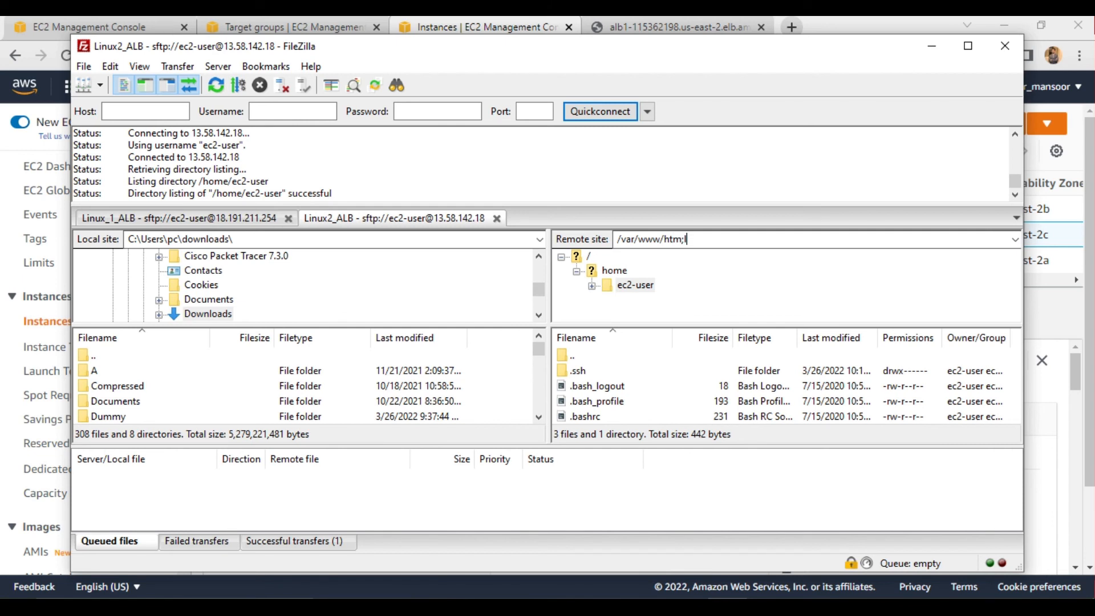
key(Return)
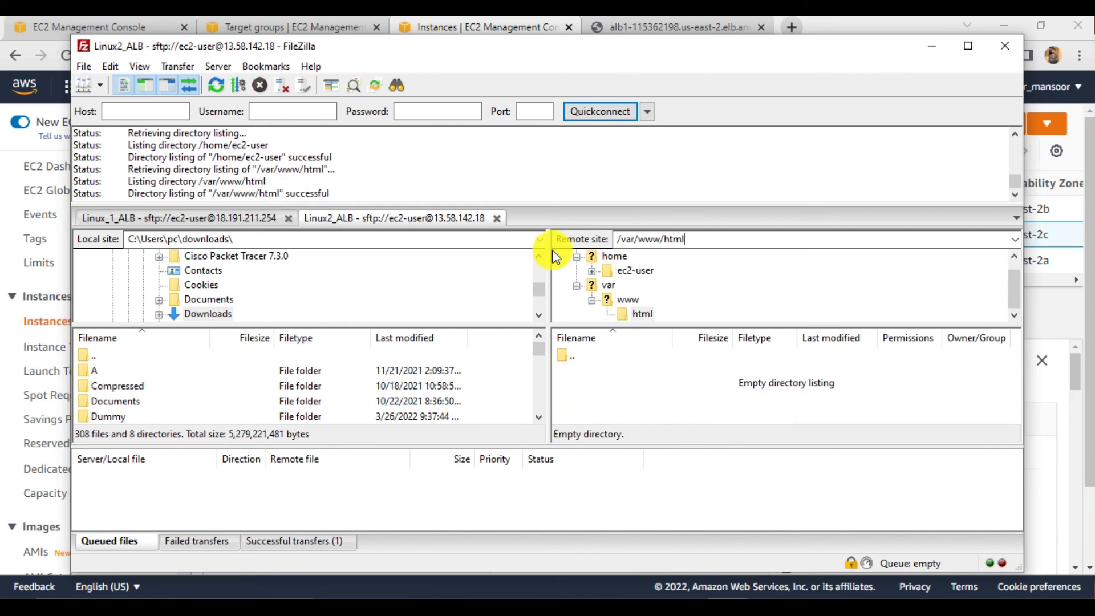
scroll(326, 293, up, 2)
click(241, 239)
text(C:\Users\pc\Downloads\Dummy\)
key(Return)
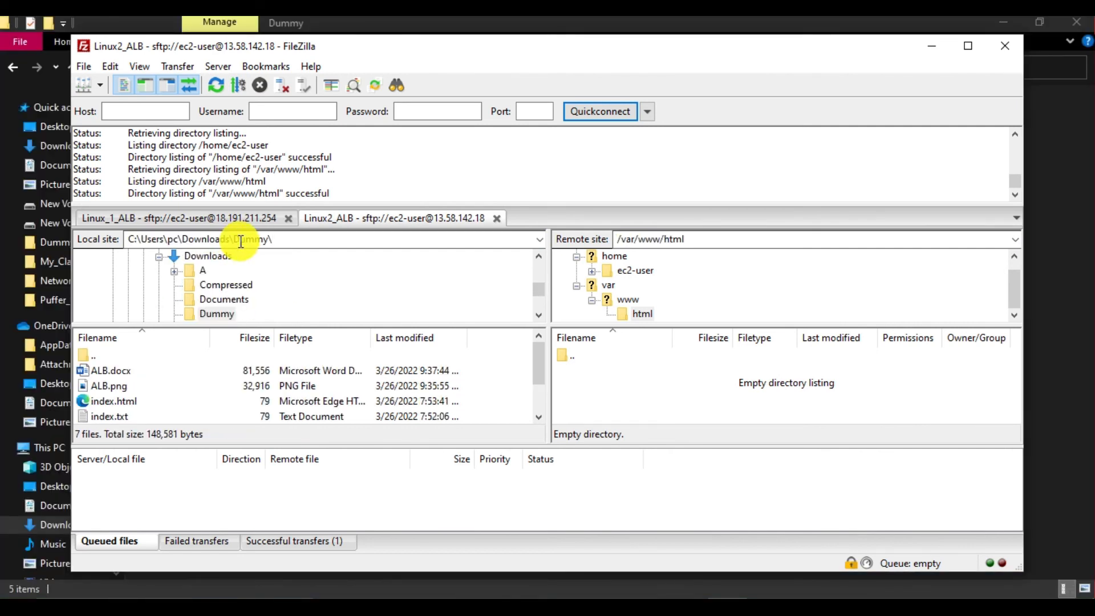
Upload index.html from the local Dummy folder to the remote html directory.
click(121, 402)
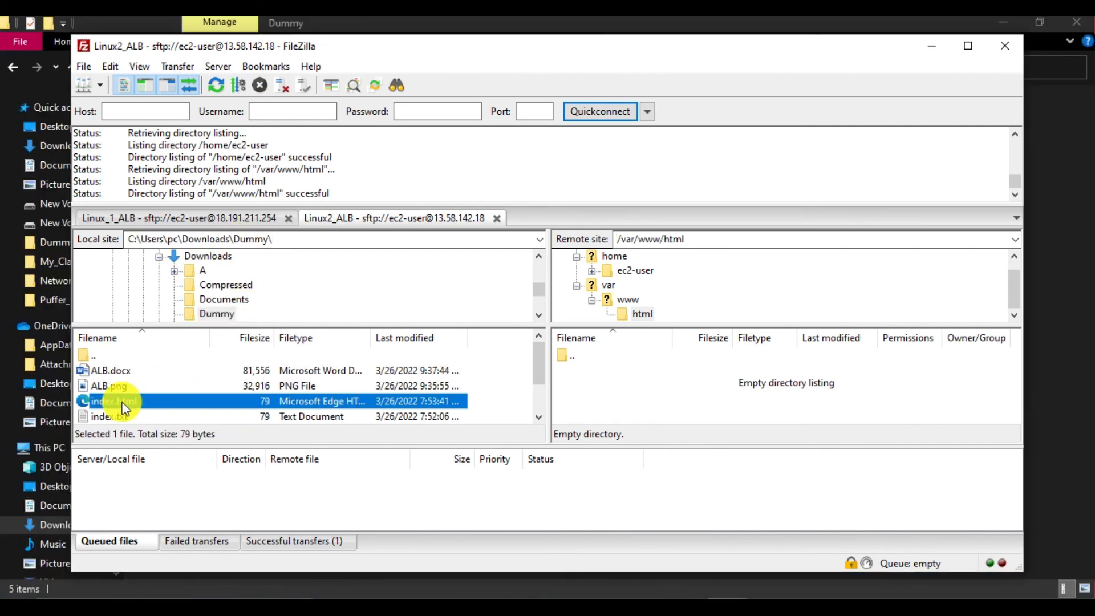
right_click(125, 407)
click(143, 412)
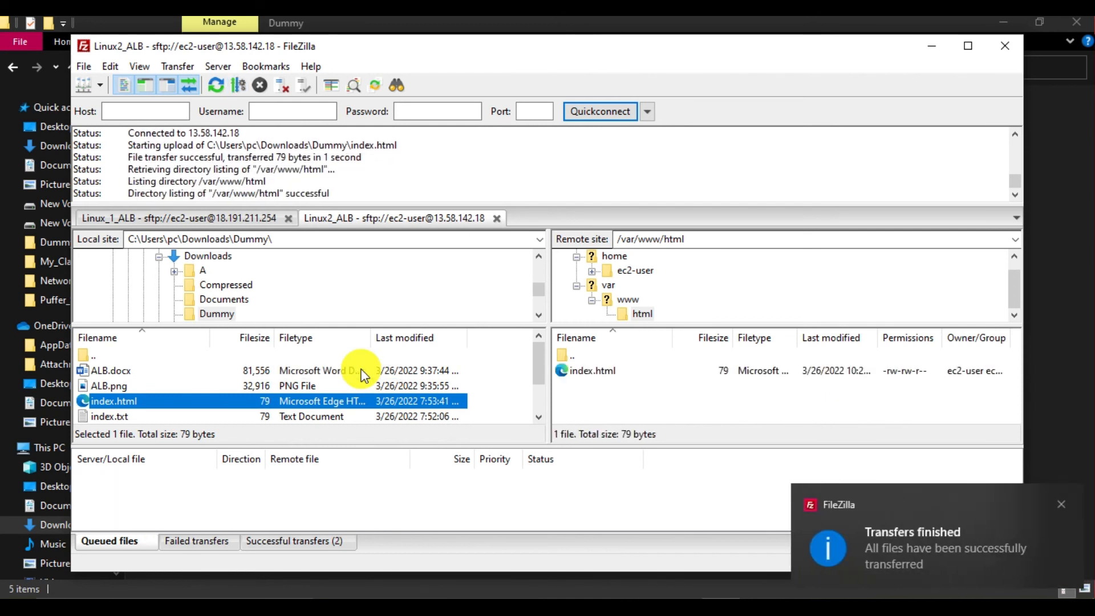
Switch to the root@ip-172-31-35-8 PuTTY session and list the contents of /var/www/html with ls.
click(637, 606)
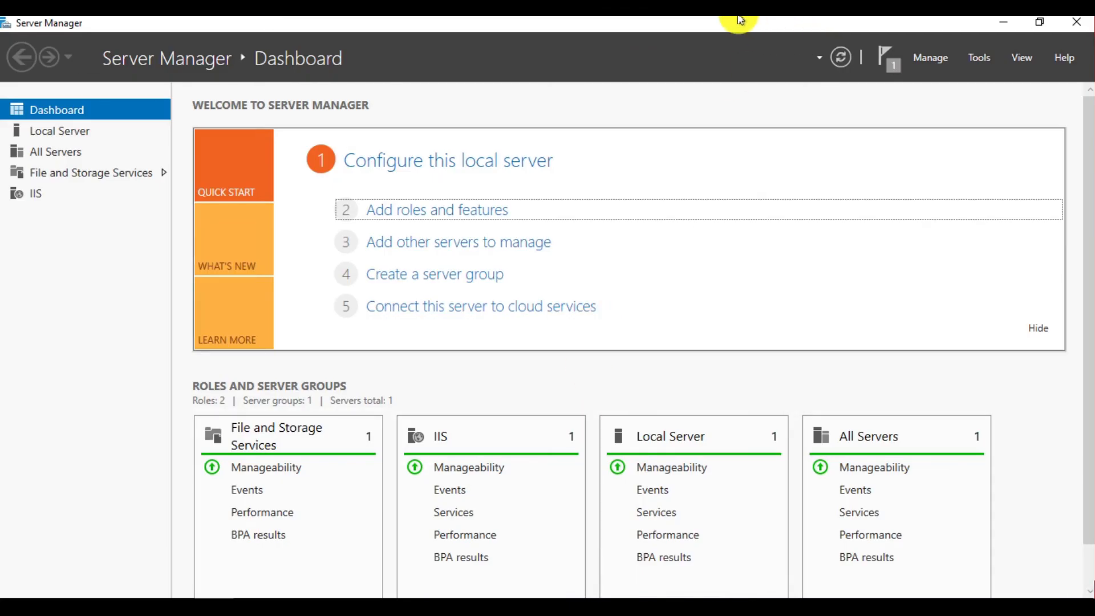
click(734, 20)
mouse_move(686, 596)
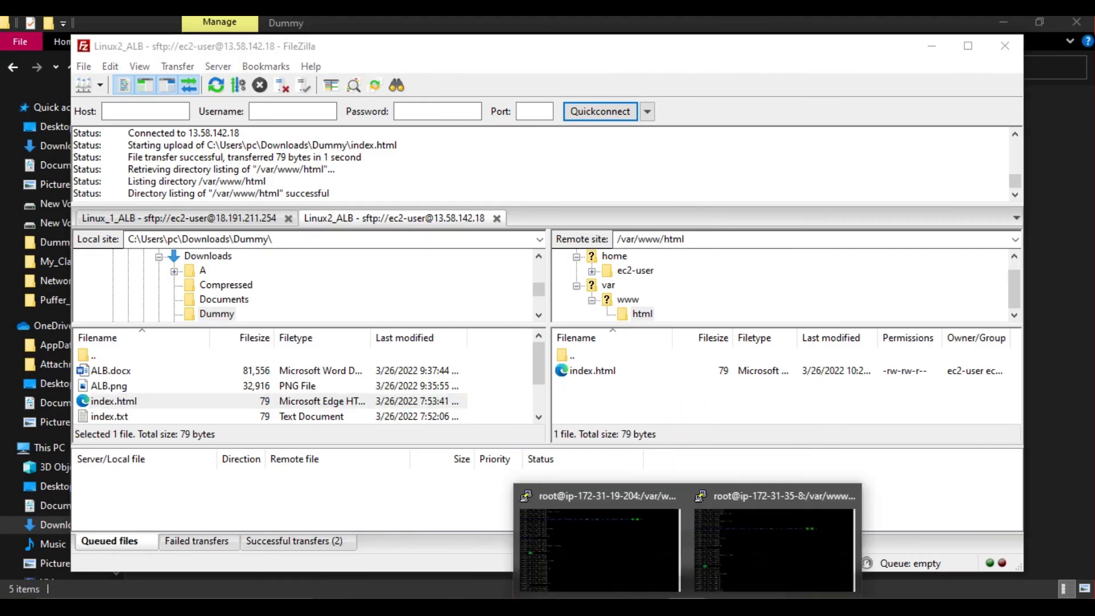
click(753, 540)
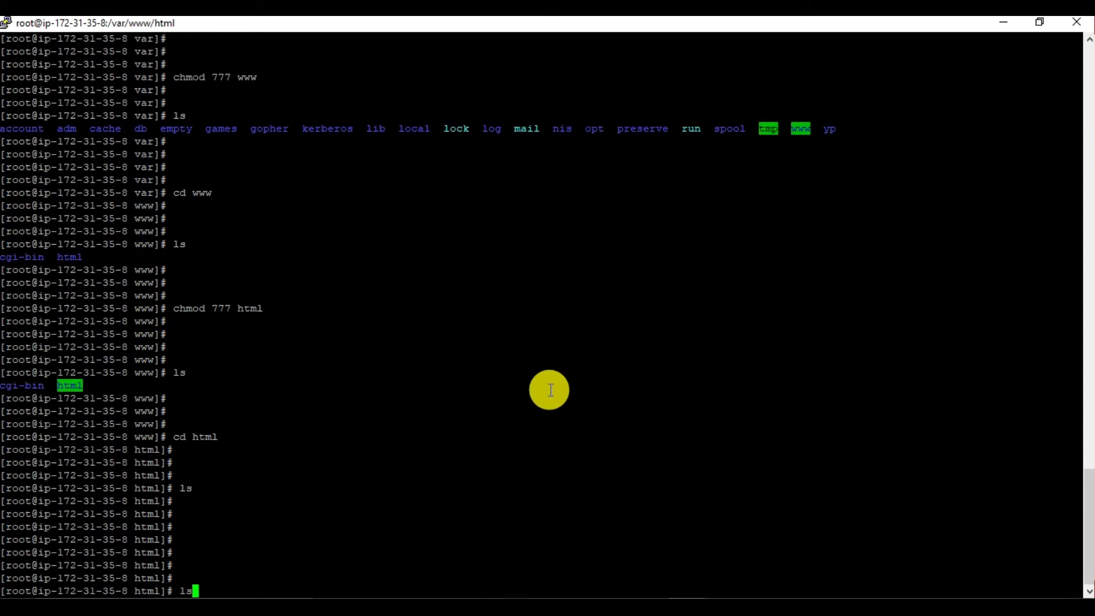
text(ls)
key(Return)
key(Return)
key(Return)
key(Return)
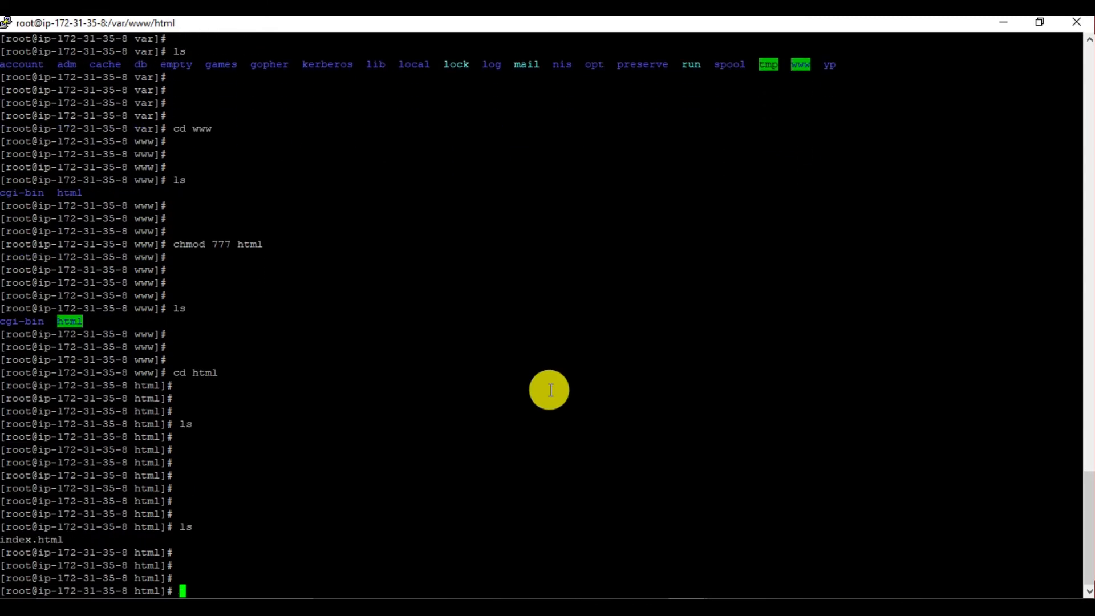
Switch to Chrome, load 13.58.142.18 in a new tab to test the page, and close both the old ALB1 tab and the test tab.
click(502, 591)
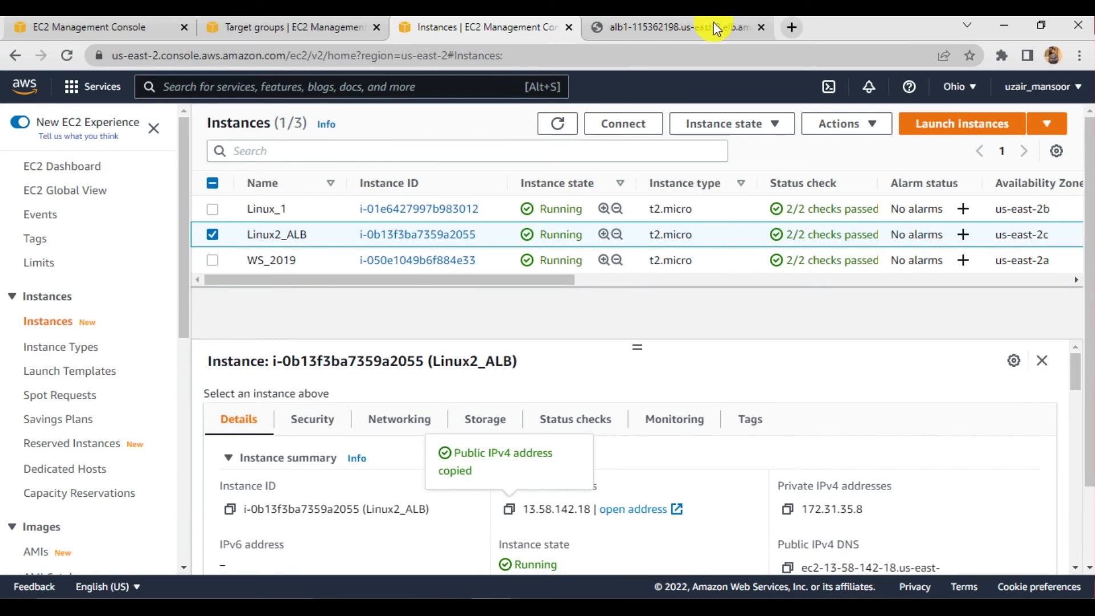
click(793, 29)
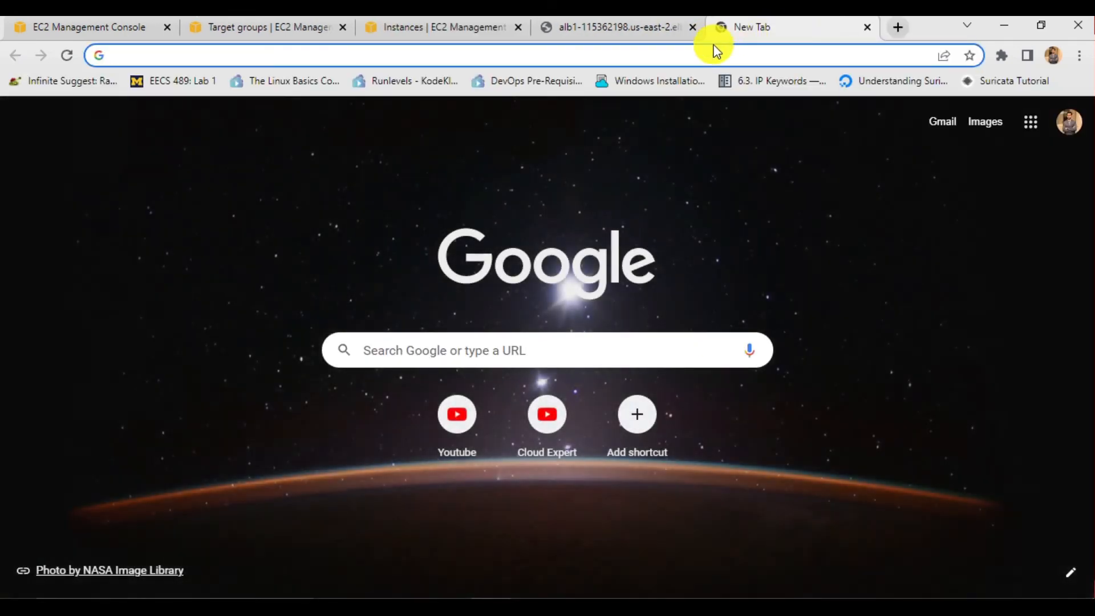
text(13.58.142.18)
key(Return)
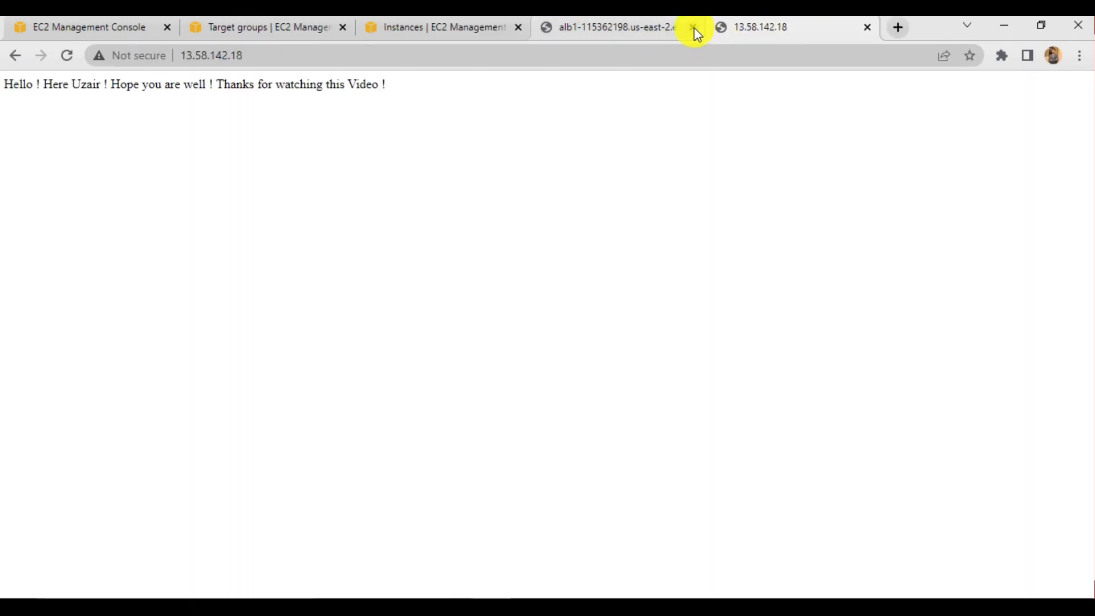
click(692, 27)
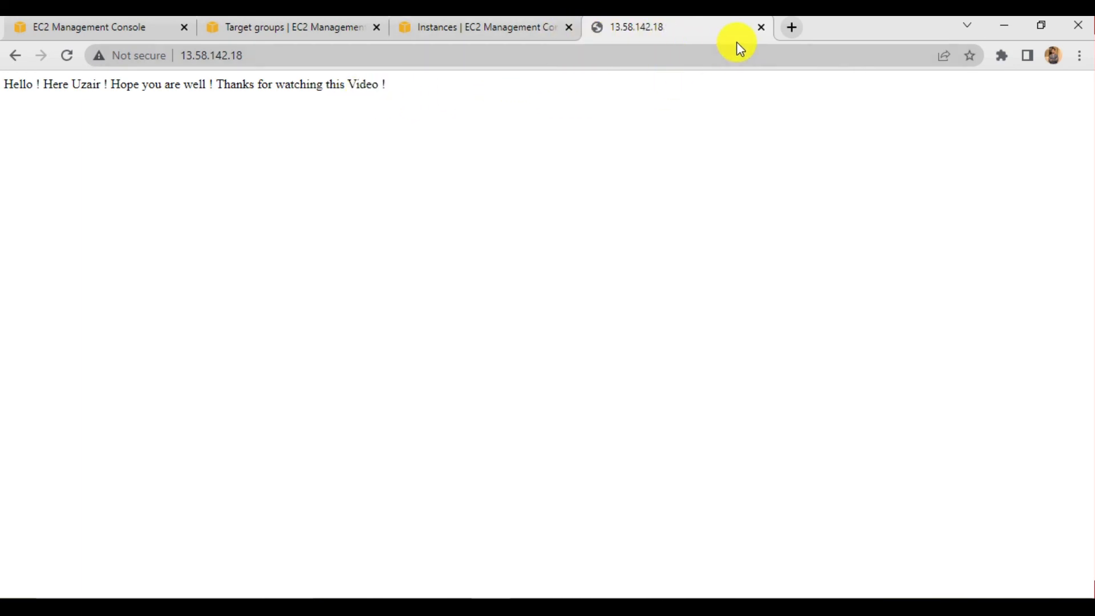
click(763, 30)
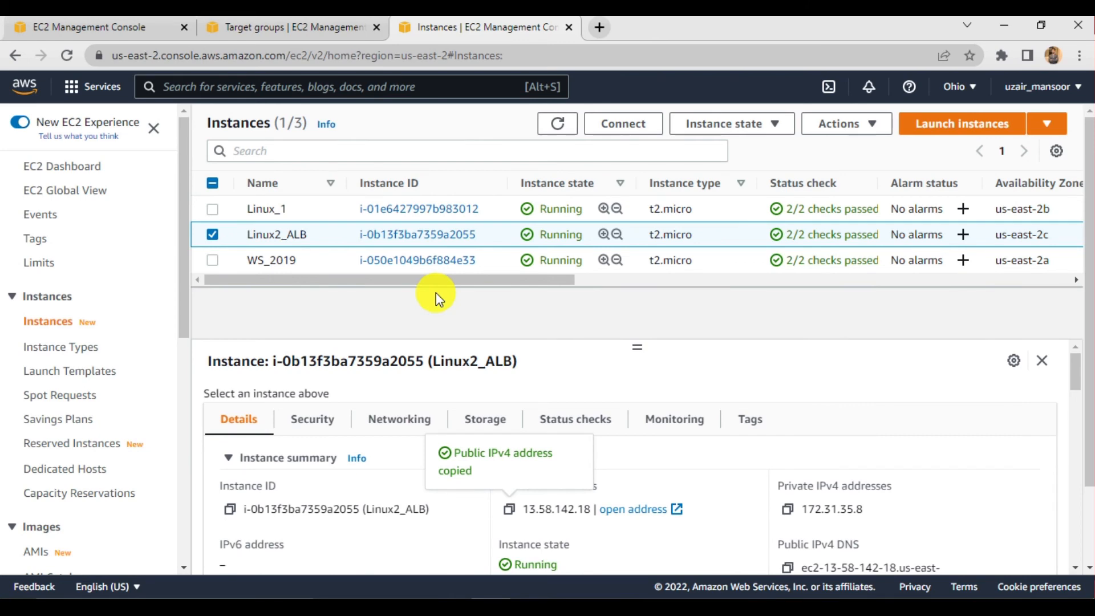
Open target registration for TargetGroupALB and select only the Linux2_ALB instance.
click(334, 31)
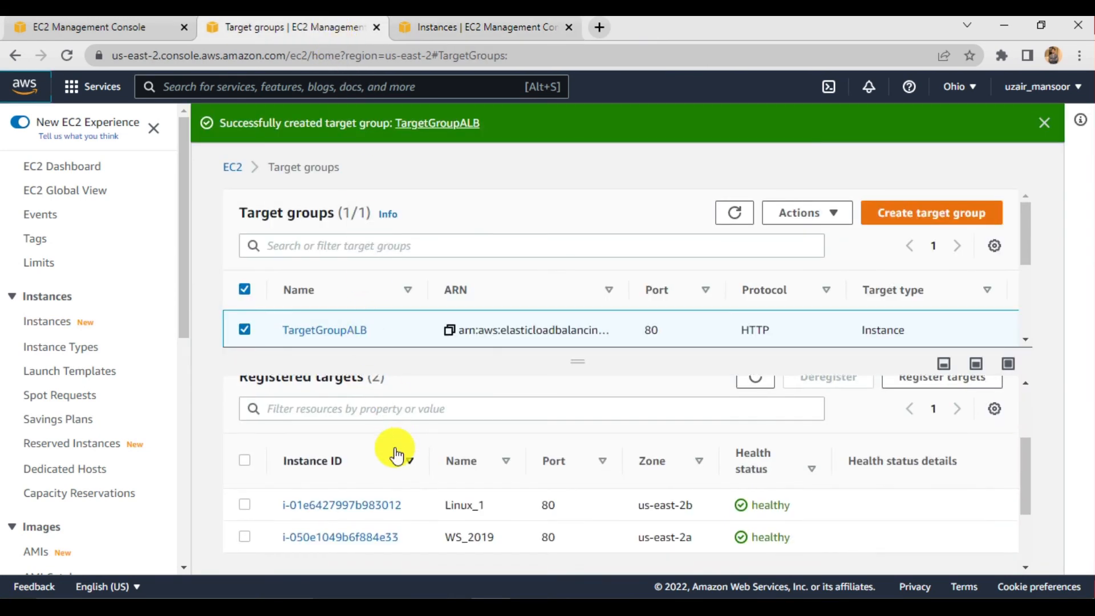
scroll(393, 451, down, 3)
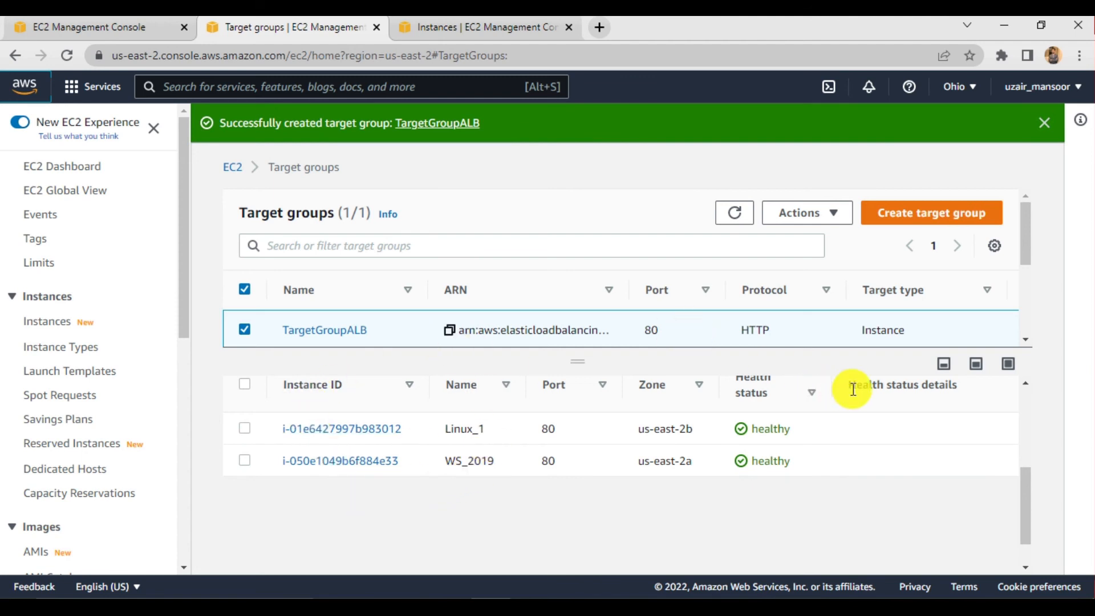
scroll(853, 390, up, 3)
click(899, 392)
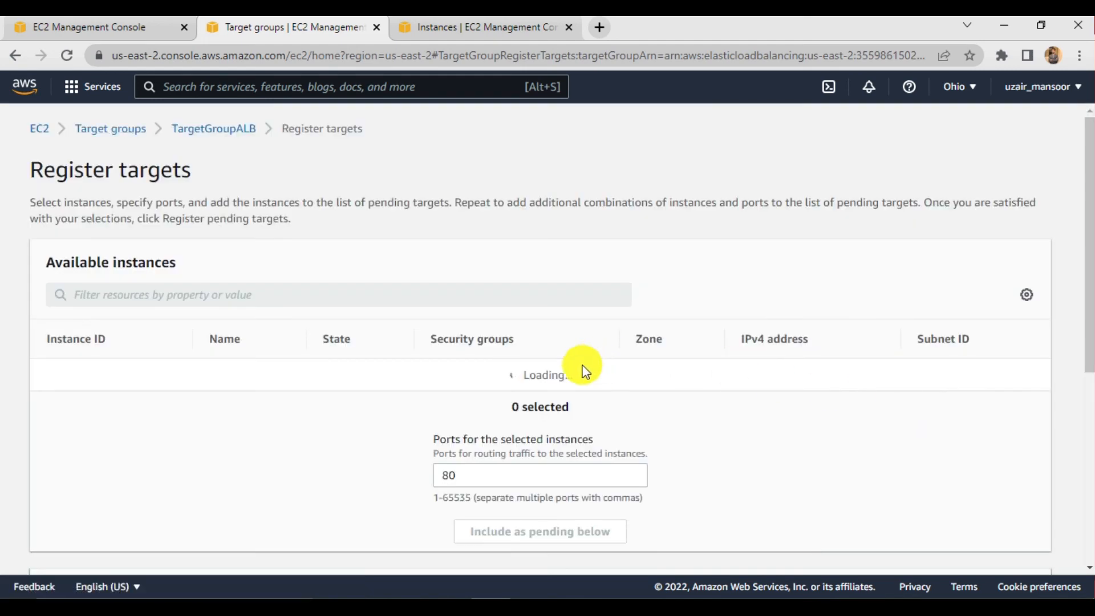
scroll(372, 428, down, 1)
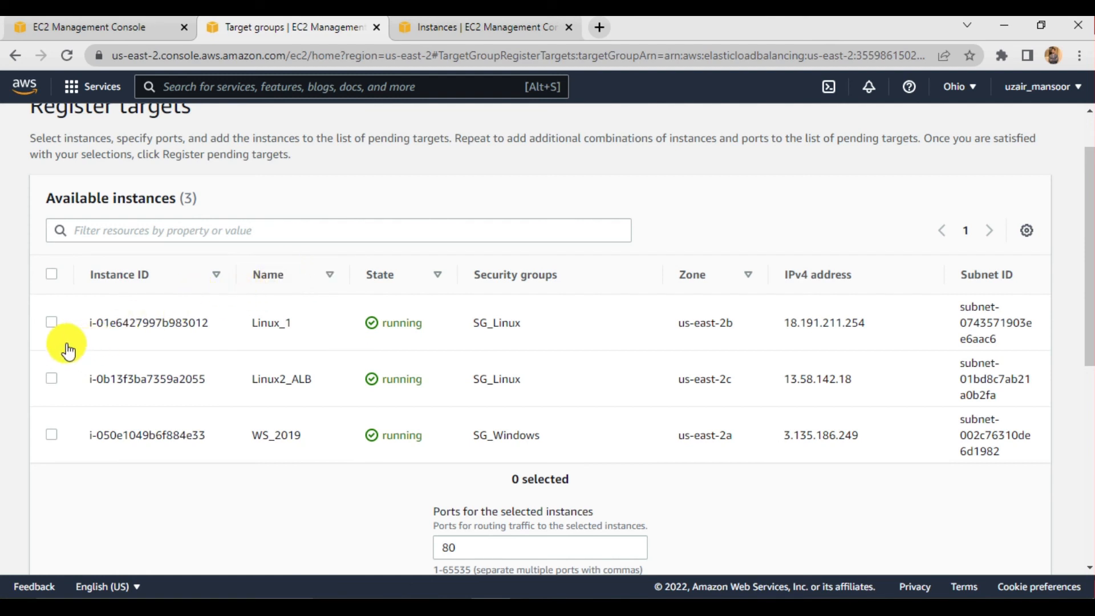
click(52, 323)
click(52, 324)
click(52, 436)
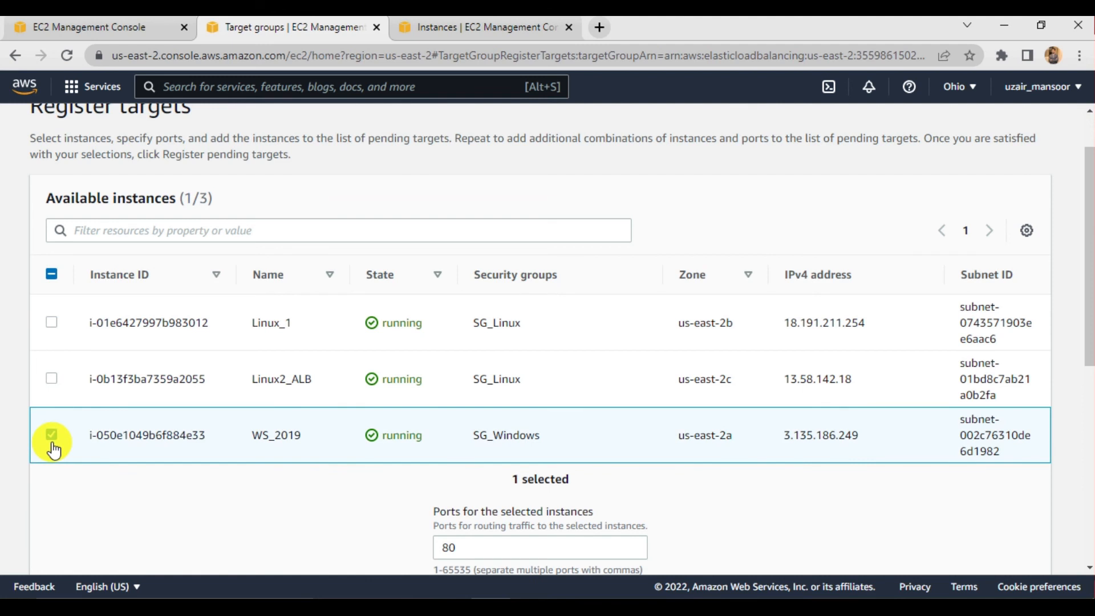
click(52, 437)
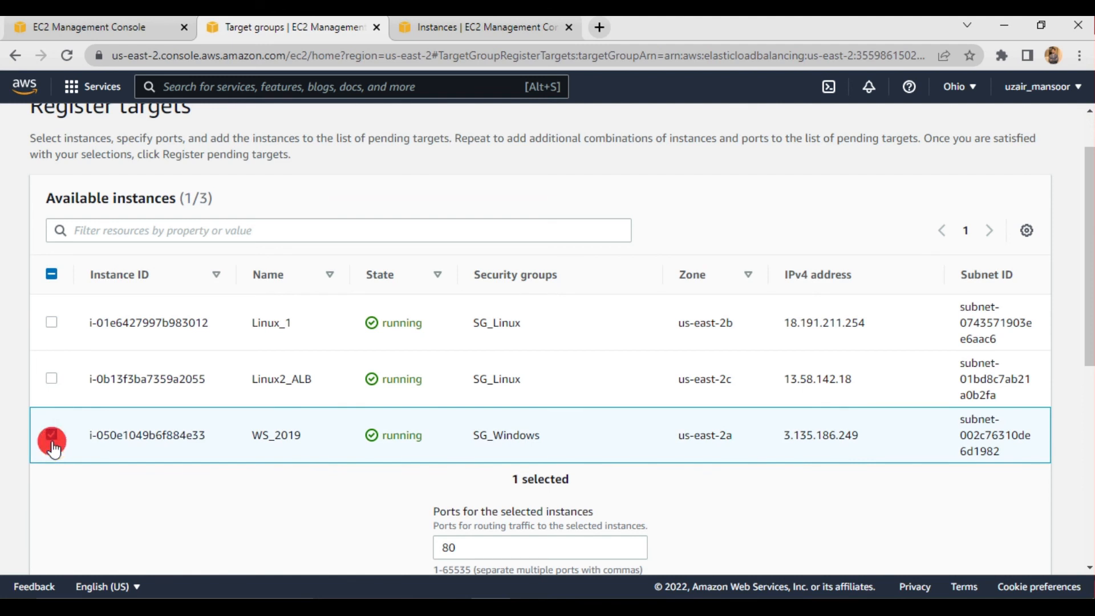
click(52, 380)
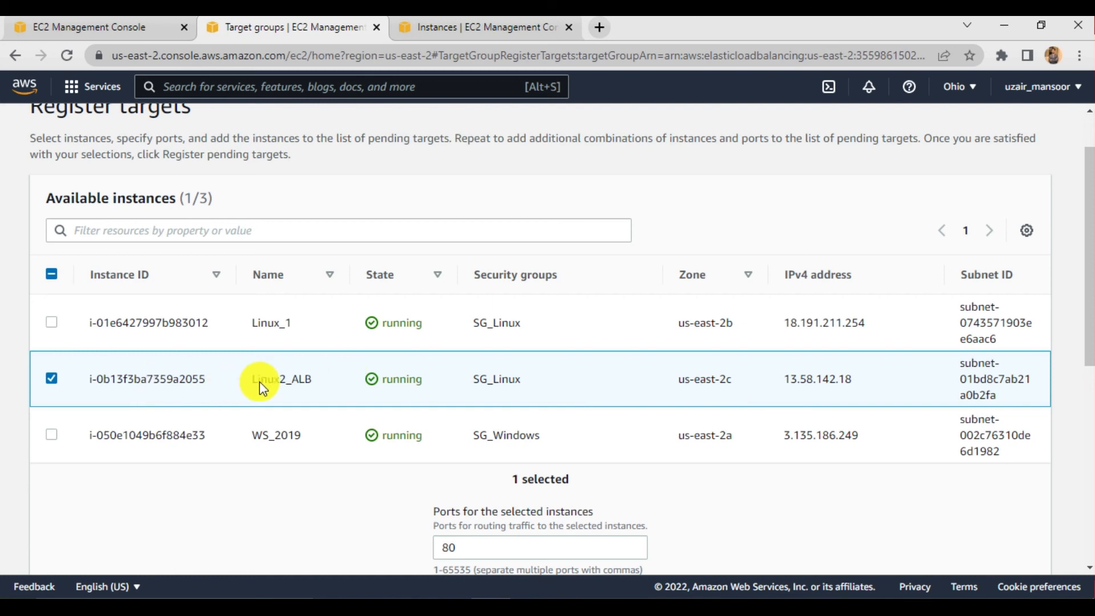
Include Linux2_ALB as a pending target on port 80 and register it with TargetGroupALB.
scroll(388, 400, down, 2)
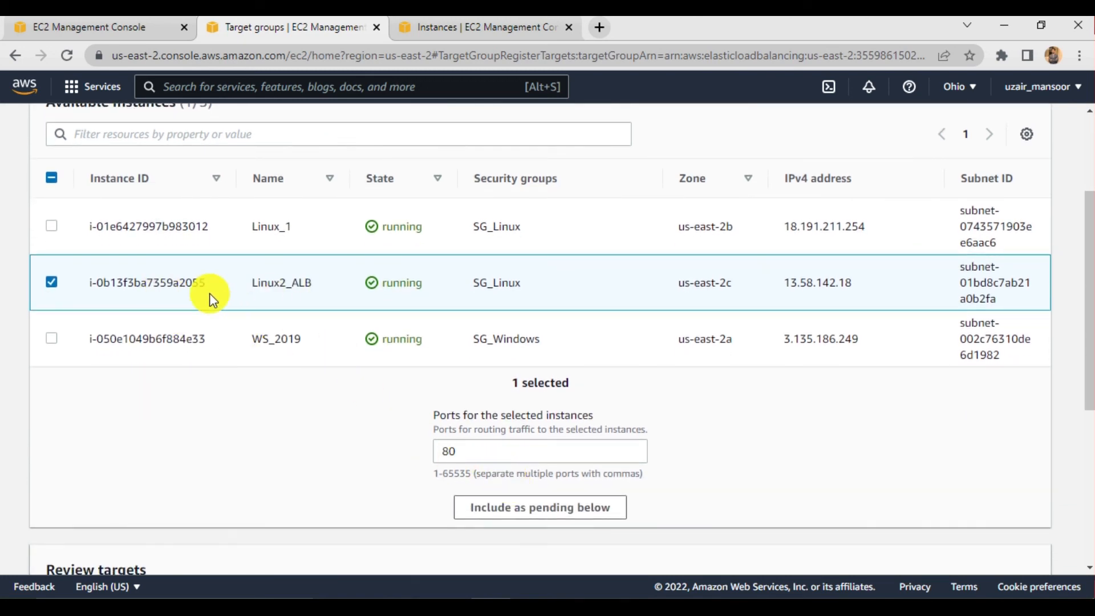
scroll(308, 462, down, 3)
scroll(308, 462, down, 3)
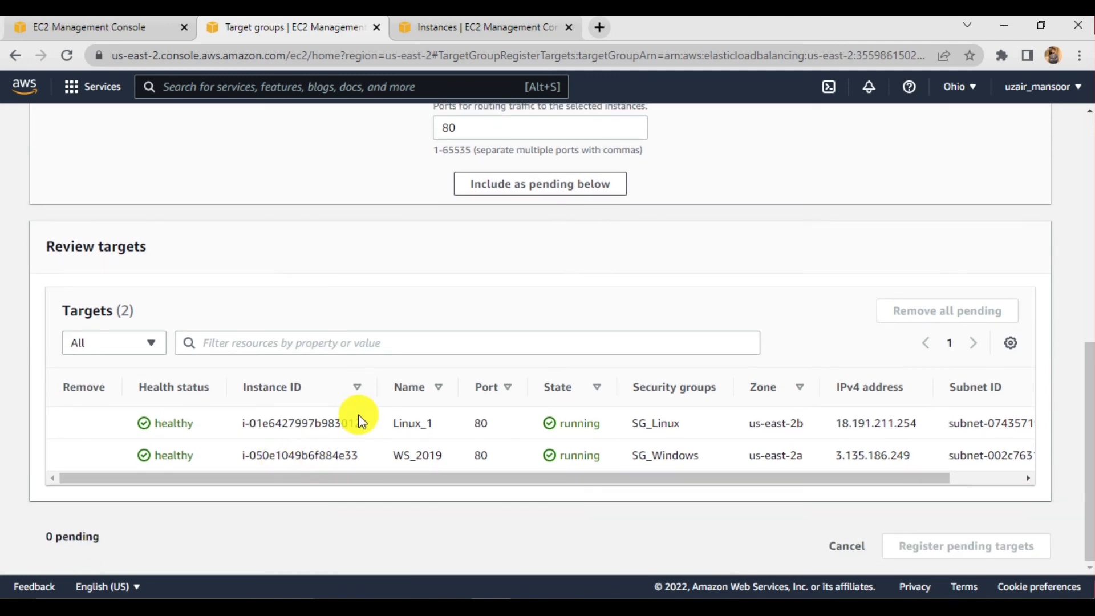
scroll(333, 449, up, 5)
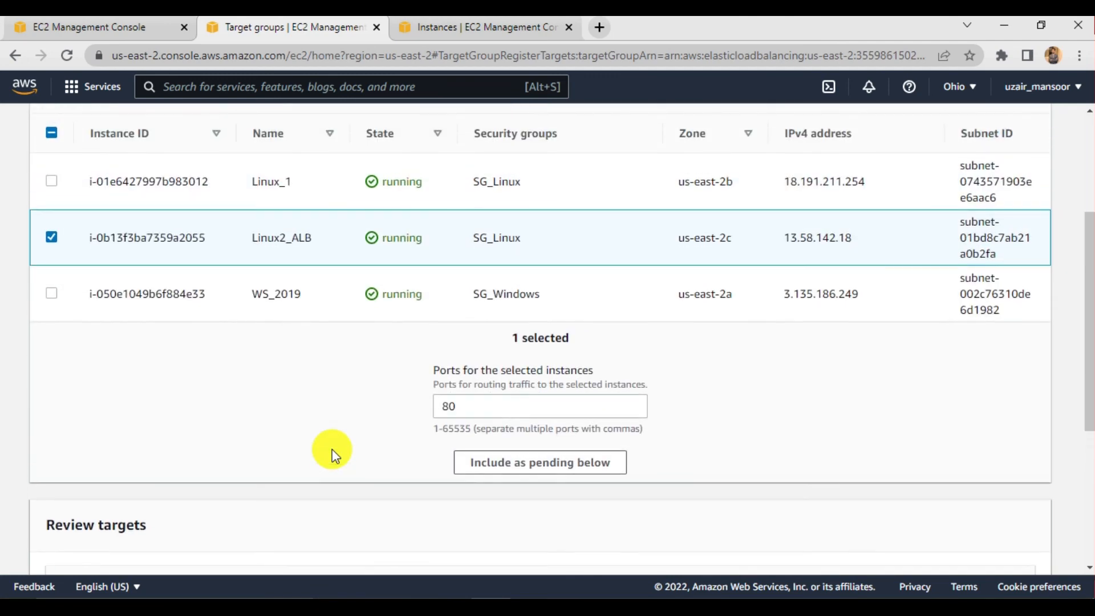
click(508, 464)
scroll(337, 444, down, 6)
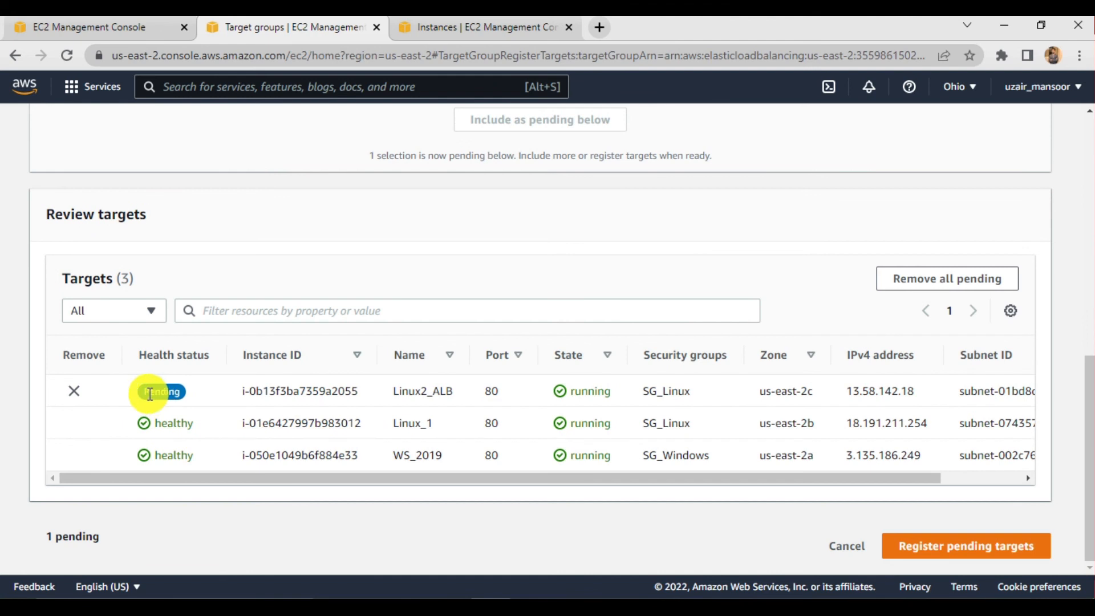
click(944, 548)
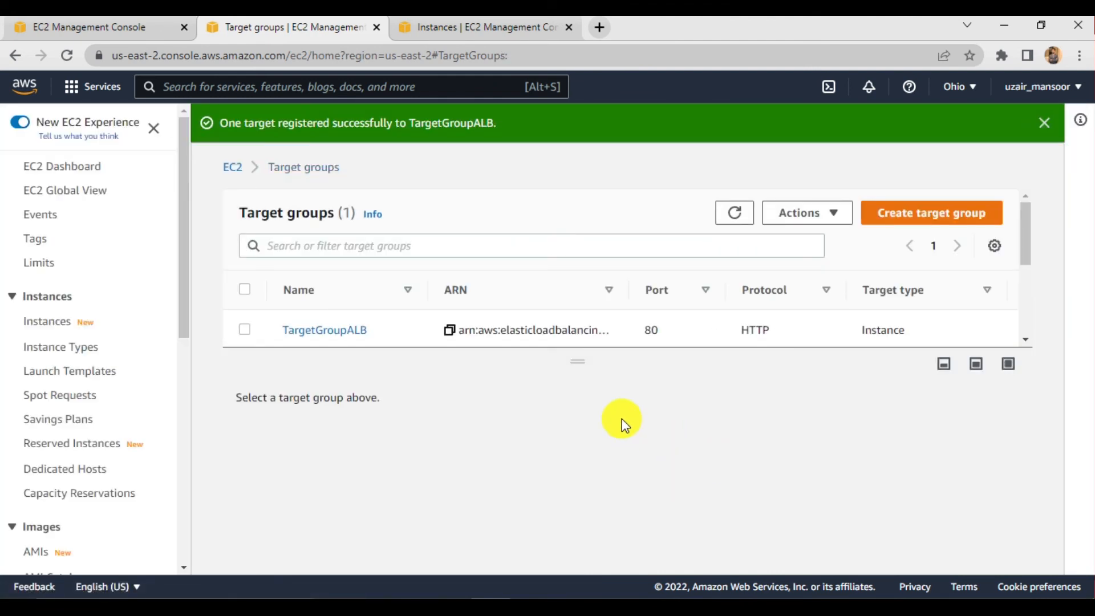
Select TargetGroupALB and check the health status details of its registered Linux2_ALB target.
click(243, 331)
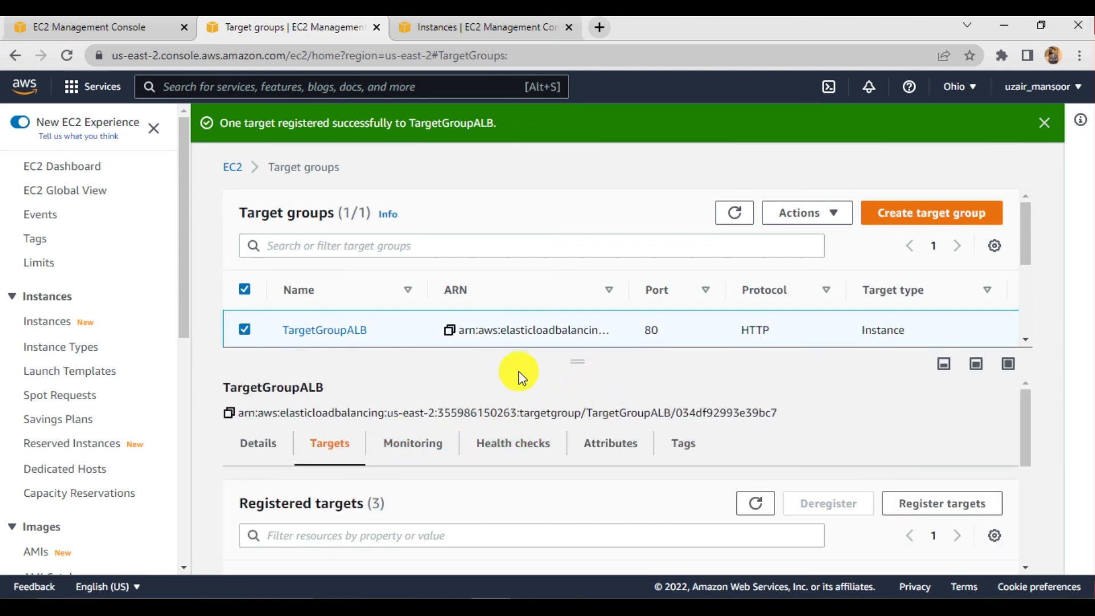
scroll(540, 461, down, 4)
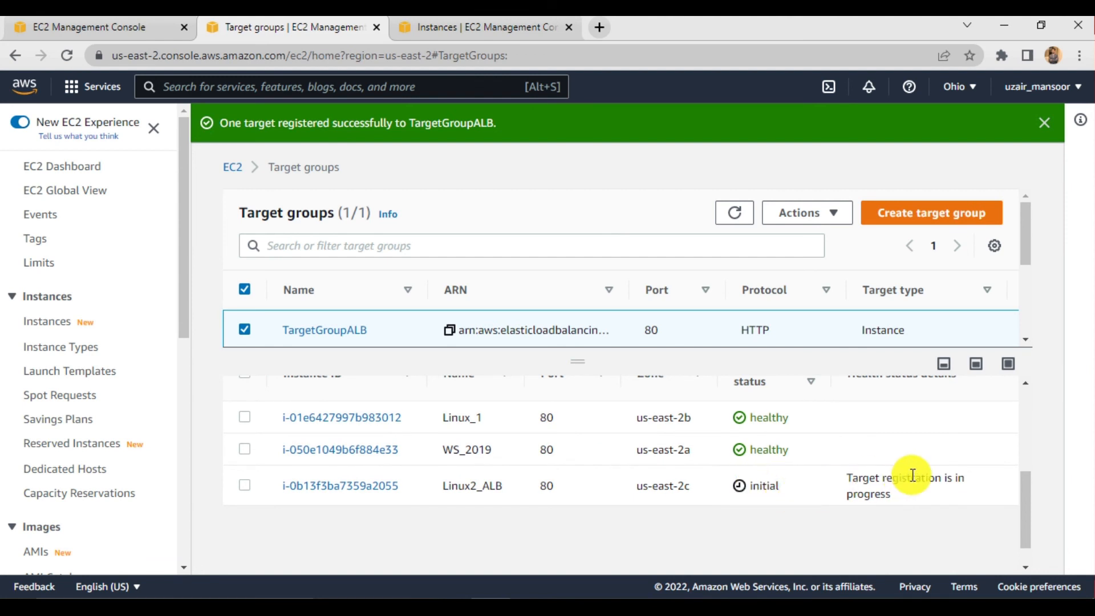
triple_click(852, 483)
click(823, 498)
Copy the DNS name of load balancer ALB1 and return to the target groups page.
click(169, 33)
click(612, 444)
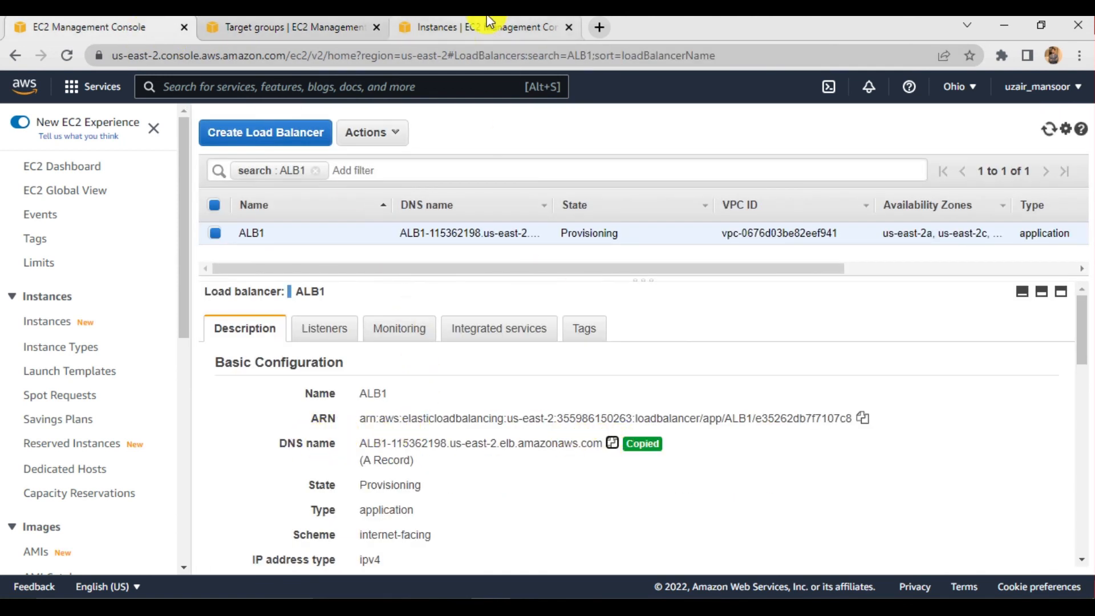
click(297, 29)
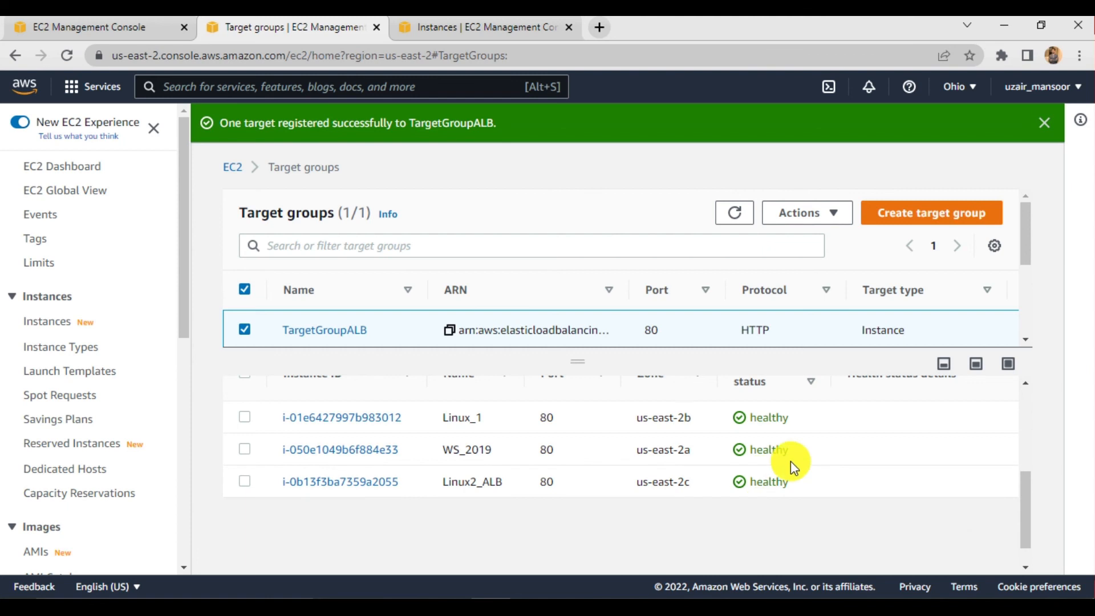
Review the health status of all TargetGroupALB targets and go back to the ALB1 load balancer page.
scroll(752, 426, up, 2)
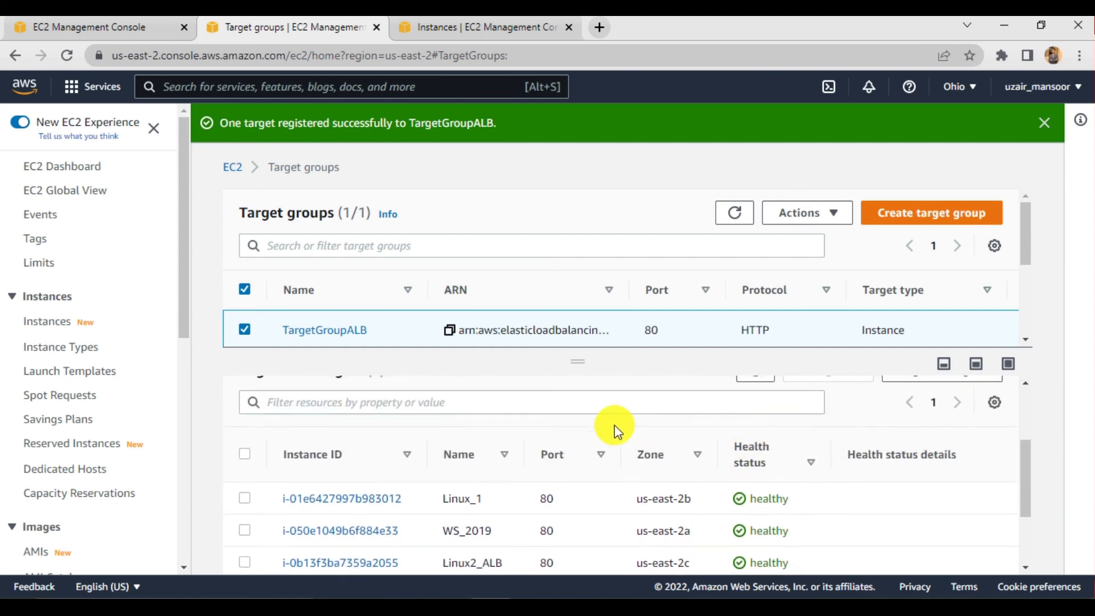
scroll(615, 425, up, 2)
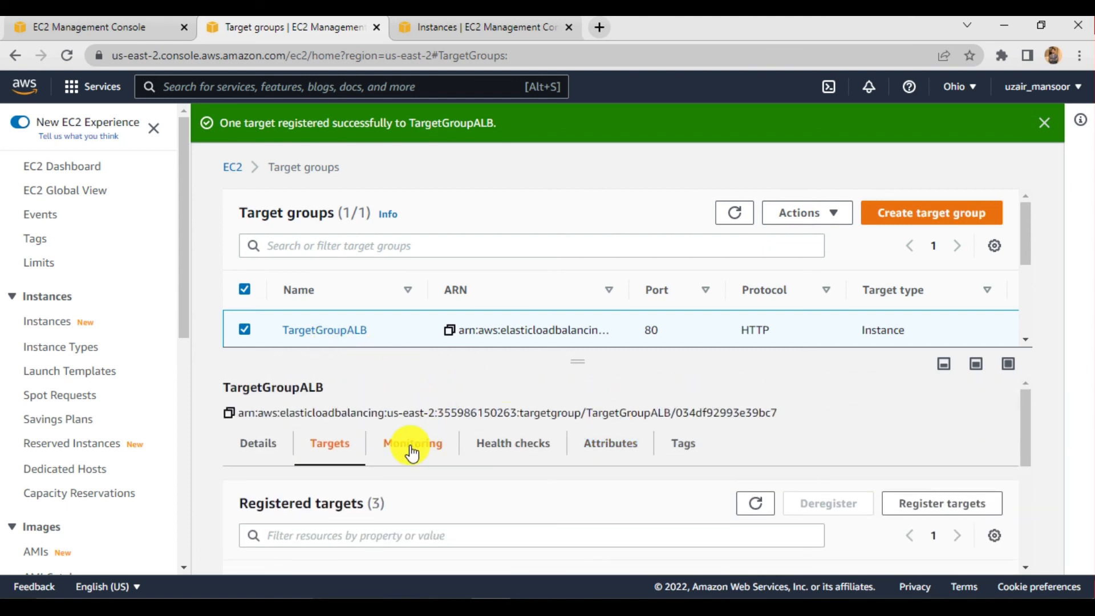
scroll(413, 454, down, 3)
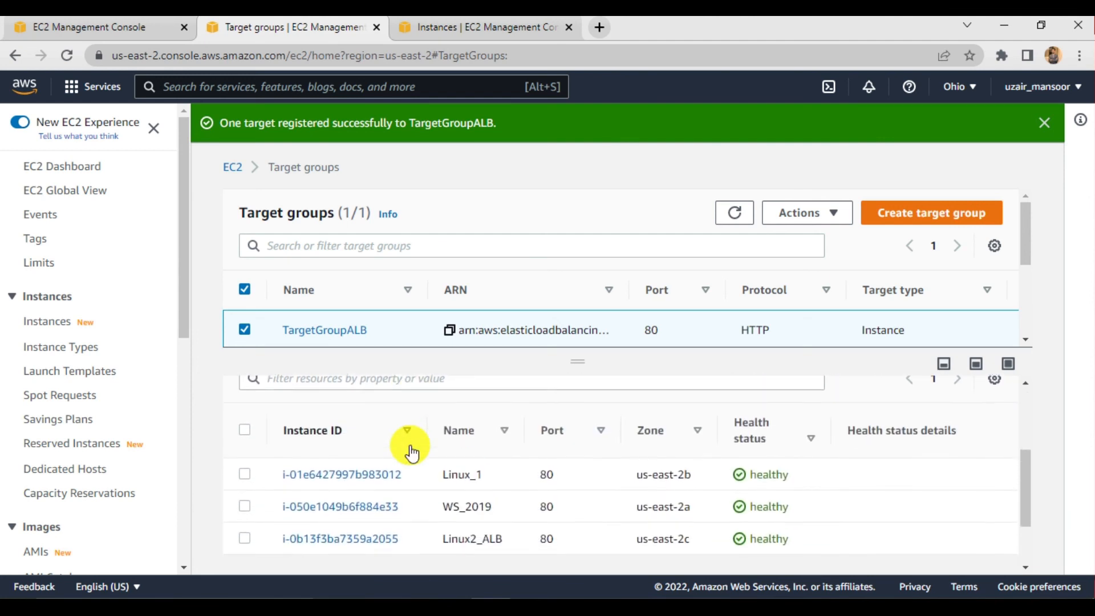
click(111, 22)
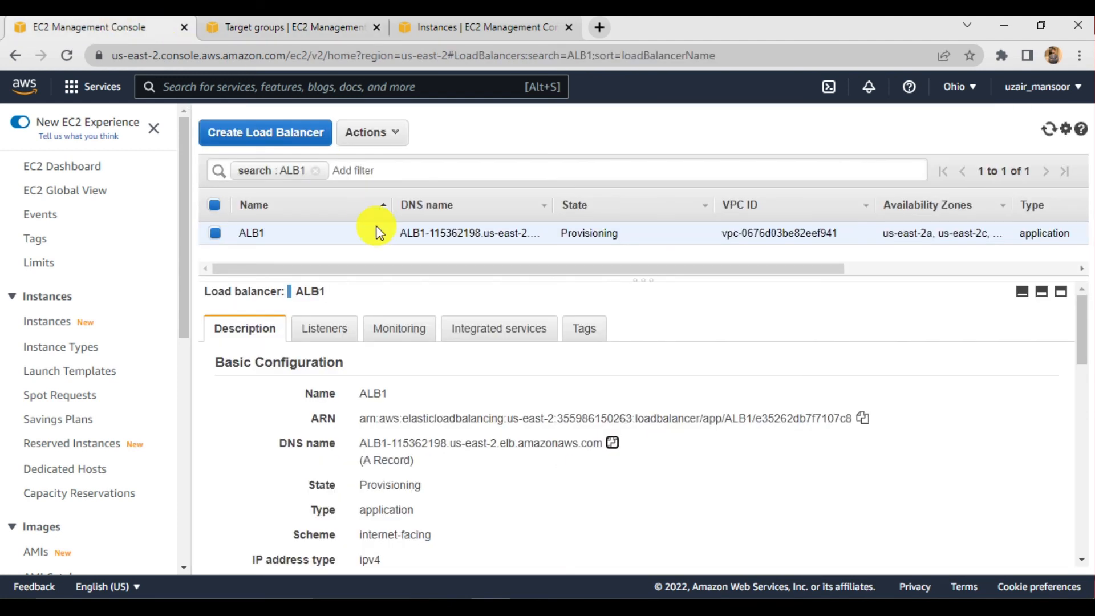
Check ALB1's listeners, open the TargetGroupALB target group that the HTTP : 80 listener forwards to in a separate tab, and close that tab.
scroll(345, 364, down, 1)
click(334, 320)
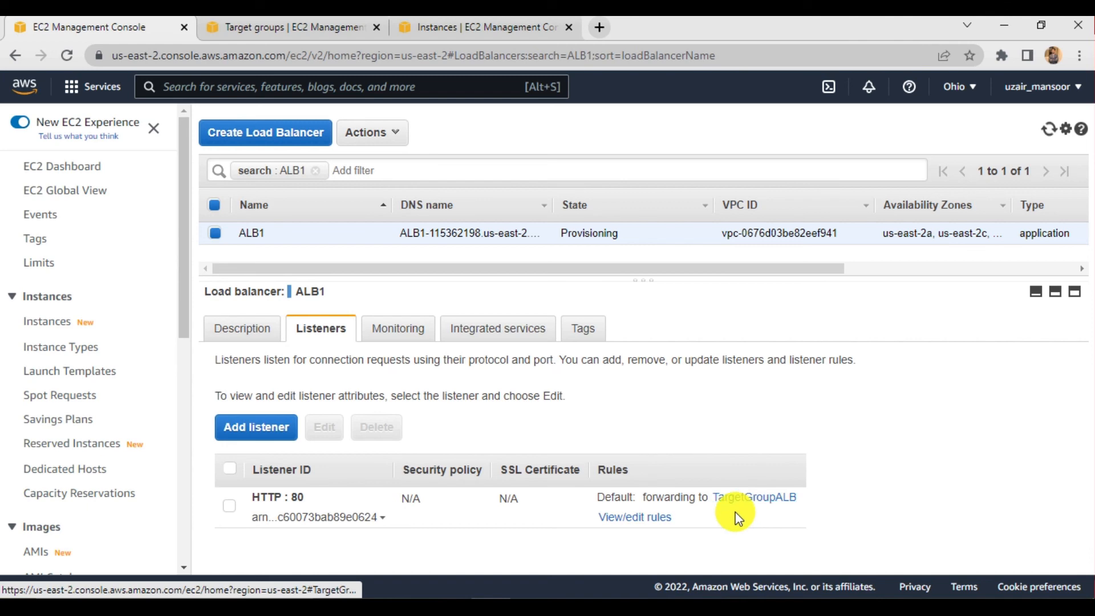
right_click(755, 501)
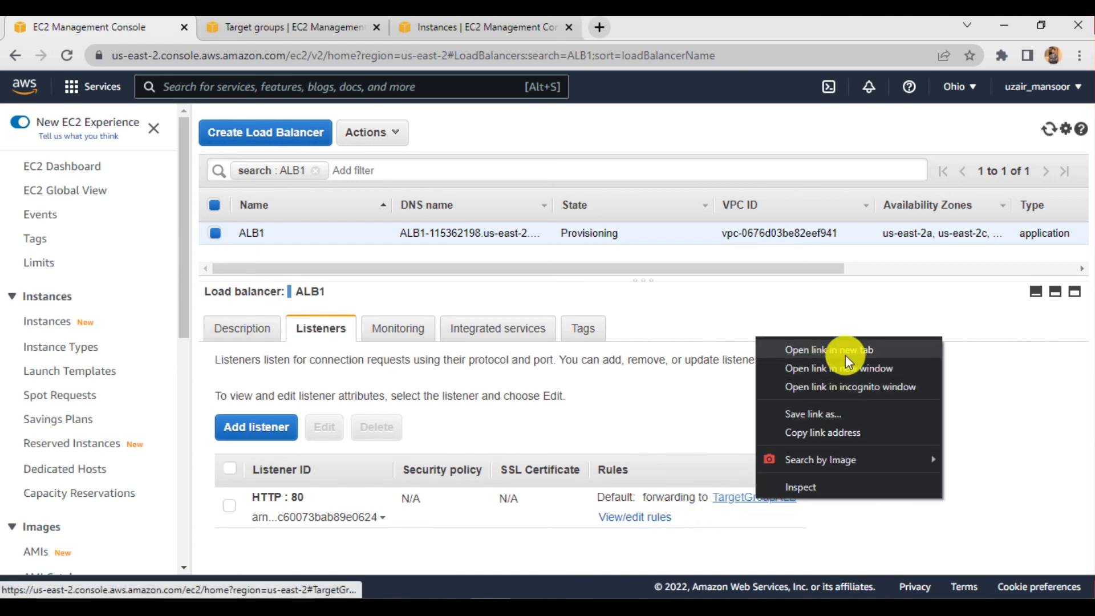
click(845, 353)
click(317, 27)
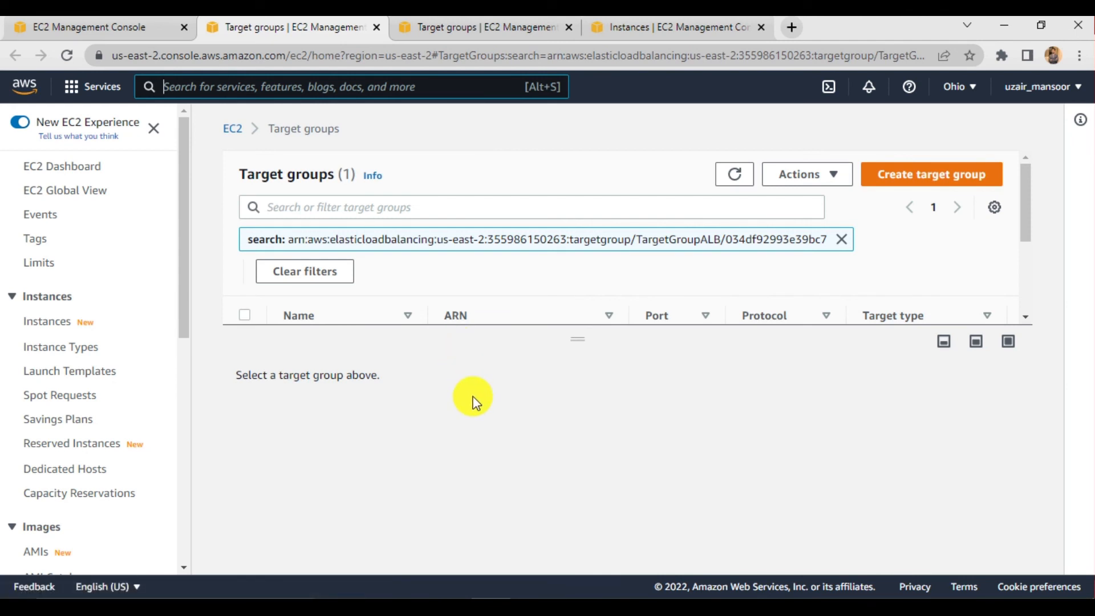
click(233, 129)
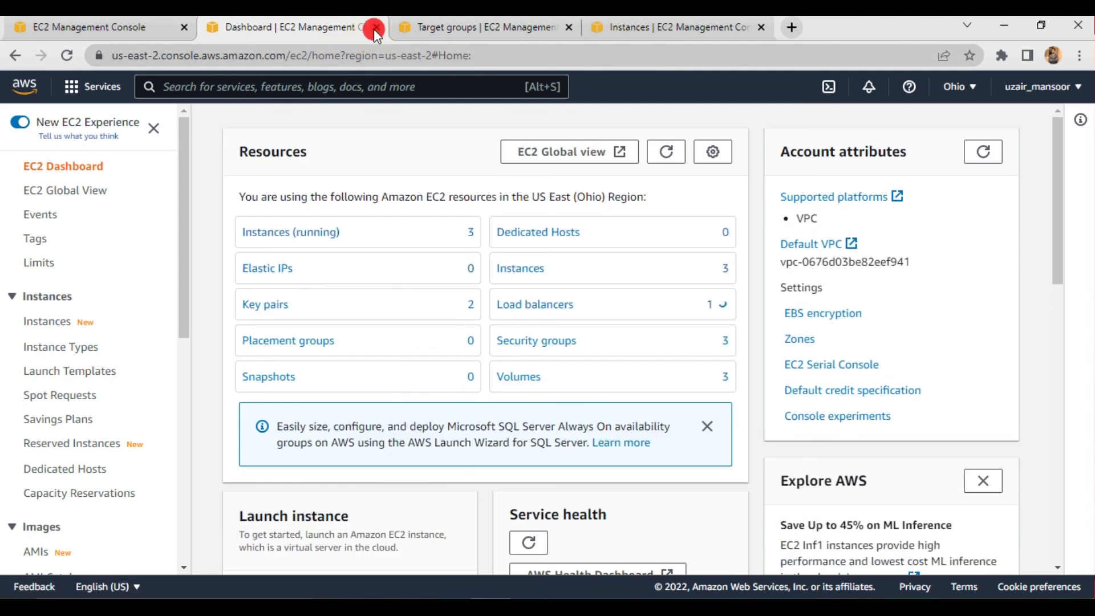
click(374, 28)
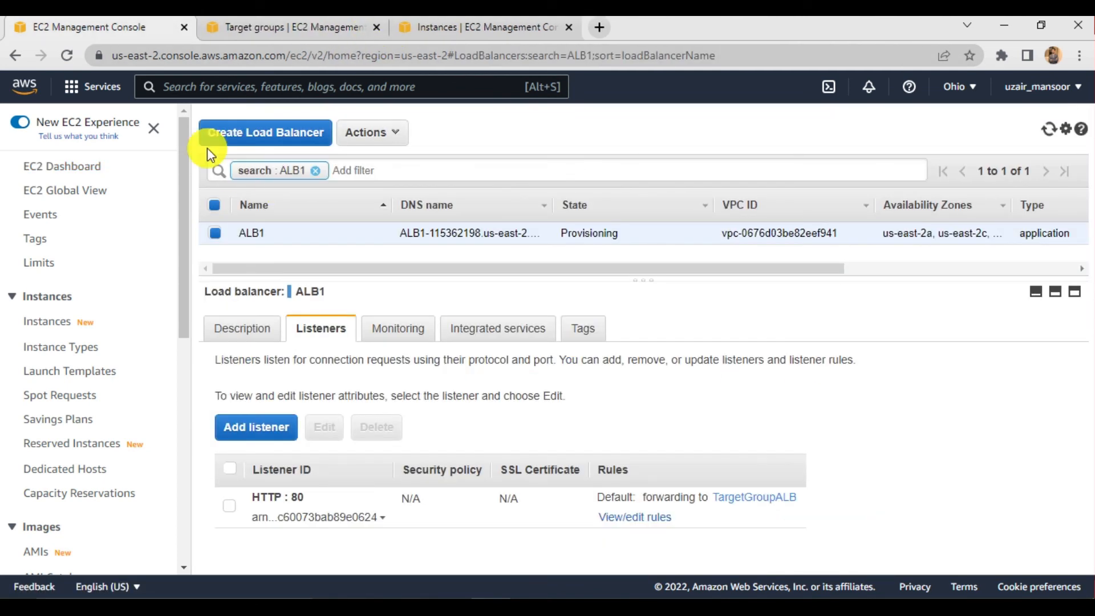
Check the health status of the targets registered in TargetGroupALB and return to the ALB1 load balancer page.
click(257, 28)
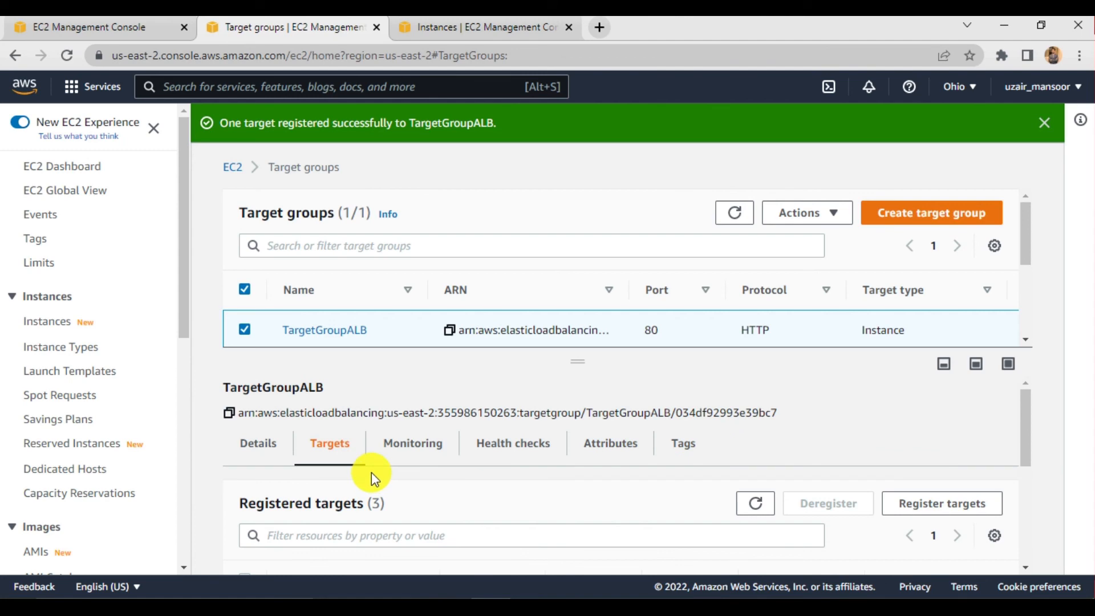
scroll(374, 502, down, 4)
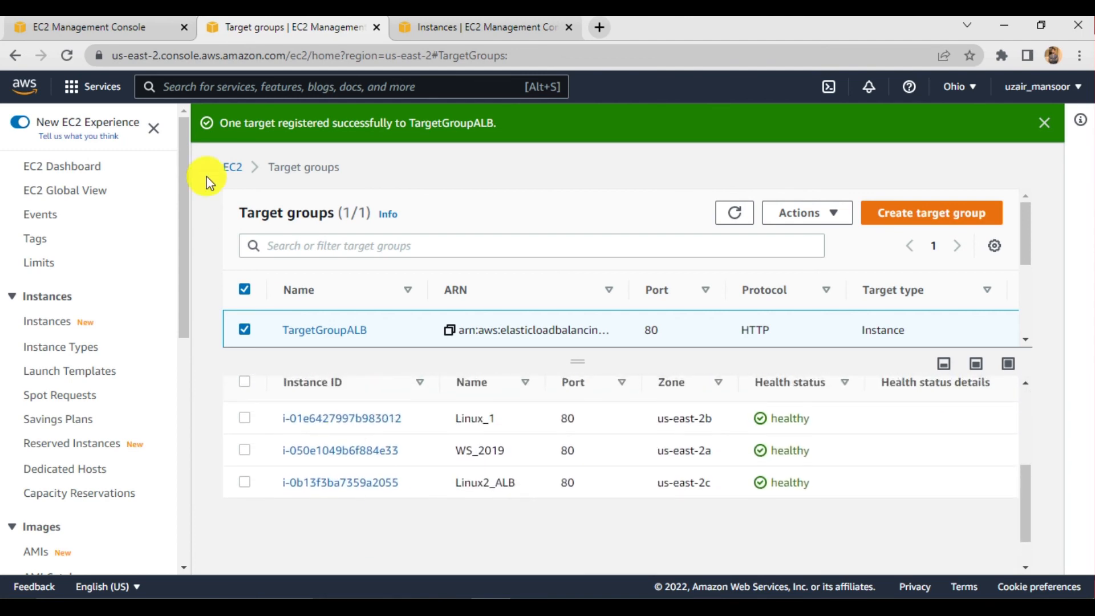
click(137, 29)
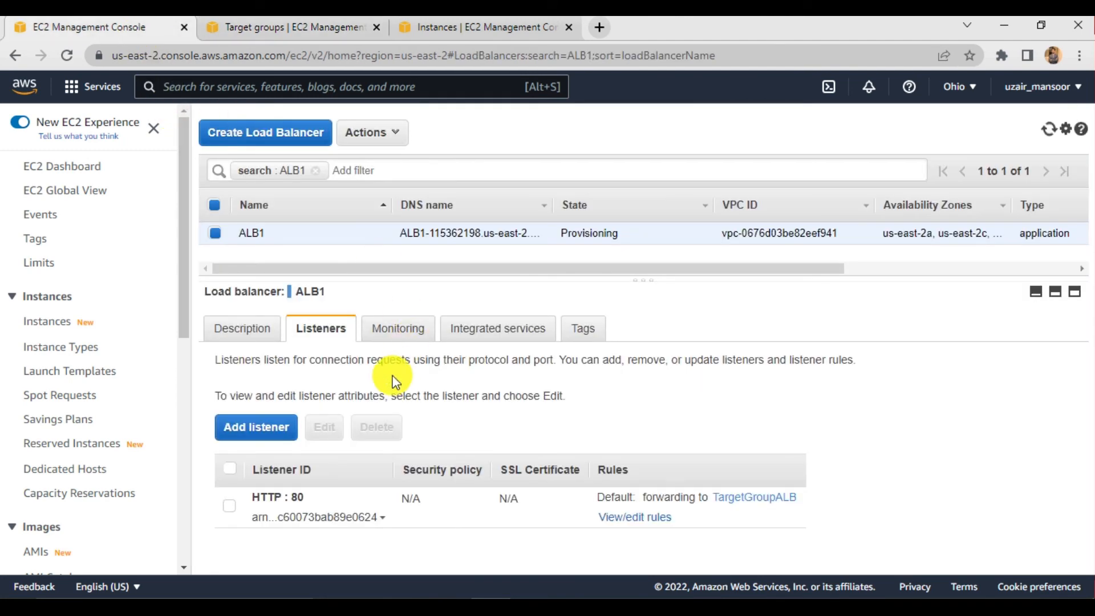
Copy ALB1's DNS name from its description and open that address in a new browser tab.
click(244, 329)
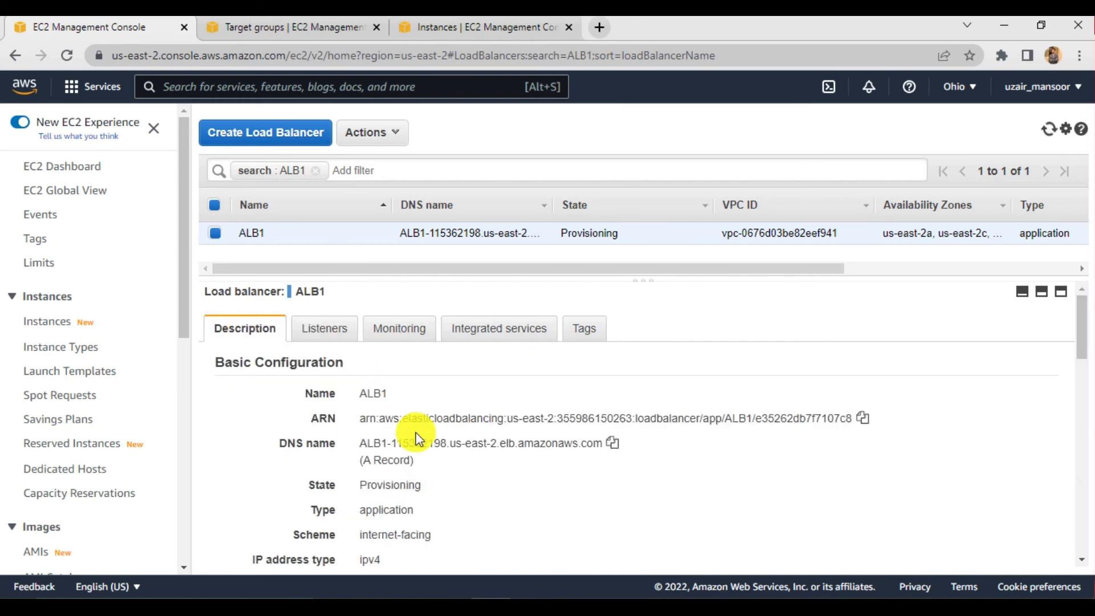
click(612, 444)
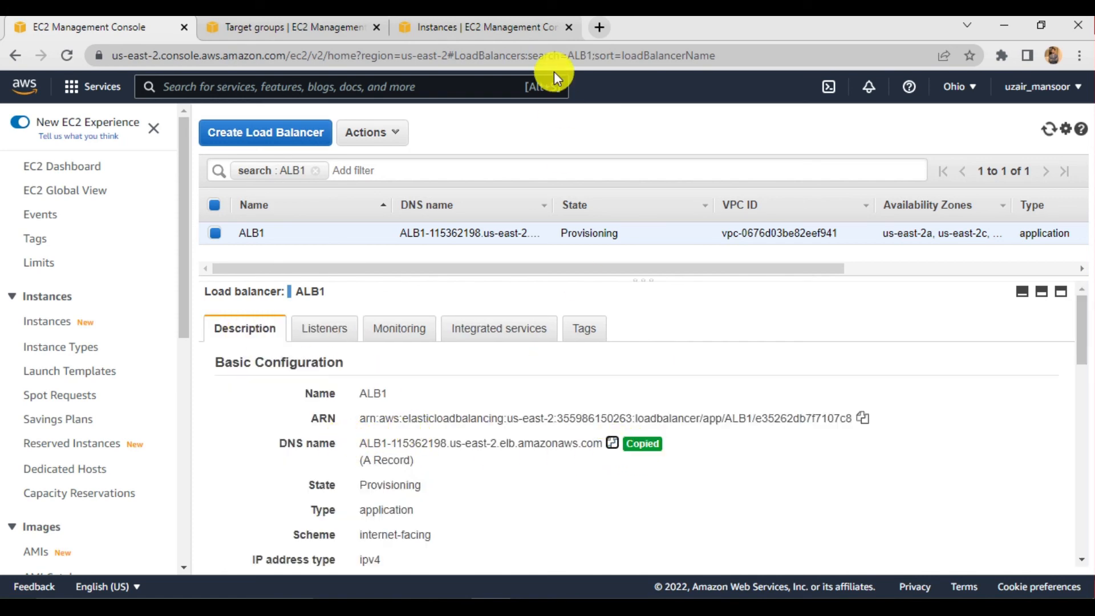
click(593, 34)
key(ctrl+v)
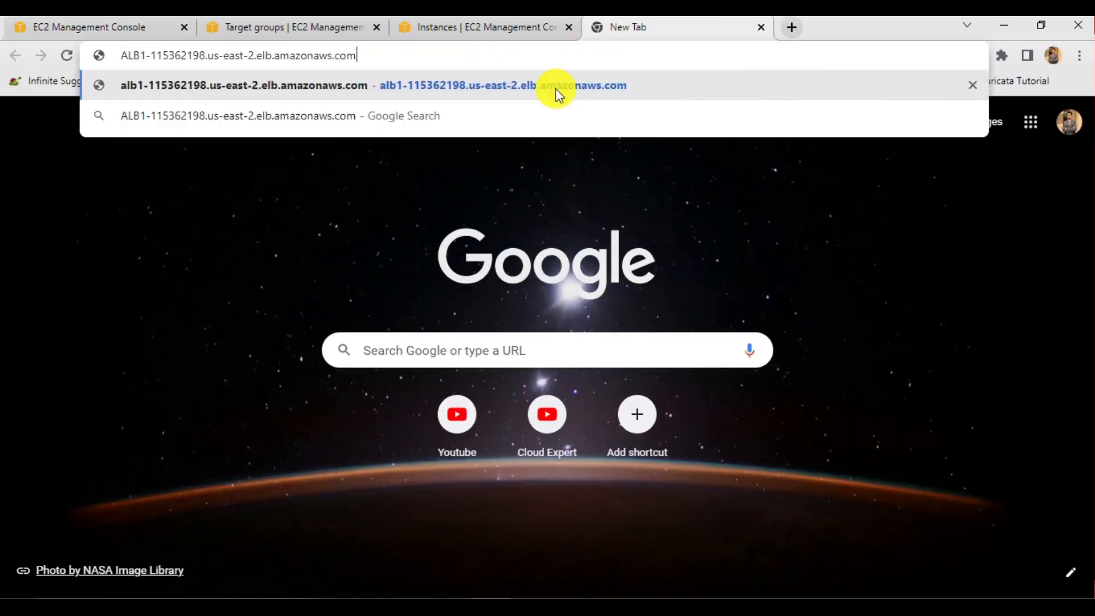
key(Return)
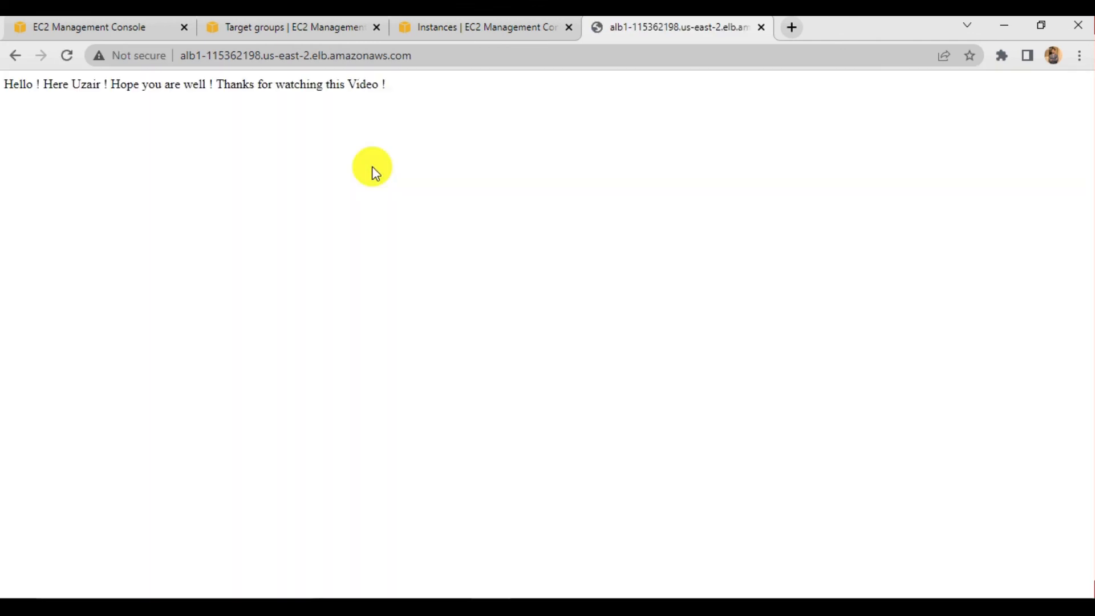
Reload the load balancer's web page several times and compare the content served by the different targets.
drag(59, 87, 344, 98)
click(344, 98)
drag(372, 84, 145, 73)
click(144, 73)
click(68, 57)
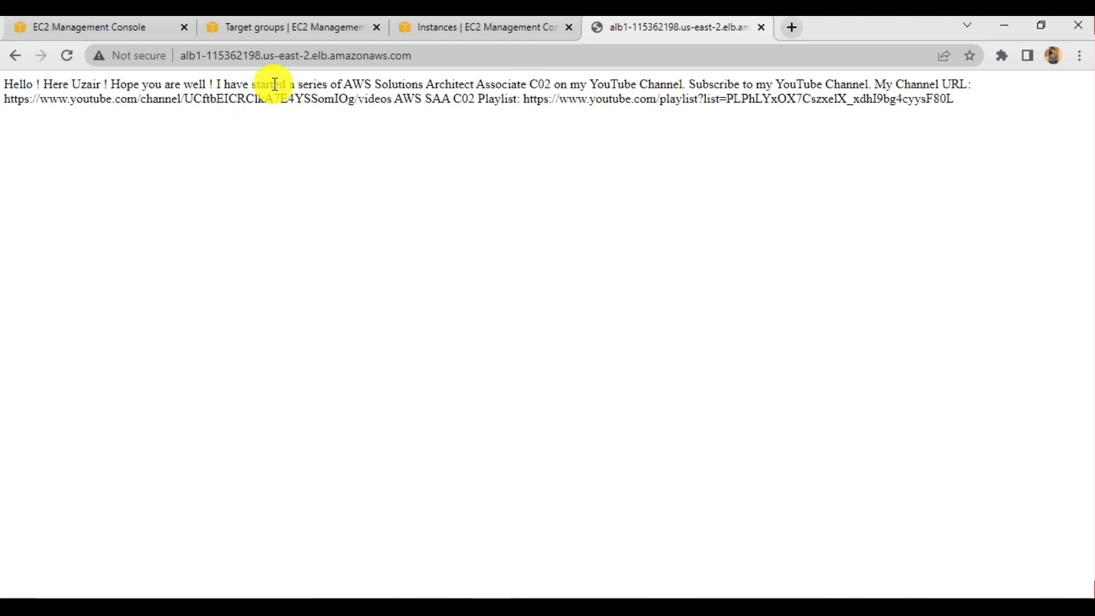
click(64, 57)
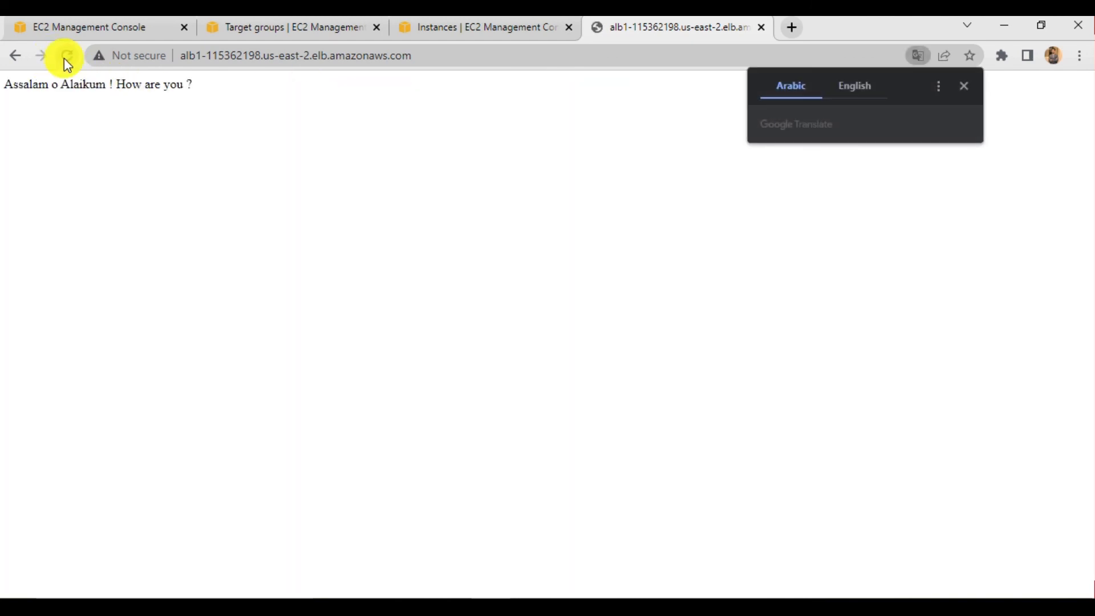
drag(201, 89, 3, 117)
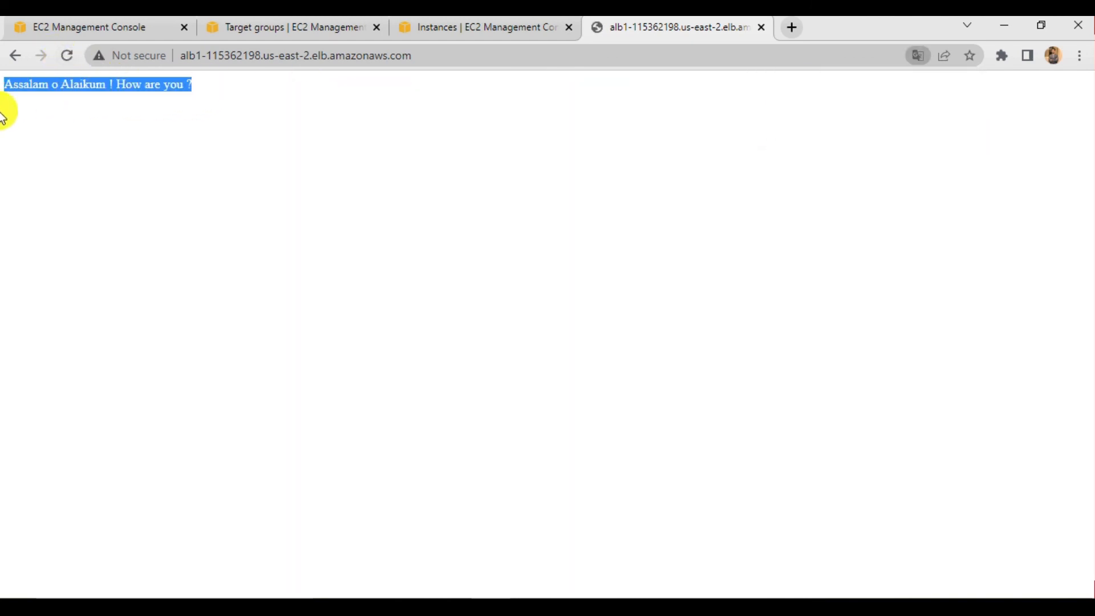
click(260, 173)
click(73, 53)
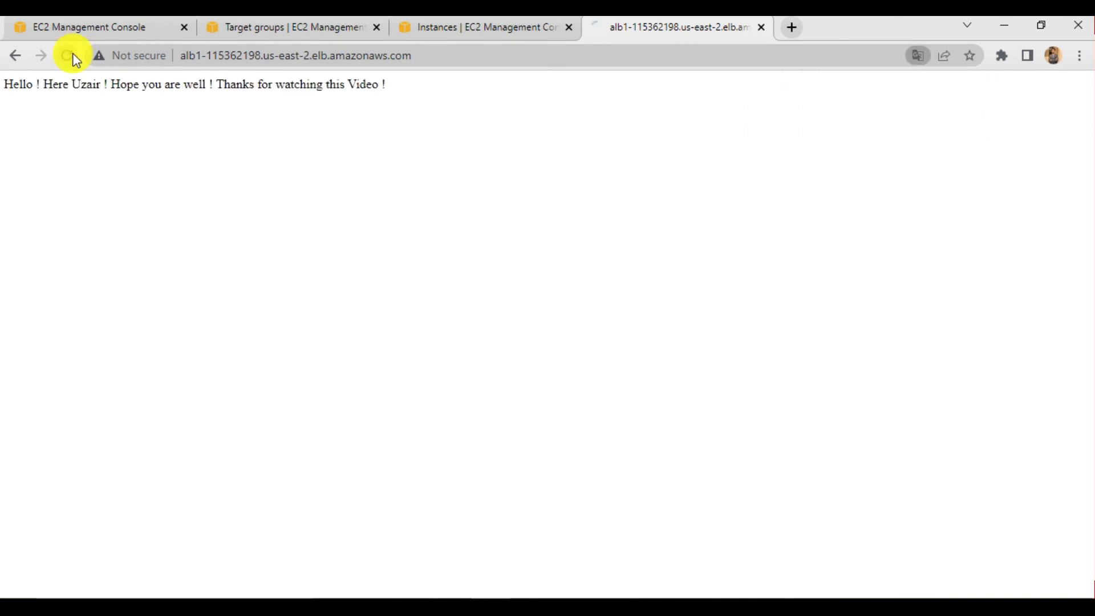
click(73, 54)
click(73, 53)
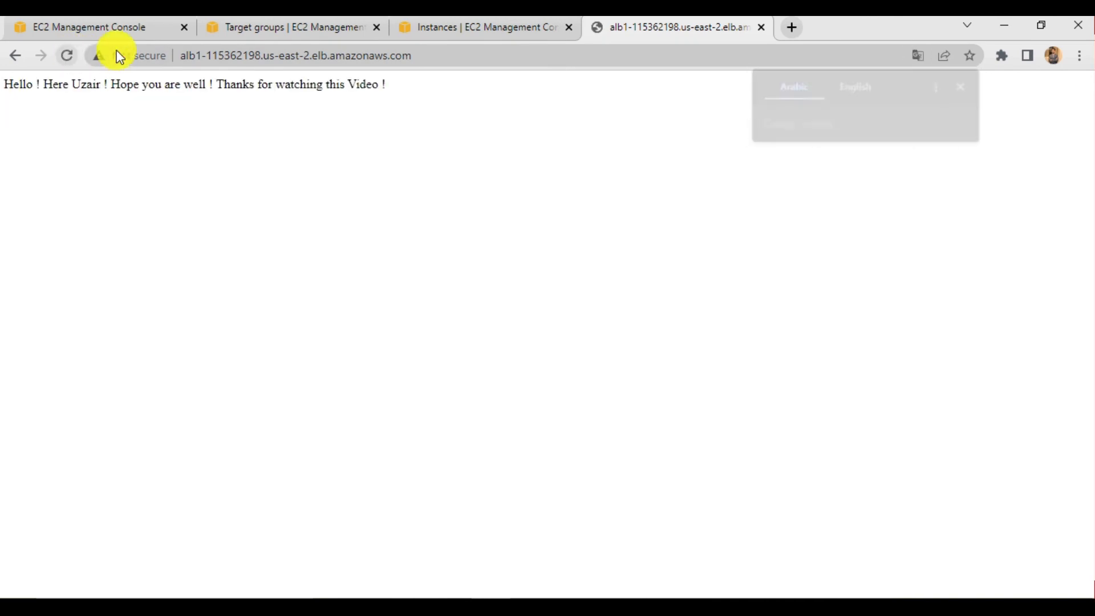
Look at TargetGroupALB's targets again, then review ALB1's basic configuration, including its ARN, DNS name, state, type and IP address type.
click(285, 26)
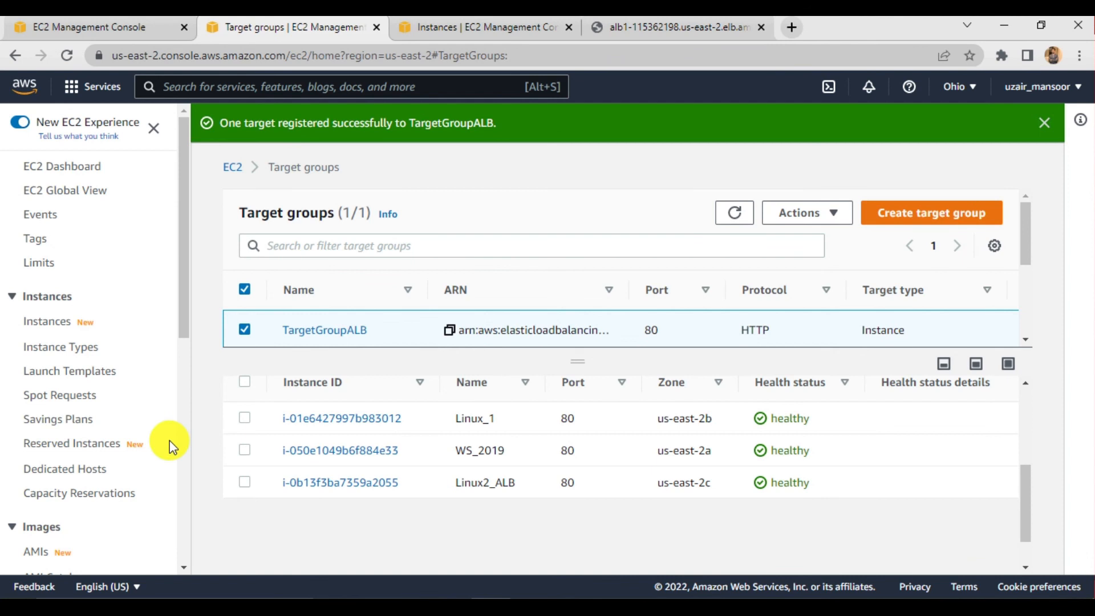
click(132, 29)
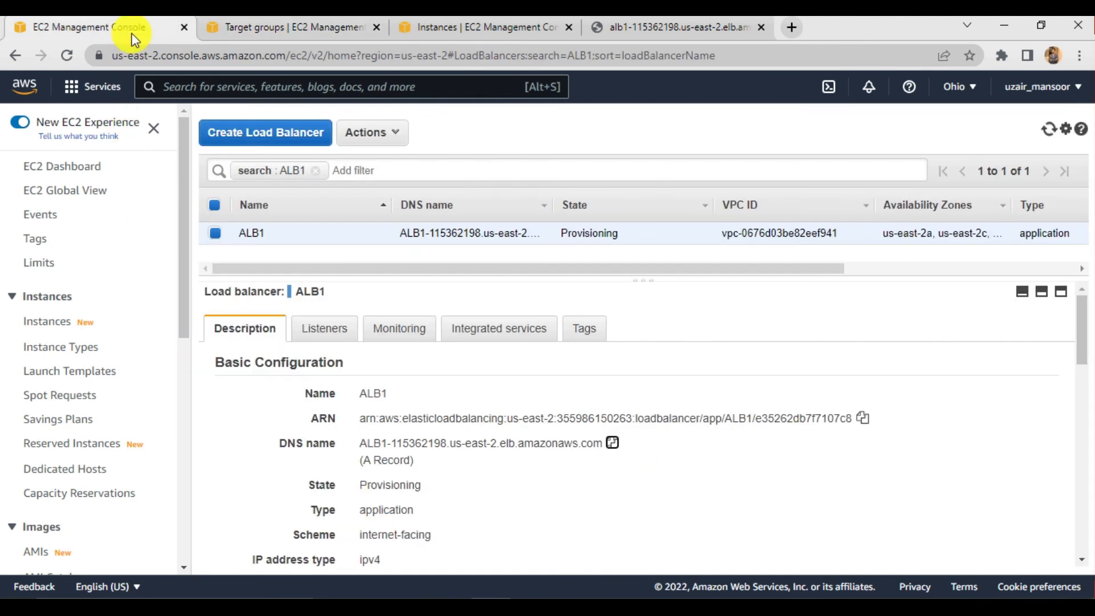
scroll(472, 475, down, 2)
scroll(472, 477, up, 1)
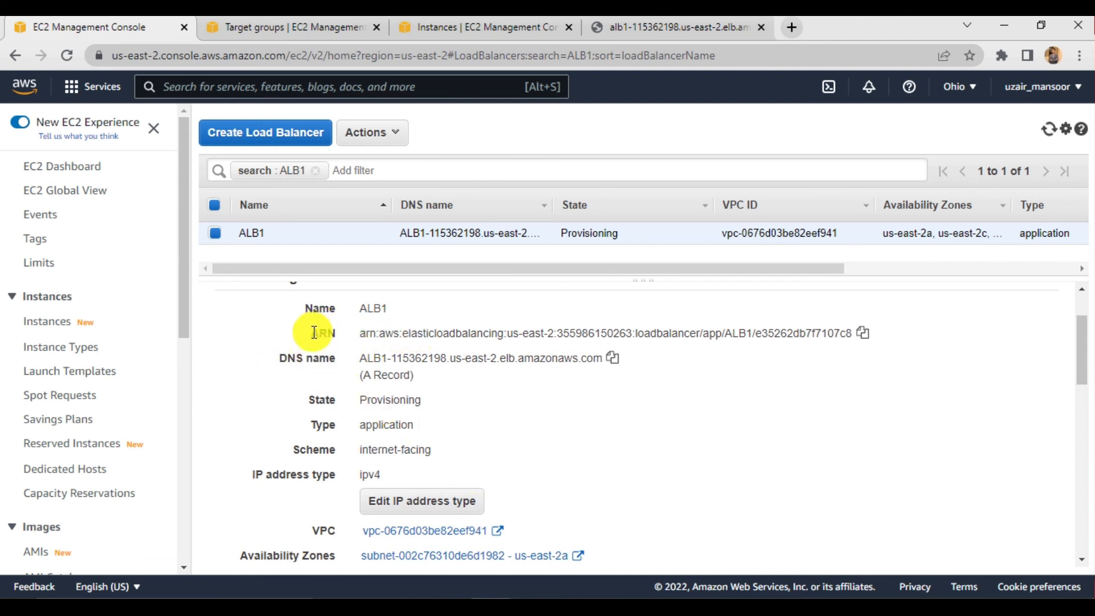
drag(313, 332, 343, 343)
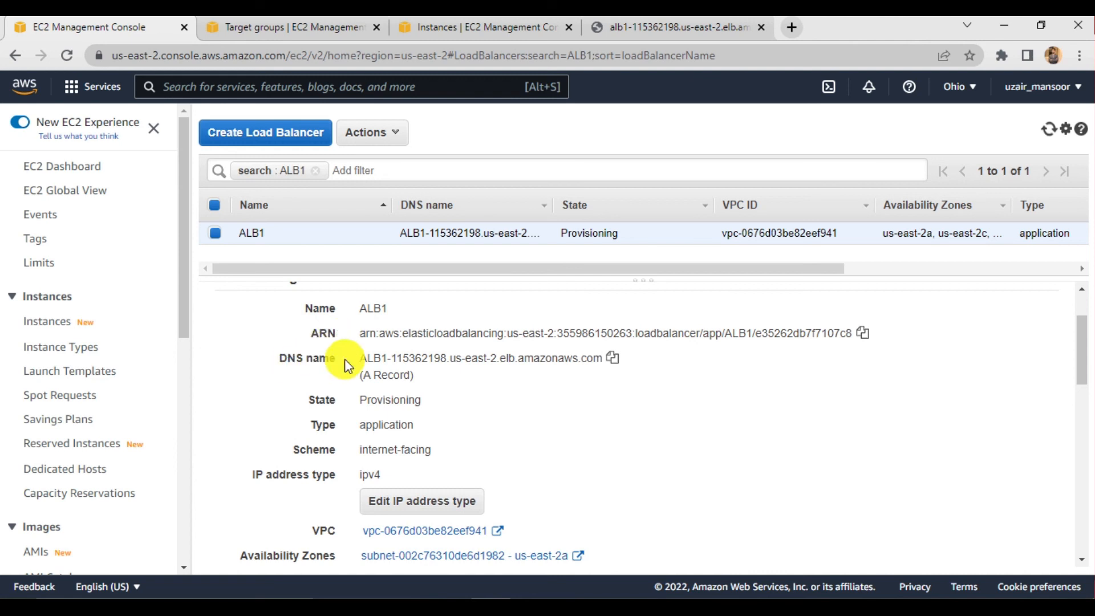
double_click(376, 400)
double_click(371, 425)
click(505, 428)
scroll(505, 428, down, 2)
double_click(370, 374)
click(530, 385)
Review ALB1's availability zone subnets, hosted zone, creation time and assigned security groups.
scroll(576, 412, down, 2)
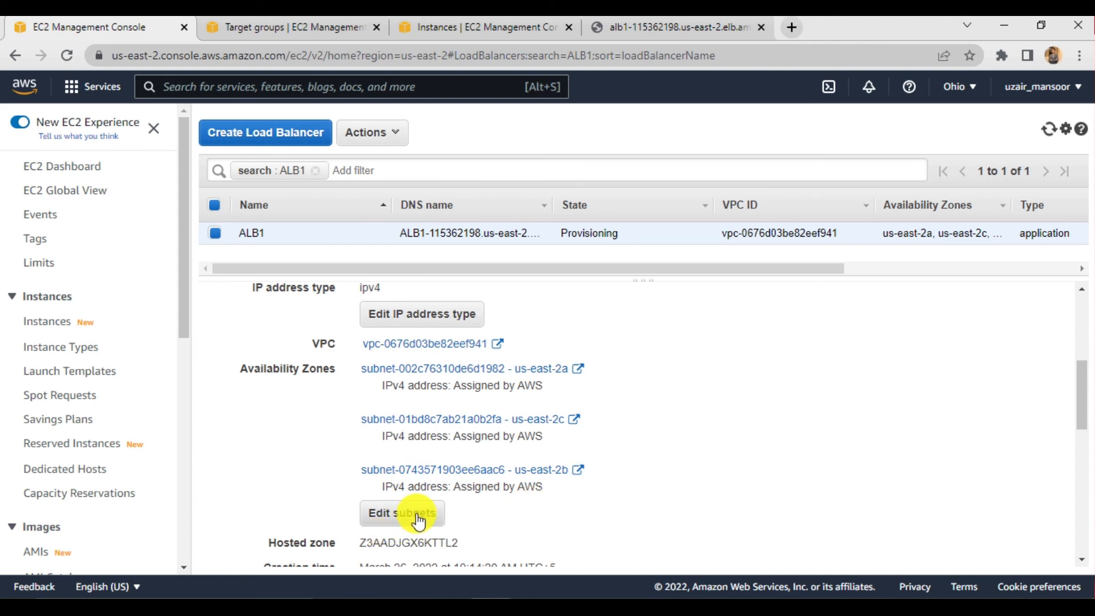
scroll(599, 506, down, 3)
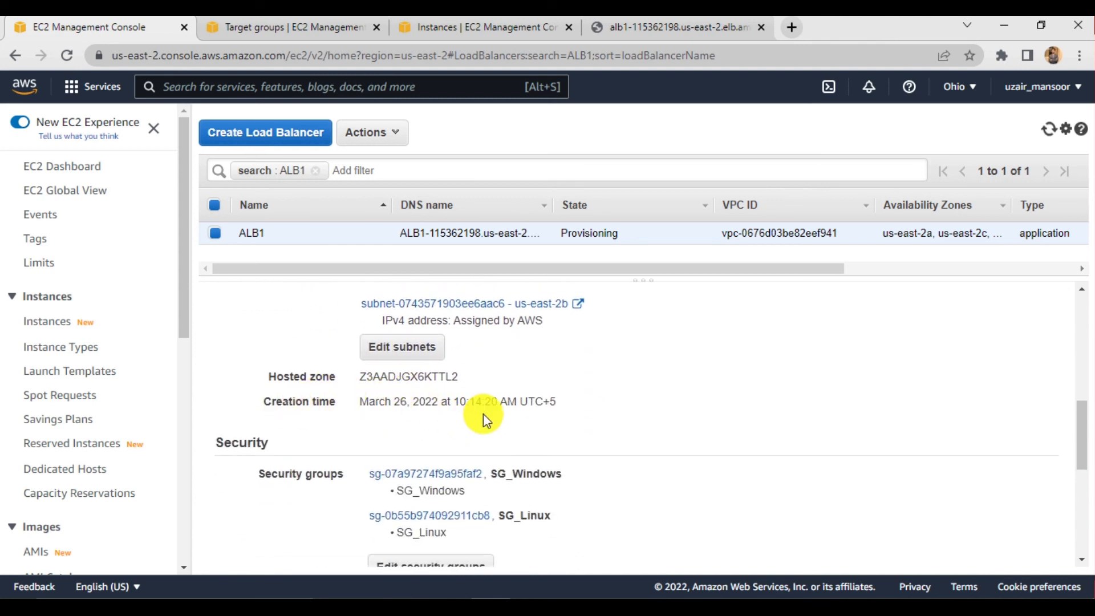
scroll(484, 413, down, 2)
drag(541, 377, 563, 378)
scroll(599, 428, down, 4)
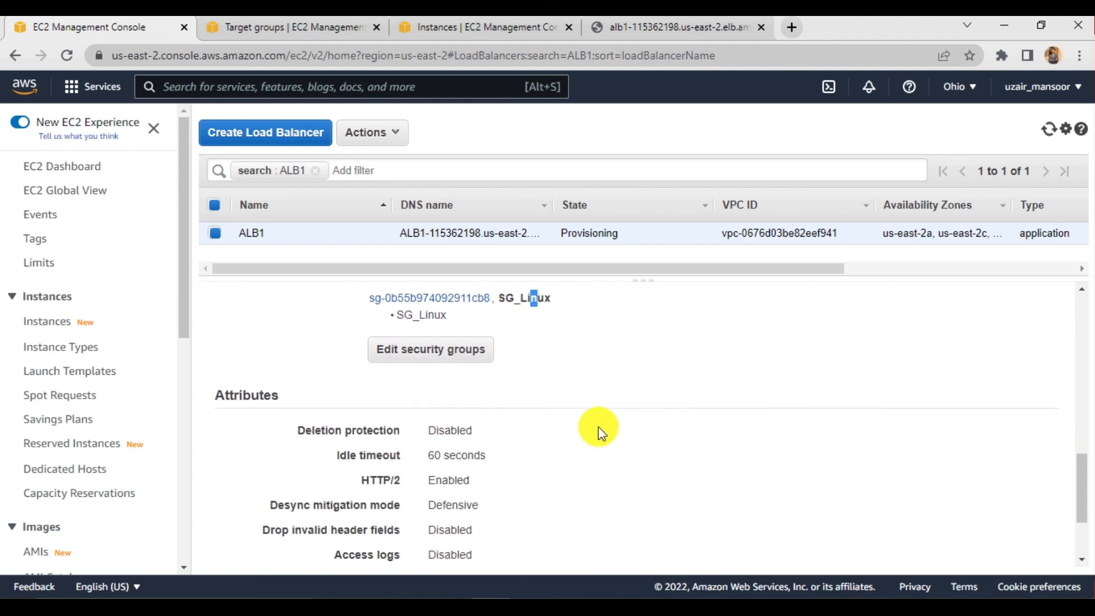
Enable deletion protection in ALB1's attributes and save the change.
drag(348, 355, 479, 359)
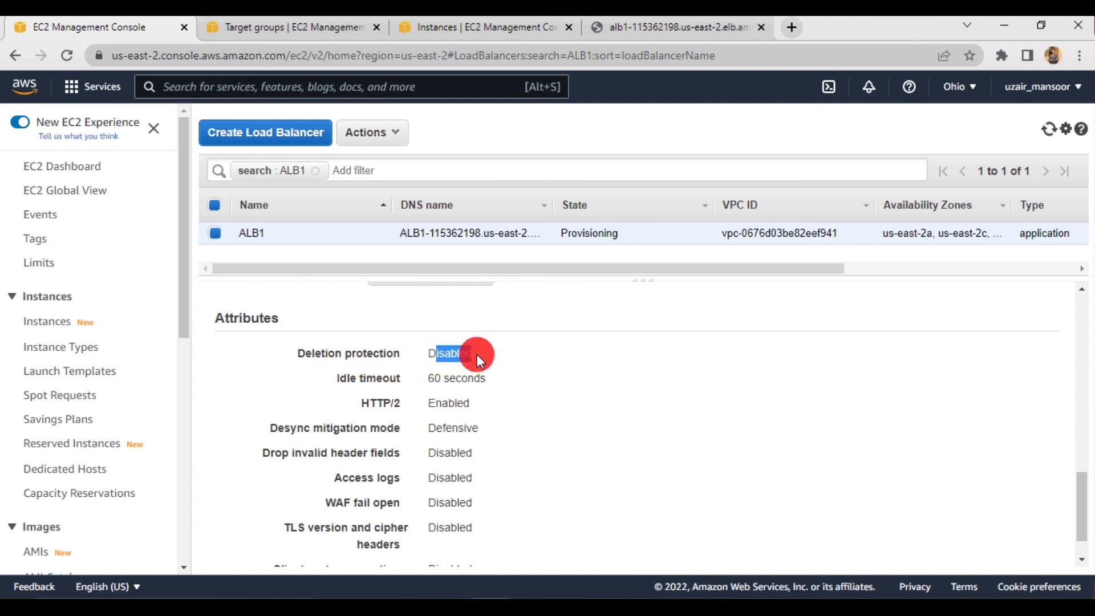
scroll(474, 429, down, 1)
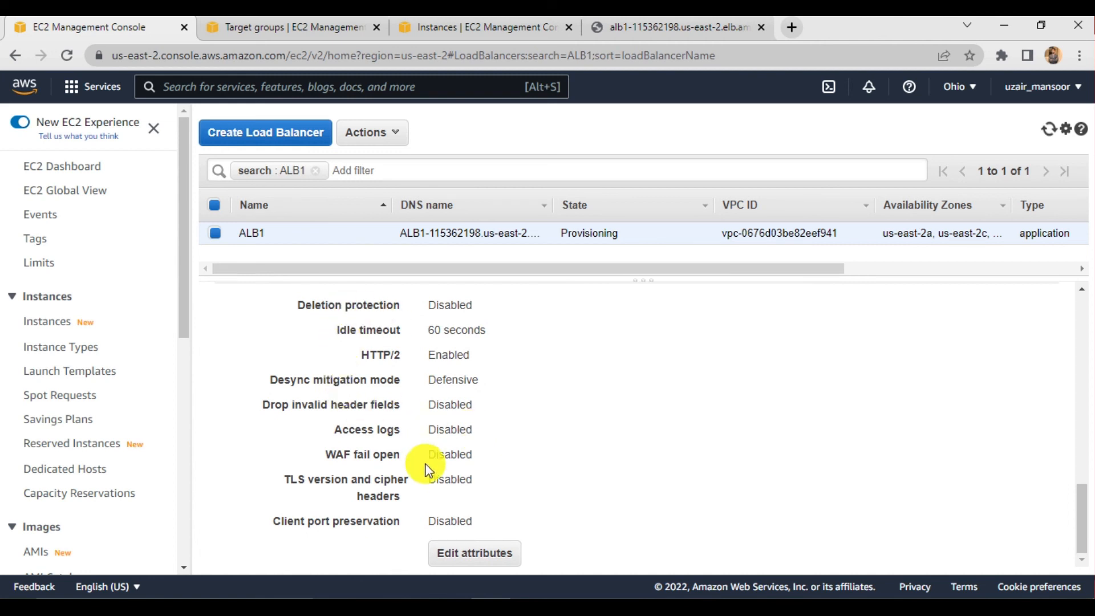
click(466, 555)
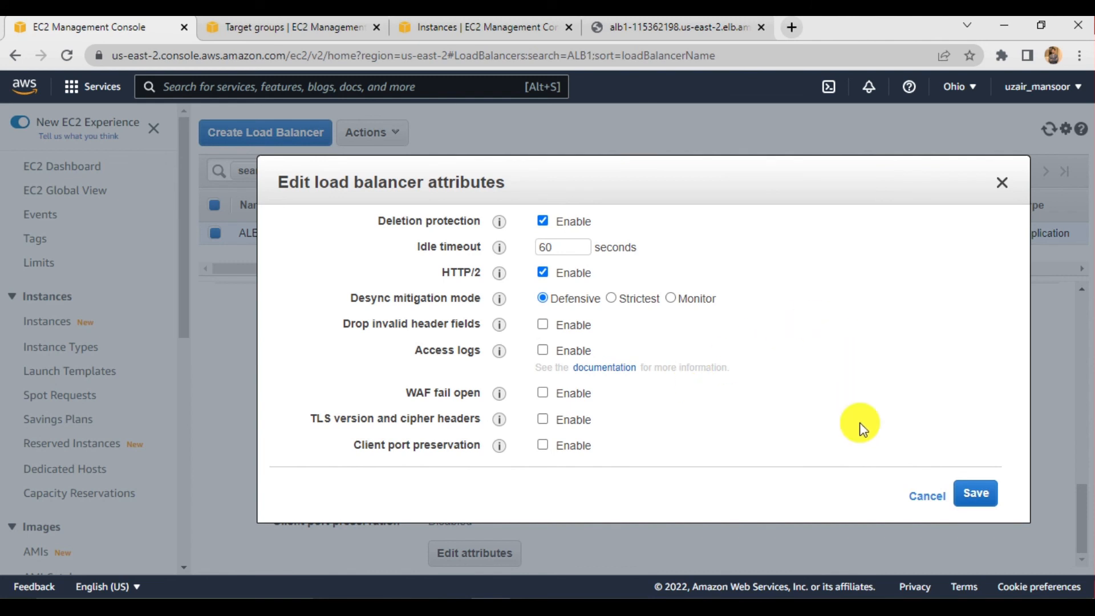
click(978, 510)
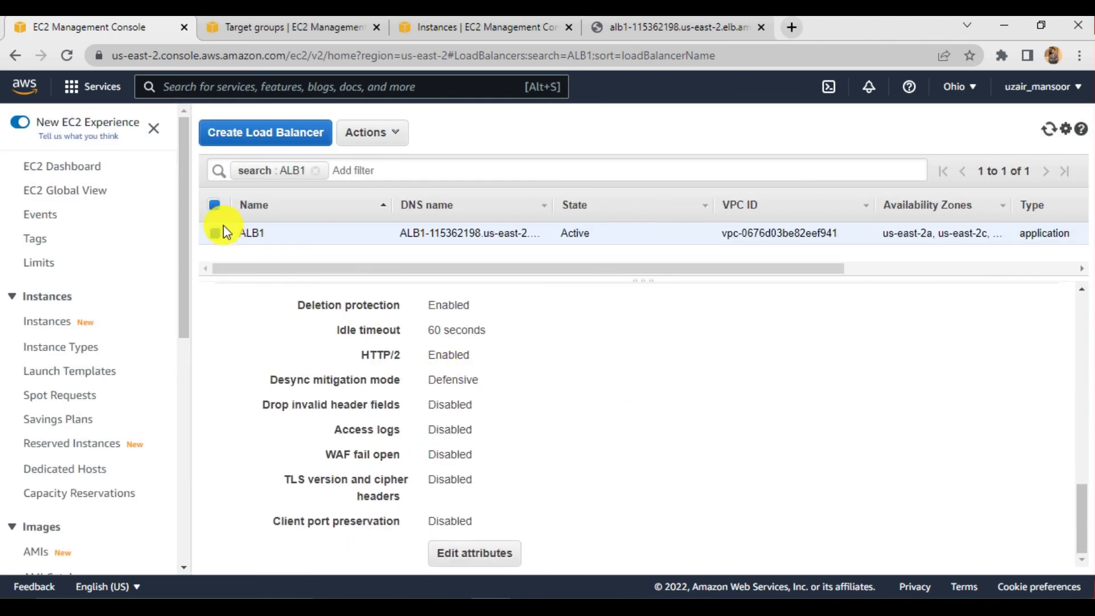
Try to delete load balancer ALB1 while deletion protection is on, and close the deletion dialog.
click(391, 146)
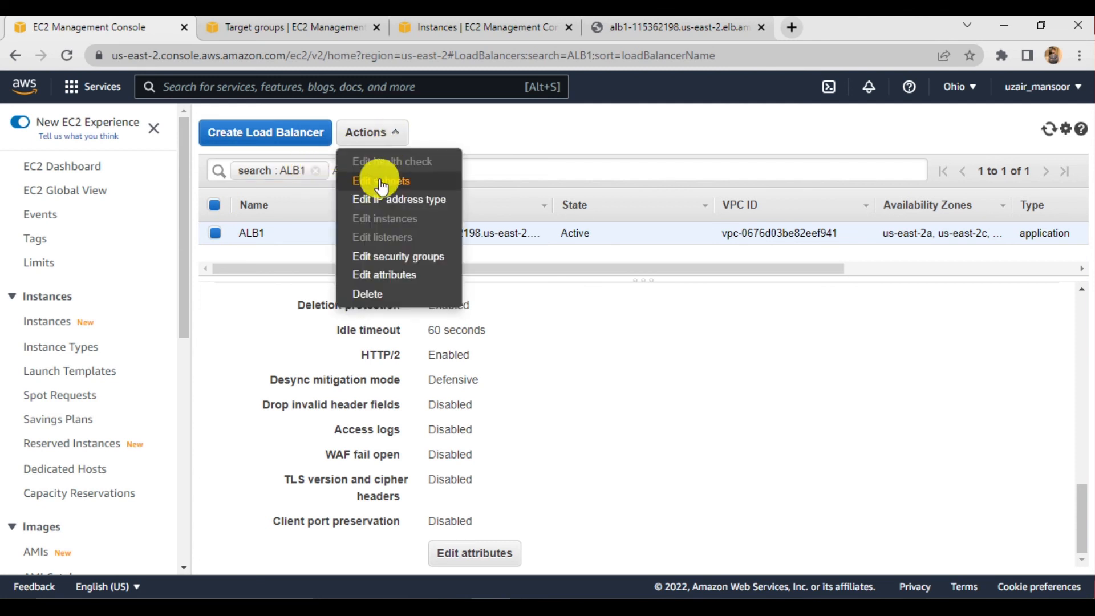
click(372, 291)
click(754, 396)
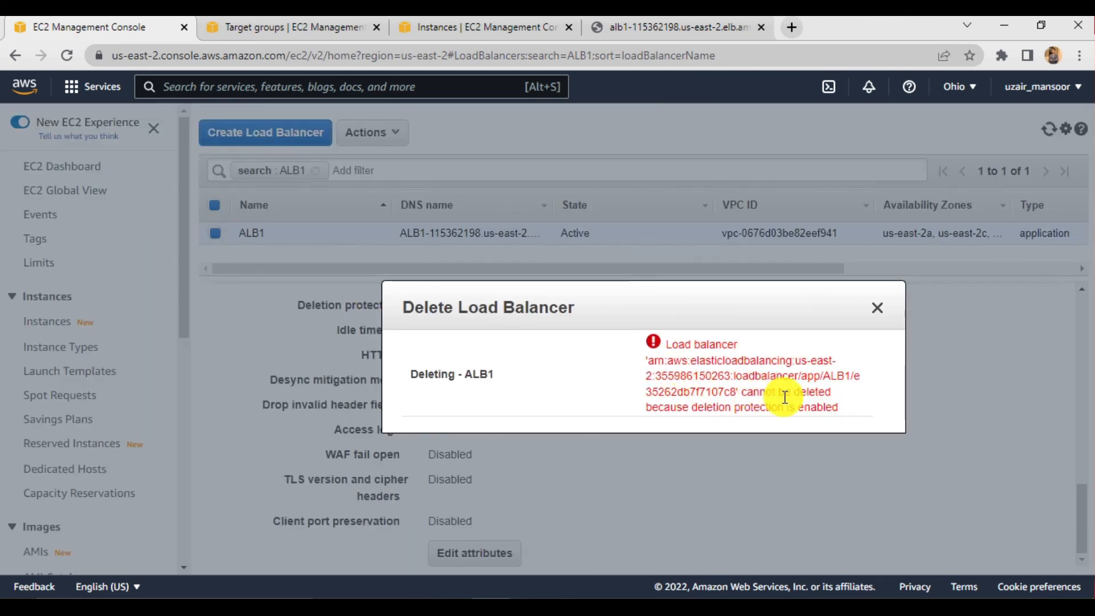
click(877, 308)
Disable deletion protection in ALB1's attributes and save the change.
drag(322, 307, 406, 306)
drag(437, 305, 468, 306)
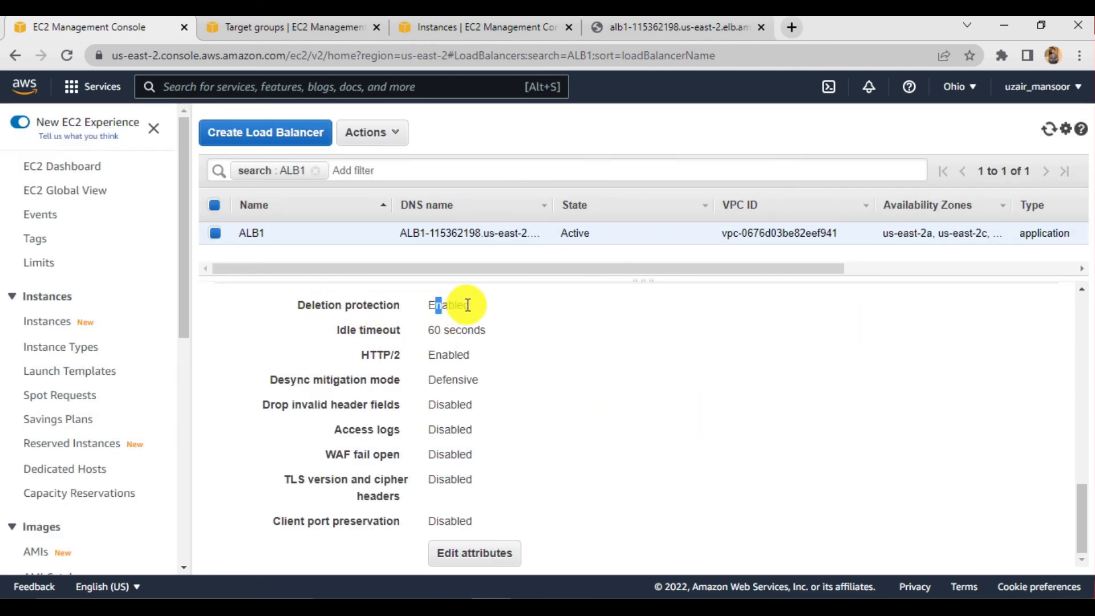
click(476, 549)
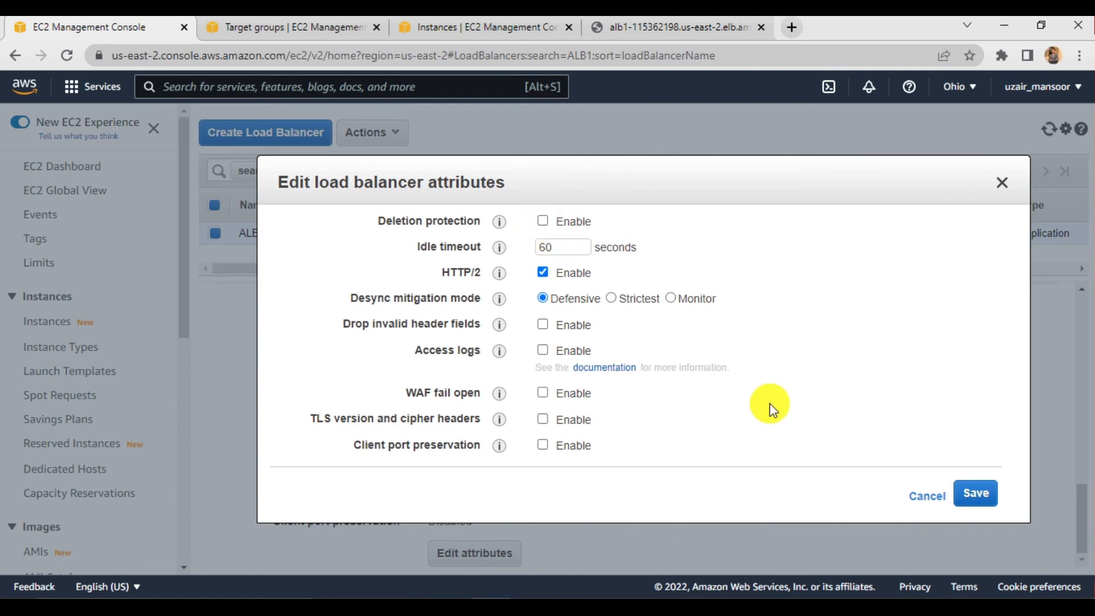
click(976, 496)
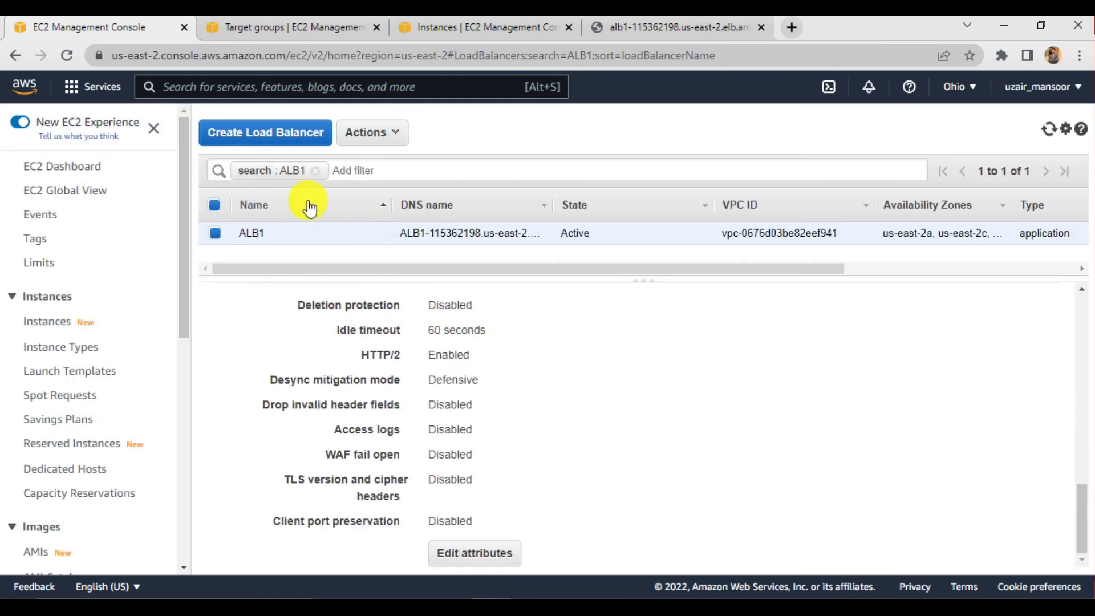
Clear the ALB1 search filter and delete load balancer ALB1, confirming the deletion.
click(318, 173)
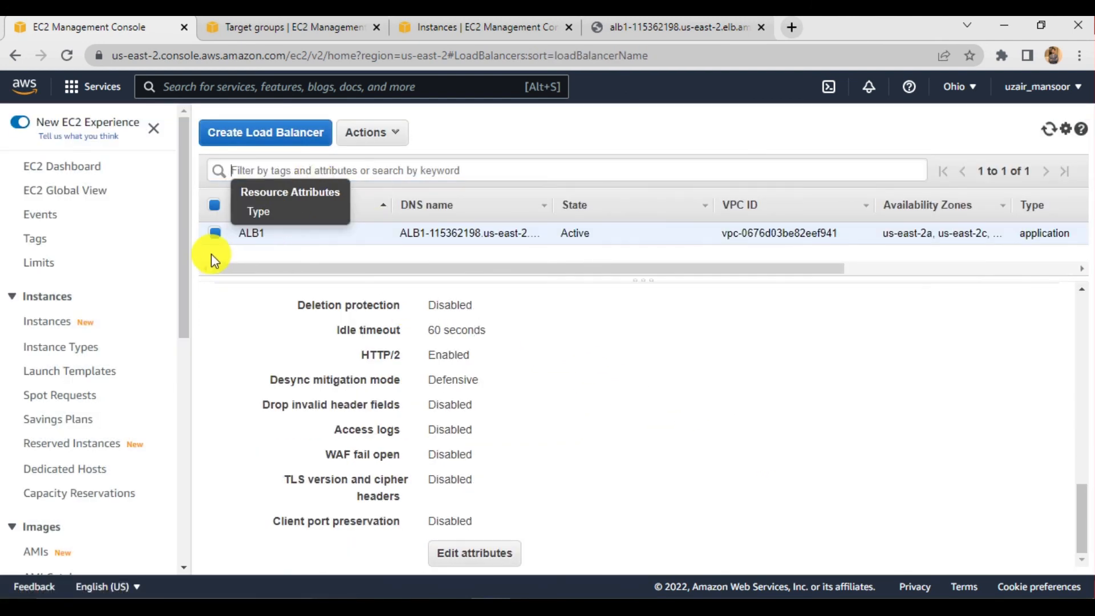
click(362, 137)
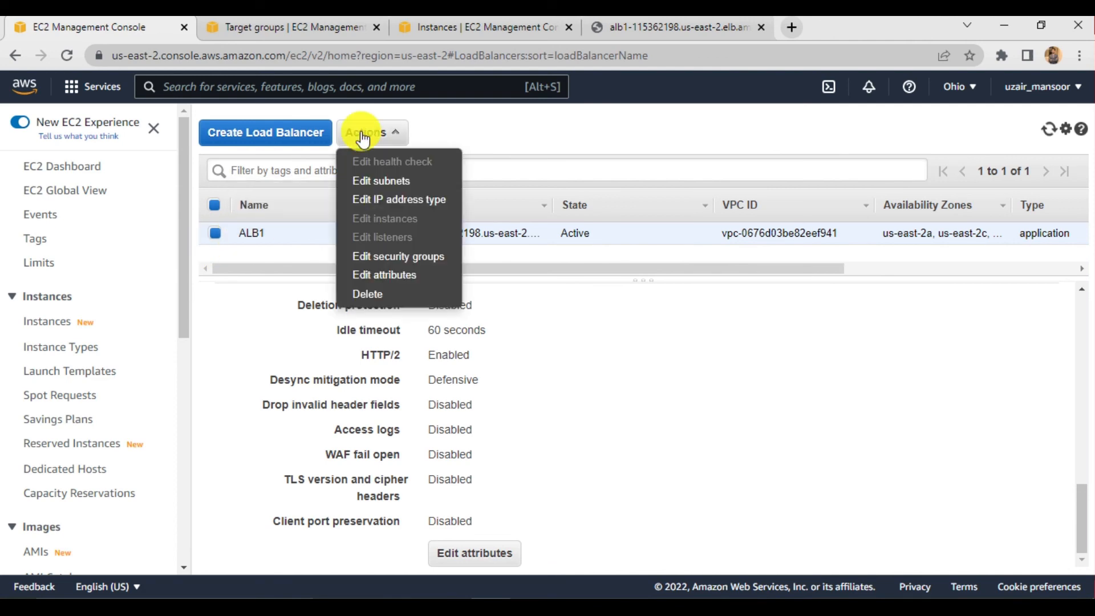
click(374, 289)
click(809, 395)
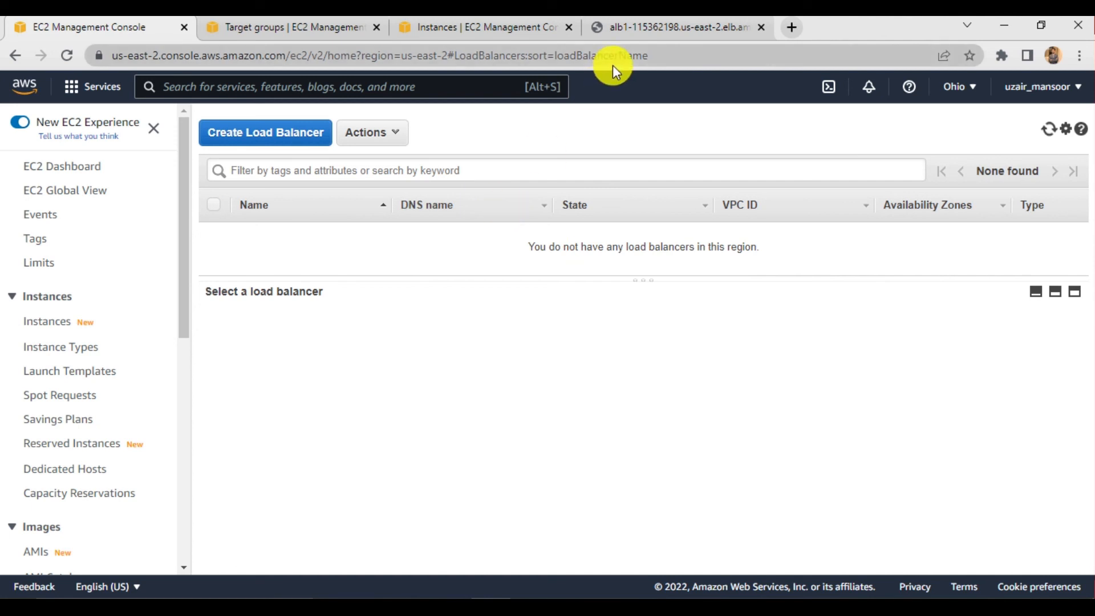
Open the EC2 instances list, refresh it, and look over the listed instances.
click(56, 326)
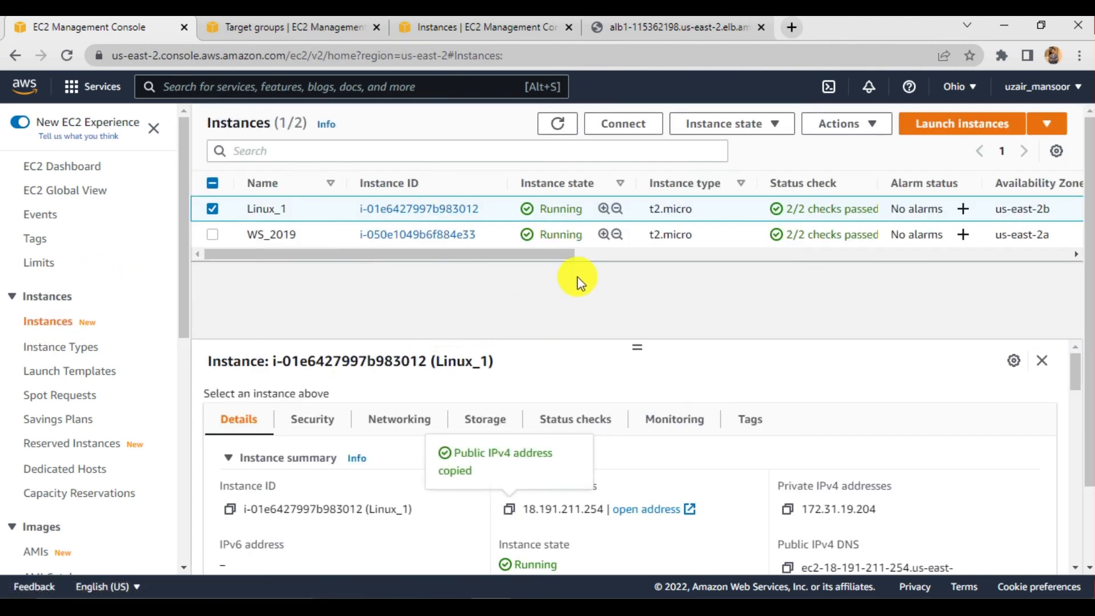
click(606, 255)
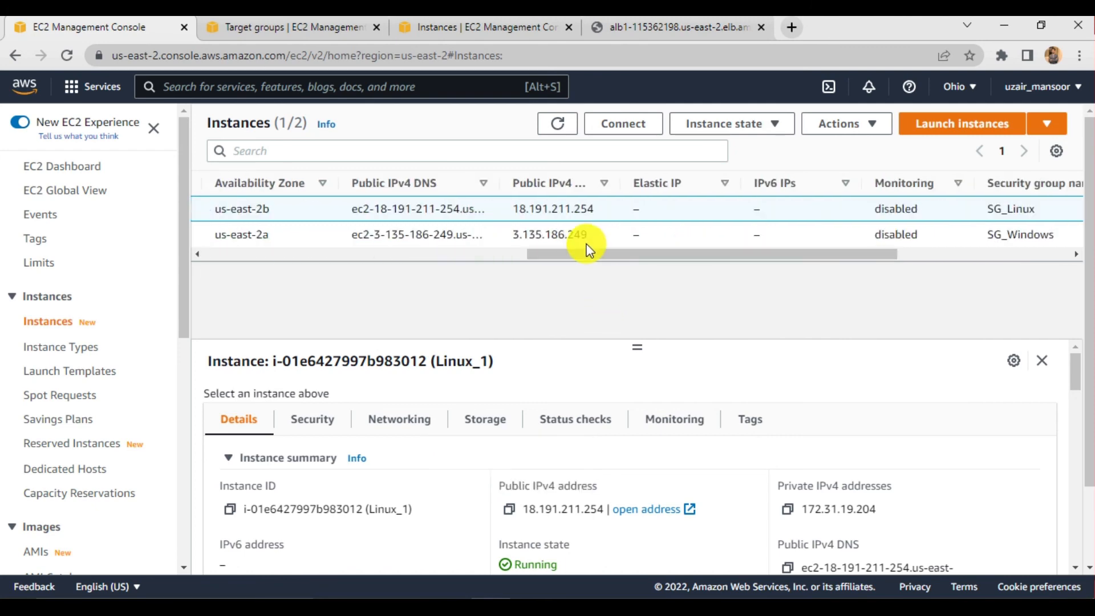
drag(587, 254, 355, 255)
click(542, 124)
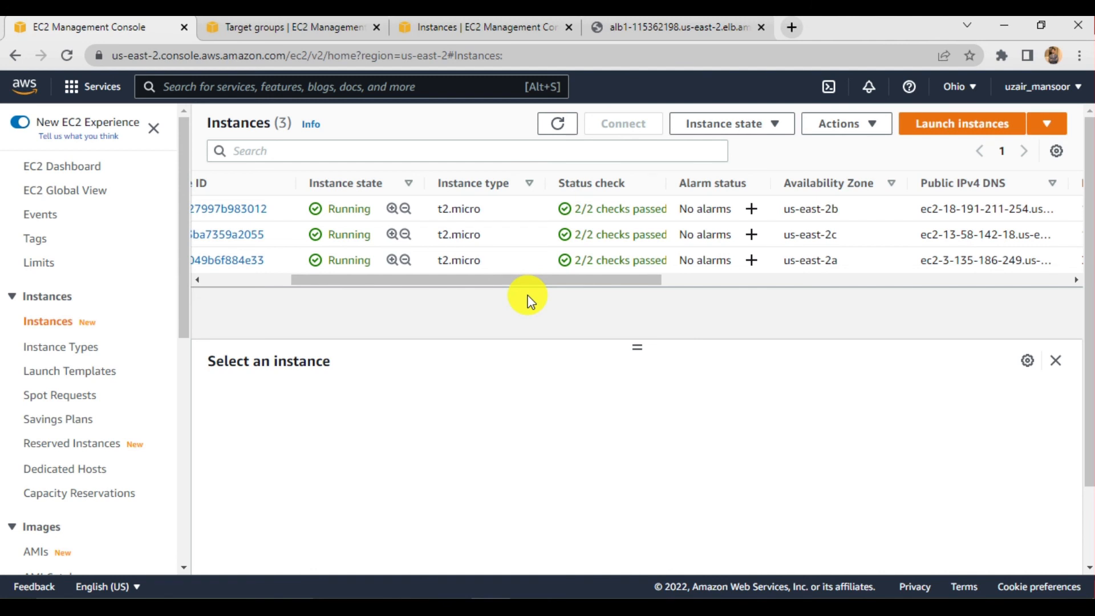
drag(523, 283, 356, 261)
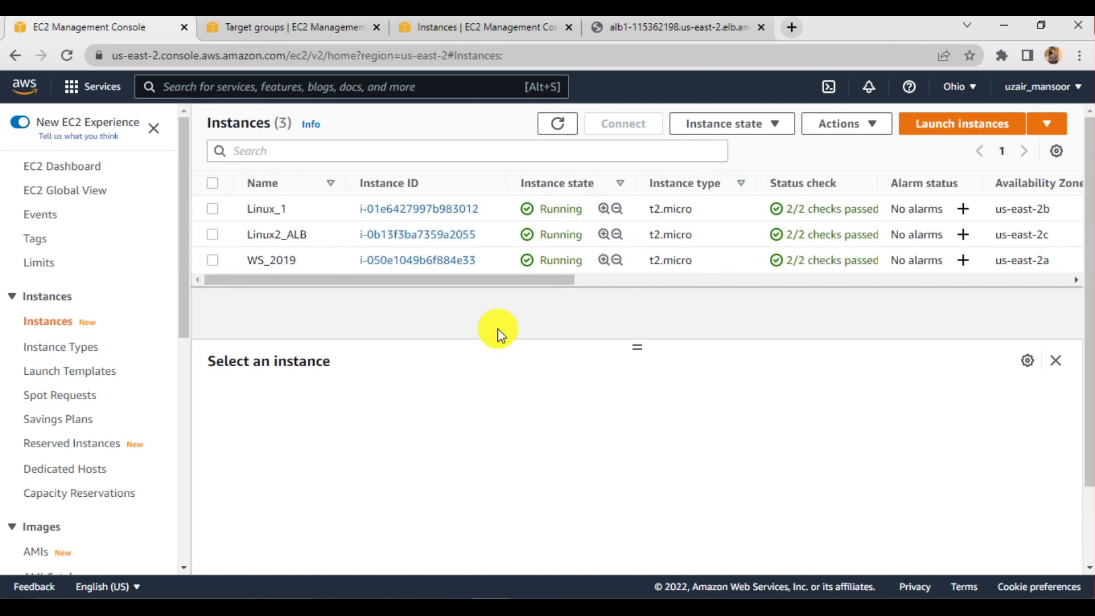